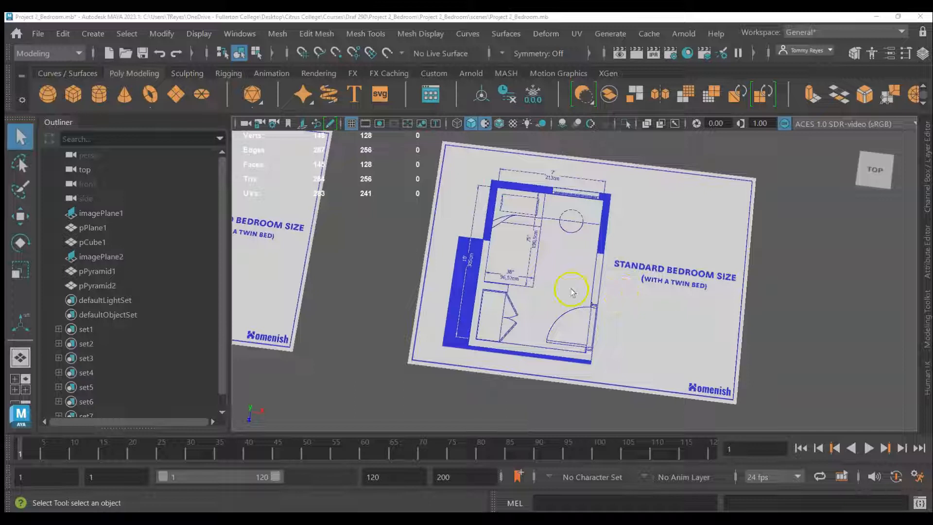
Step: Create a polygon cube and move it along X to about 1572 cm, onto the floor plan that has no walls
scroll(542, 260, up, 3)
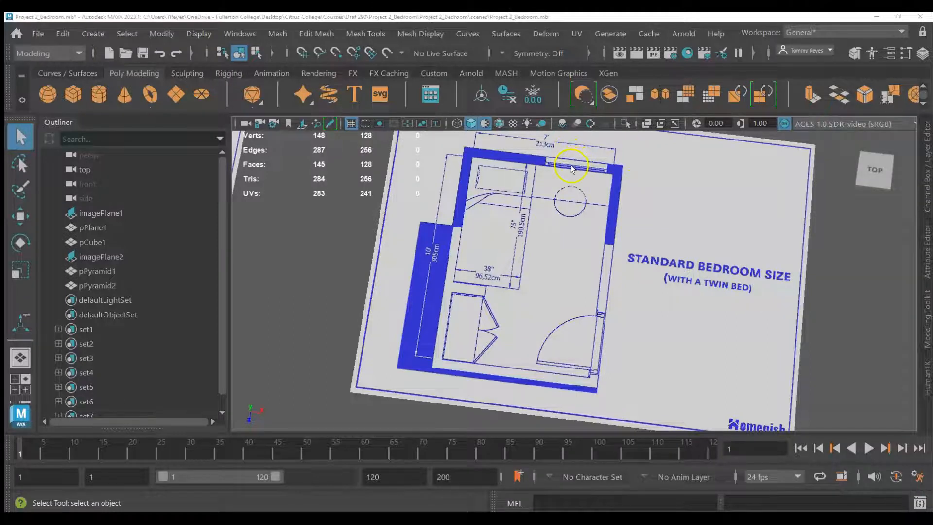
scroll(637, 274, down, 3)
scroll(548, 242, up, 3)
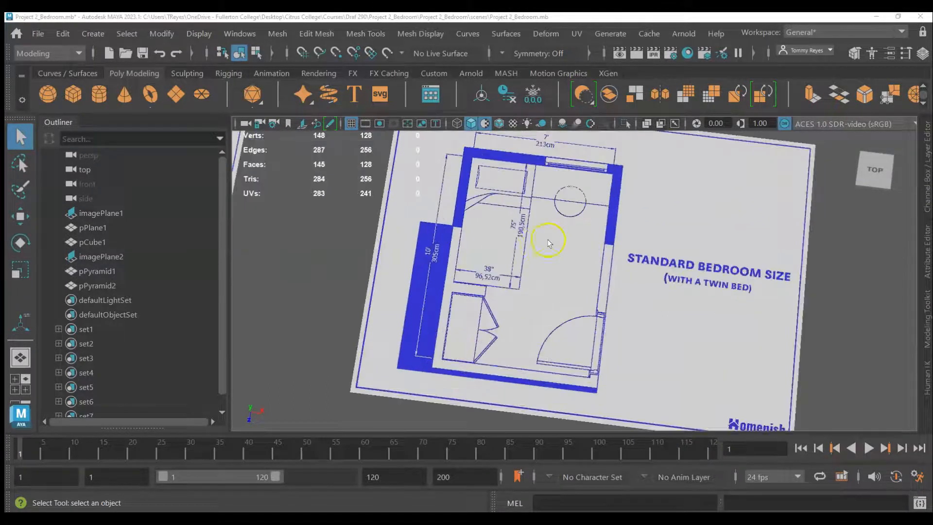
alt+drag(585, 281, 575, 256)
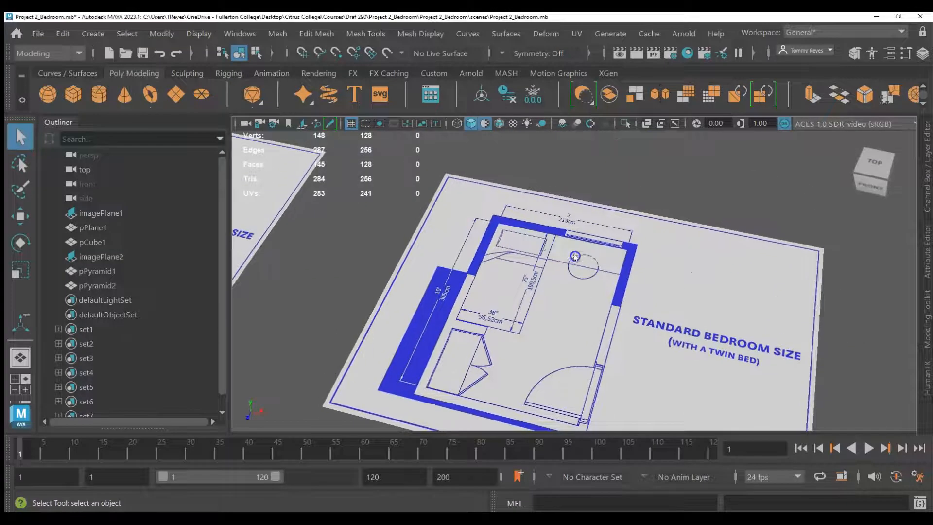
click(73, 93)
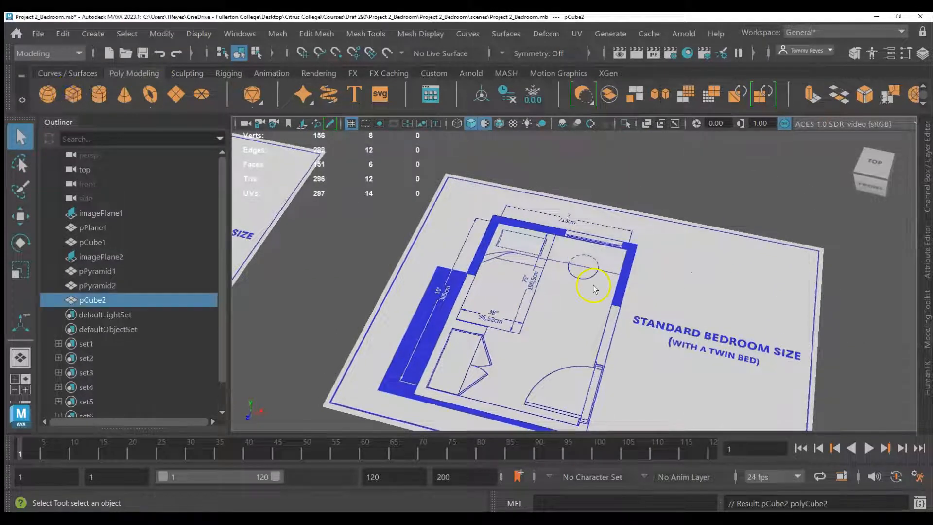
scroll(746, 350, down, 5)
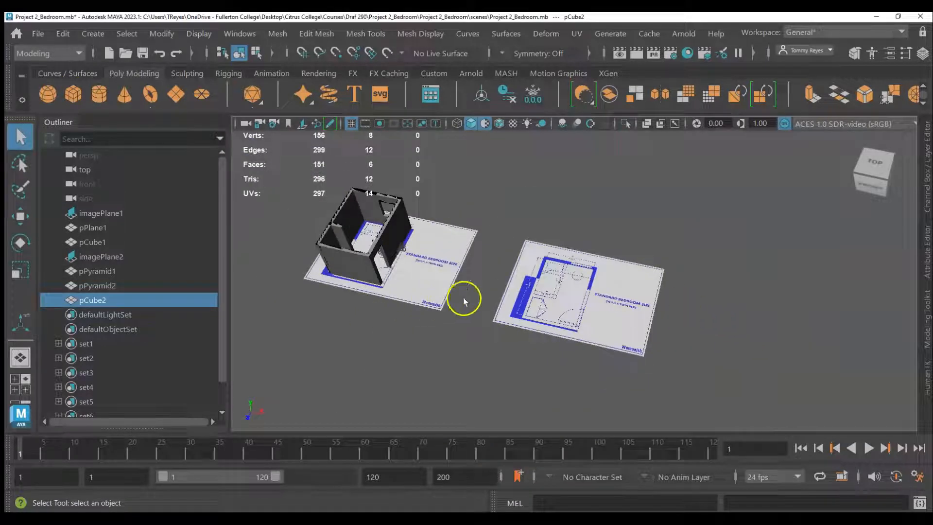
scroll(596, 306, up, 2)
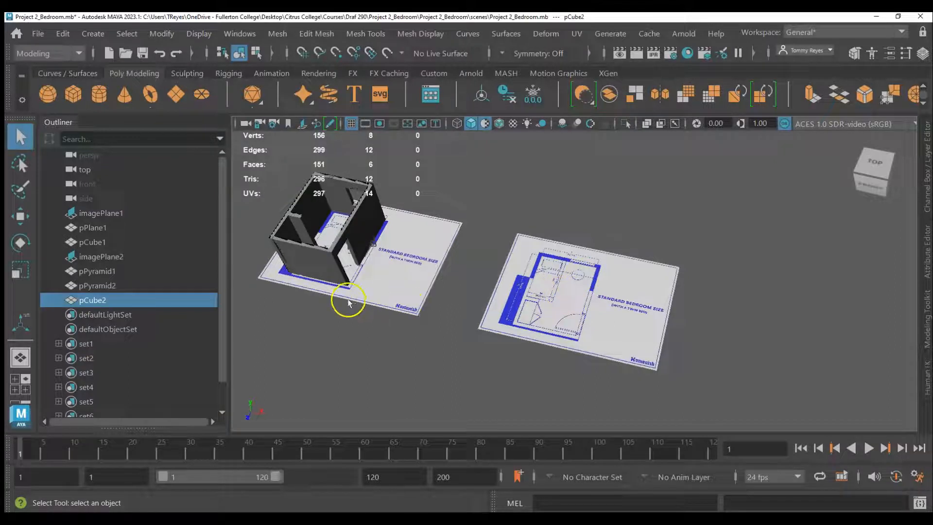
key(w)
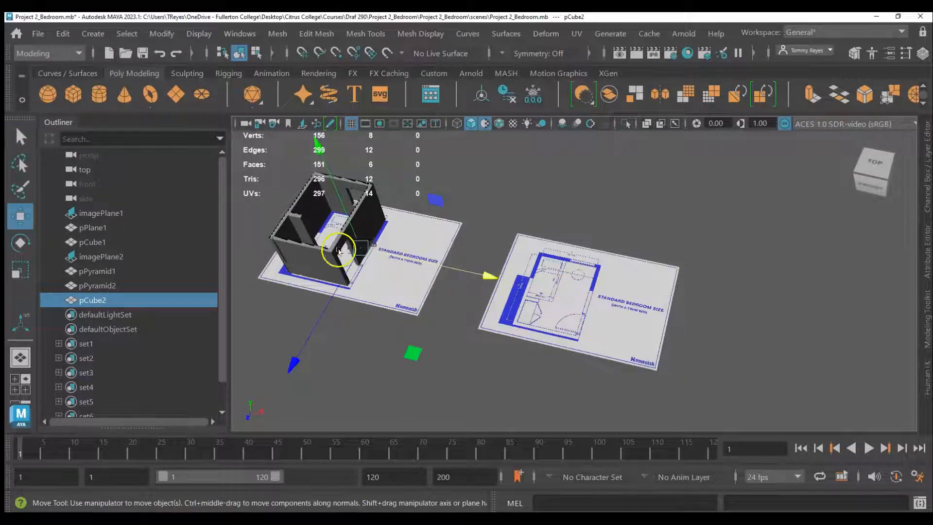
drag(400, 260, 554, 285)
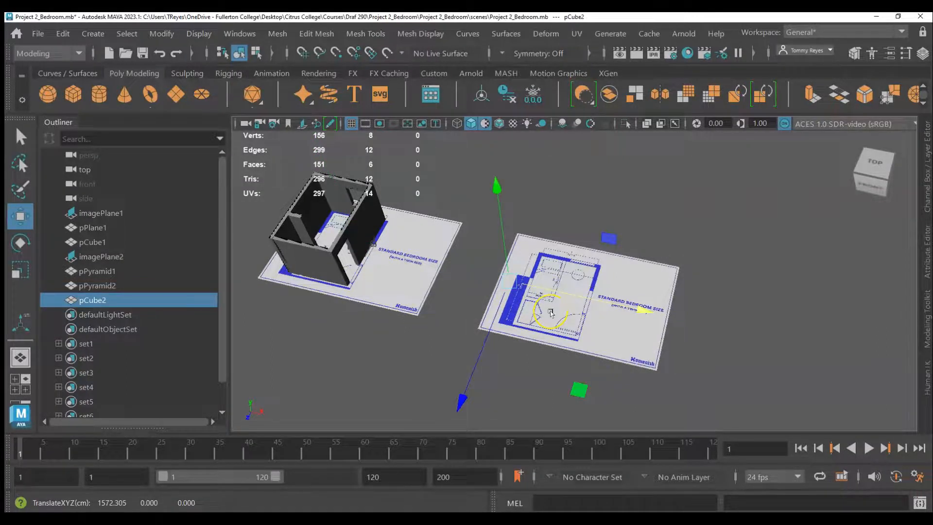
Step: Scale the cube in X and Z to about 229 and raise it to about 314 cm in Y
key(r)
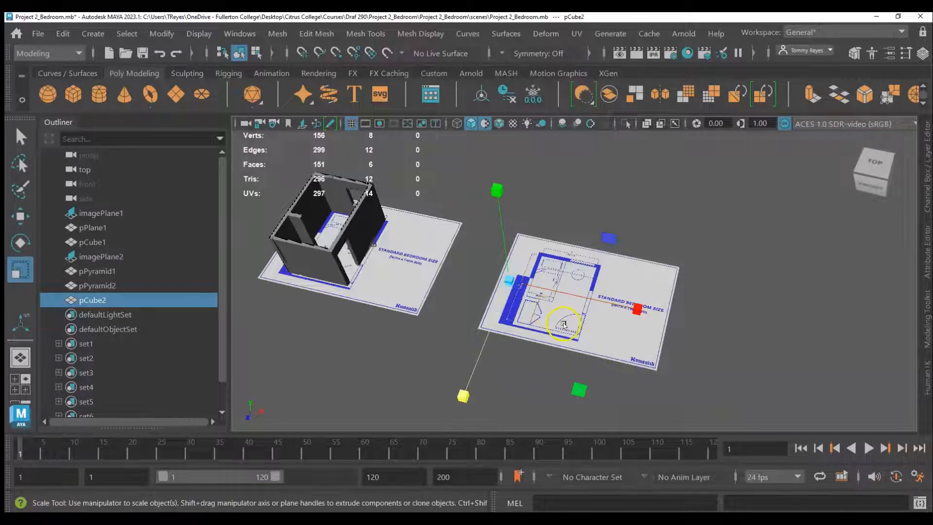
drag(581, 389, 760, 511)
drag(587, 393, 757, 500)
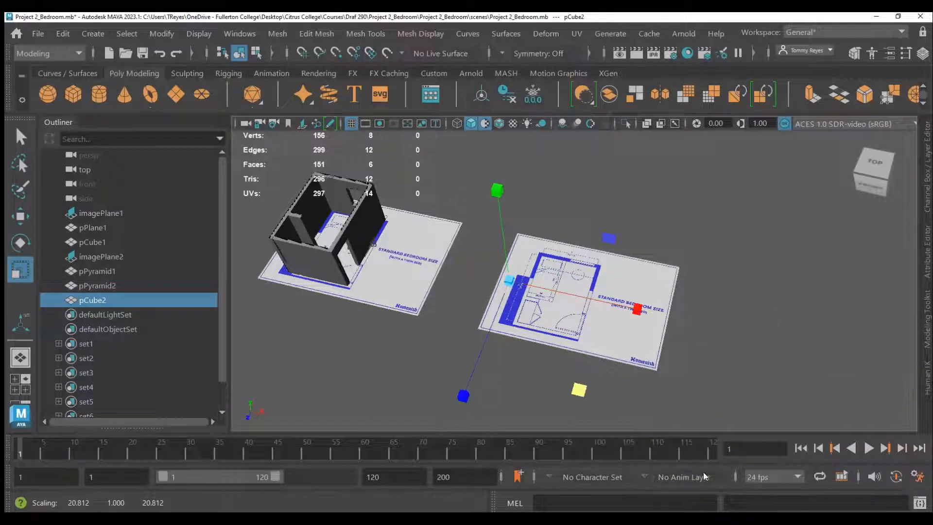
drag(585, 396, 703, 433)
drag(577, 389, 626, 429)
key(w)
drag(504, 233, 498, 210)
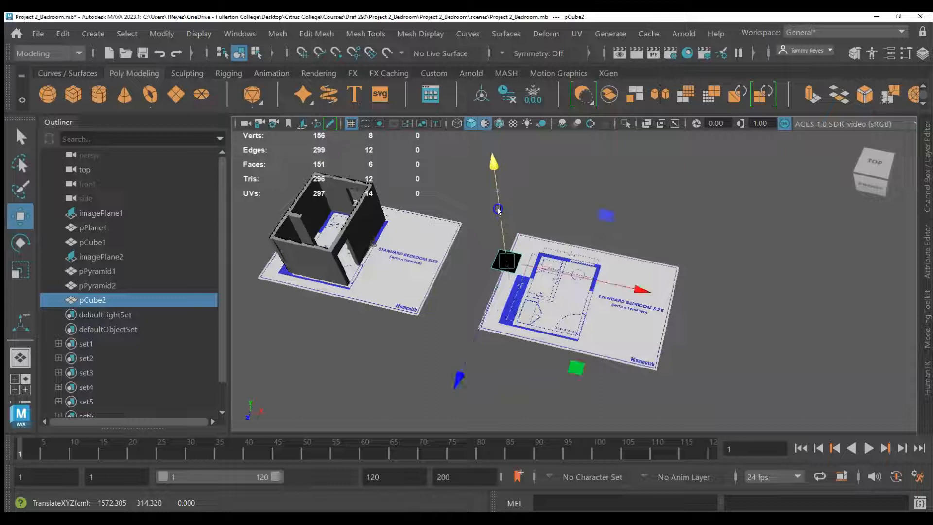
Step: Thicken the cube in Y and shrink it uniformly to a scale of about 186 × 35 × 186
scroll(533, 319, up, 6)
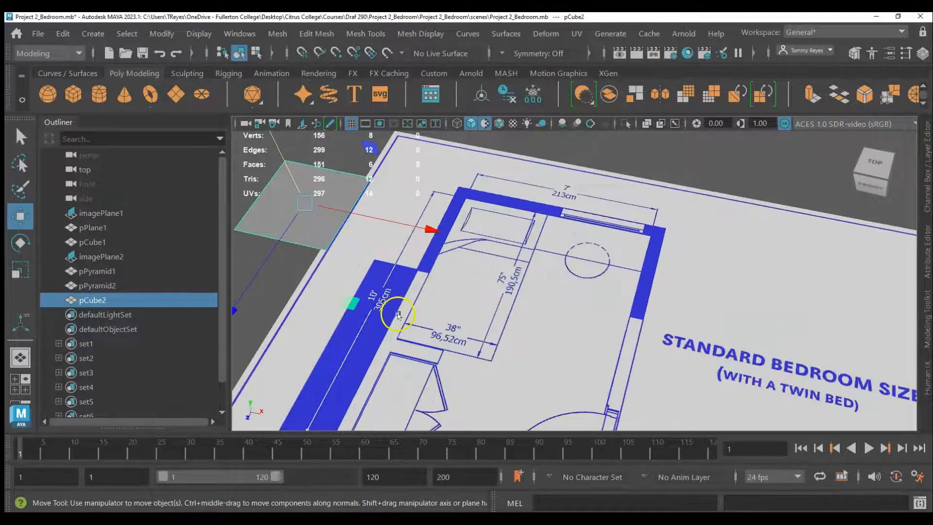
alt+drag(397, 315, 327, 304)
alt+middle_drag(327, 304, 526, 298)
scroll(439, 312, up, 5)
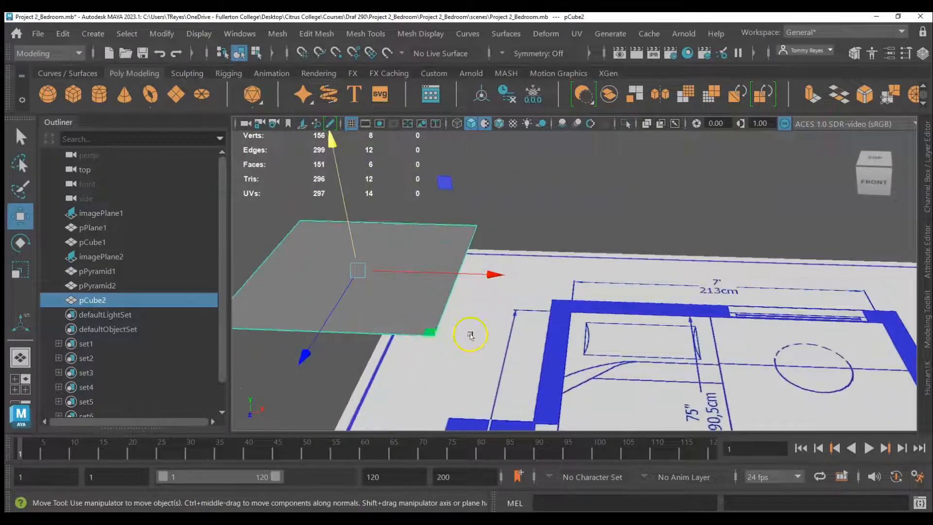
scroll(470, 336, down, 3)
key(r)
drag(440, 217, 436, 136)
drag(446, 245, 447, 153)
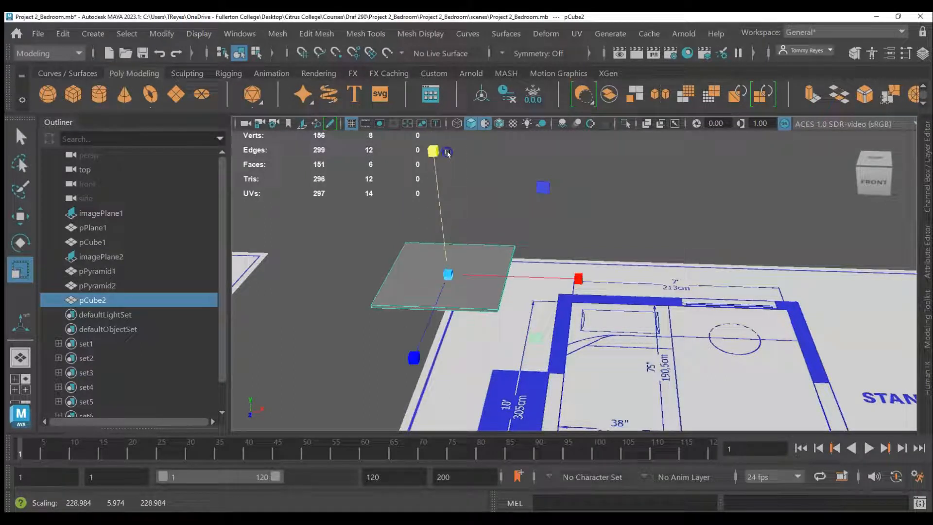
drag(443, 246, 442, 147)
drag(445, 244, 451, 140)
drag(446, 184, 444, 153)
drag(440, 244, 454, 161)
drag(449, 274, 447, 319)
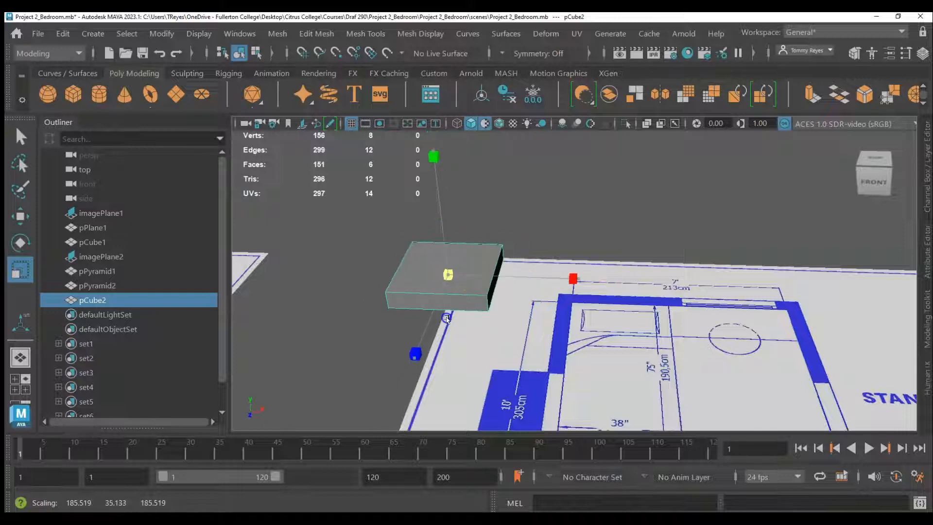
Step: Shrink the cube further and lower it to about 16 cm in Y, near the floor plan surface
drag(442, 233, 455, 217)
drag(544, 189, 521, 206)
drag(414, 358, 446, 287)
drag(524, 276, 481, 274)
drag(414, 358, 456, 346)
key(w)
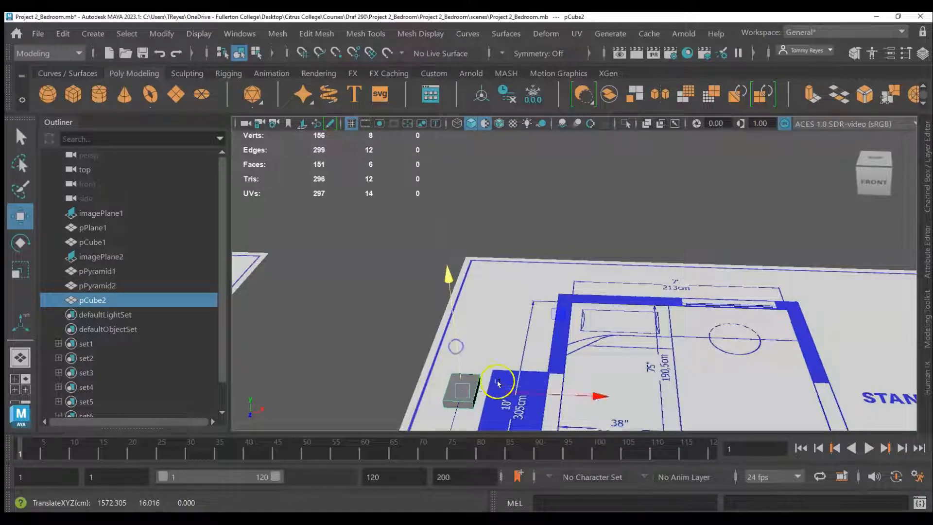
Step: Move the cube in X and Z to the foot end of the twin bed outline, beside the thick wall
drag(486, 390, 599, 388)
alt+middle_drag(656, 407, 578, 209)
click(608, 344)
alt+drag(630, 318, 602, 346)
alt+middle_drag(593, 219, 458, 311)
middle_drag(485, 263, 489, 269)
drag(407, 360, 389, 389)
click(488, 265)
Step: Reduce the cube's depth and width to a nearly square footprint and undo the last uniform scaling
key(r)
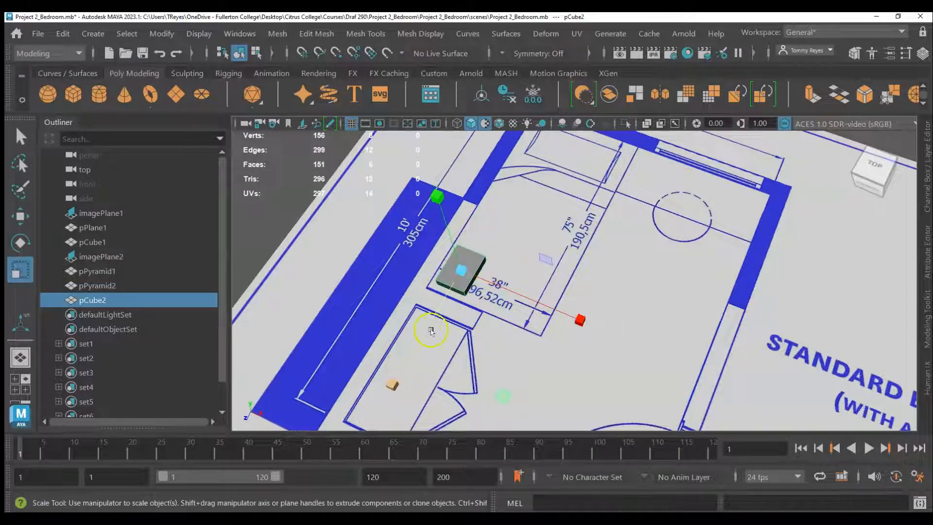
drag(425, 338, 453, 295)
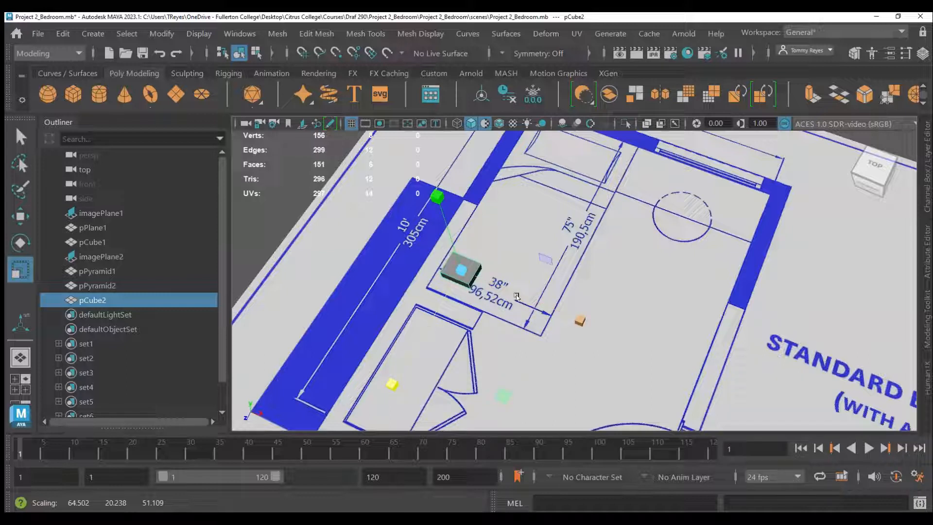
drag(526, 299, 490, 277)
drag(443, 306, 439, 313)
mouse_move(461, 270)
mouse_down()
mouse_move(474, 262)
mouse_move(470, 254)
mouse_up()
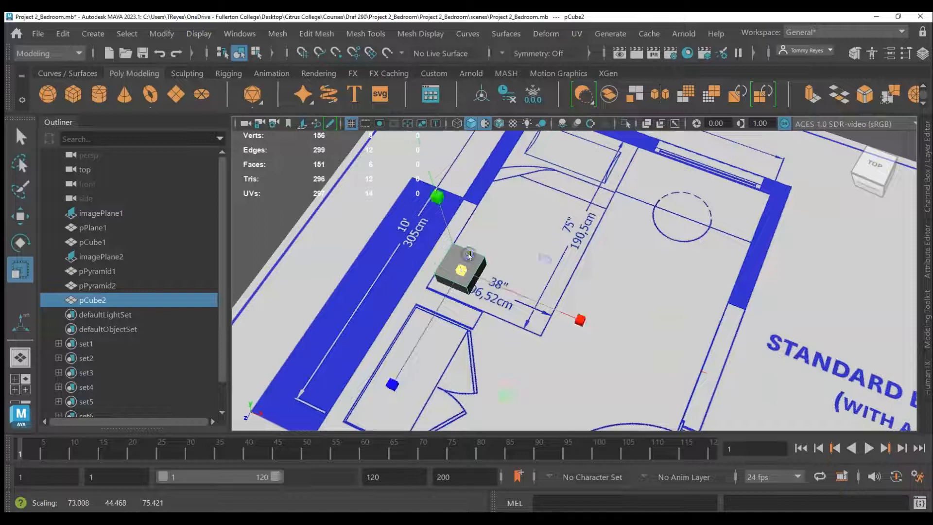
key(ctrl+z)
Step: Stretch the cube in Y and raise it to about 19 cm above the floor plan
scroll(463, 287, up, 1)
scroll(464, 287, up, 1)
alt+drag(444, 312, 468, 275)
scroll(648, 290, down, 2)
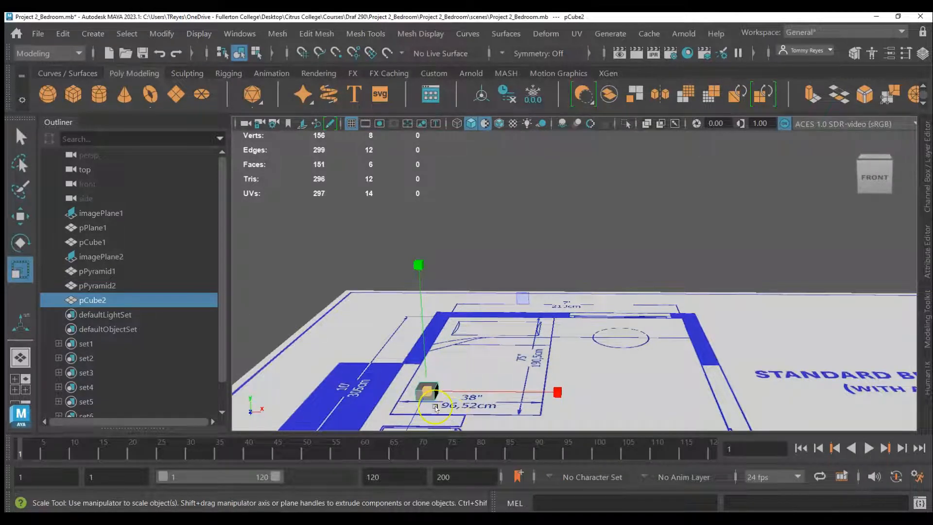
drag(424, 347, 414, 219)
key(w)
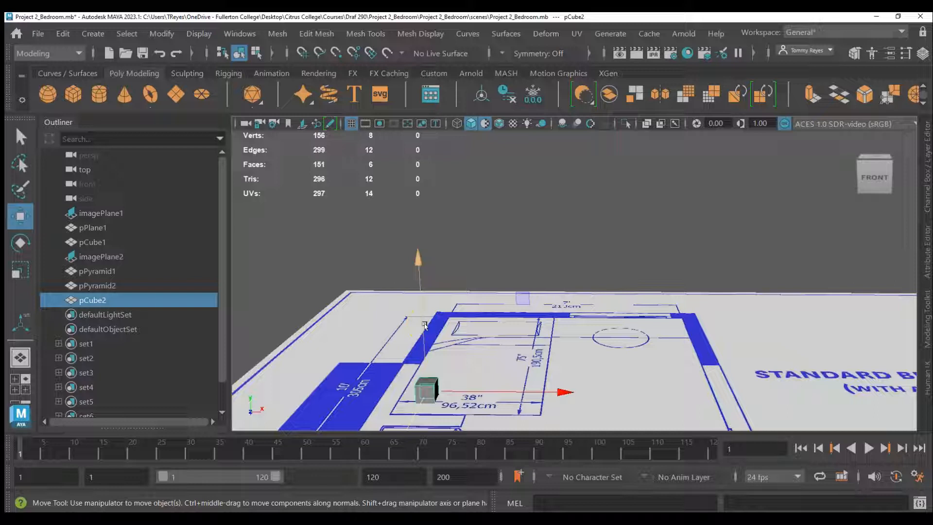
drag(425, 314, 421, 327)
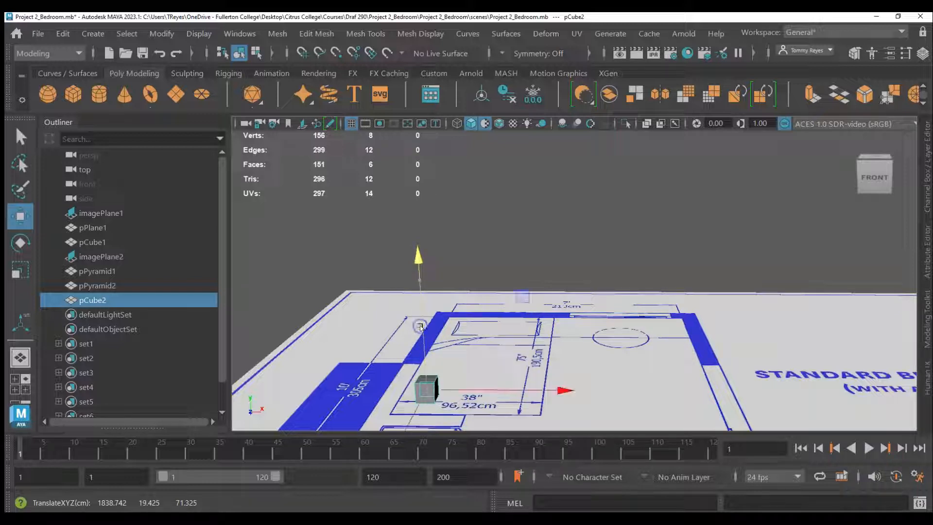
Step: Flatten the cube to a Y scale of about 2.3 and lower it to about 2.9 cm in Y
key(r)
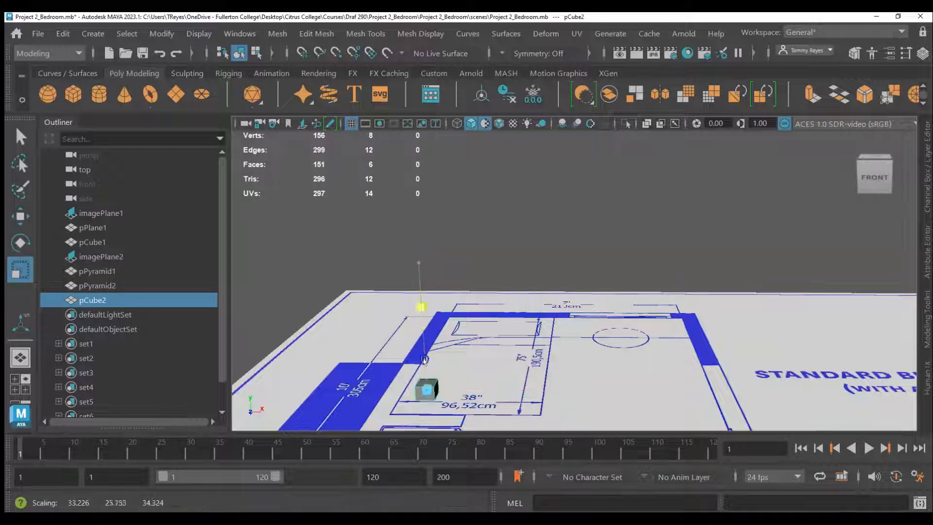
middle_drag(428, 390, 435, 434)
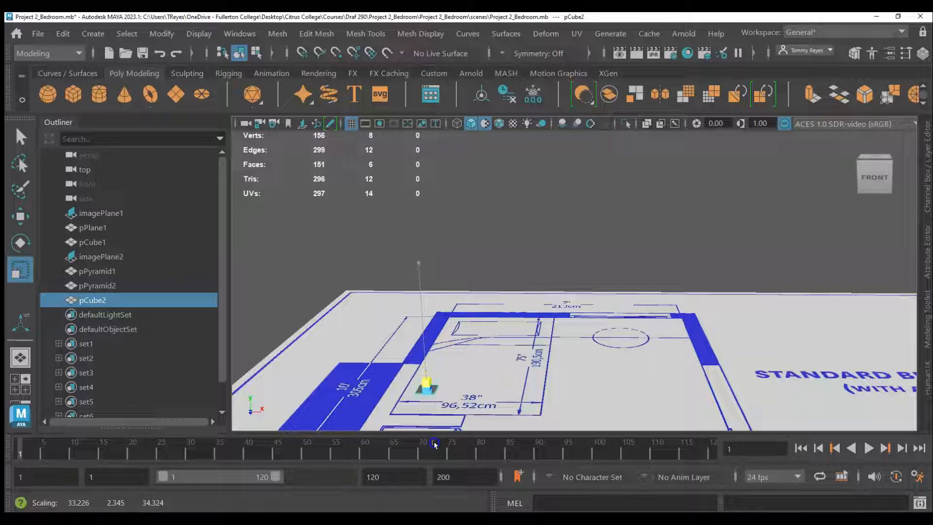
drag(434, 443, 434, 443)
key(w)
drag(421, 321, 424, 329)
Step: Move the flattened cube into the bed outline's foot corner, at about X 1820 and Z 98 cm
alt+middle_drag(458, 295, 479, 185)
alt+drag(504, 233, 483, 241)
drag(431, 280, 431, 293)
drag(460, 256, 467, 255)
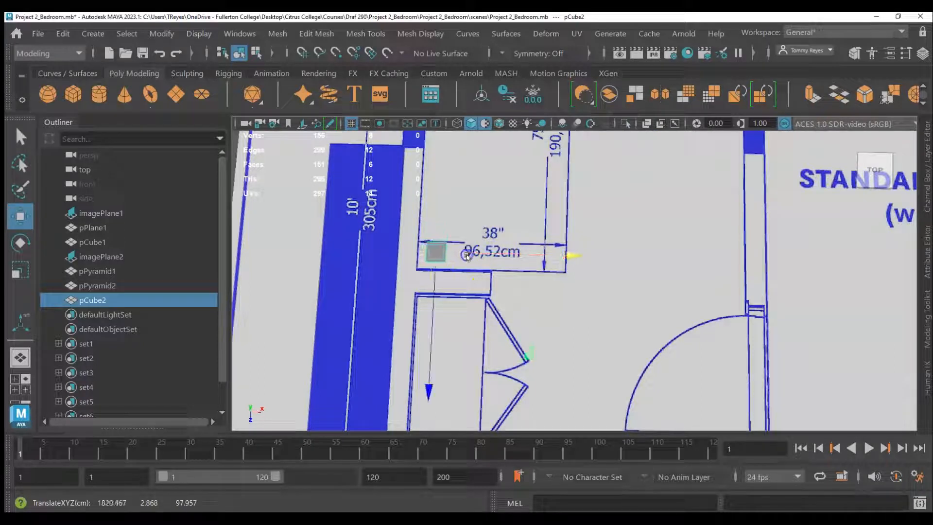
Step: Shrink the flattened cube's footprint in X and Z and delete the cube from the scene
key(r)
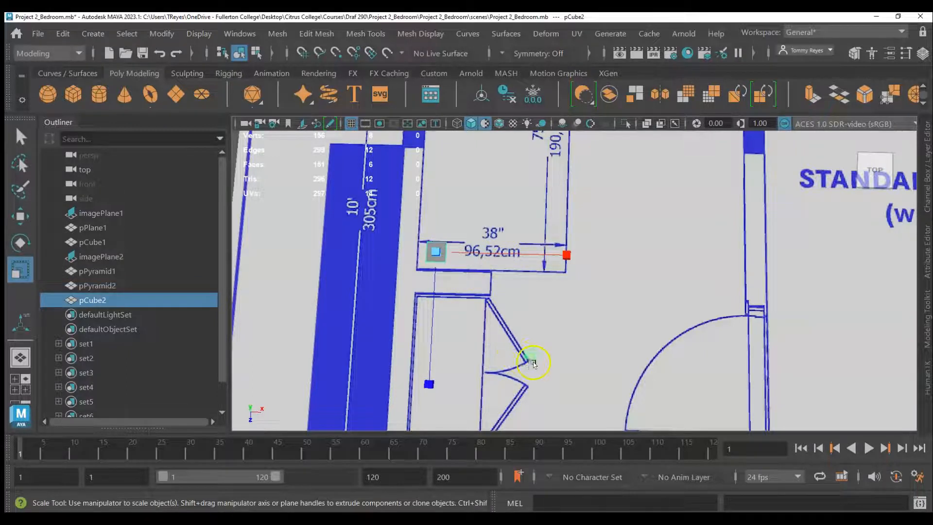
drag(532, 355, 520, 347)
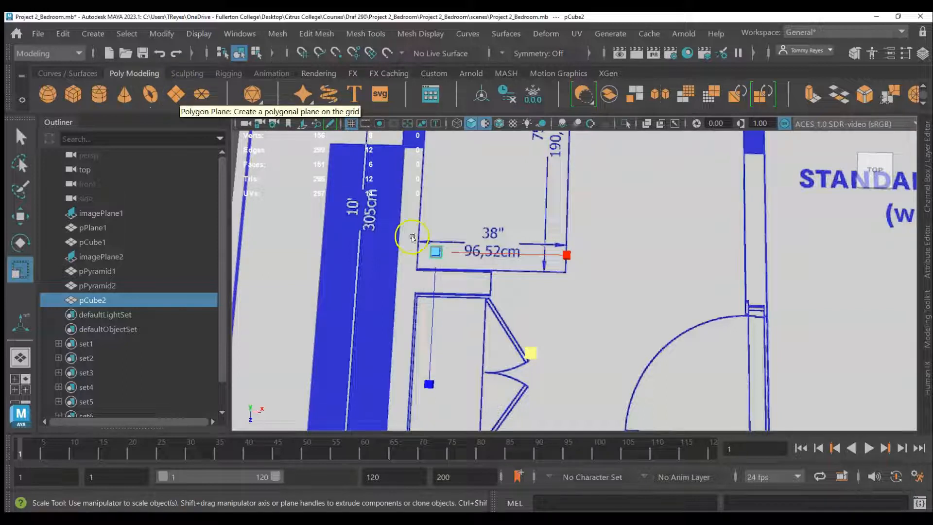
click(92, 301)
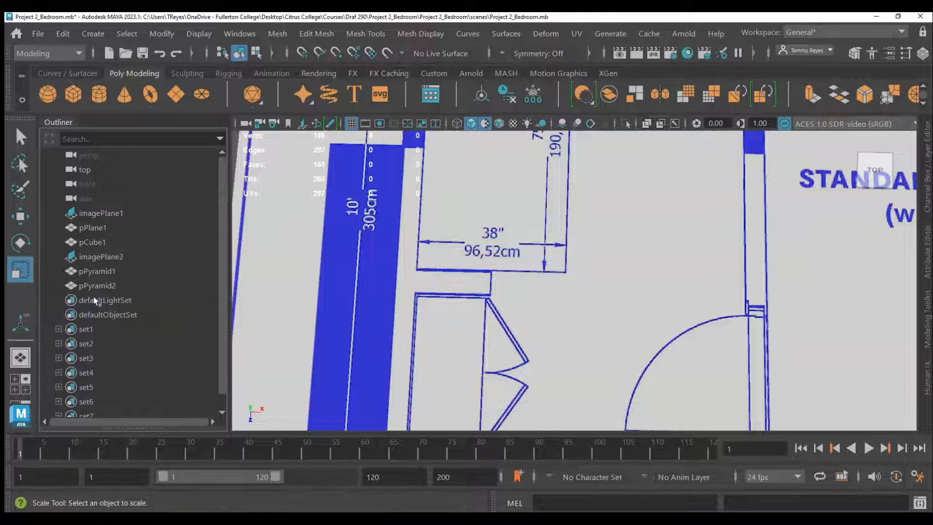
Step: Create a polygon plane and move it along X to about 1822 cm, over the bed outline on the empty floor plan
click(177, 94)
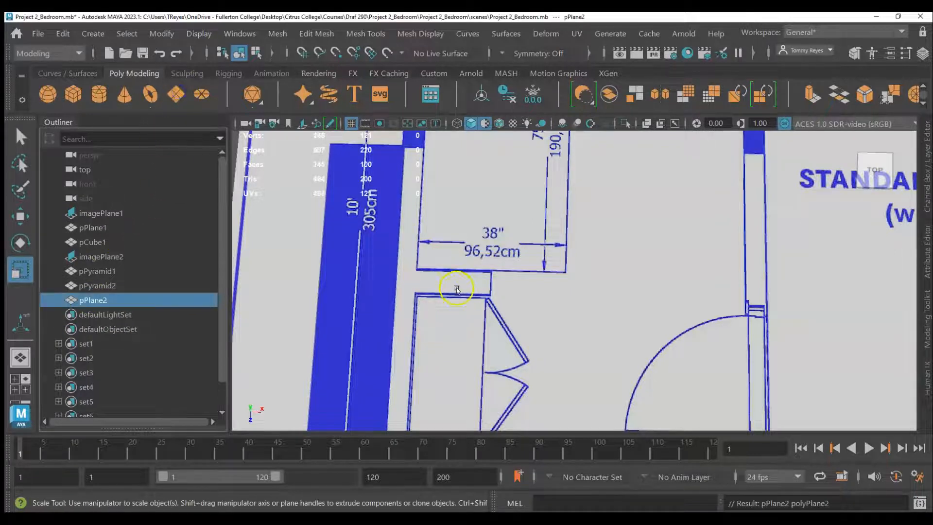
scroll(448, 290, down, 5)
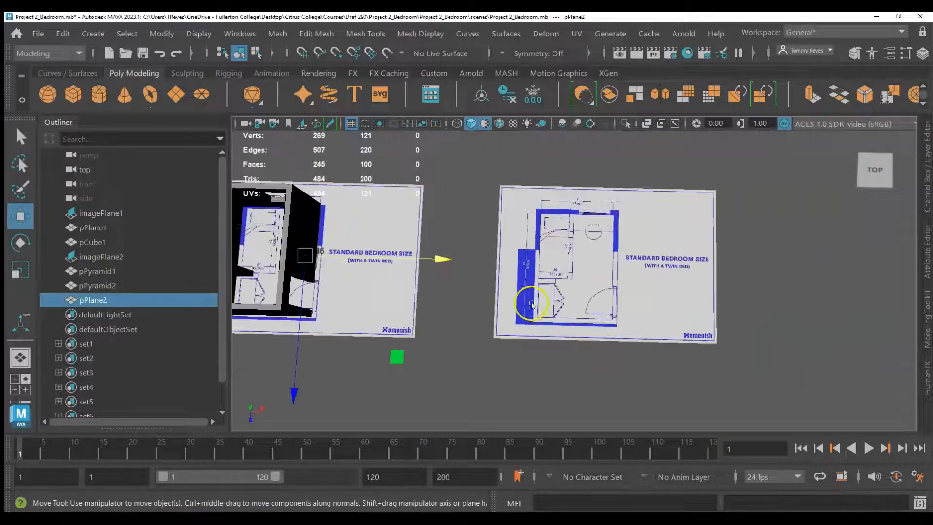
key(w)
drag(355, 260, 594, 275)
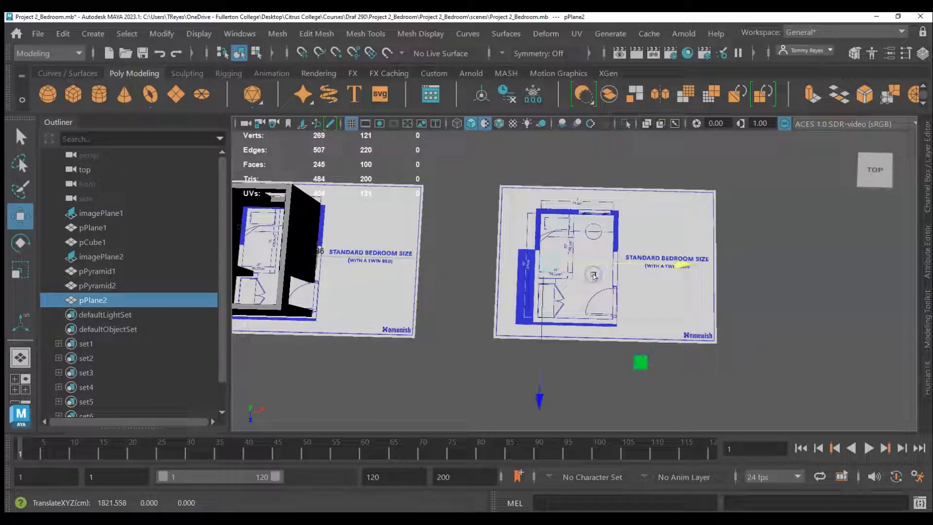
Step: Raise the plane to about 27 cm in Y and enlarge it equally in X and Z within the bed outline
scroll(594, 275, up, 10)
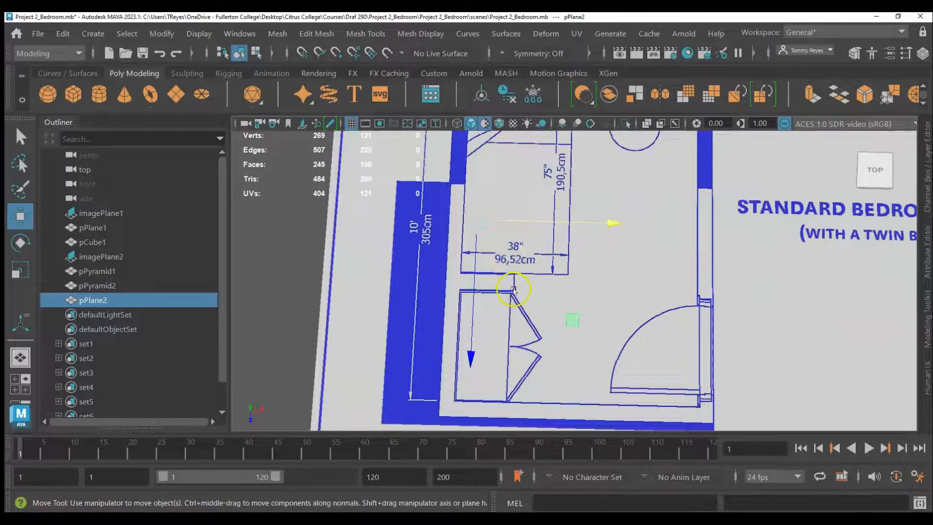
mouse_move(542, 343)
alt+mouse_down()
mouse_move(520, 226)
mouse_move(480, 196)
alt+mouse_up()
click(508, 223)
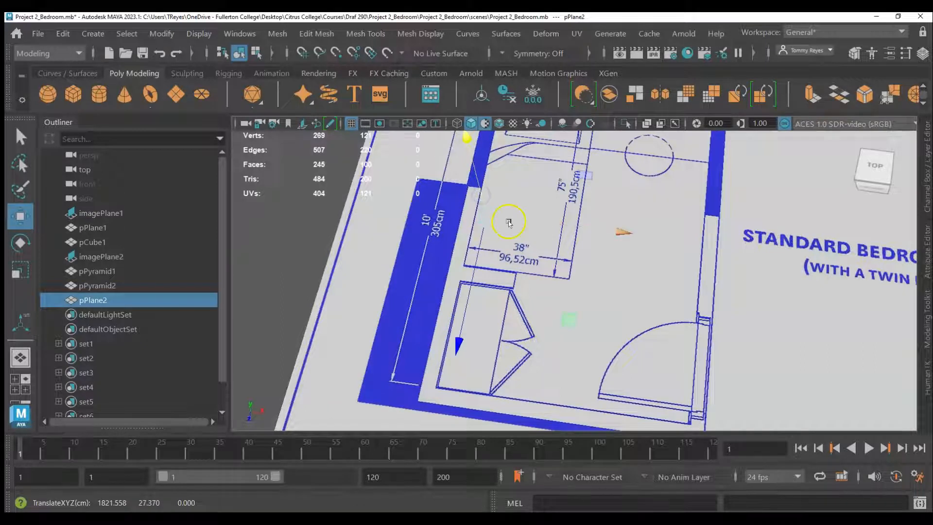
key(r)
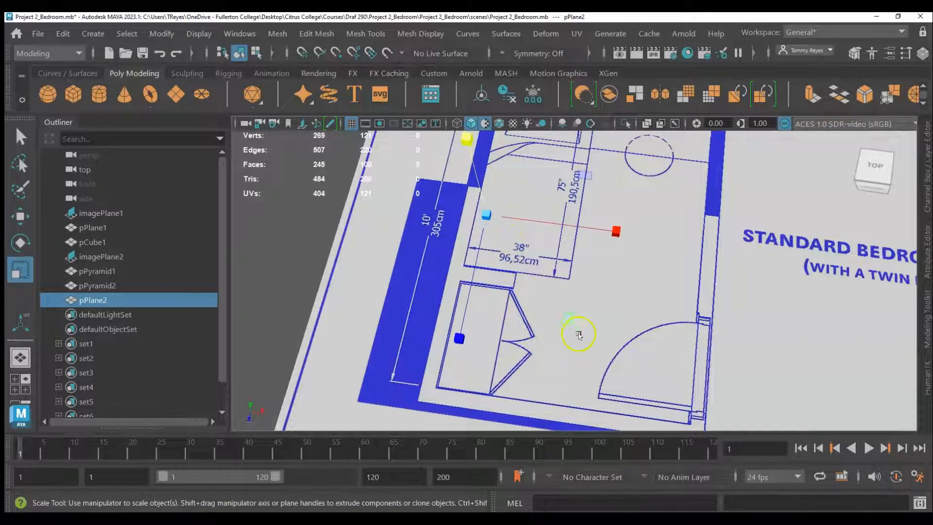
click(568, 322)
drag(573, 323, 808, 482)
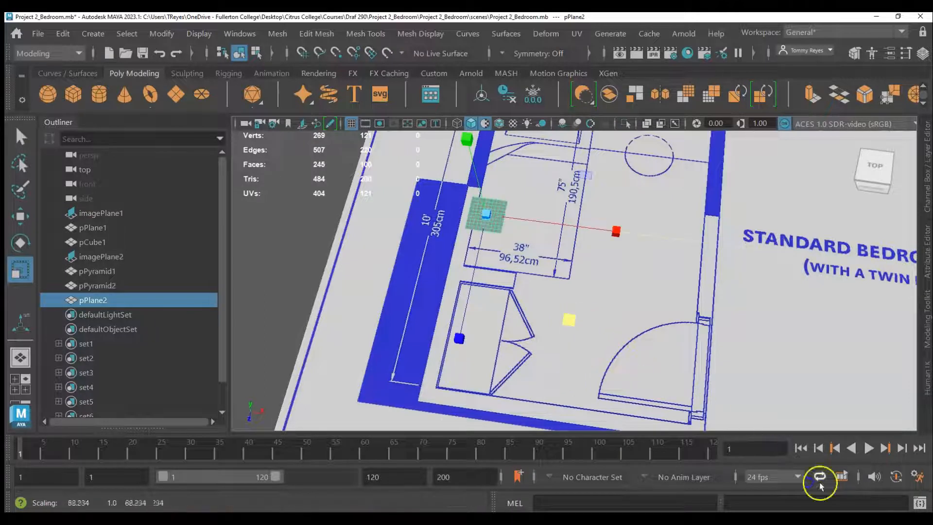
Step: Shrink the plane in X and Z and move it to the bed outline's foot corner, about X 1822, Y 8 and Z 95 cm
drag(569, 321, 535, 295)
scroll(492, 241, up, 2)
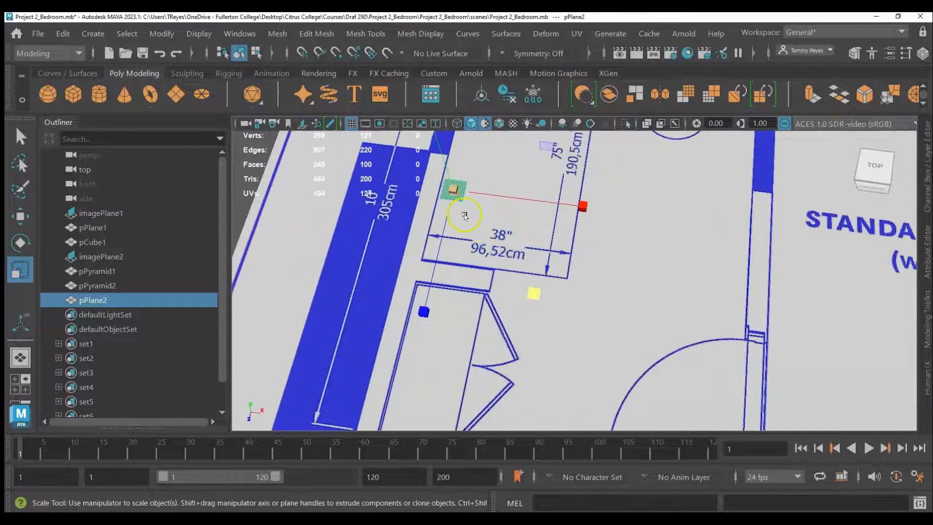
key(w)
drag(448, 170, 441, 268)
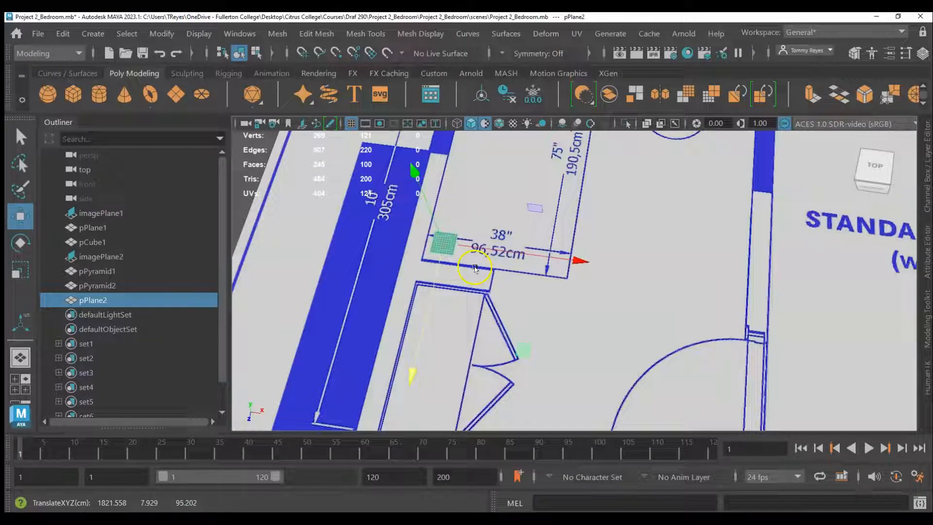
Step: Scale the plane down further to about 17.7 in X and Z and shift it to about X 1815 and Z 100 cm
key(r)
drag(529, 351, 506, 326)
key(w)
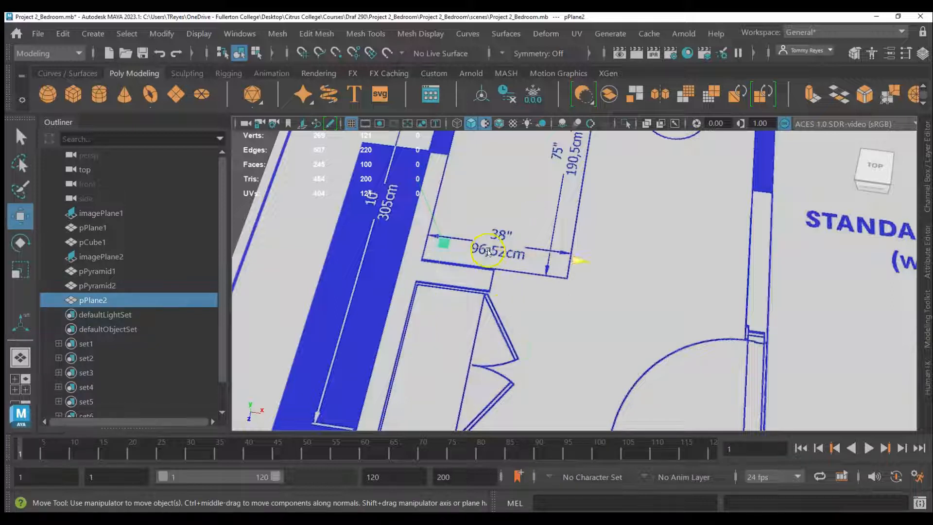
click(482, 250)
drag(484, 249, 484, 249)
drag(435, 266, 434, 270)
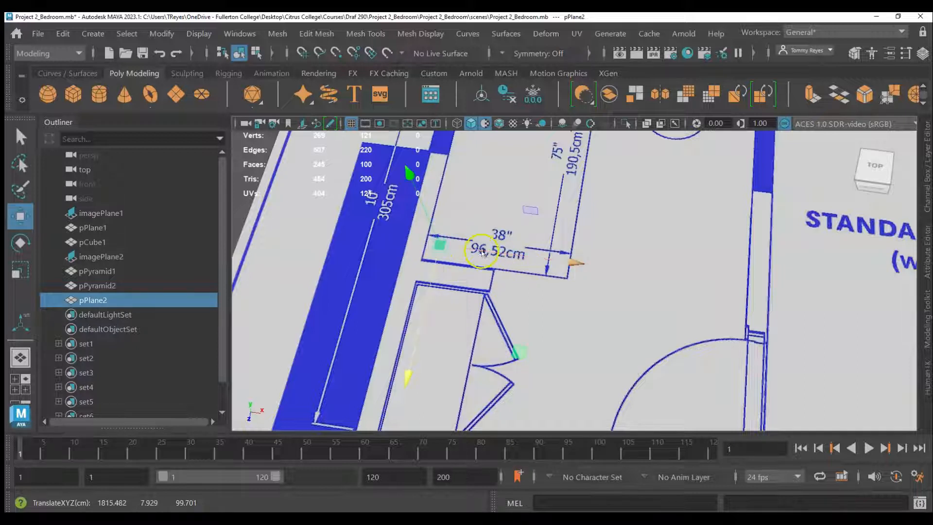
Step: Switch to the top view and hide its grid to show the plane at the foot corner of the empty floor plan
alt+middle_drag(434, 292, 553, 292)
alt+drag(552, 292, 533, 267)
key(space)
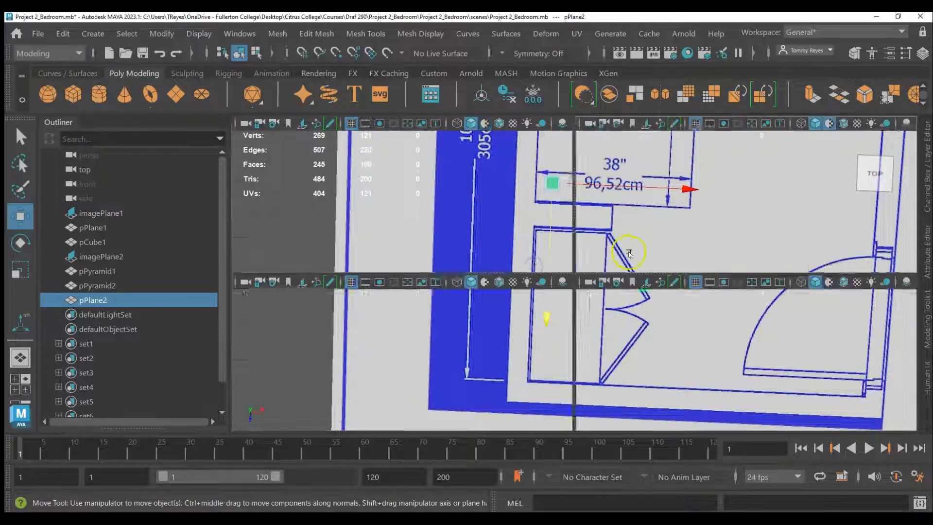
key(space)
scroll(422, 276, up, 10)
scroll(420, 265, down, 6)
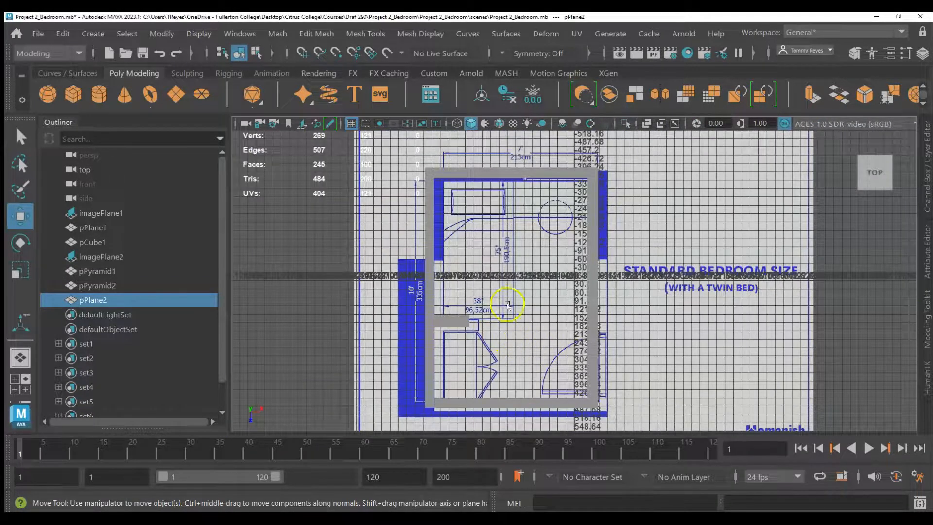
scroll(507, 304, down, 4)
alt+middle_drag(687, 323, 350, 309)
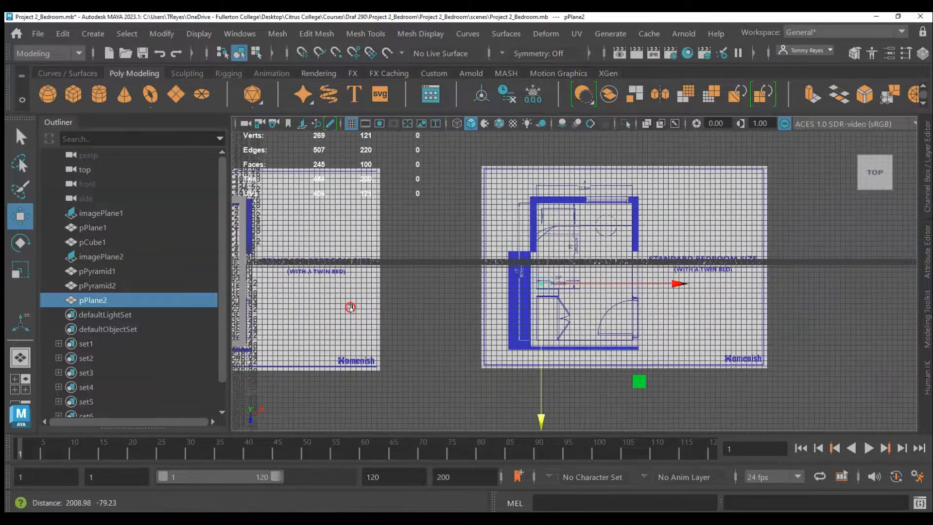
click(351, 125)
scroll(524, 305, up, 5)
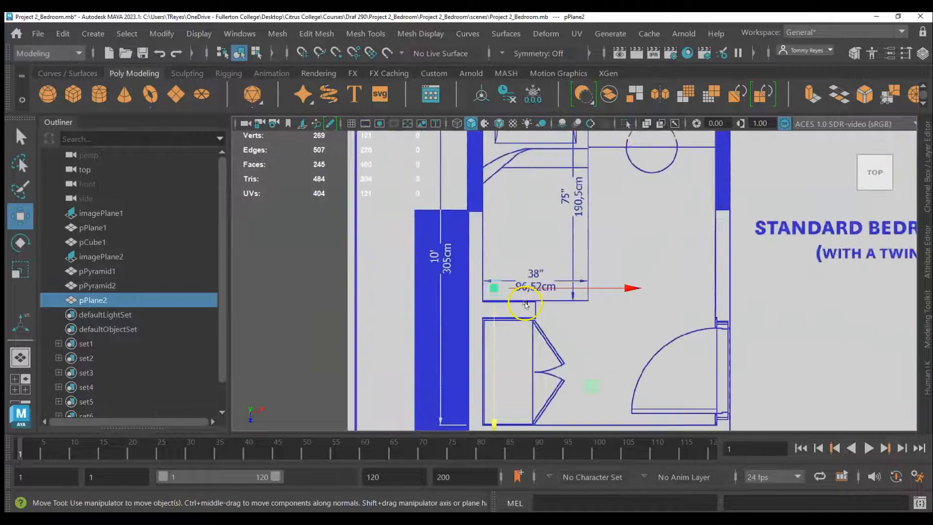
scroll(525, 304, up, 4)
scroll(501, 262, down, 1)
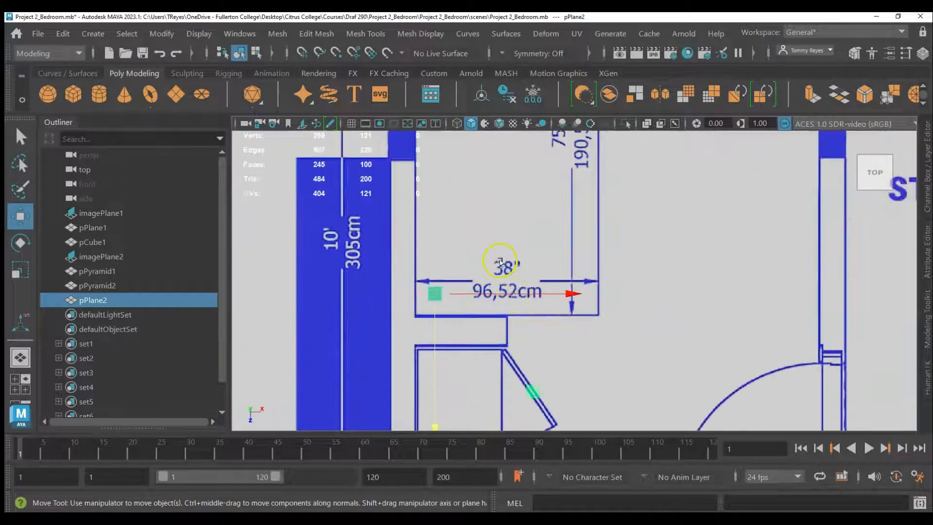
Step: Fine-position the plane inside the bed outline's foot corner at about X 1819 and Z 99 cm and return to the perspective view
drag(433, 325, 436, 327)
key(space)
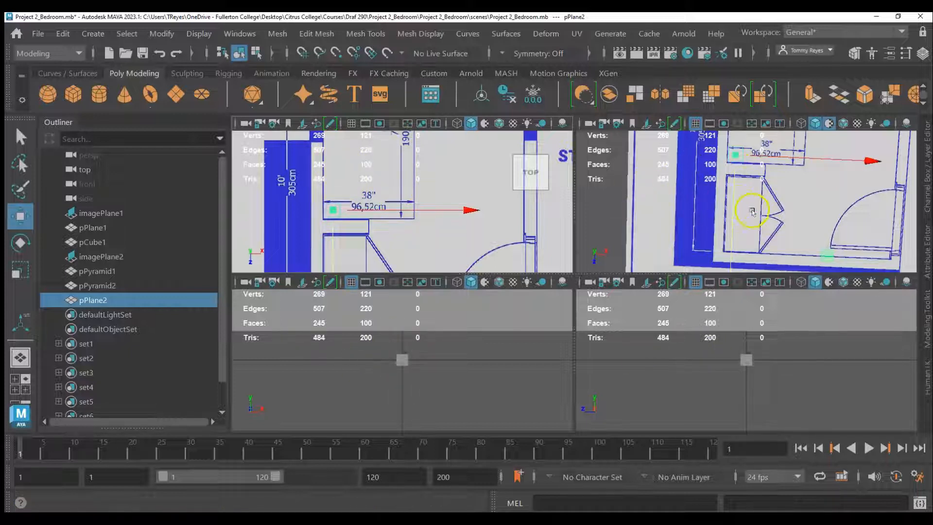
key(space)
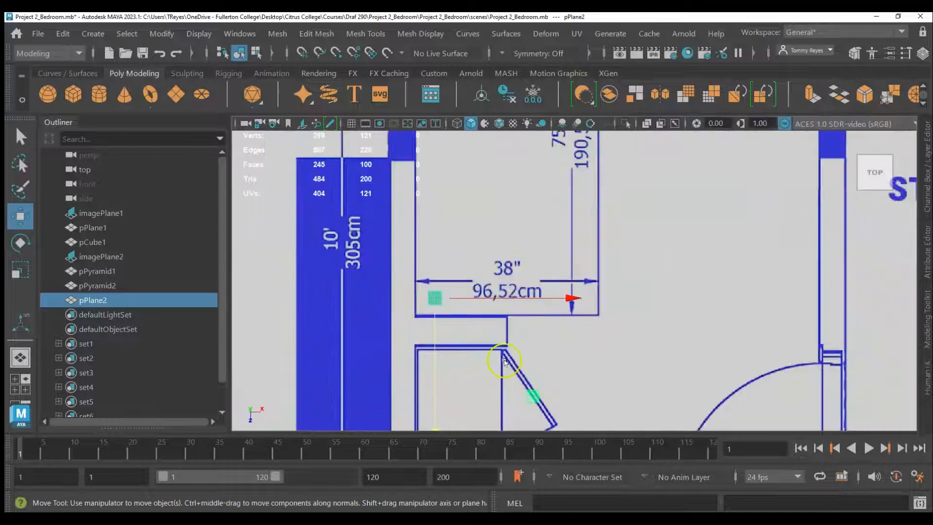
click(462, 300)
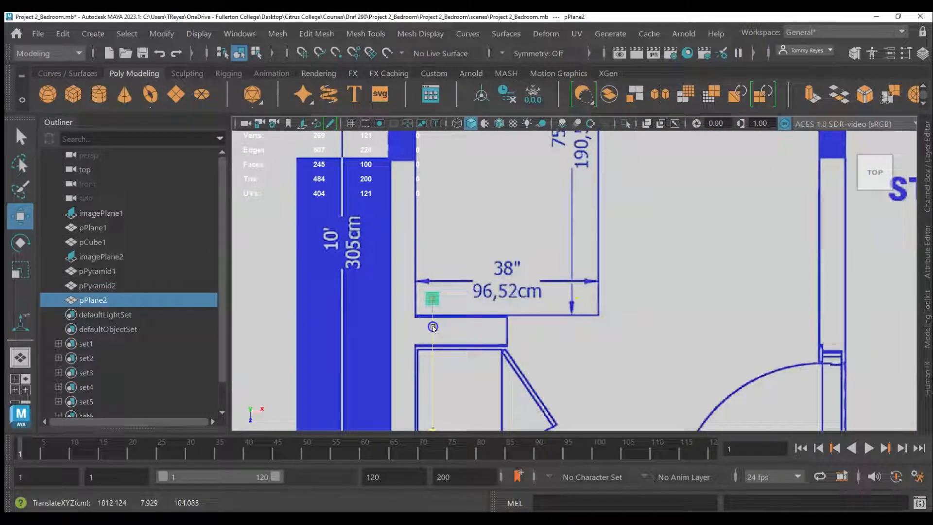
drag(455, 297, 474, 297)
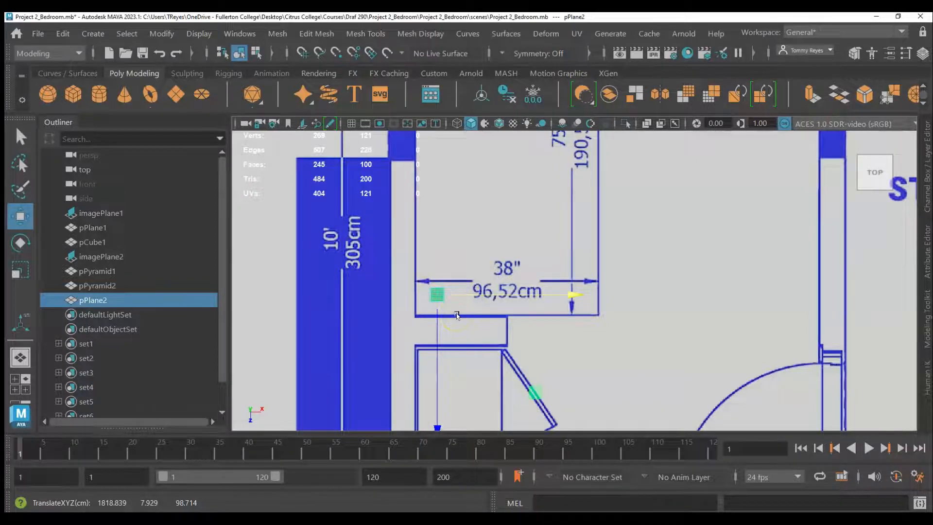
key(space)
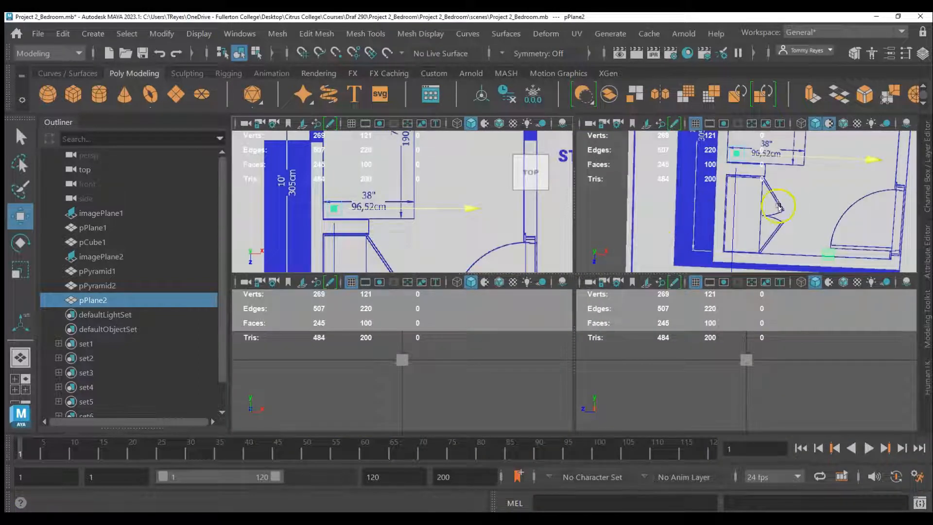
key(space)
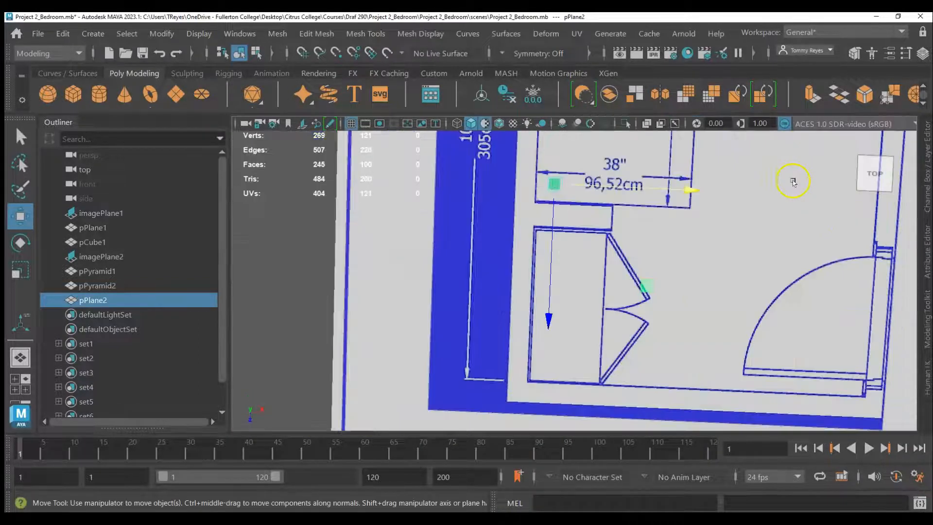
Step: Set the plane's width and height subdivisions to 1 each
alt+drag(615, 342, 664, 315)
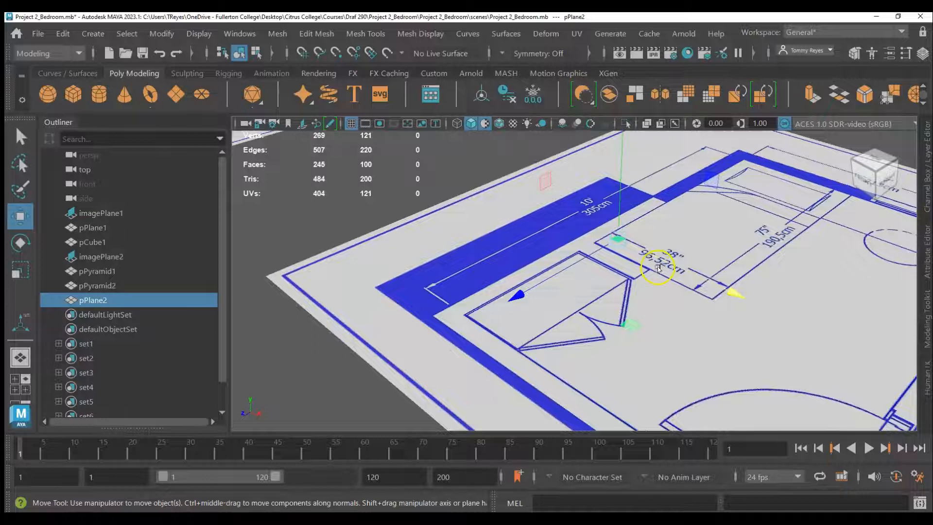
scroll(655, 238, up, 3)
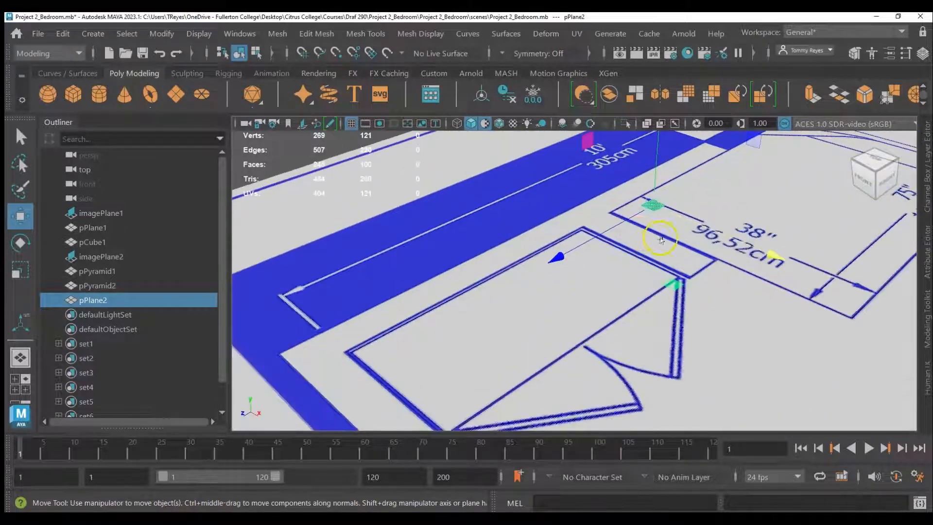
alt+middle_drag(666, 237, 477, 289)
click(929, 191)
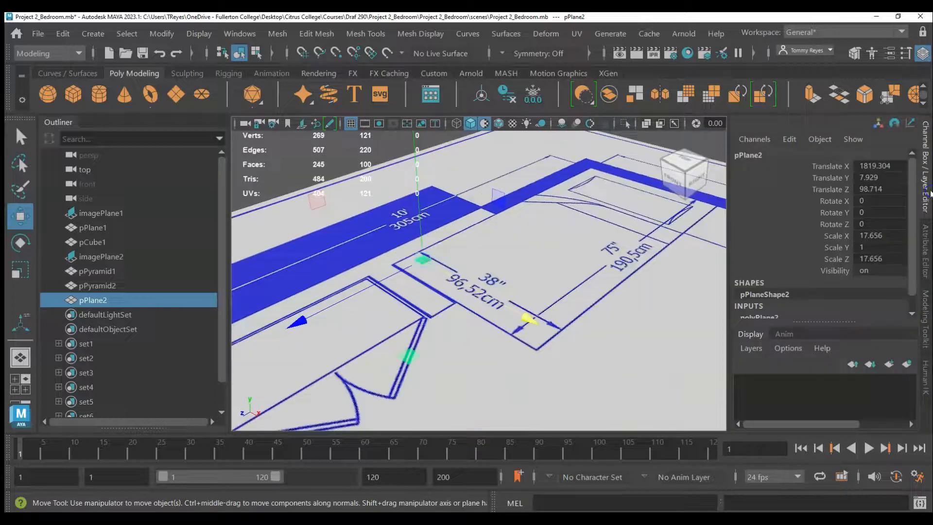
click(926, 239)
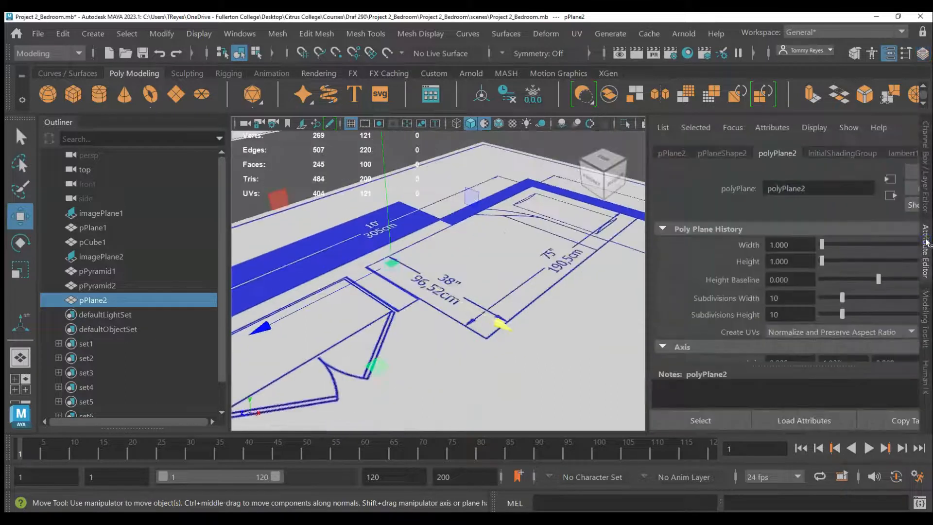
click(773, 160)
drag(842, 297, 811, 312)
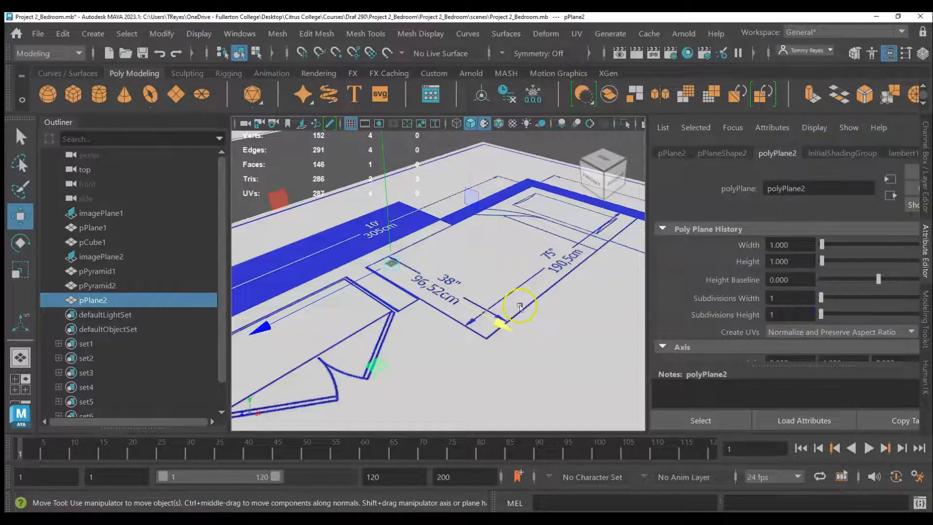
Step: Try 3 width subdivisions on the plane and set the value back to 1
scroll(378, 262, up, 5)
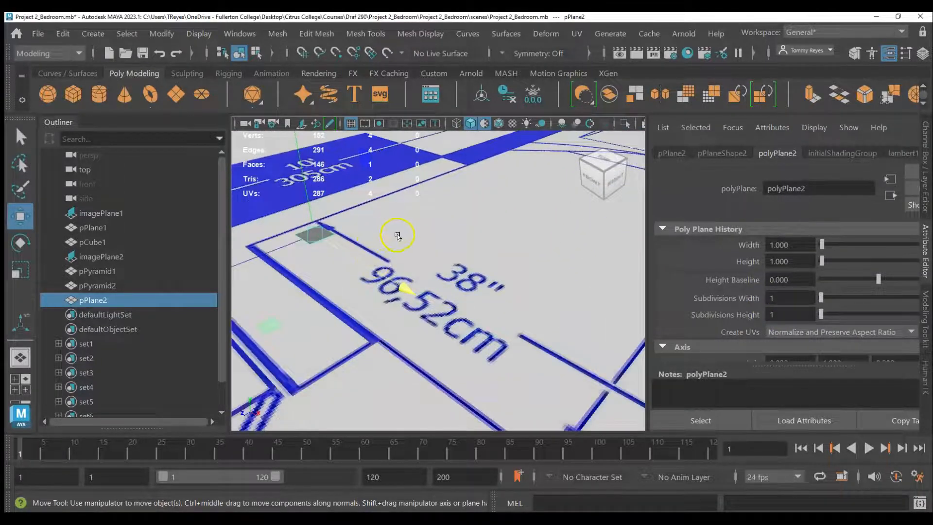
mouse_move(824, 299)
mouse_down()
mouse_move(837, 300)
mouse_move(828, 300)
mouse_up()
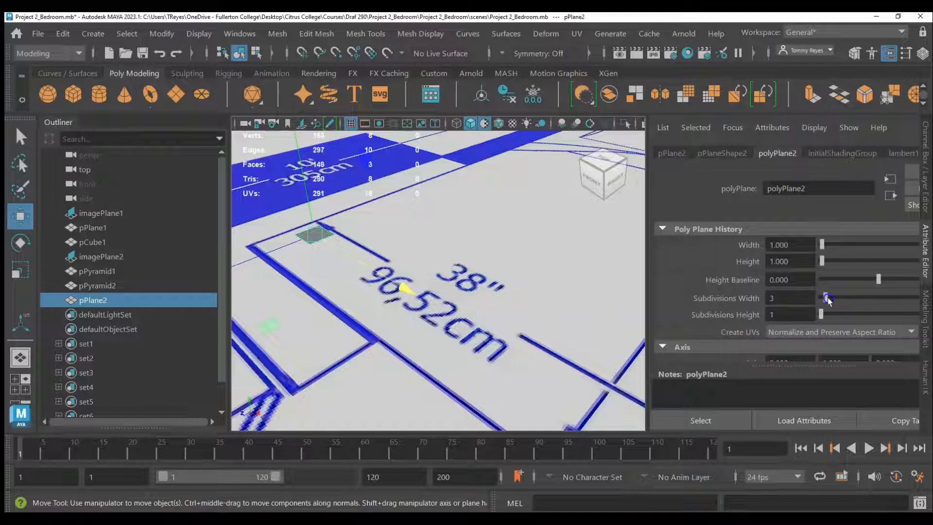
alt+middle_drag(343, 262, 561, 372)
scroll(452, 353, up, 3)
mouse_move(825, 299)
mouse_down()
mouse_move(844, 300)
mouse_move(821, 301)
mouse_up()
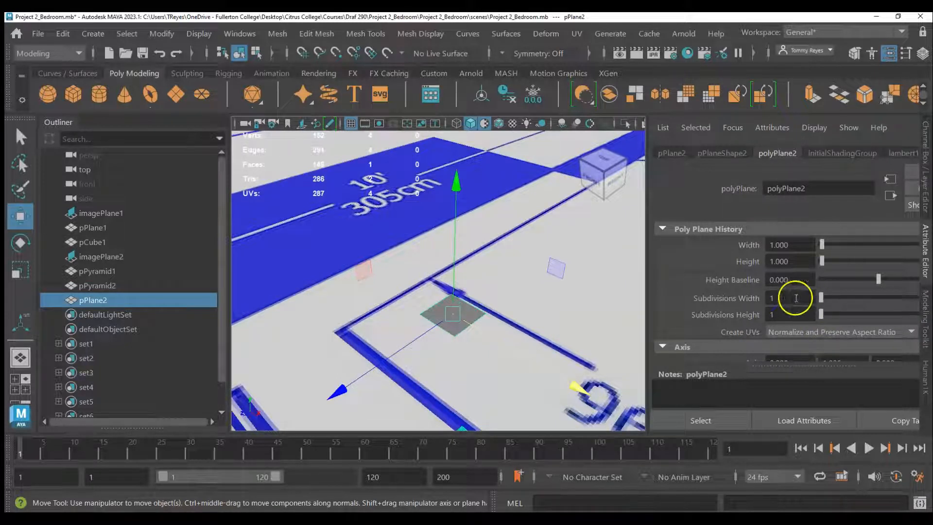
click(926, 249)
Step: Switch the plane to face selection and extrude its single face upward about 94.6 cm to form a bed post
scroll(446, 257, down, 2)
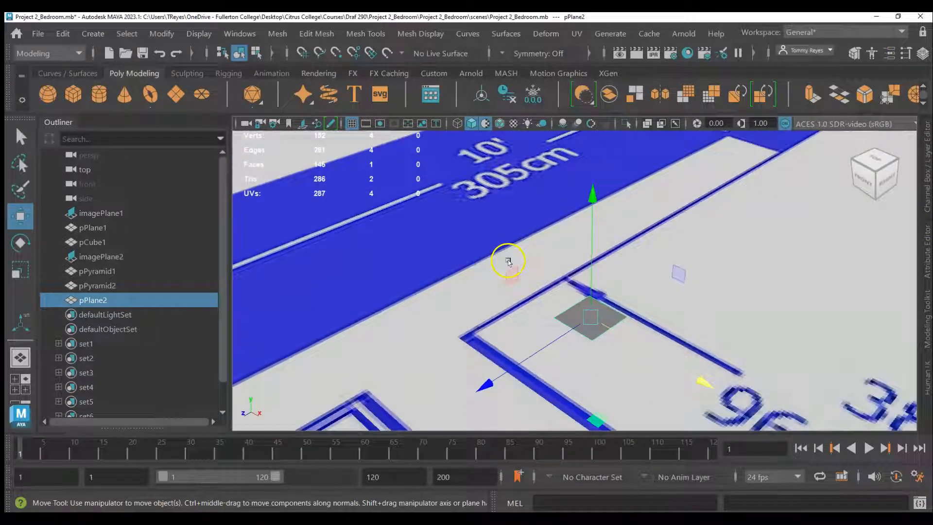
key(q)
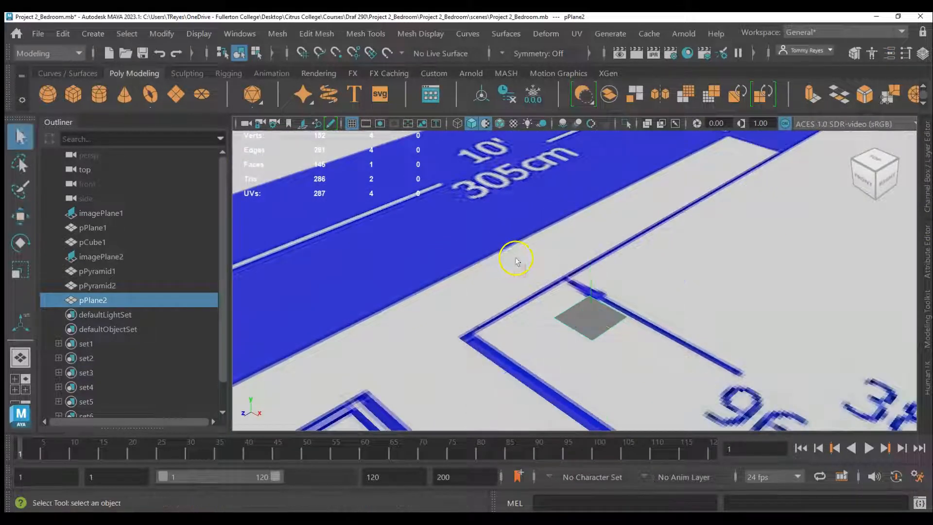
right_click(585, 319)
right_drag(586, 319, 583, 150)
click(364, 343)
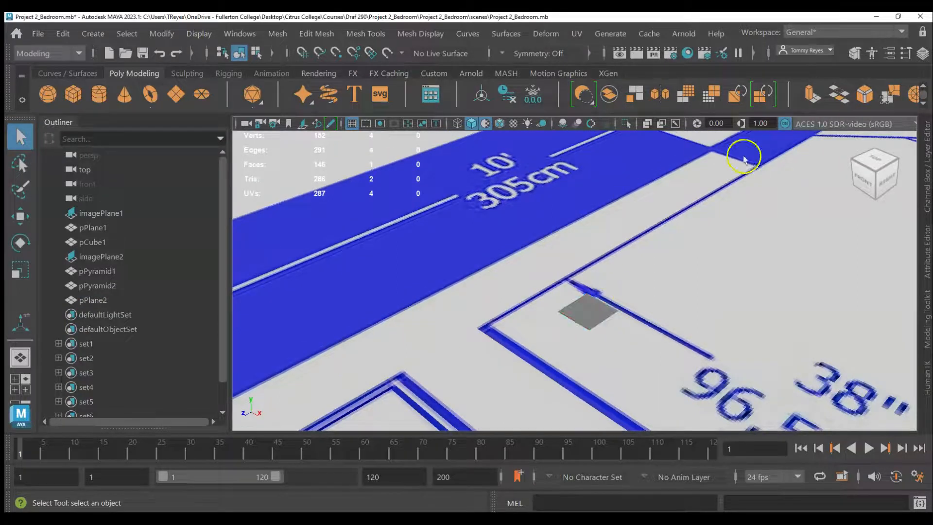
click(811, 95)
click(590, 313)
click(799, 99)
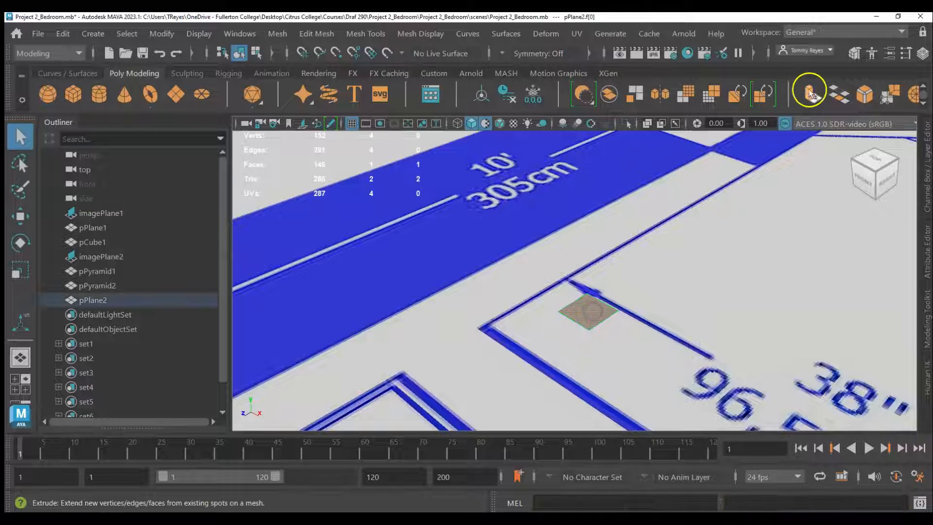
click(810, 93)
scroll(526, 336, down, 5)
scroll(526, 336, down, 2)
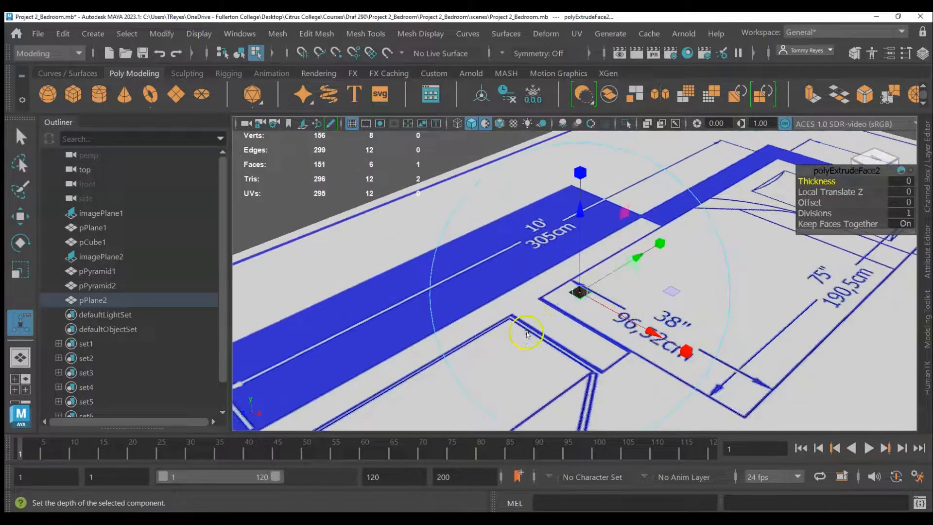
drag(580, 214, 584, 163)
Step: Compare the extruded post's height with the walls of the finished room on the other floor plan
scroll(452, 306, down, 5)
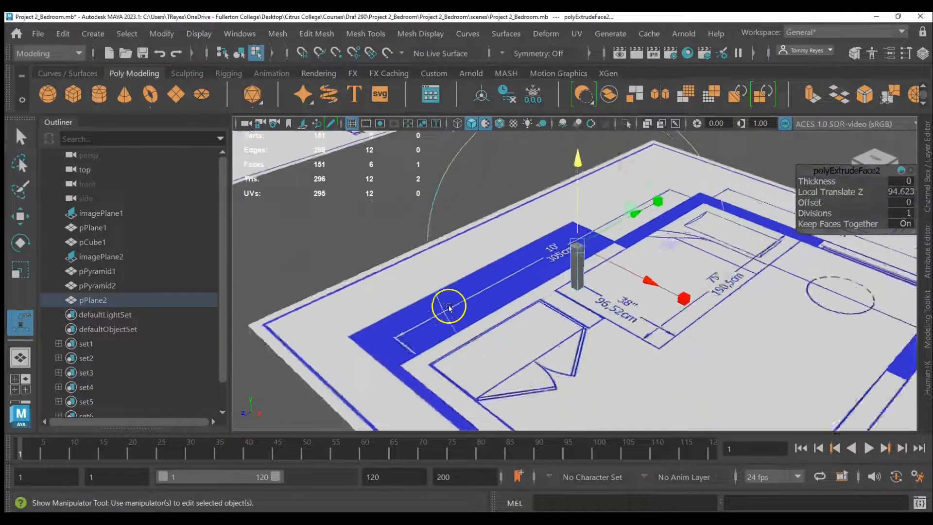
scroll(643, 338, up, 4)
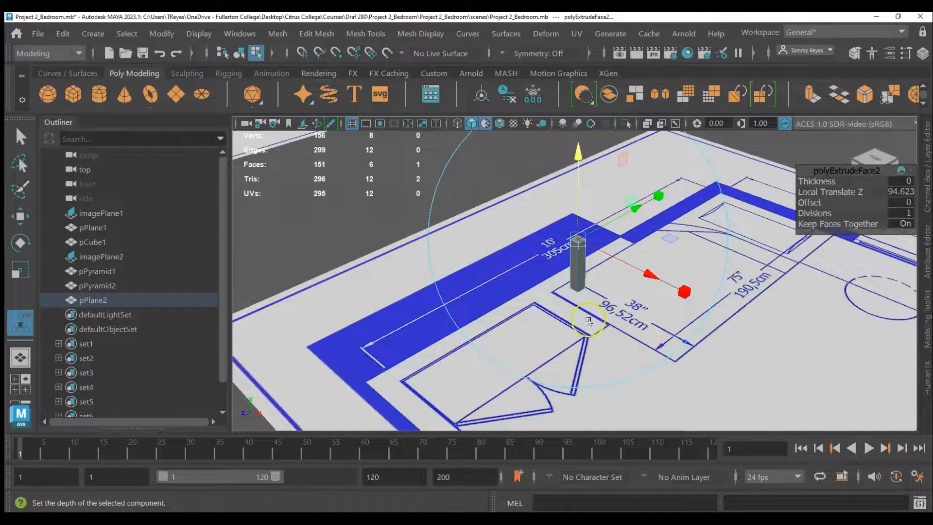
scroll(498, 298, down, 6)
scroll(584, 287, up, 3)
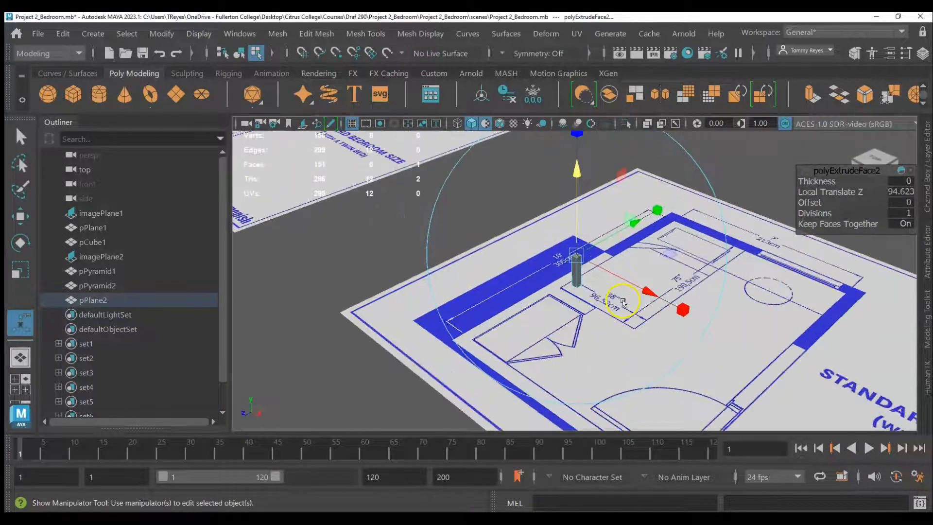
scroll(656, 311, down, 3)
scroll(675, 343, down, 3)
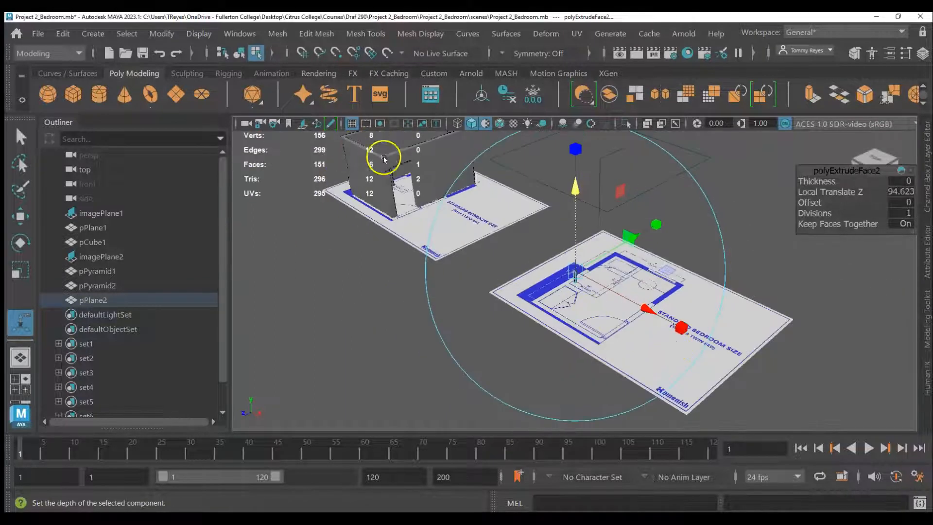
scroll(558, 280, up, 8)
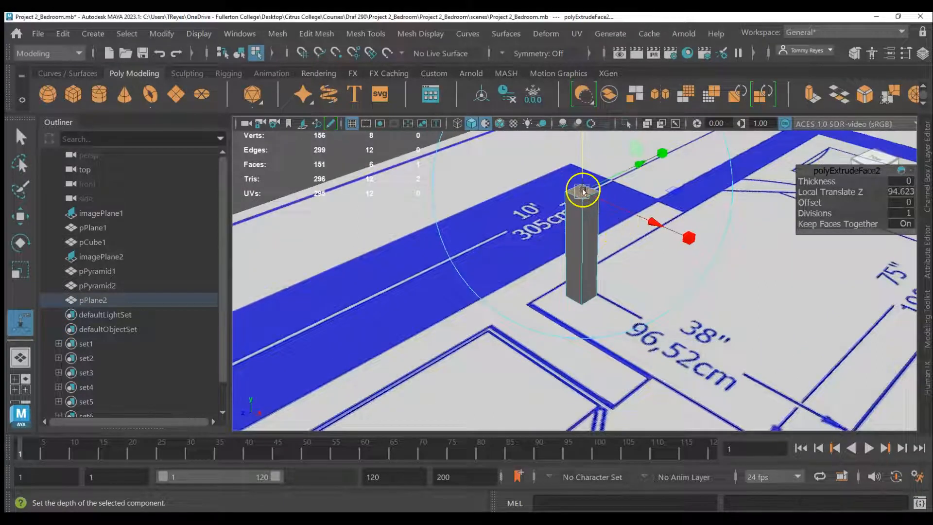
Step: Switch the extruded bed post from face to vertex selection
scroll(584, 191, up, 3)
alt+middle_drag(582, 231, 554, 304)
scroll(557, 234, up, 2)
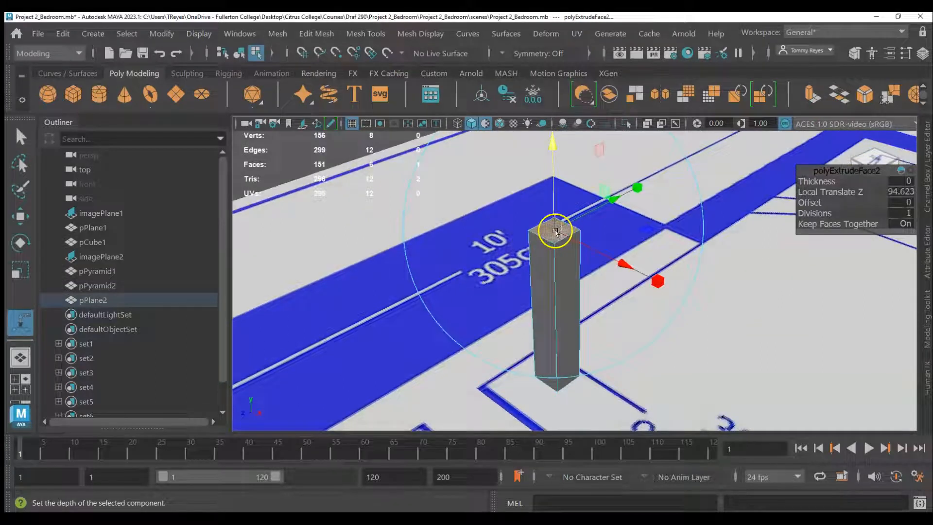
key(w)
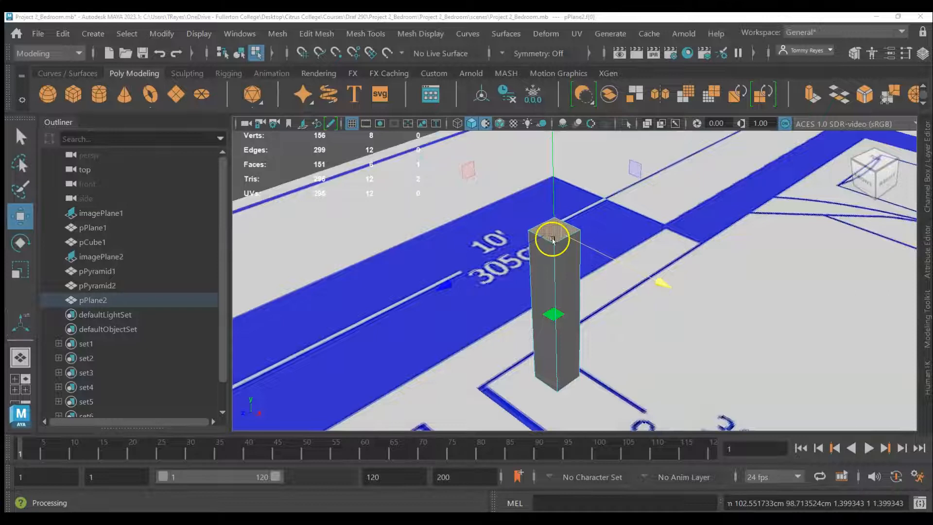
right_click(558, 226)
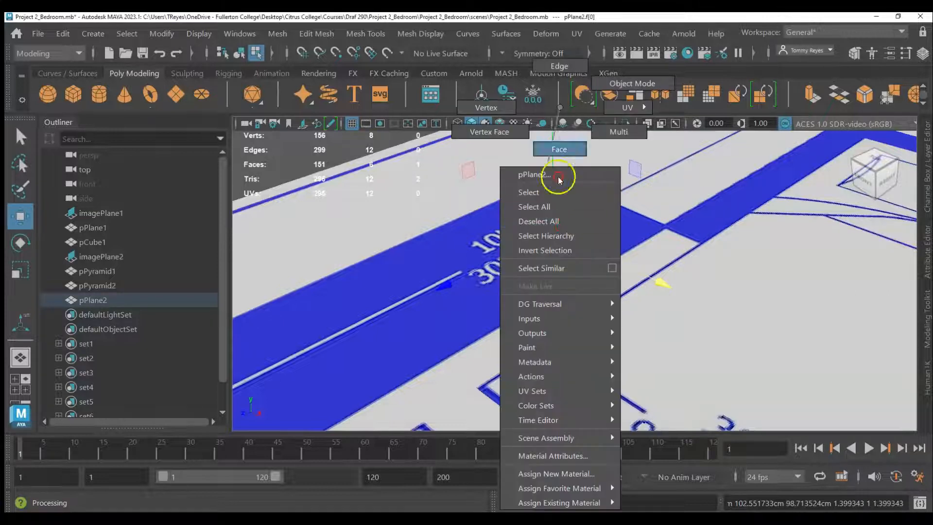
right_drag(558, 177, 488, 111)
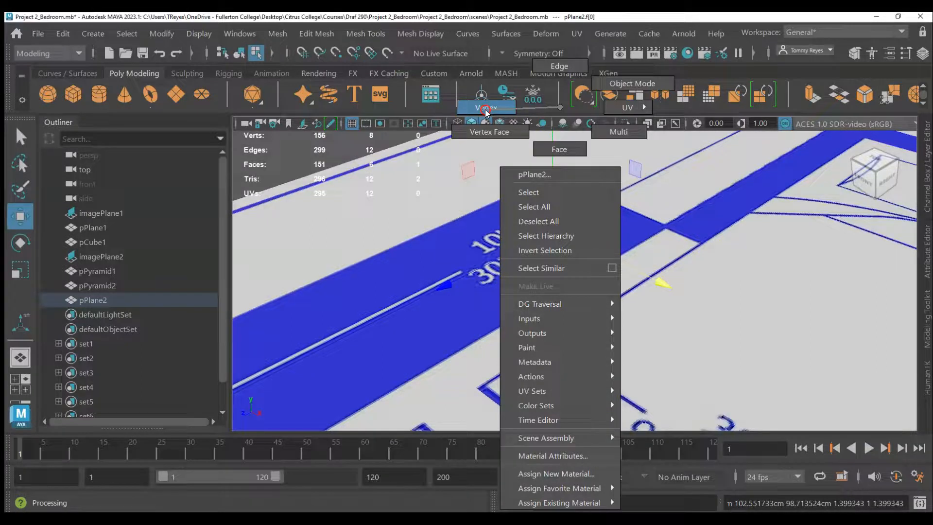
right_drag(488, 112, 485, 110)
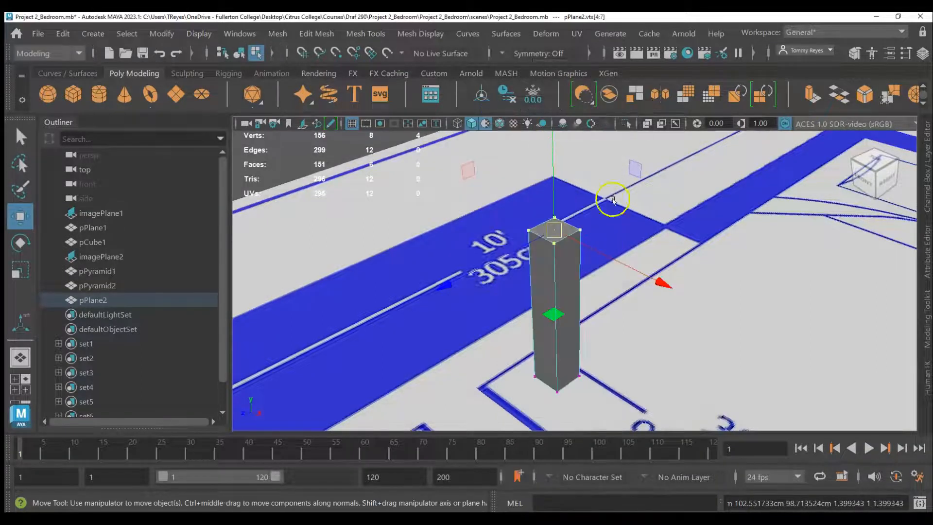
Step: Select the four top vertices of the bed post and scale them outward horizontally so the post widens toward its top
key(q)
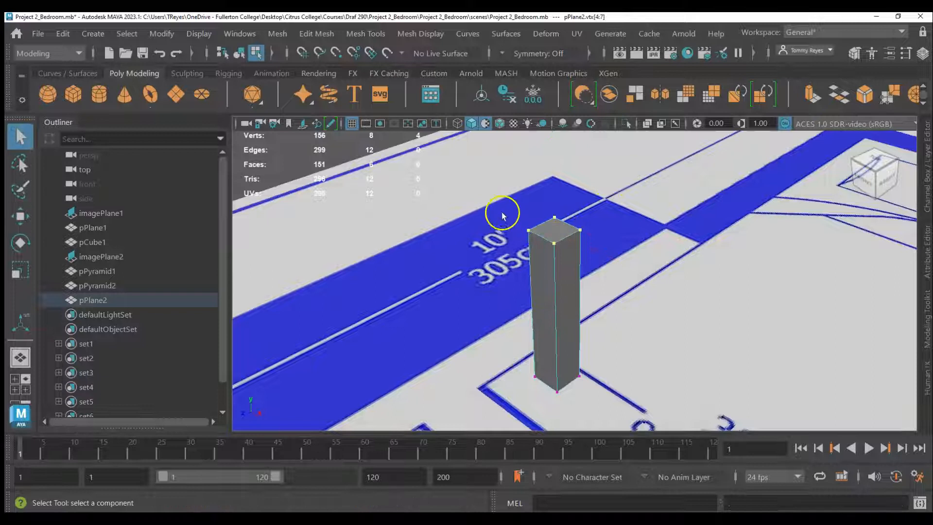
click(530, 230)
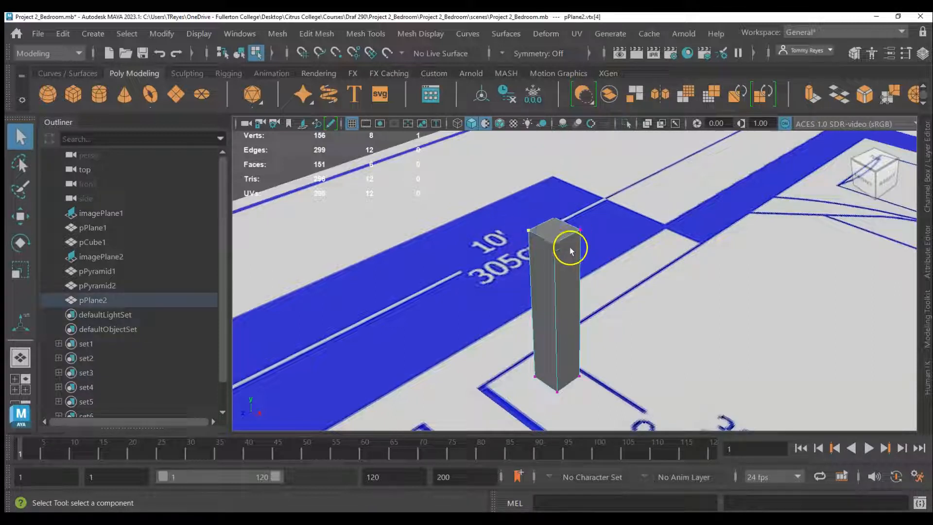
shift+click(556, 218)
shift+click(581, 230)
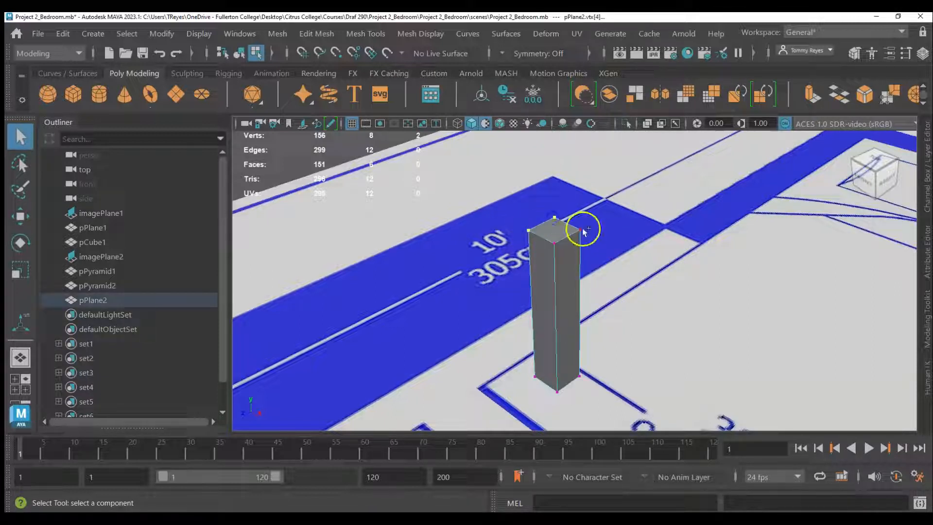
shift+click(556, 243)
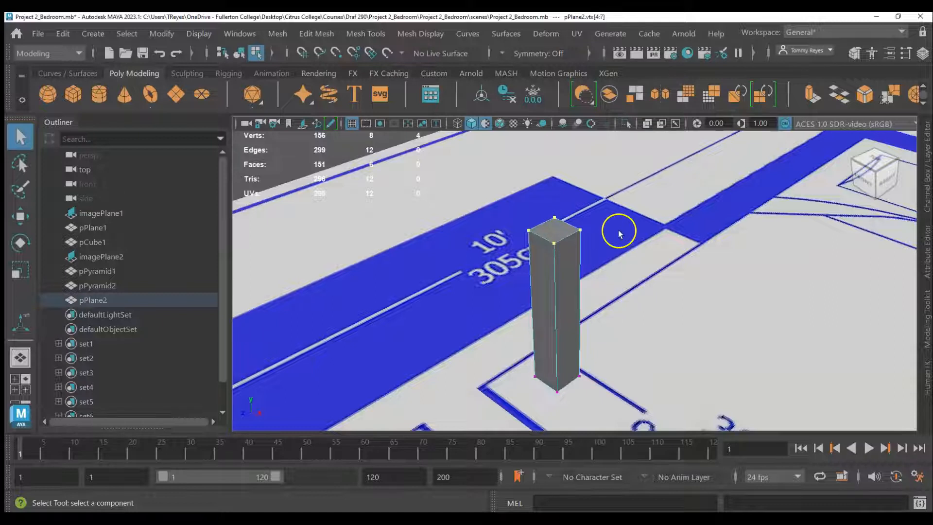
key(r)
drag(553, 314, 554, 343)
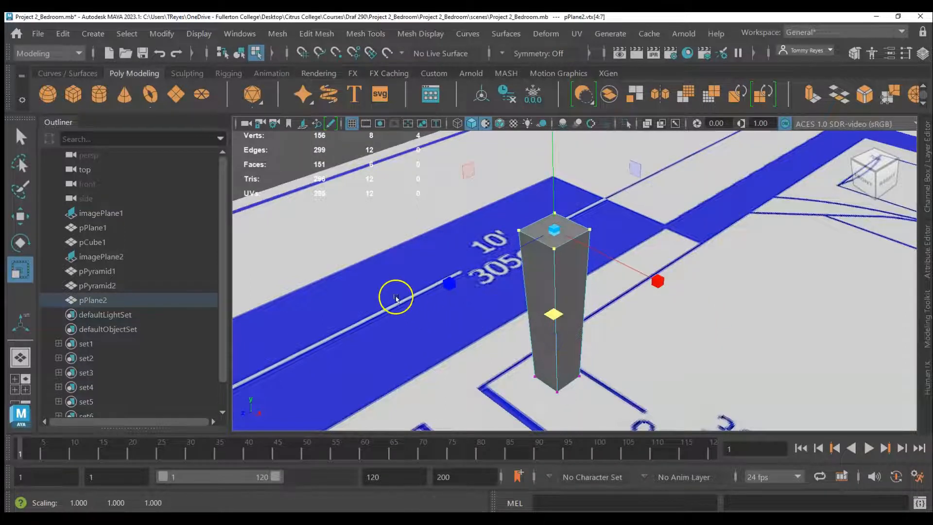
scroll(393, 301, down, 6)
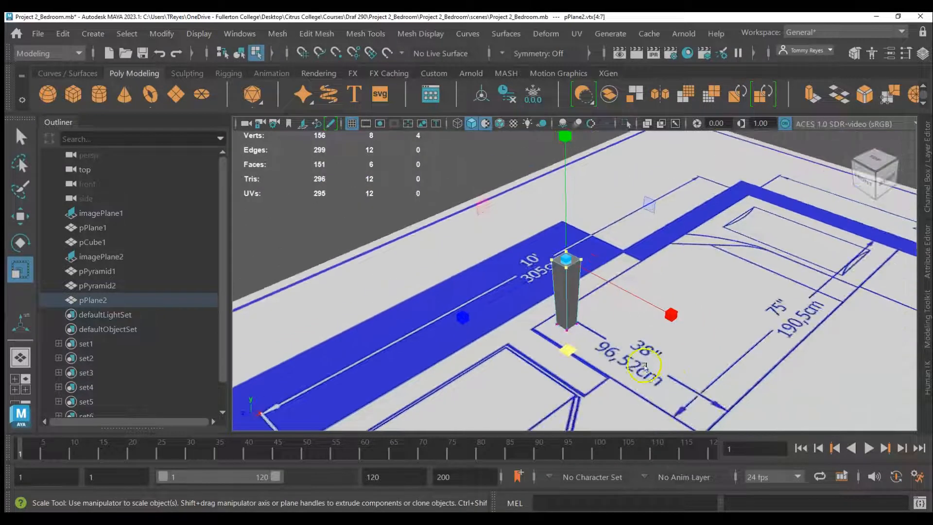
alt+drag(682, 391, 674, 374)
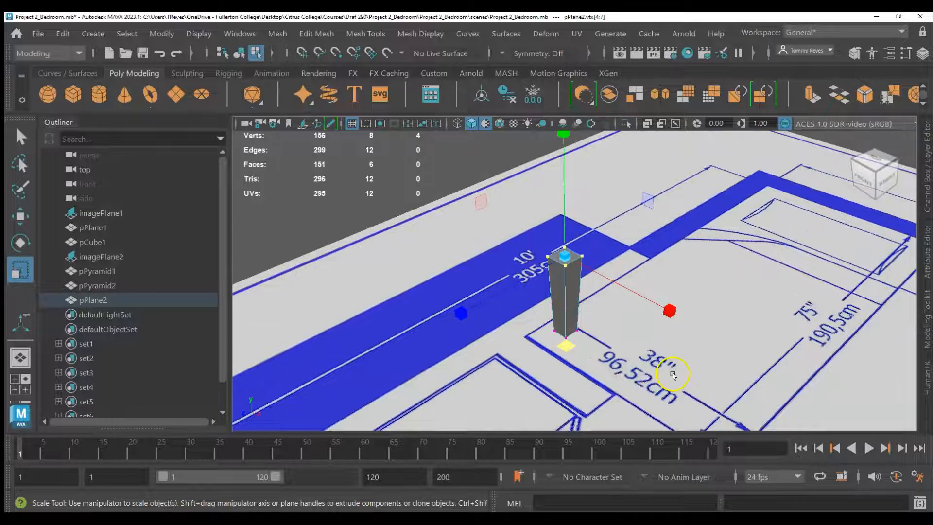
alt+drag(577, 296, 471, 270)
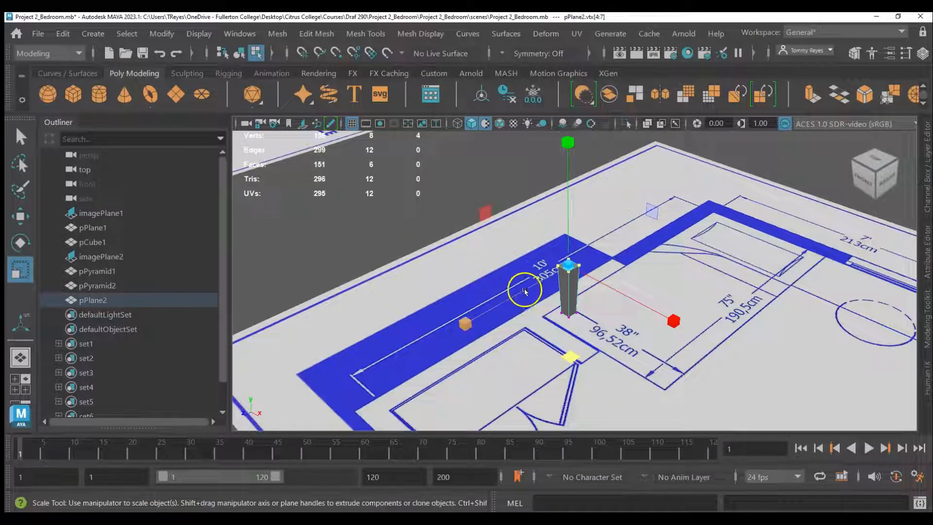
Step: Deselect the vertices and return the bed post to object mode
key(q)
click(454, 211)
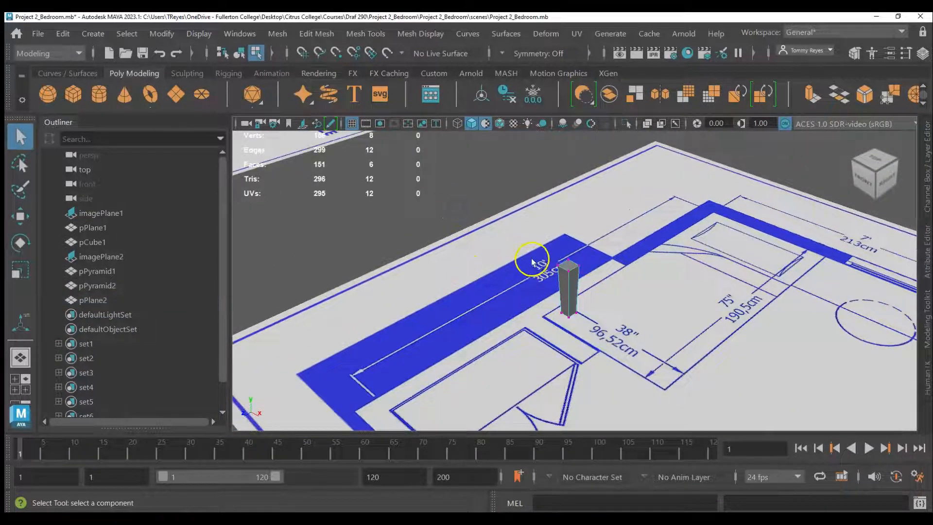
right_drag(566, 265, 642, 82)
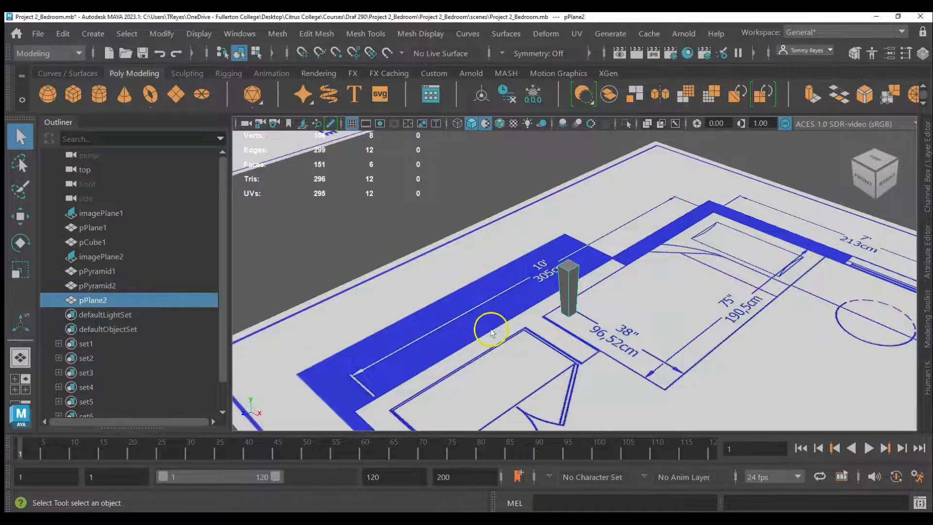
Step: Select the room walls on the other floor plan and rename the object from pPlane1 to Bedroom Walls
scroll(492, 333, down, 6)
click(399, 155)
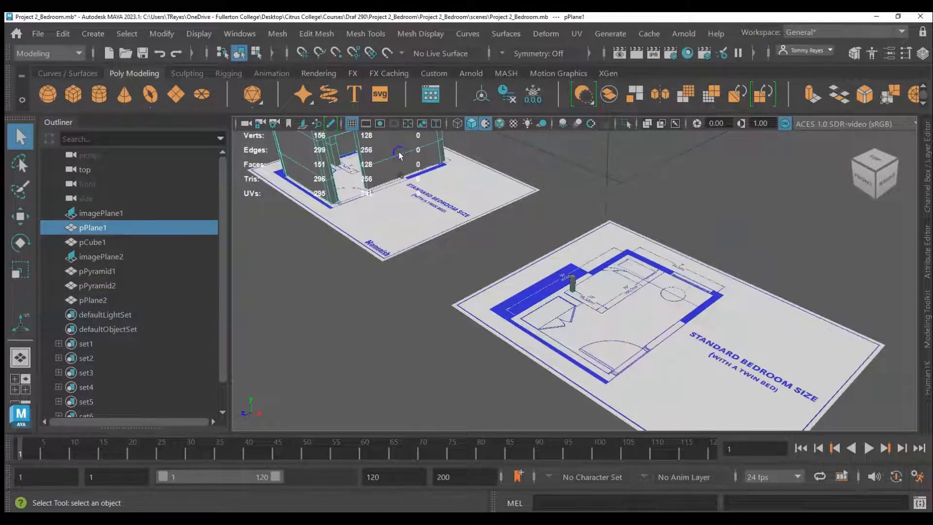
double_click(92, 228)
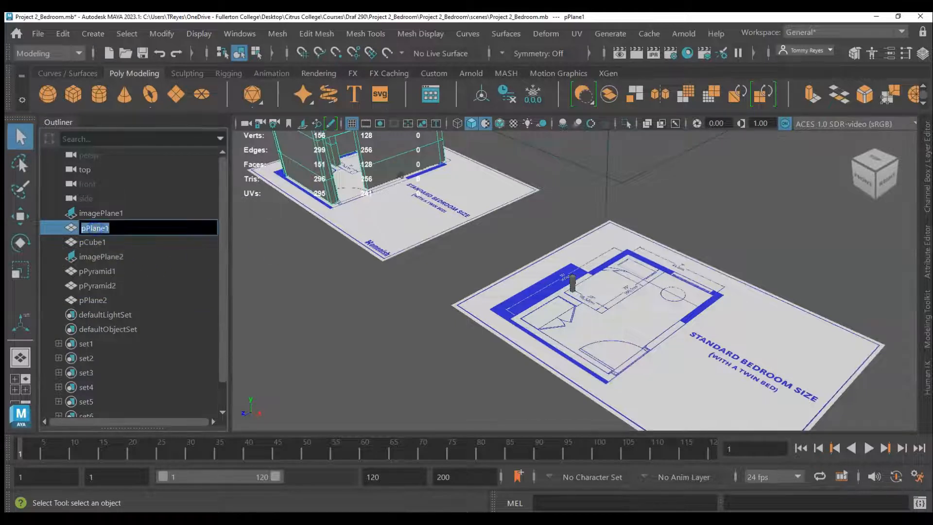
text(Wa)
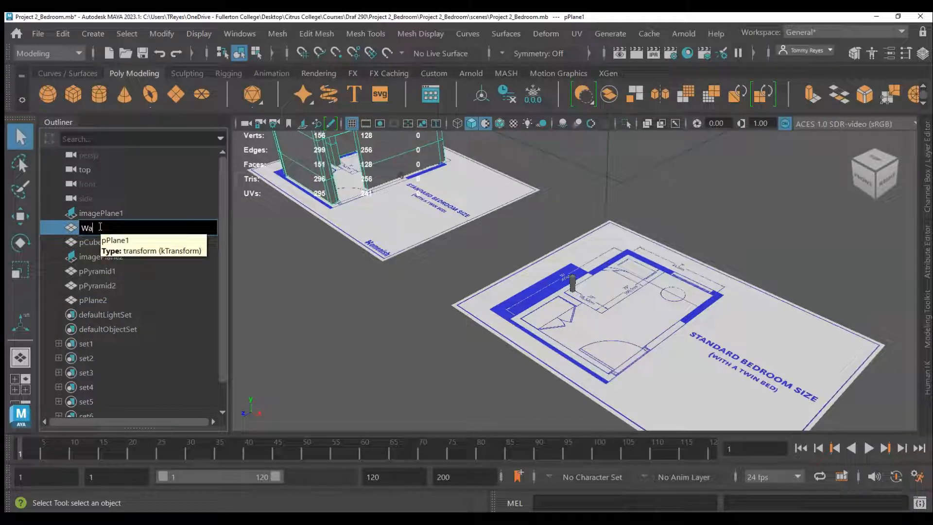
text(ll)
key(BackSpace)
key(BackSpace)
key(BackSpace)
key(BackSpace)
text(Bedroom Walls)
key(Return)
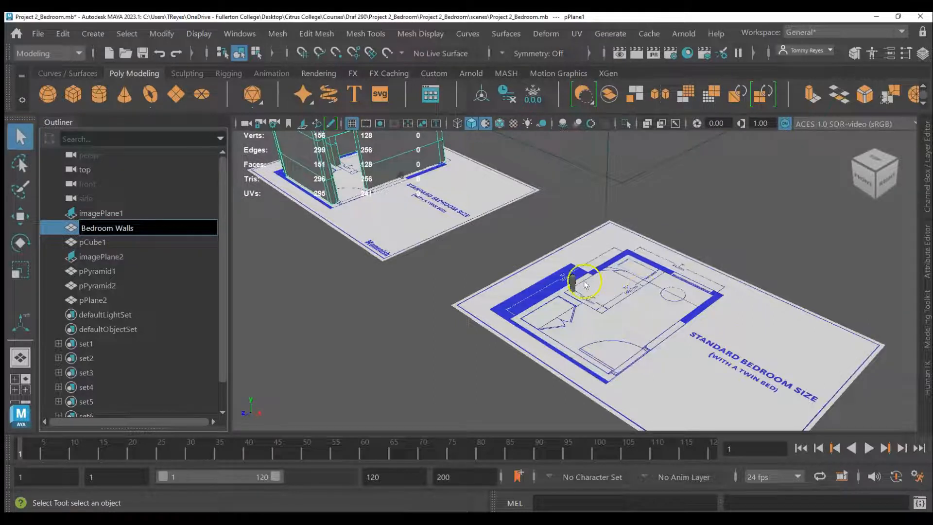
Step: Select the bed post and rename it Bed leg 1
click(572, 283)
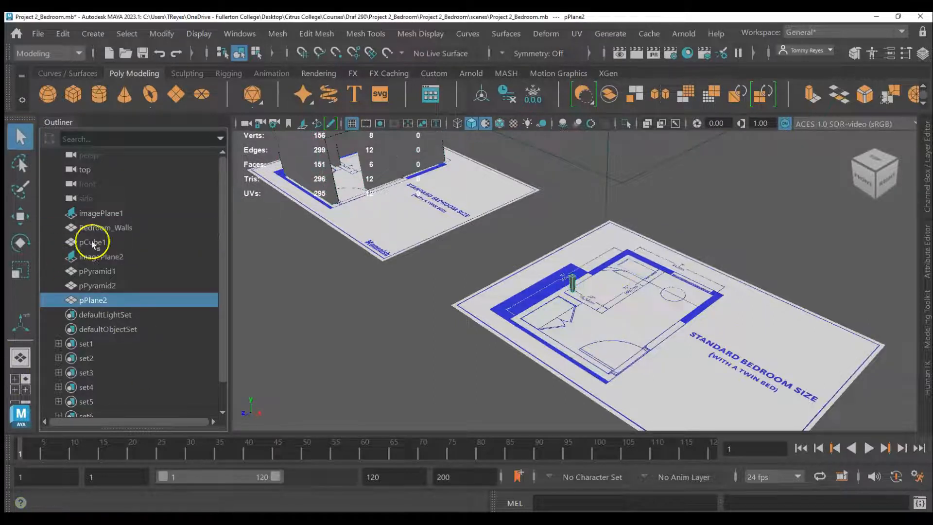
double_click(97, 301)
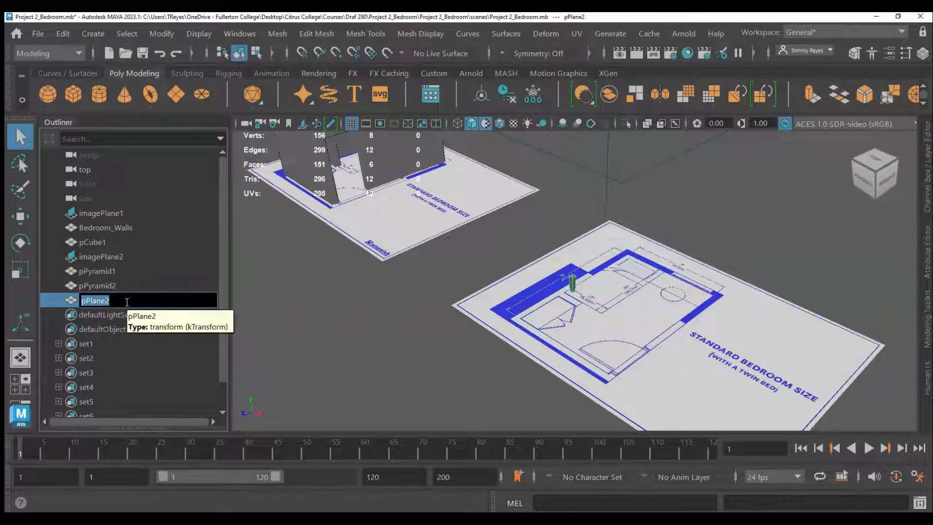
text(Bed leg 1)
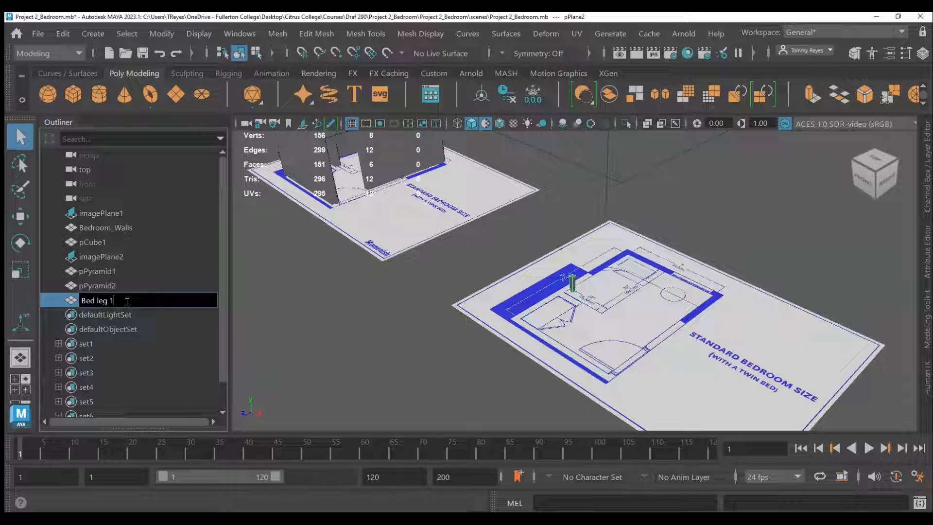
click(174, 314)
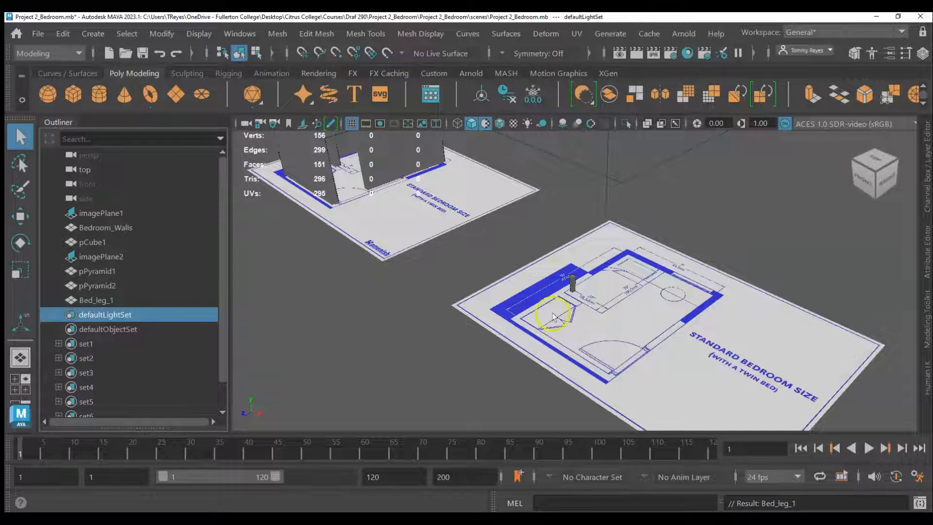
Step: Duplicate the bed leg three times in place and undo the last two duplications, keeping only Bed_leg_2 selected
click(573, 285)
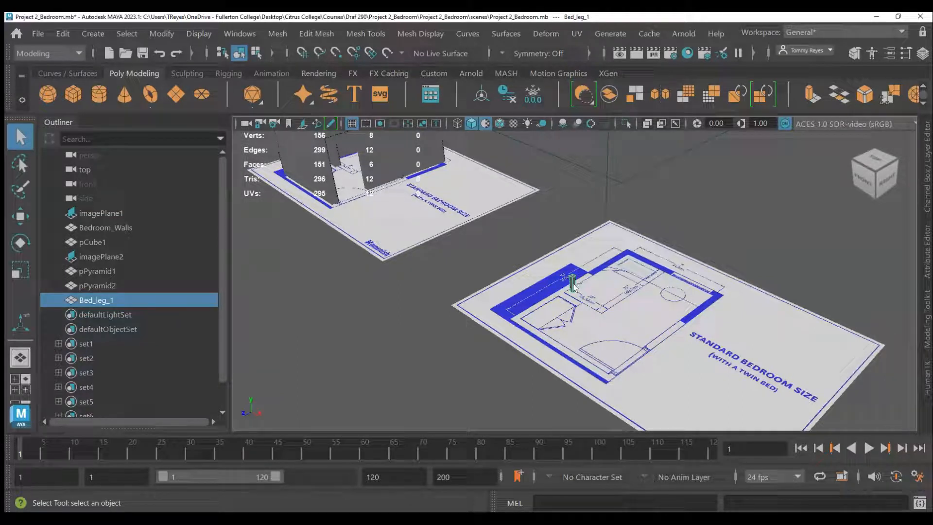
key(ctrl+d)
key(ctrl+d)
key(ctrl+d)
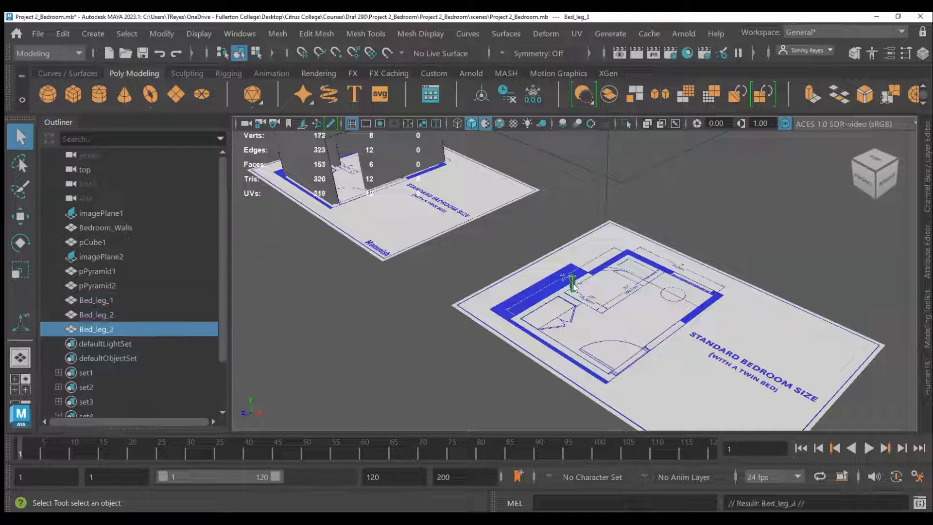
click(111, 315)
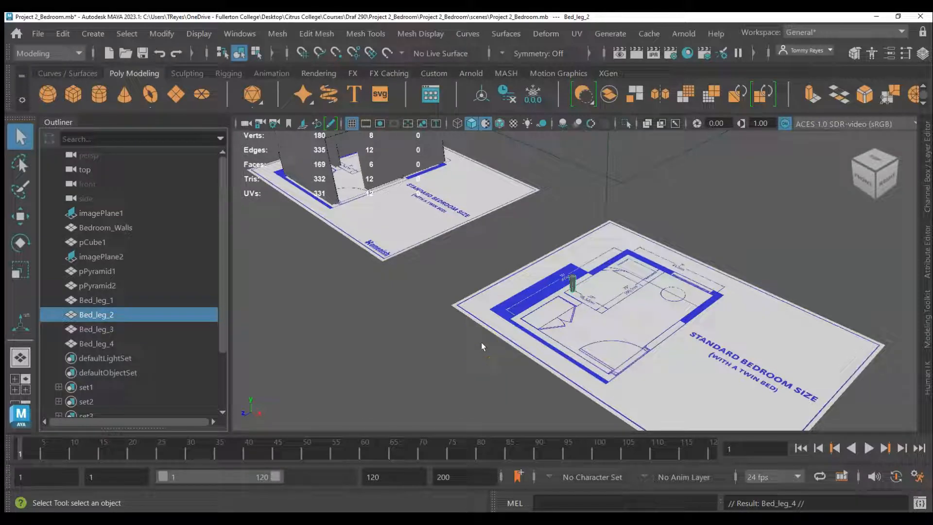
key(ctrl+z)
key(ctrl+z)
key(ctrl+z)
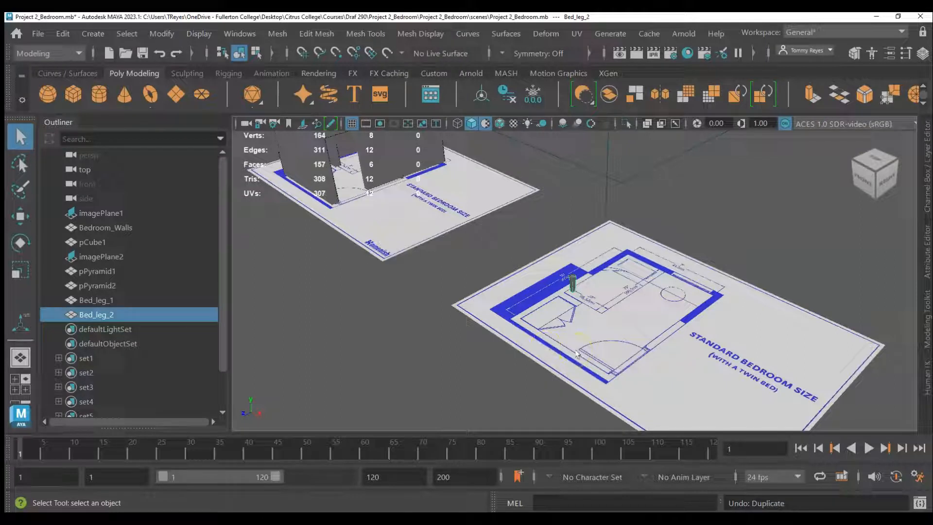
Step: Move Bed_leg_2 along the X axis to the opposite corner of the bed outline's 38-inch foot end
key(w)
middle_drag(594, 301, 625, 318)
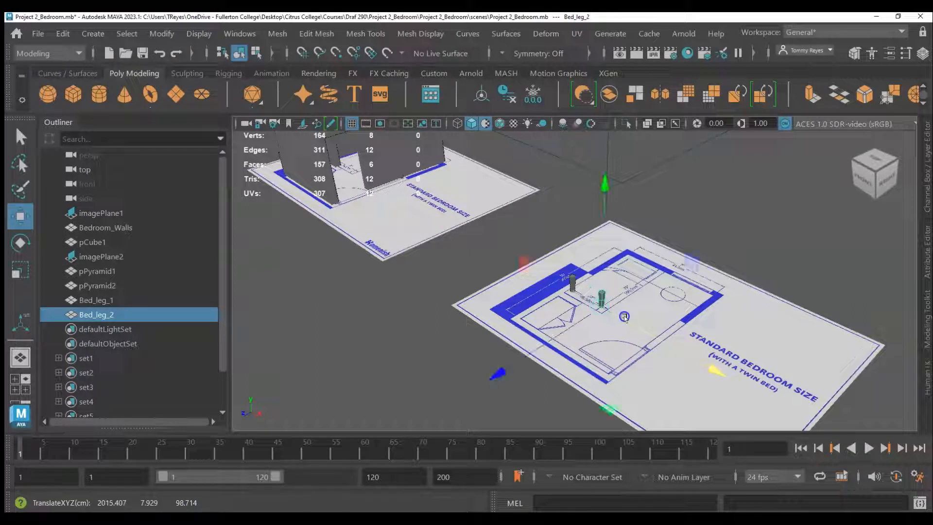
key(q)
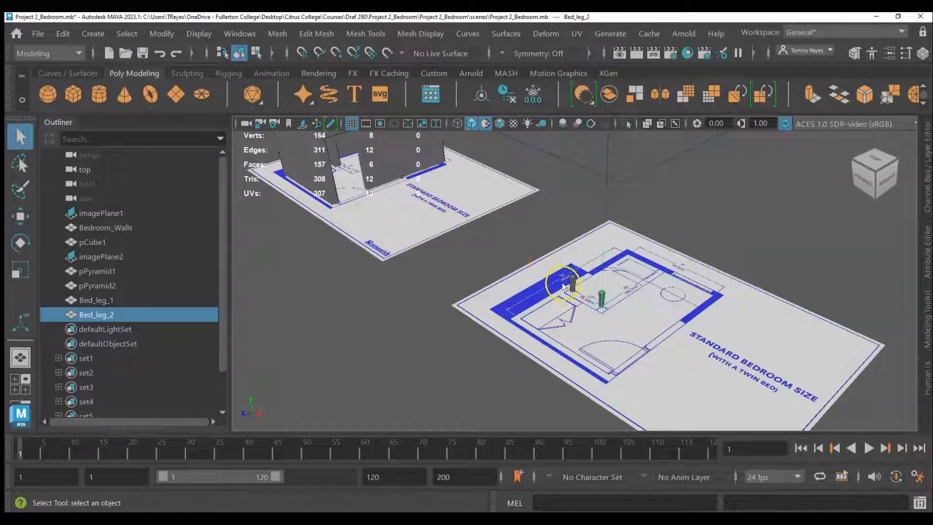
Step: Duplicate both foot-end bed legs together and move the copies along the Z axis to the head-end corners of the bed outline
shift+click(572, 284)
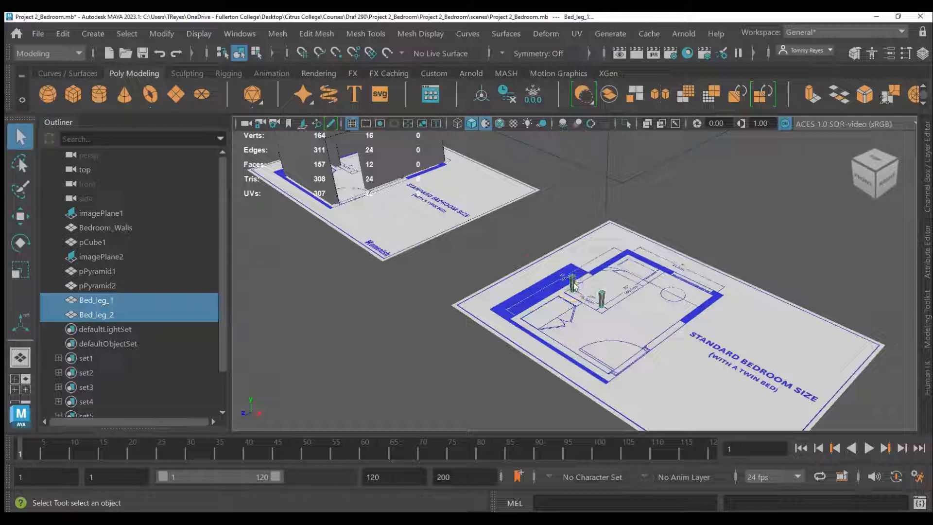
key(ctrl+d)
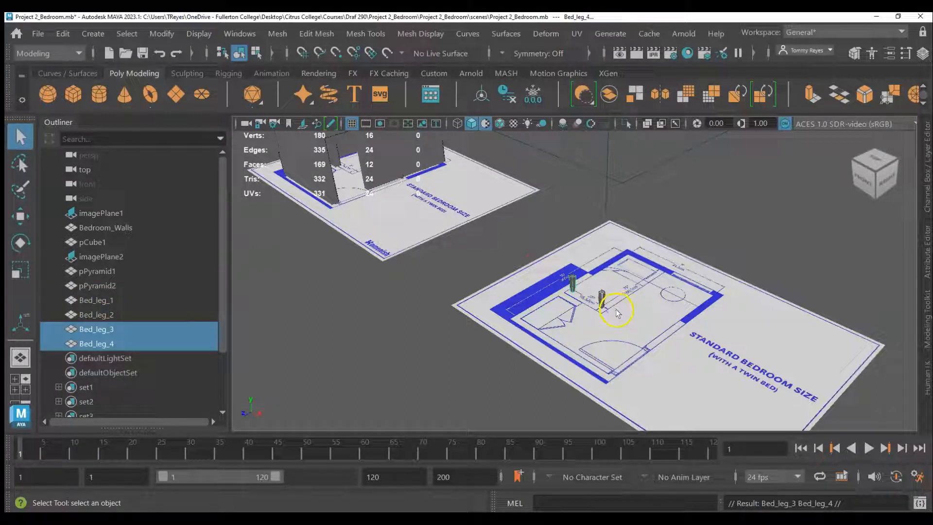
key(w)
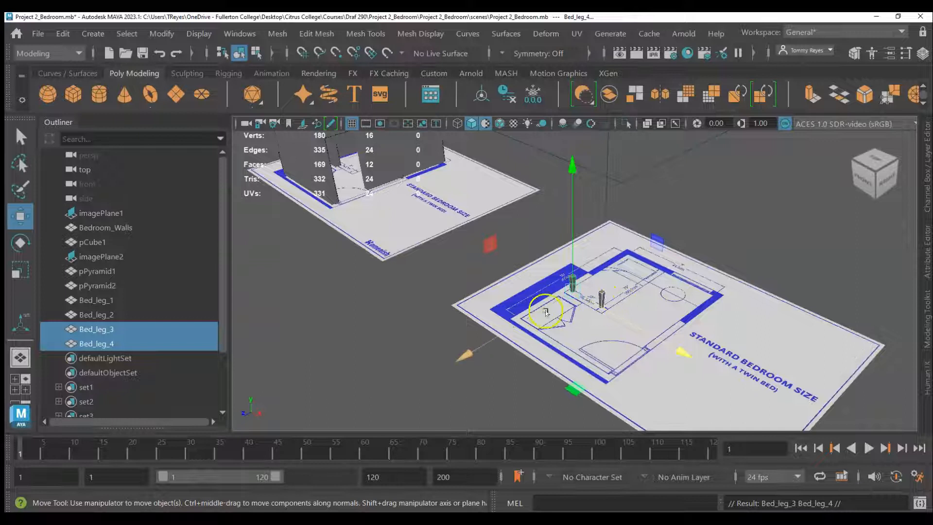
drag(518, 330, 590, 304)
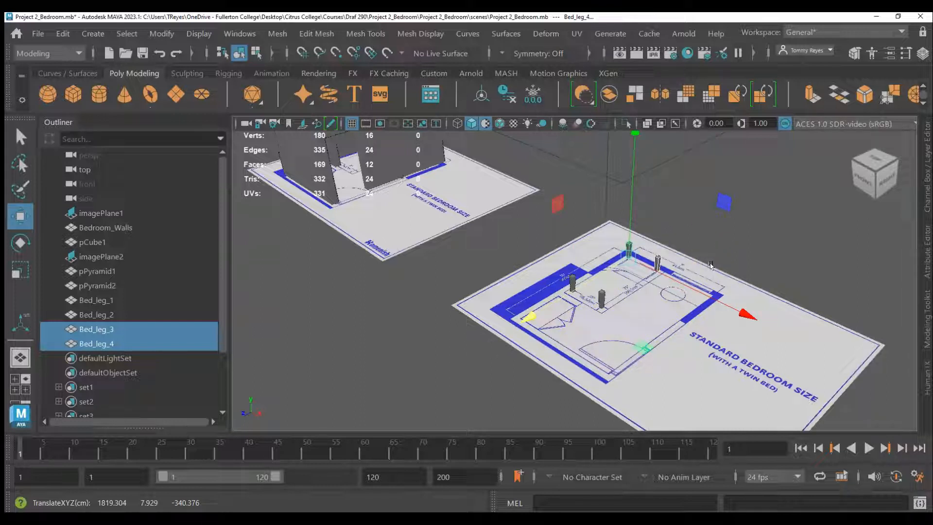
Step: Group the four bed legs, Bed_leg_1 through Bed_leg_4, and name the group Bed Legs
scroll(612, 284, up, 5)
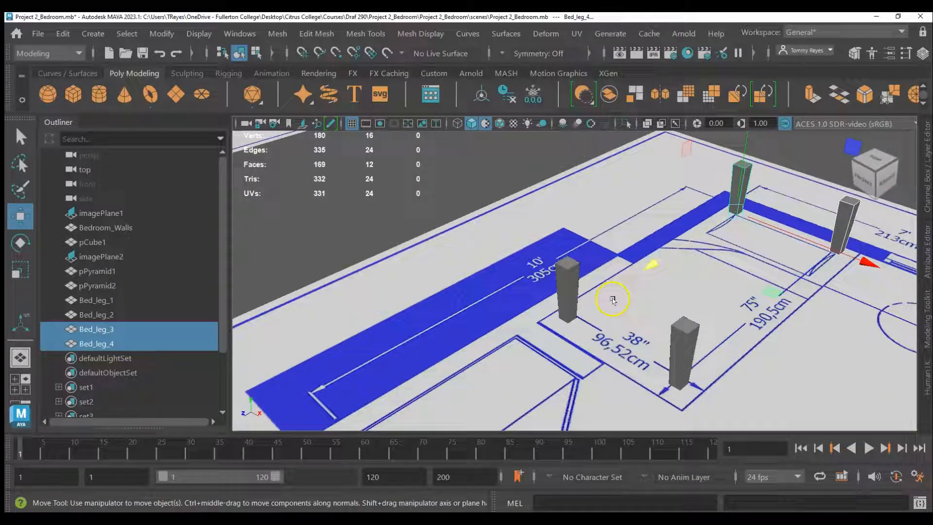
click(95, 299)
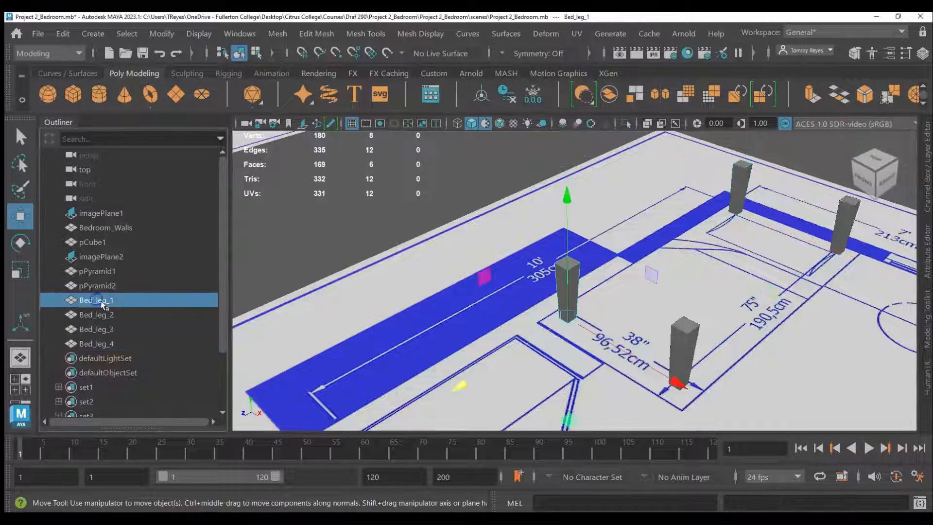
shift+click(100, 343)
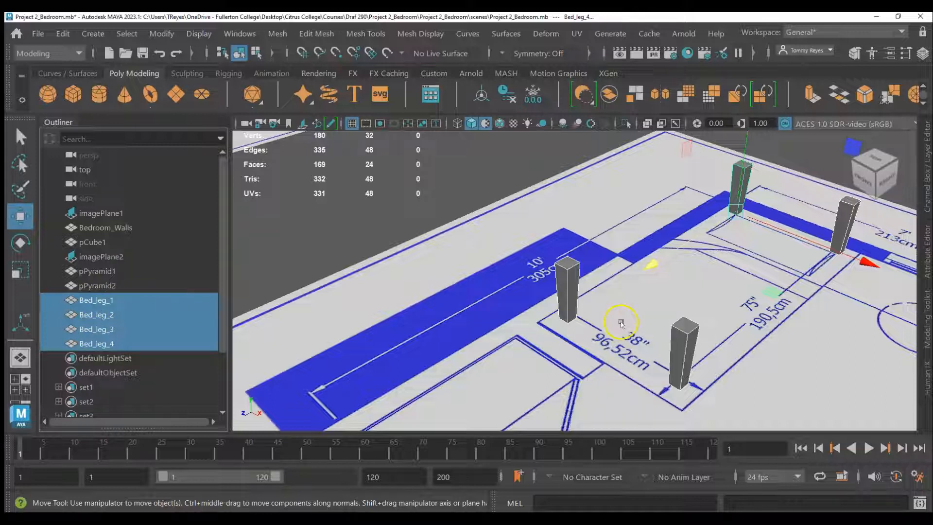
key(ctrl+g)
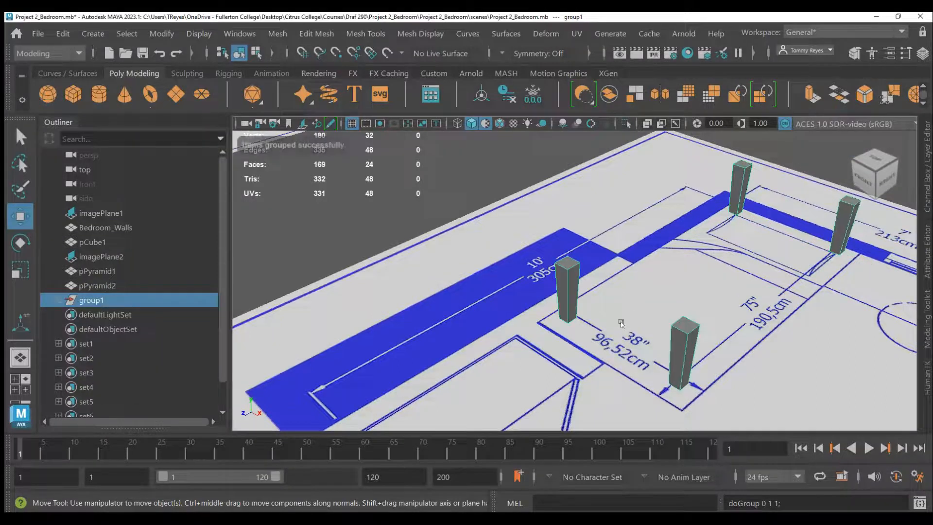
double_click(94, 301)
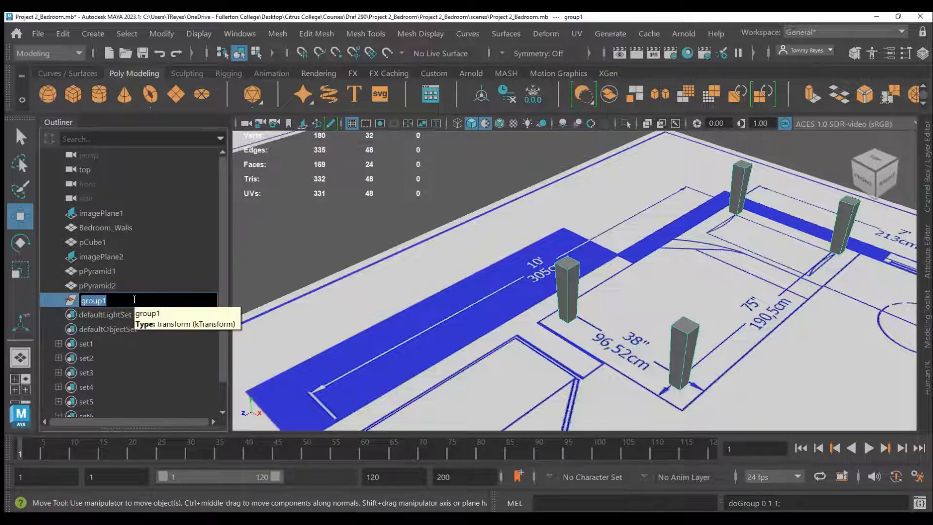
text(Bed Legs)
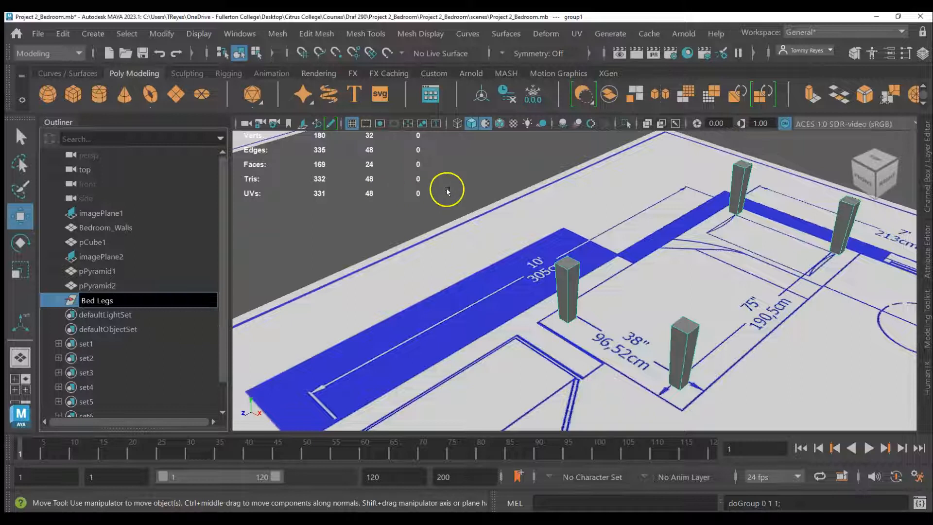
text(q)
click(464, 186)
Step: Create a polygon cube and move it from the grid onto the bed outline between the four legs
scroll(627, 296, down, 6)
scroll(631, 311, up, 2)
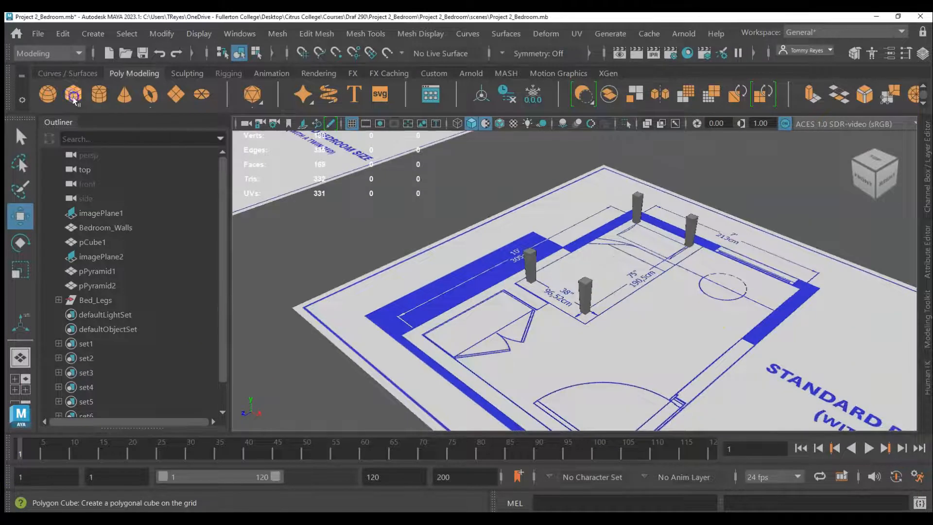
click(73, 93)
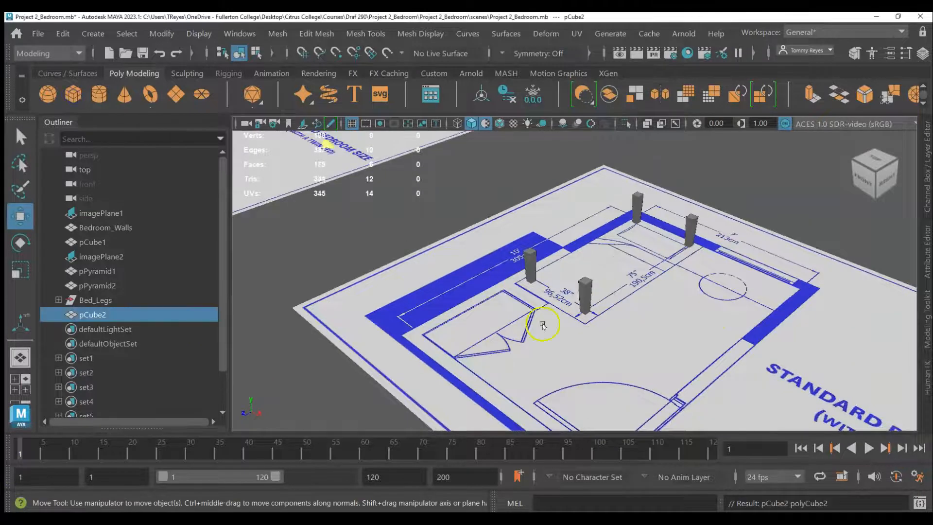
scroll(672, 323, down, 8)
drag(469, 223, 616, 295)
scroll(584, 286, up, 5)
scroll(585, 285, up, 4)
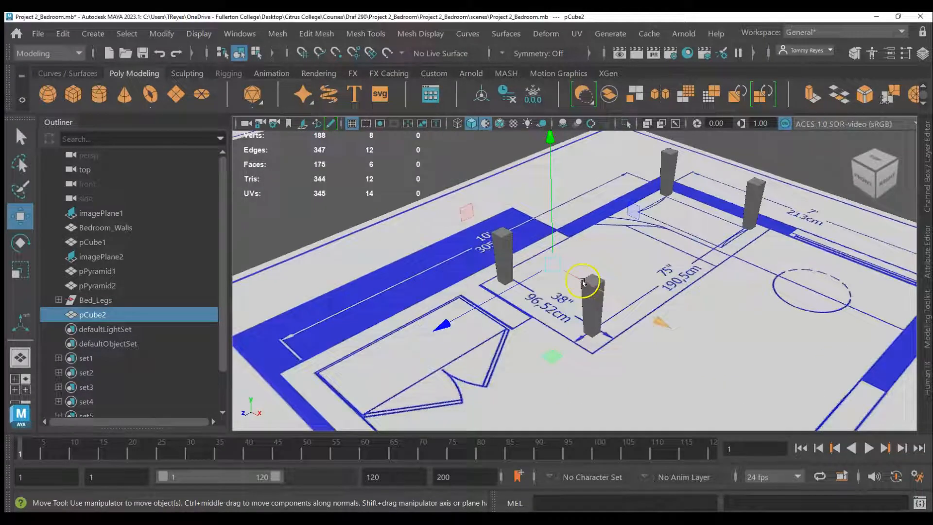
Step: Scale the cube evenly in X and Z into a small flat square and raise it to about Y 84.7
key(r)
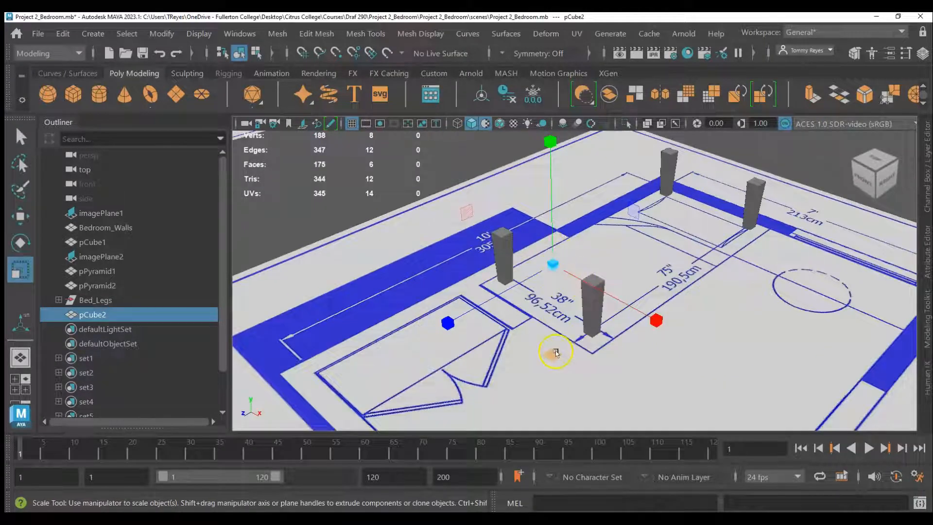
drag(556, 355, 555, 415)
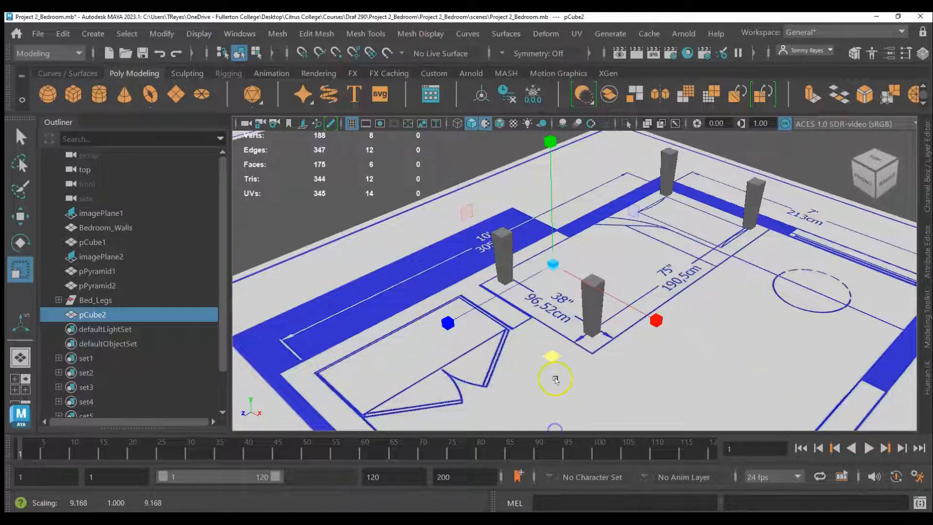
drag(553, 356, 553, 451)
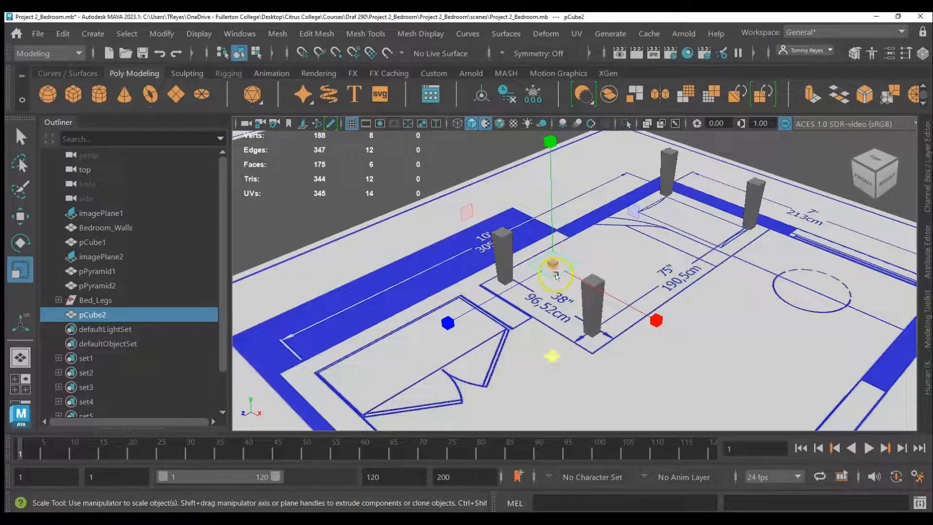
key(w)
drag(552, 228, 552, 177)
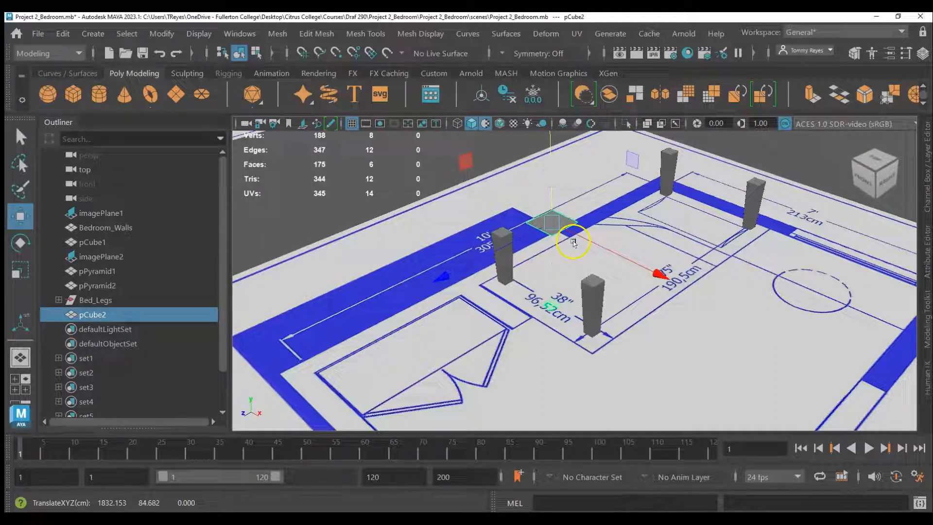
Step: Enlarge the square slab's footprint to a scale of about 84.9 and thicken it to about 9 in Y
key(r)
click(555, 196)
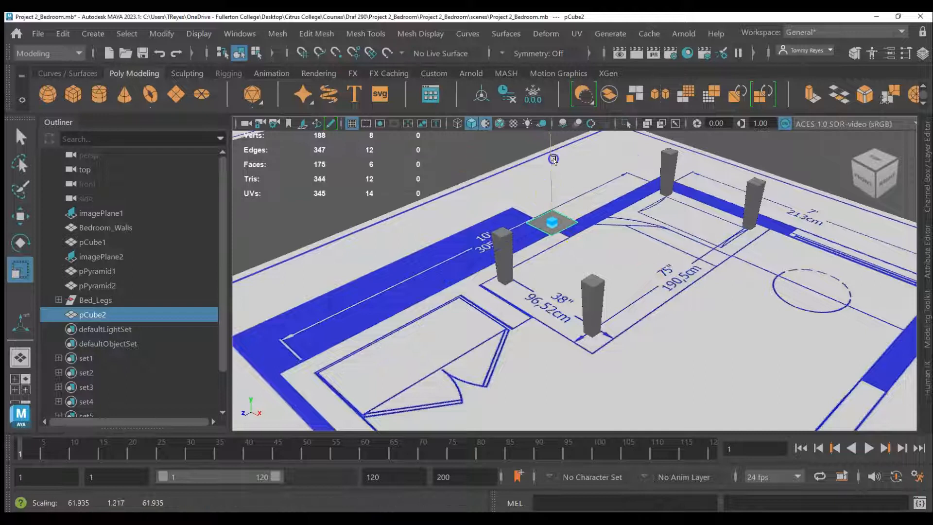
drag(556, 197, 555, 154)
drag(552, 188, 553, 132)
drag(552, 195, 551, 132)
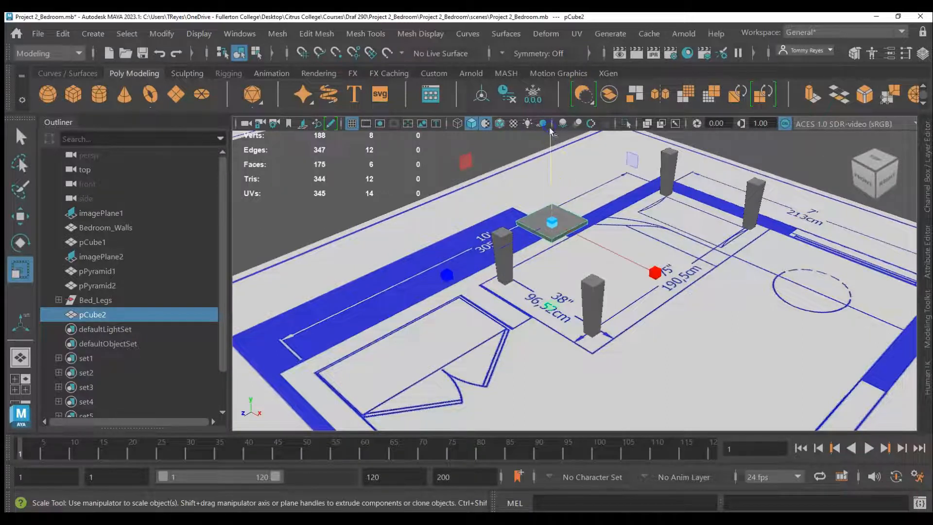
drag(549, 181, 550, 133)
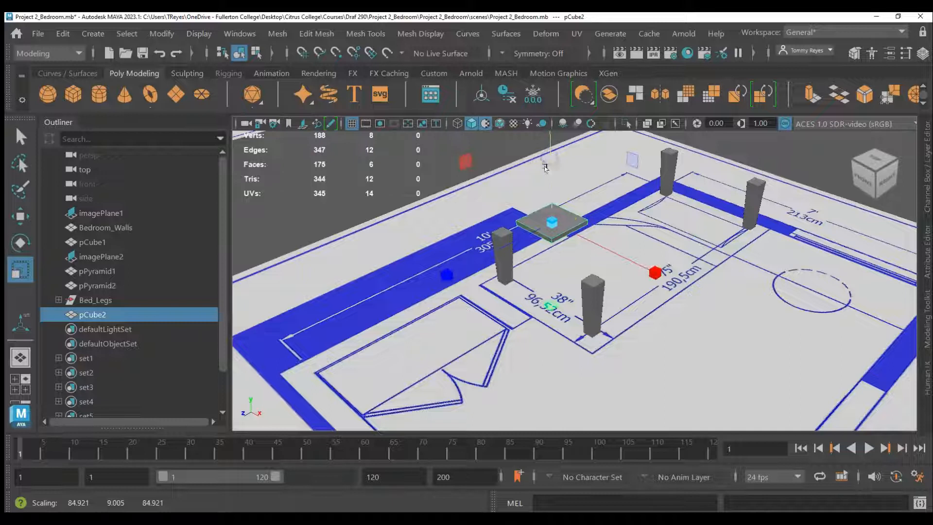
Step: Move the slab to the wall-side foot corner of the bed outline and lower it to about Y 4.5, Z 86
key(w)
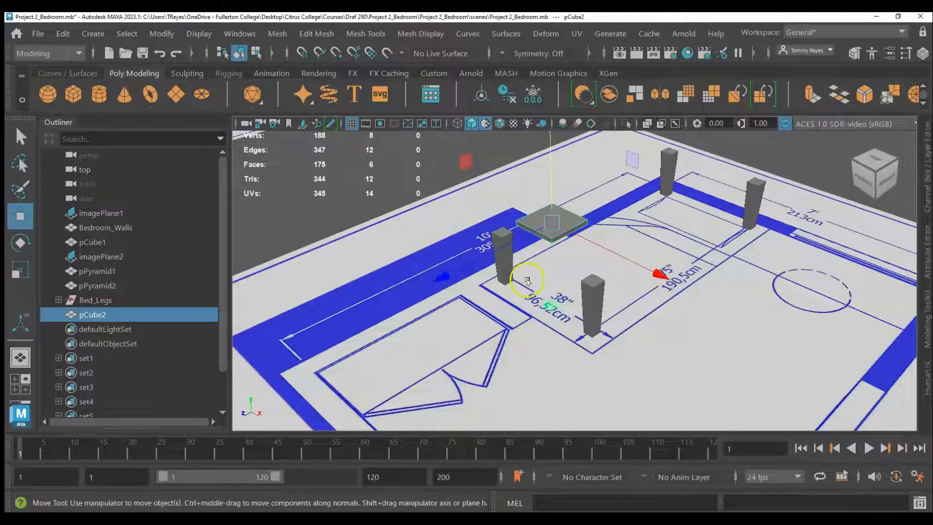
drag(524, 240, 496, 276)
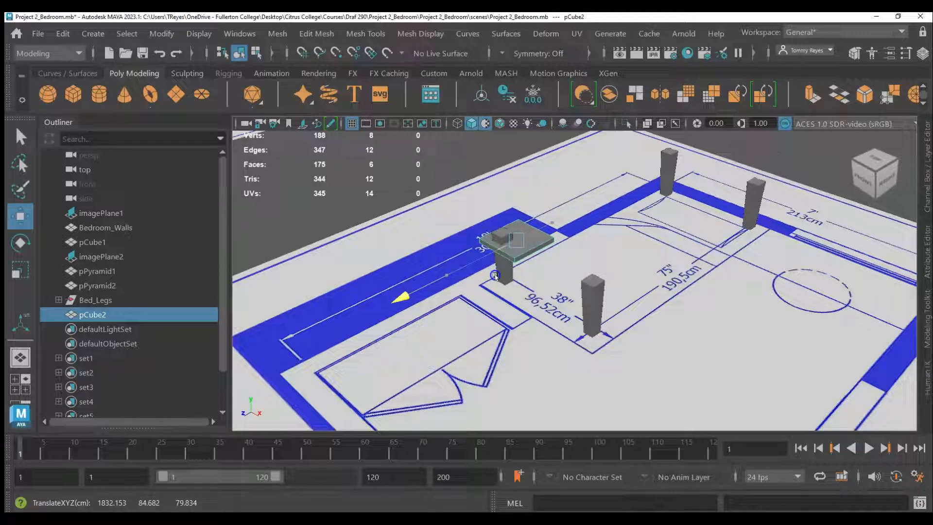
drag(518, 197, 516, 240)
drag(496, 293, 493, 295)
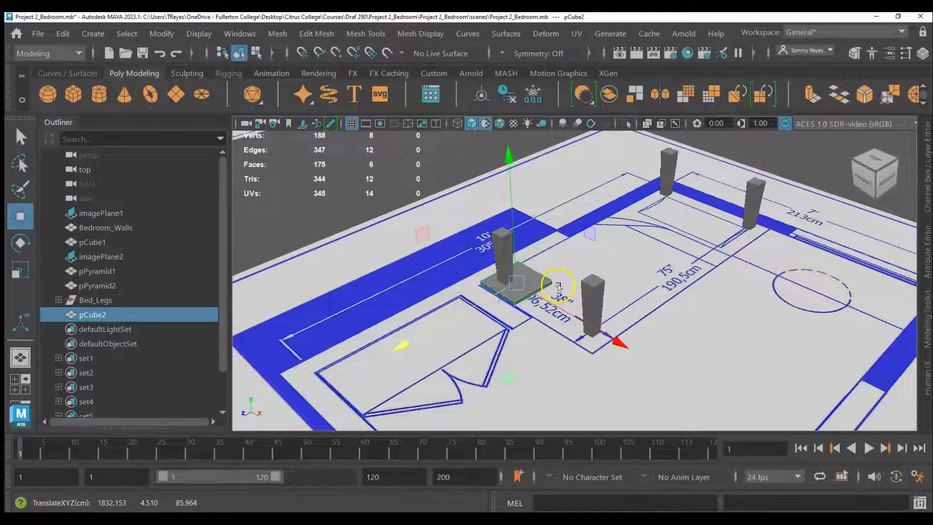
Step: Stretch the slab along Z to a scale of about 502 and shift it to span the bed outline's length
key(r)
drag(462, 321, 172, 478)
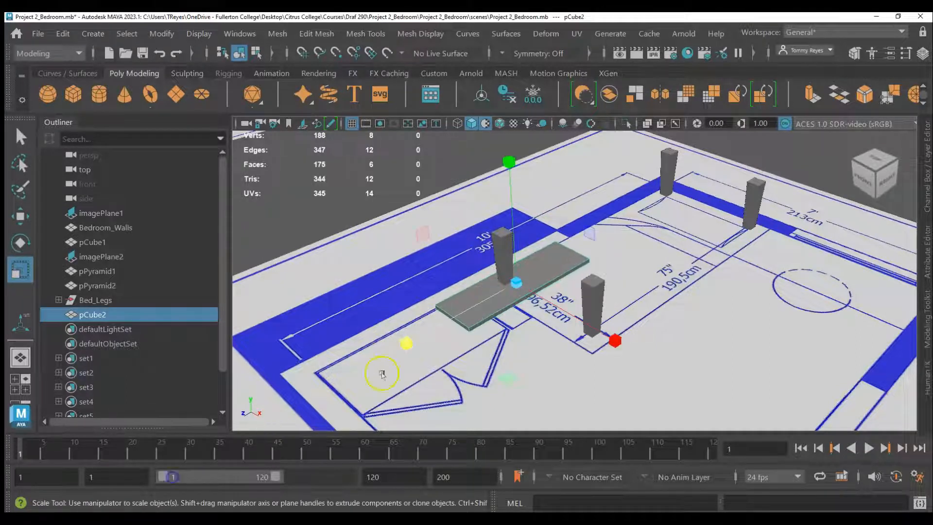
drag(431, 330, 369, 362)
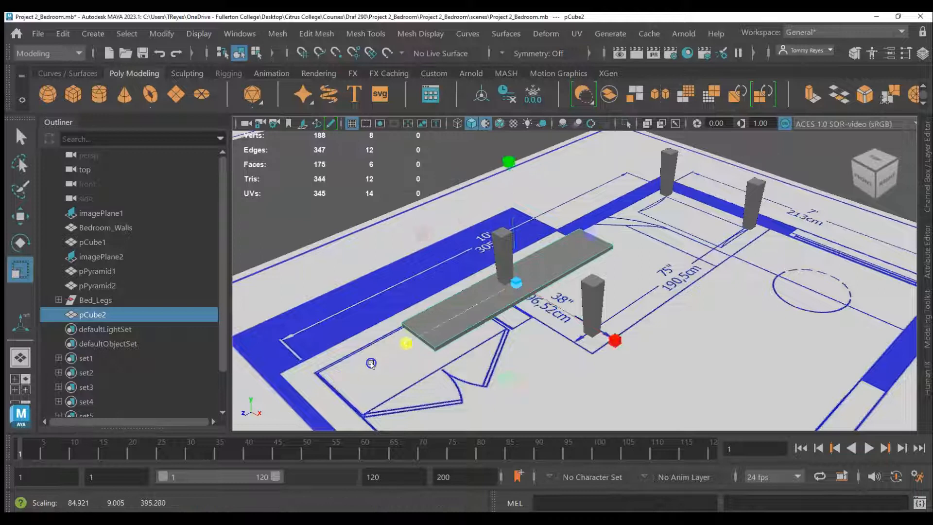
key(w)
drag(427, 332, 530, 284)
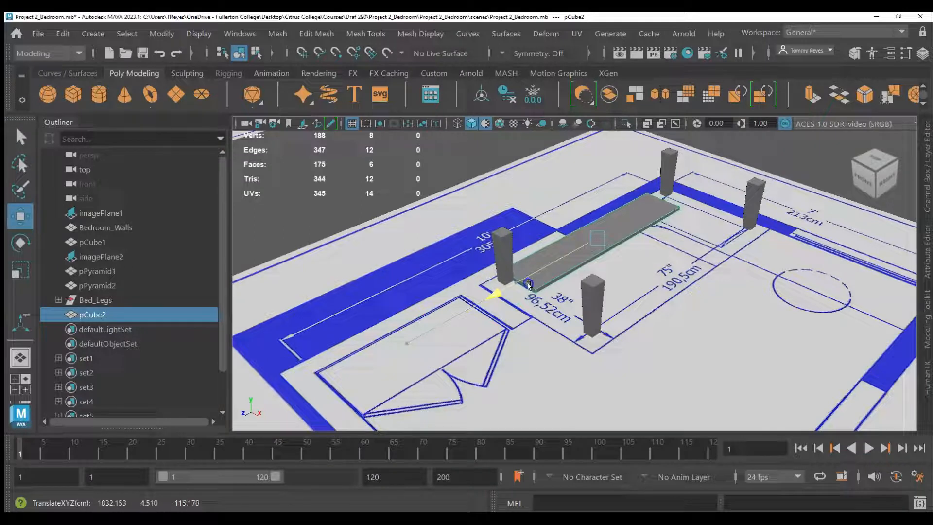
key(r)
middle_drag(552, 264, 524, 296)
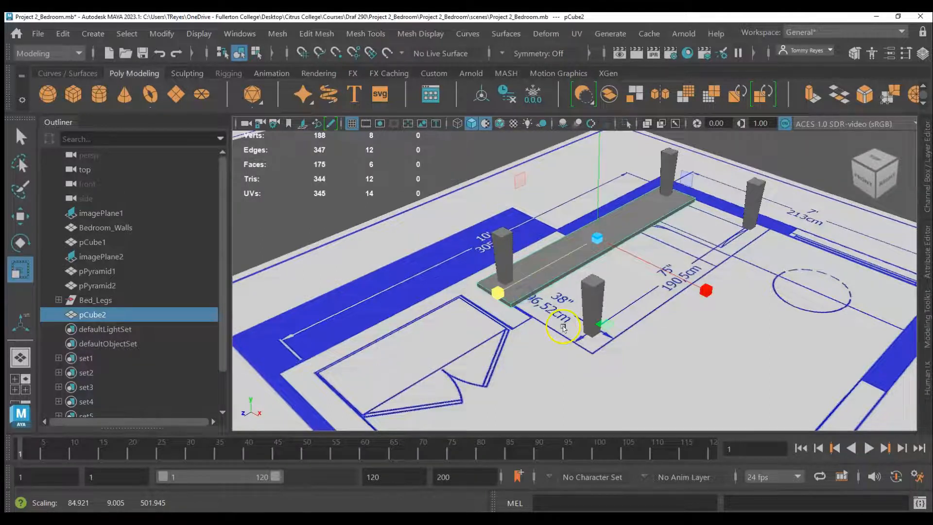
Step: In the top view, lengthen the slab to about 511 in Z and align its ends with the bed outline at about Z -122.3
key(space)
key(space)
scroll(560, 346, down, 2)
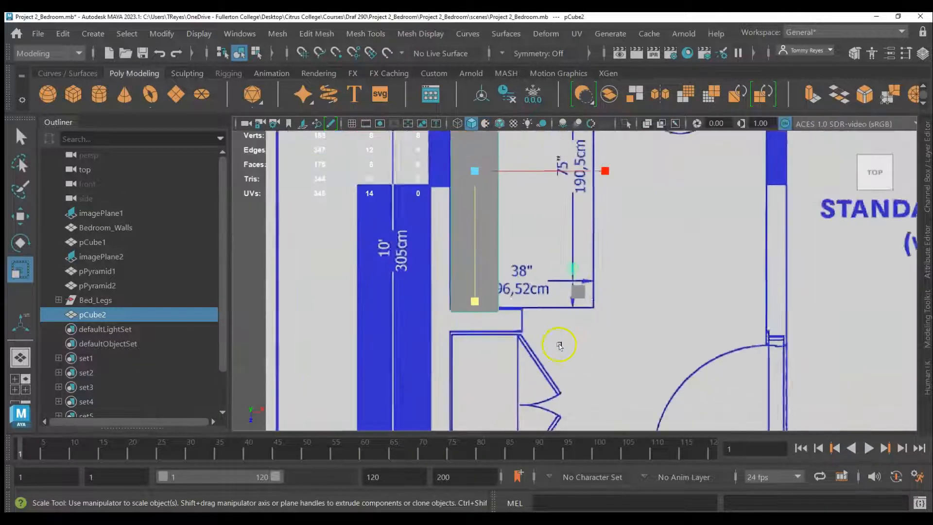
scroll(512, 320, down, 5)
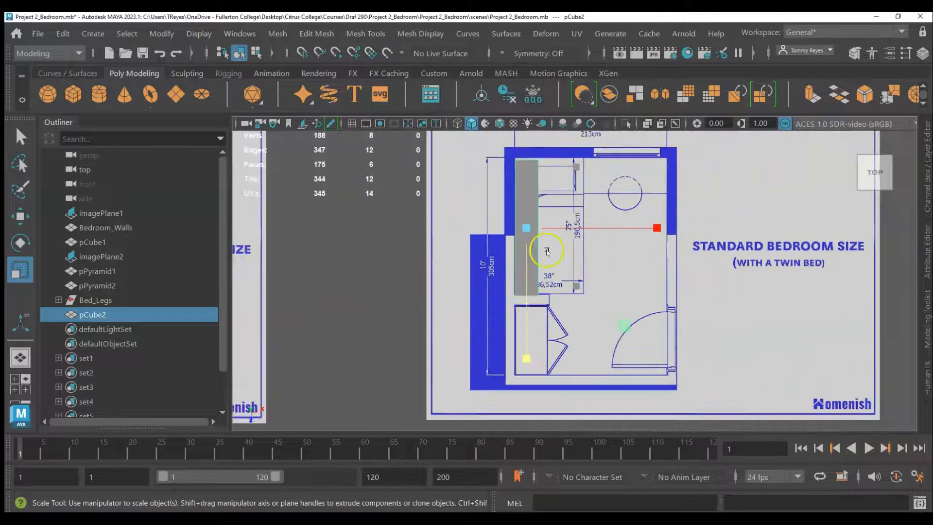
drag(529, 318, 528, 319)
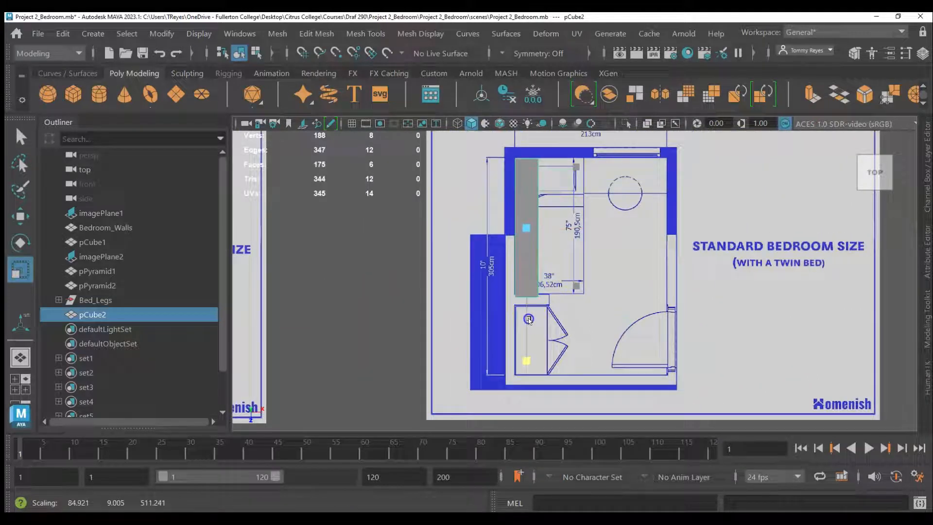
key(w)
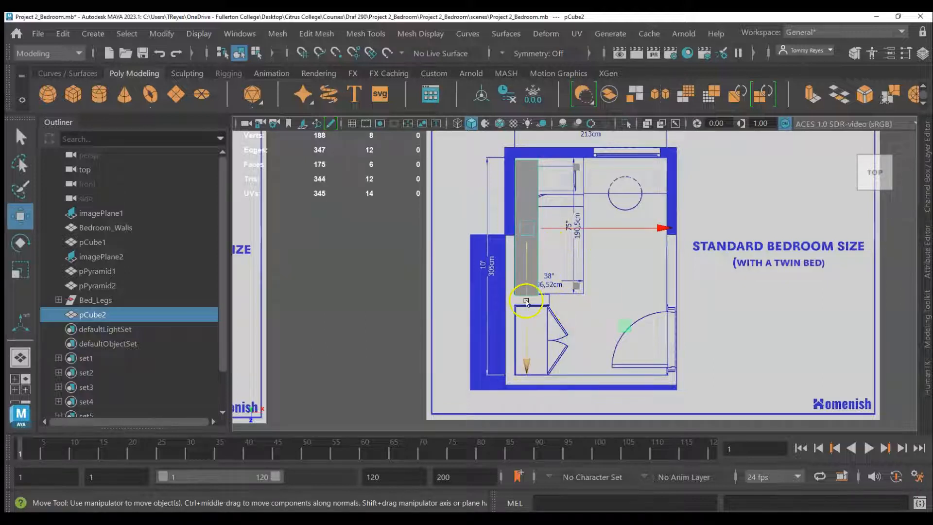
drag(527, 302, 527, 300)
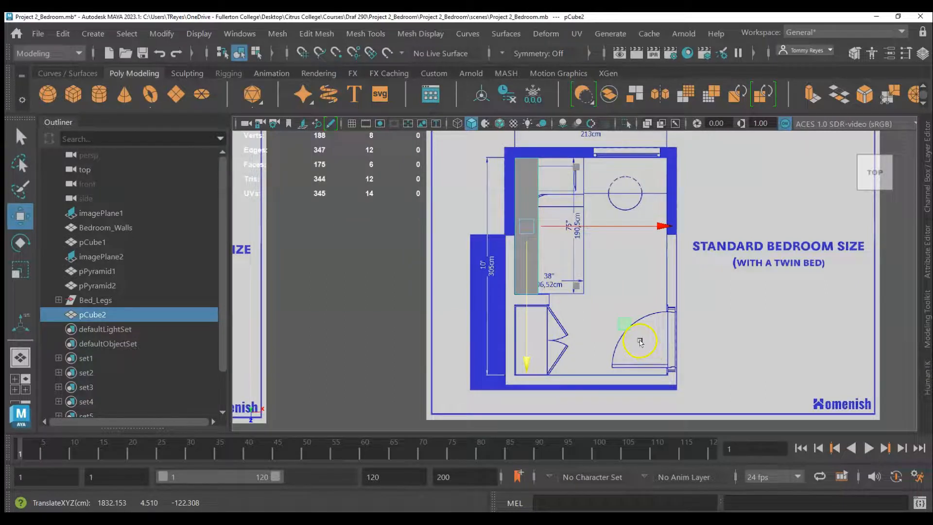
Step: Try raising the narrow slab above the floor plan in the perspective view, and undo the move
key(space)
key(space)
mouse_move(605, 251)
mouse_down()
mouse_move(601, 179)
mouse_move(604, 235)
mouse_up()
key(space)
key(space)
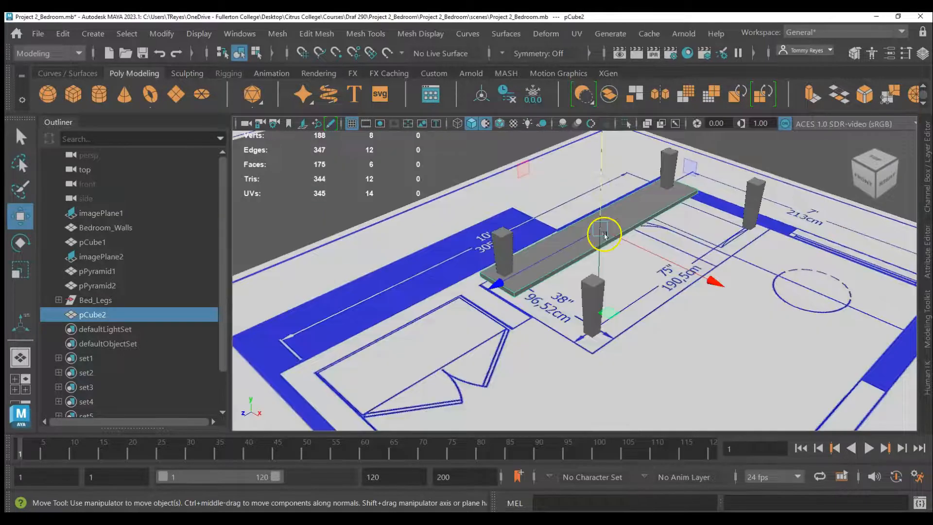
key(ctrl+z)
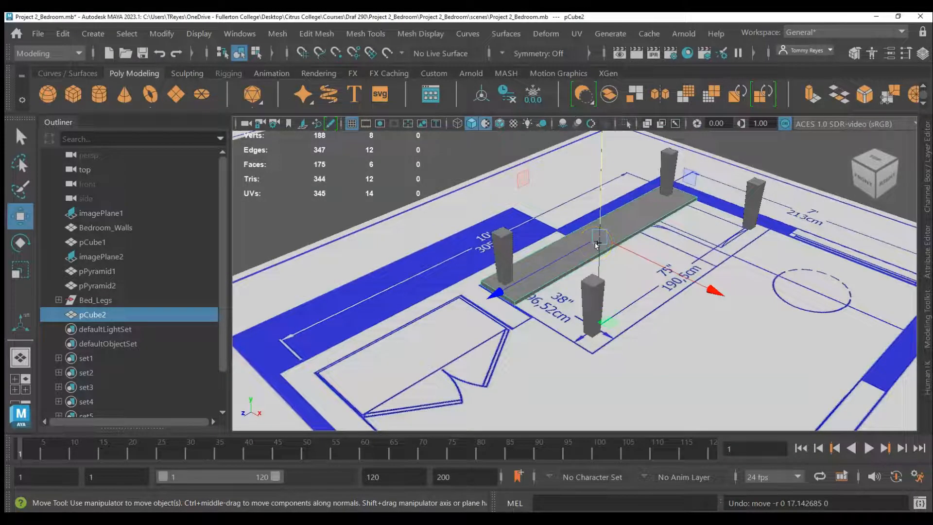
Step: In the top view, widen the slab along X to cover the bed outline's full 38-inch width, centering it at about X 1917.8
key(space)
key(space)
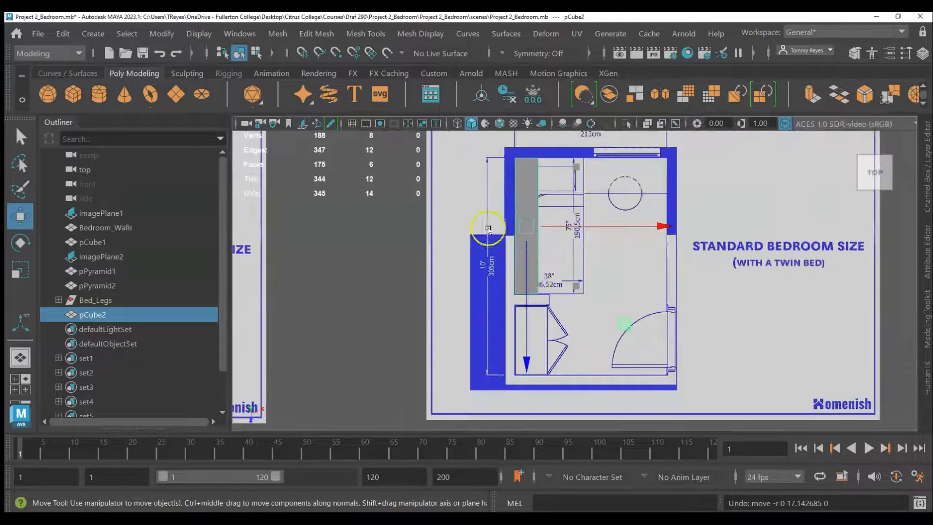
drag(546, 235, 856, 248)
key(r)
key(w)
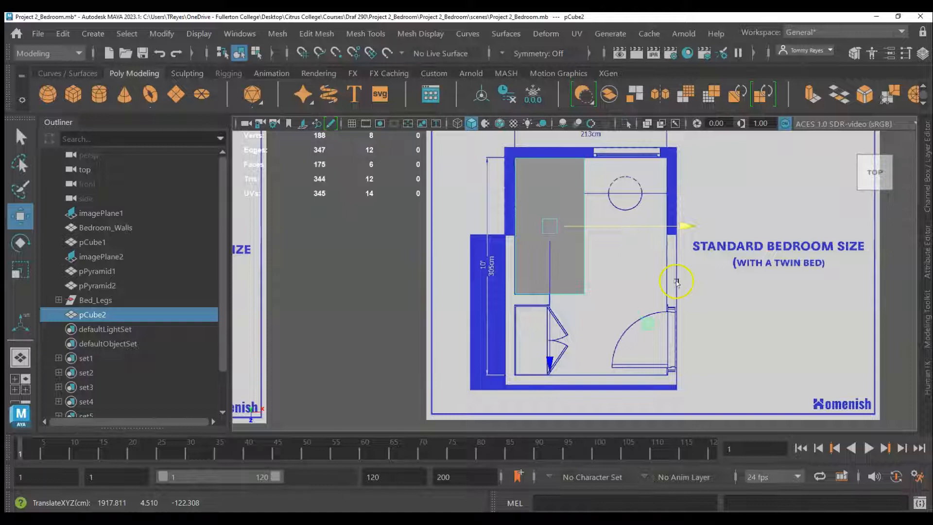
key(alt)
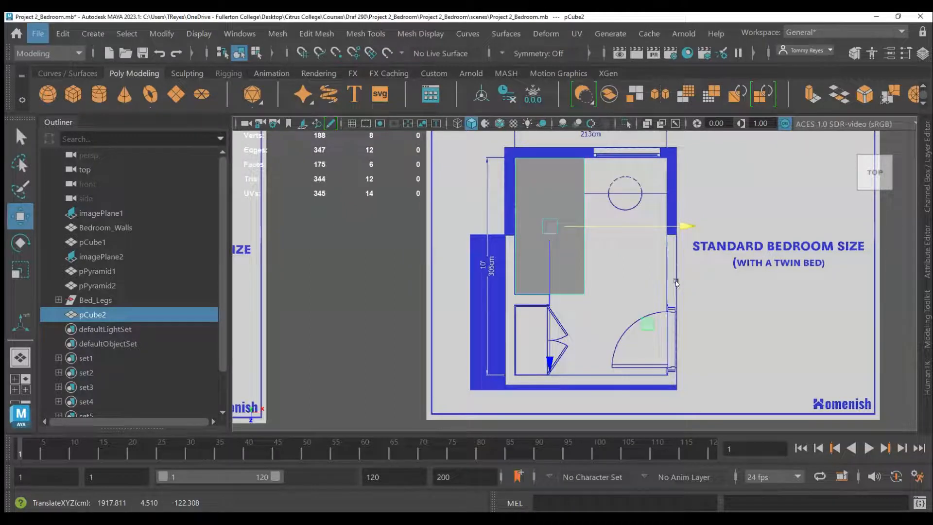
Step: In the perspective view, raise the full-size slab along Y to about 113 so it rests on top of the bed legs
key(space)
key(space)
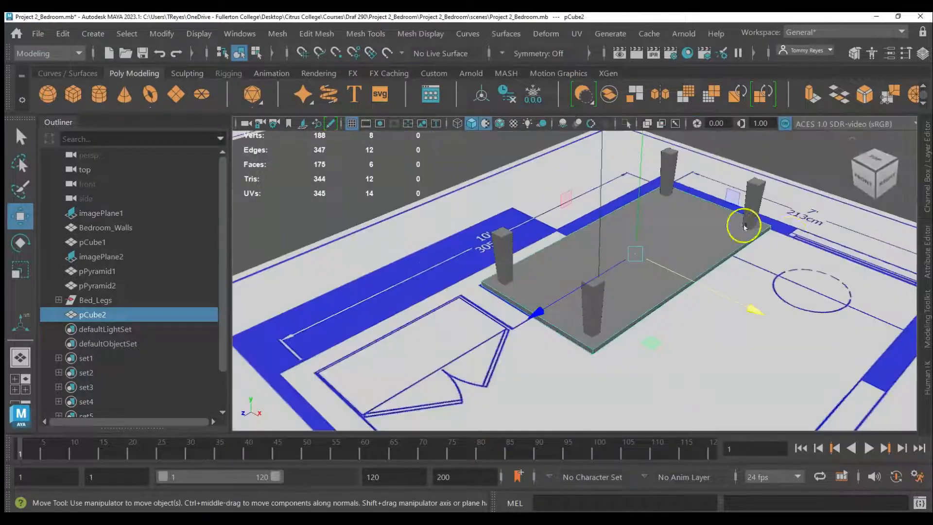
drag(638, 217, 642, 159)
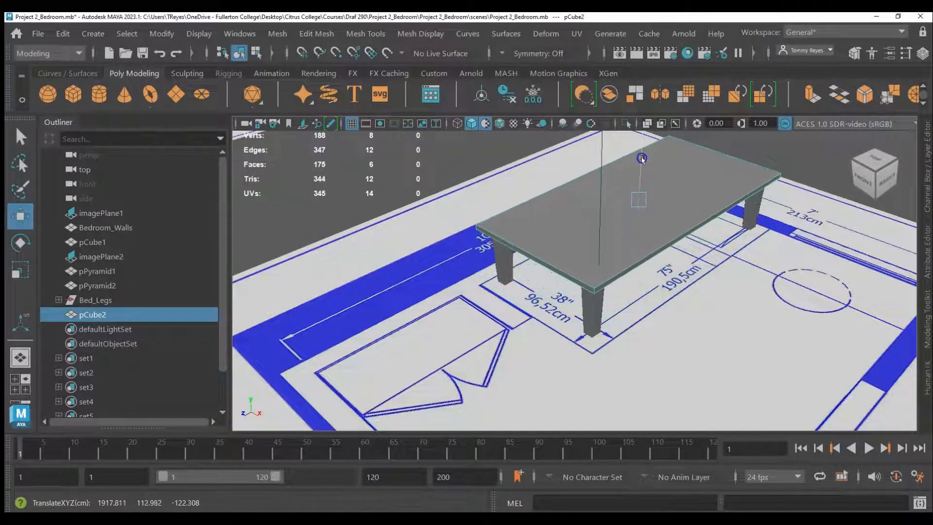
Step: In the front view, hide the grid and lower the slab along Y to about 106.4 so it sits directly on the legs
key(space)
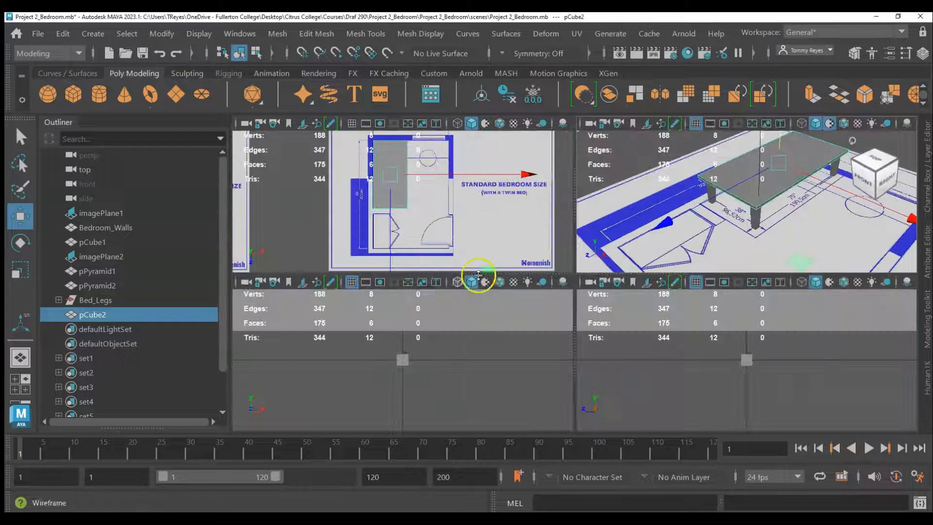
key(space)
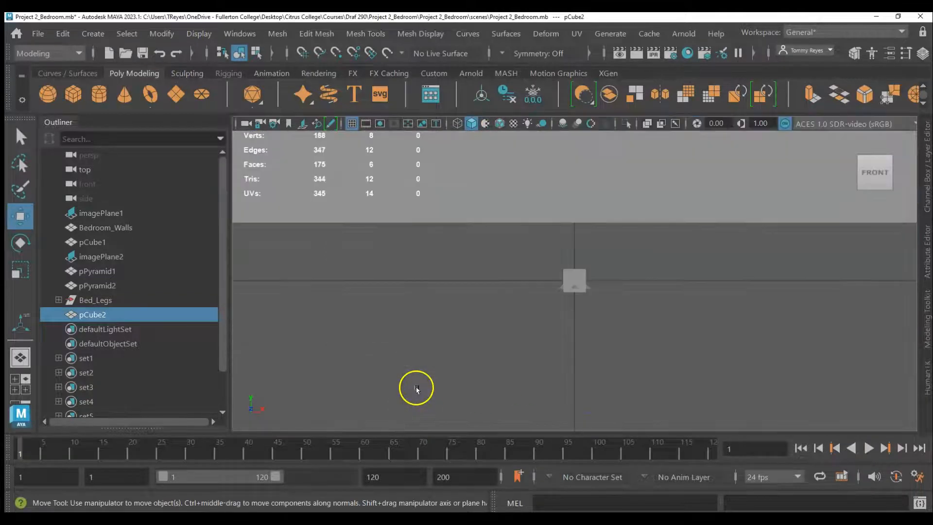
scroll(576, 321, down, 5)
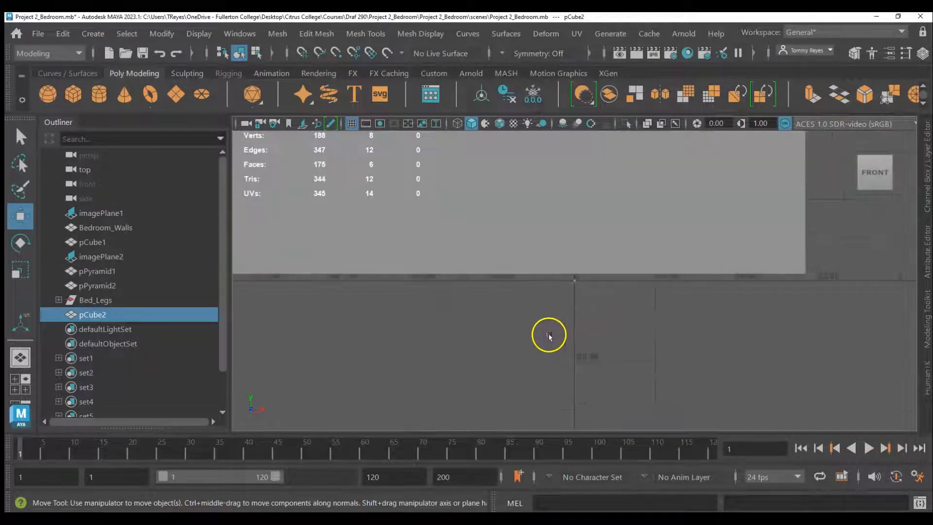
scroll(549, 335, down, 6)
scroll(552, 333, down, 2)
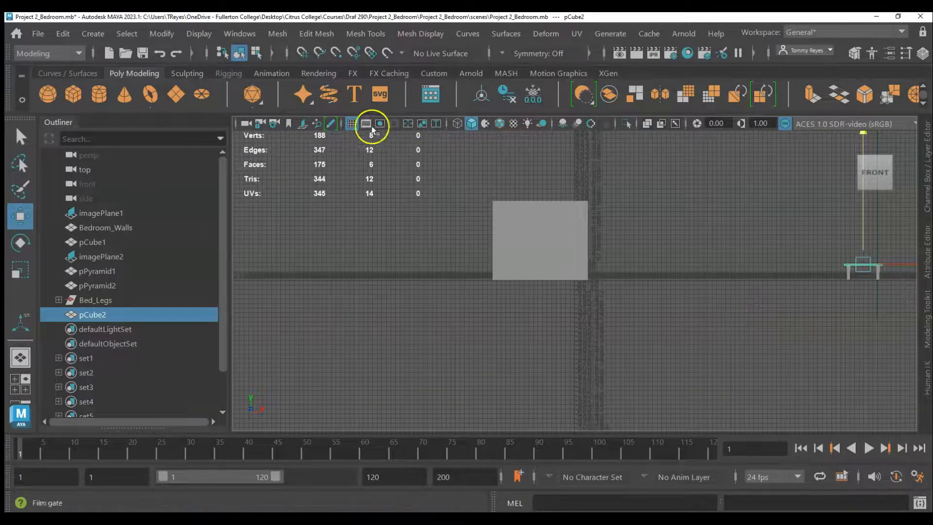
click(351, 123)
alt+middle_drag(802, 317, 552, 333)
scroll(552, 333, up, 10)
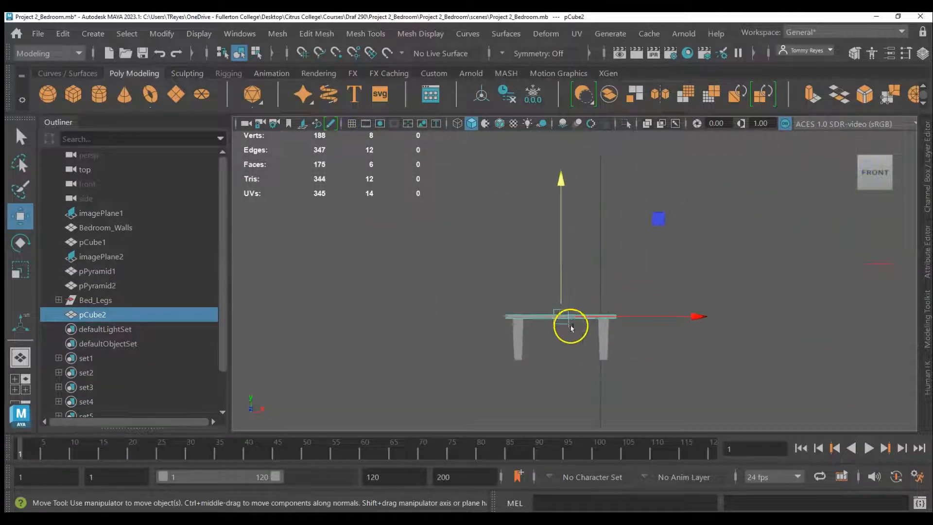
alt+middle_drag(562, 379, 569, 286)
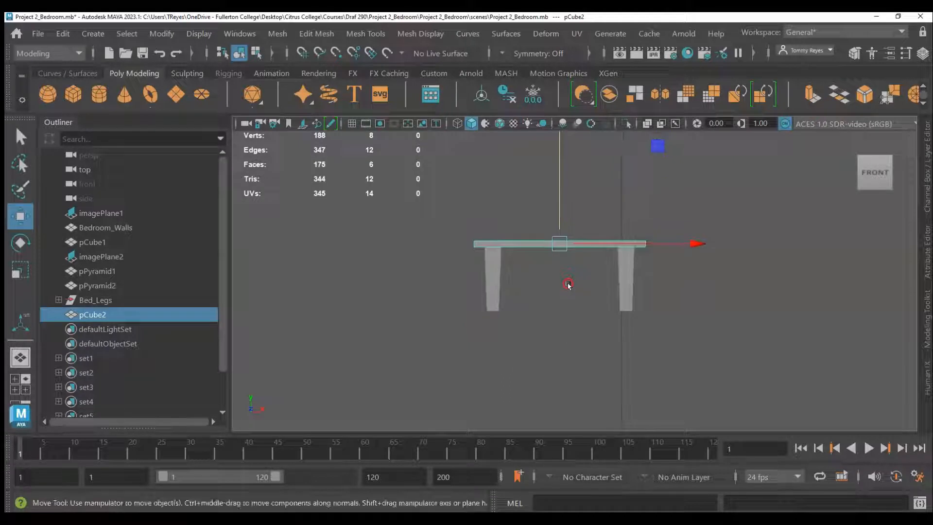
click(351, 124)
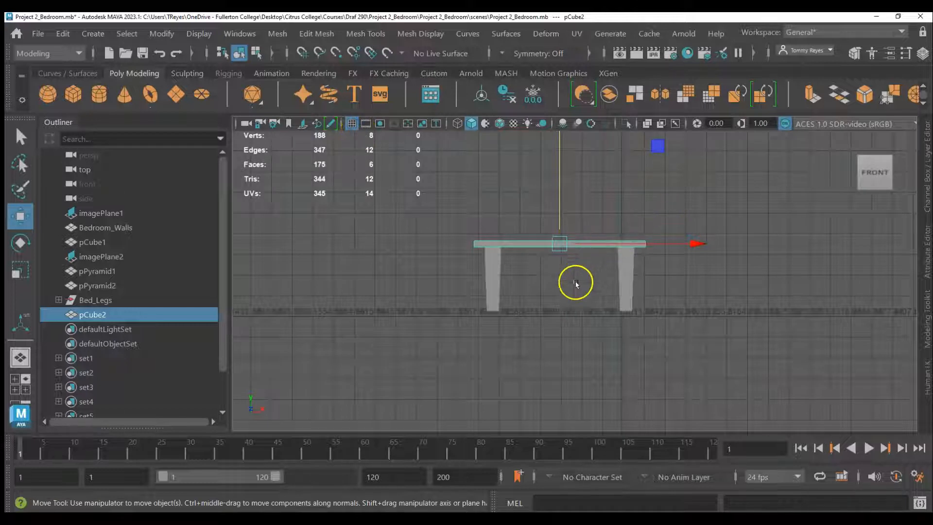
click(352, 124)
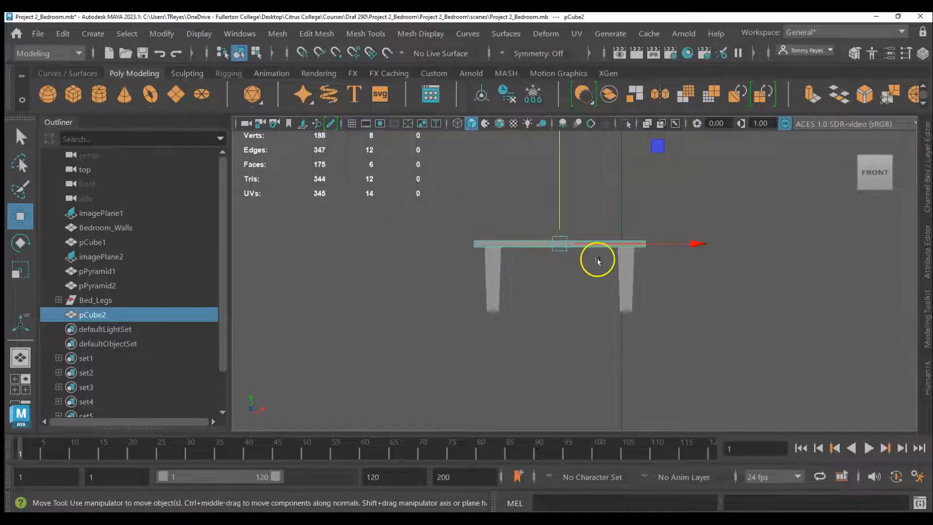
scroll(575, 241, up, 2)
drag(556, 208, 557, 209)
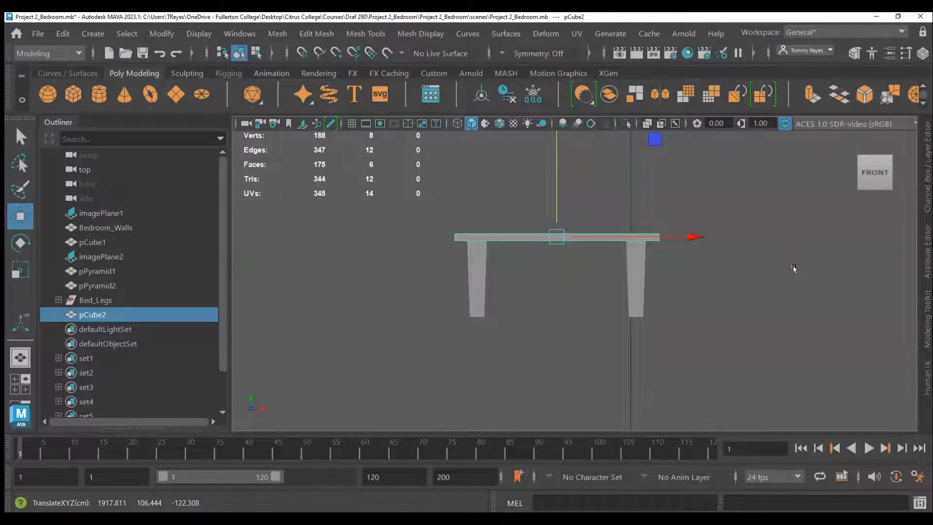
Step: In the perspective view, switch the bed slab to face selection mode with the Select tool active
key(space)
key(space)
scroll(603, 277, up, 2)
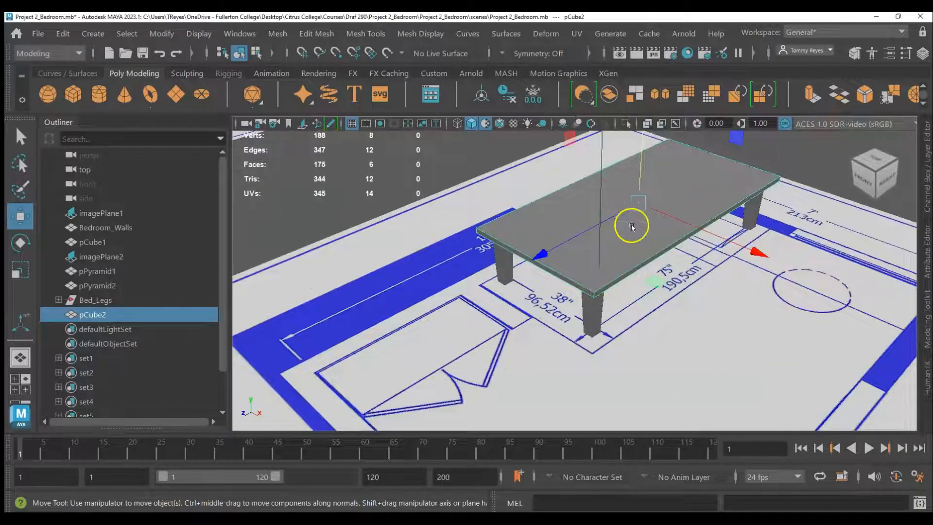
scroll(632, 226, up, 1)
right_click(588, 236)
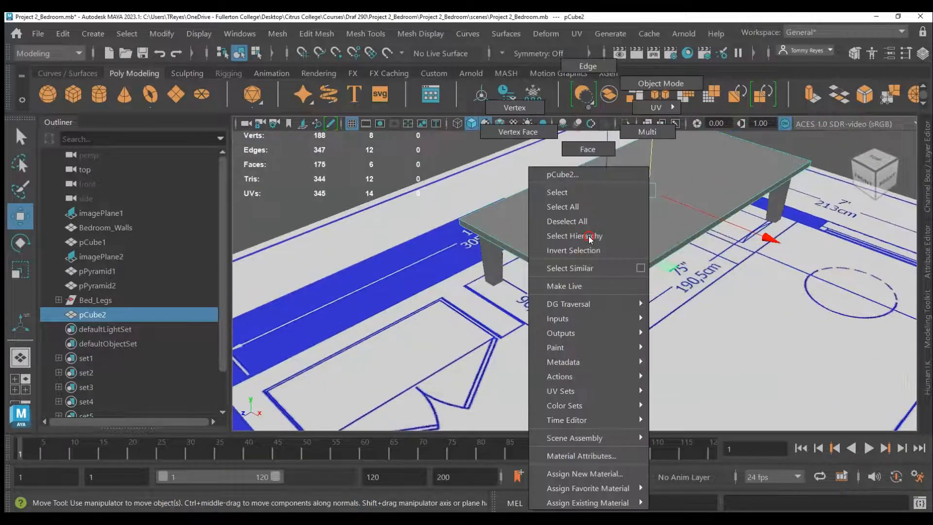
click(592, 156)
click(746, 161)
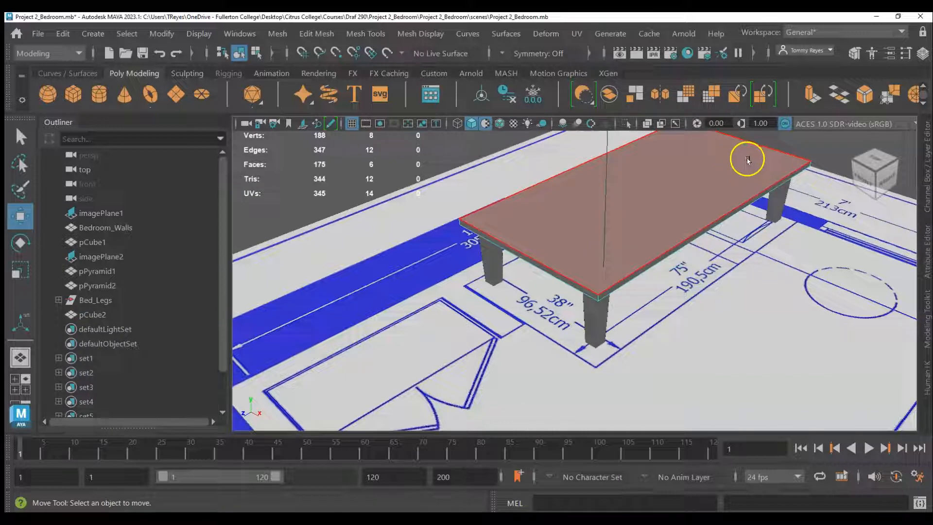
click(479, 176)
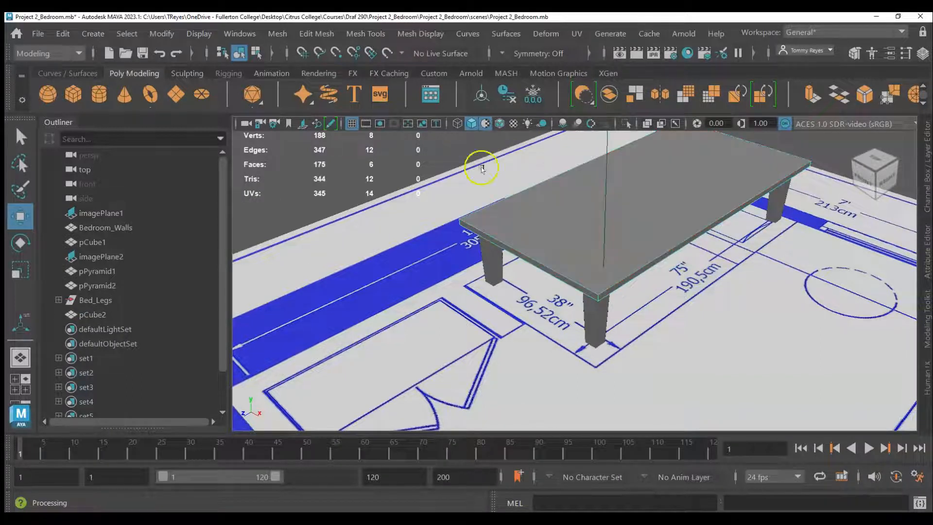
key(q)
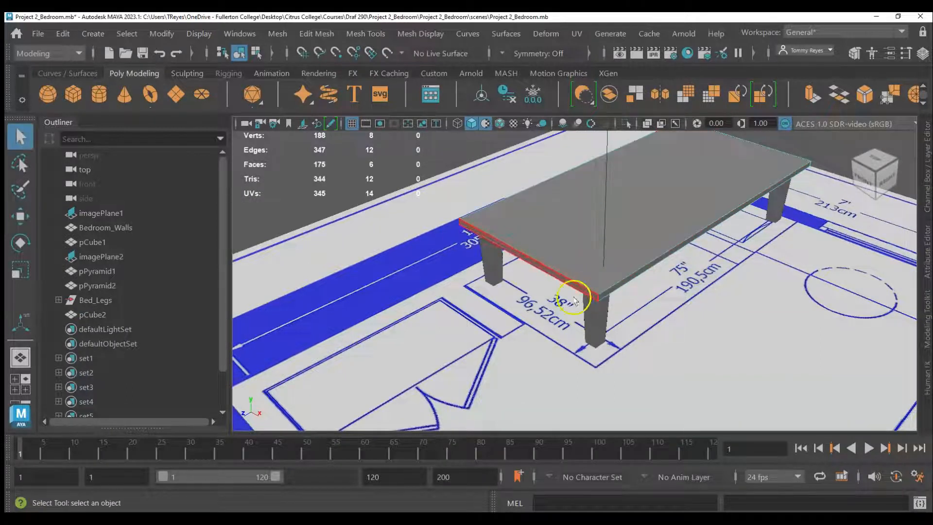
Step: With the Multi-Cut tool, insert edge loops just inside the slab's two long edges and its short edge at the 38-inch dimension
shift+right_click(596, 260)
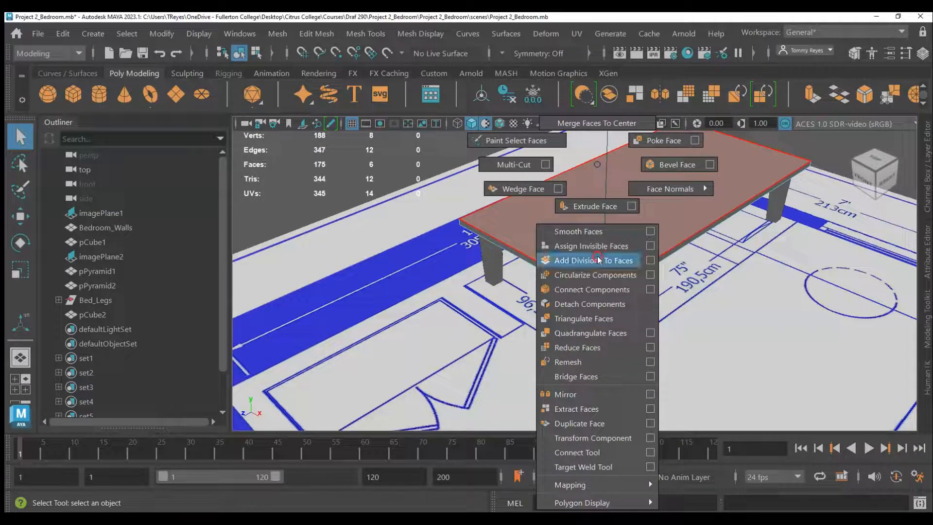
click(543, 165)
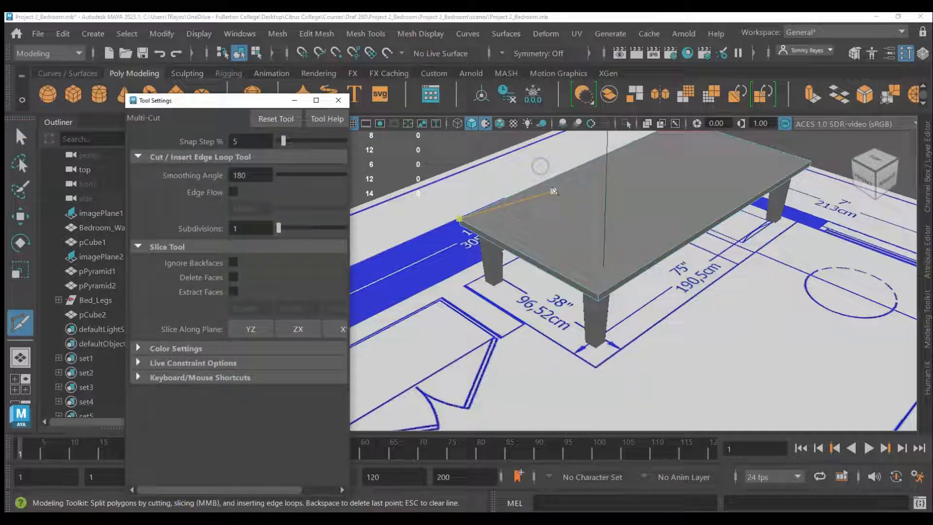
click(342, 101)
scroll(567, 270, up, 3)
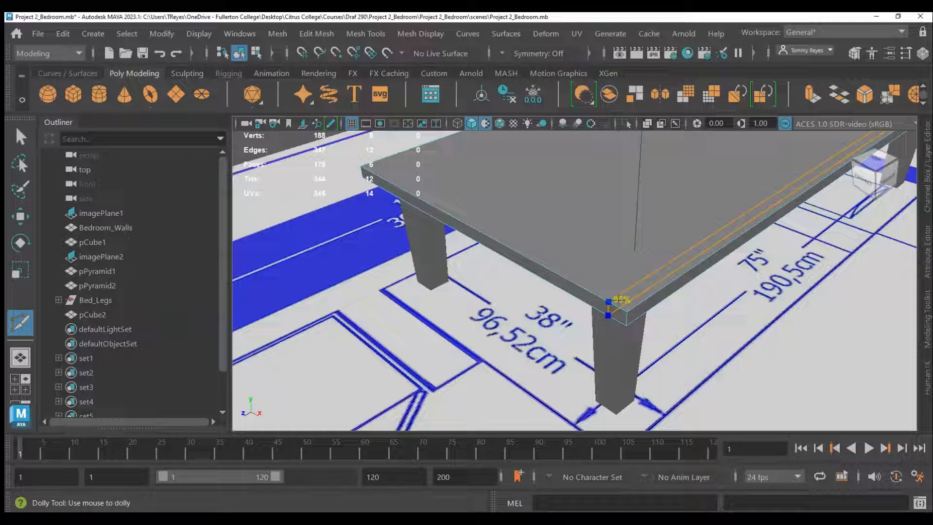
ctrl+shift+click(618, 300)
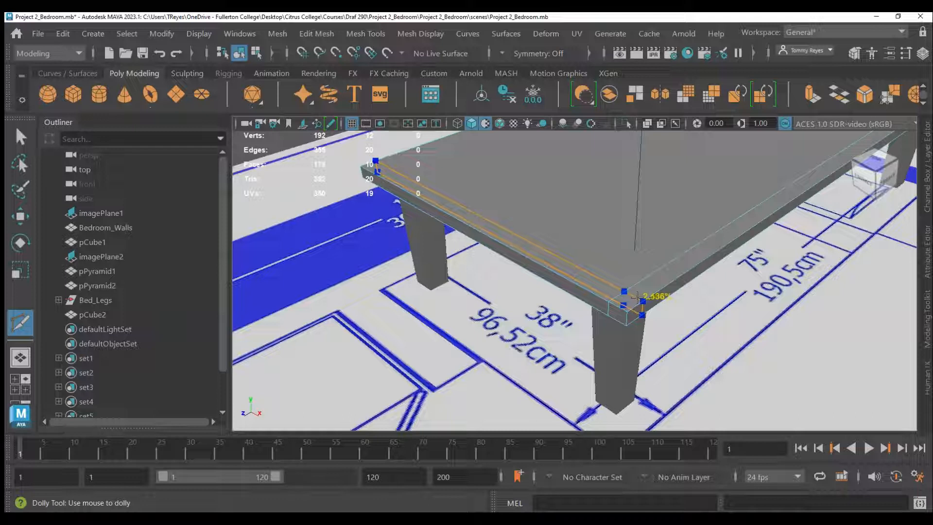
ctrl+click(636, 297)
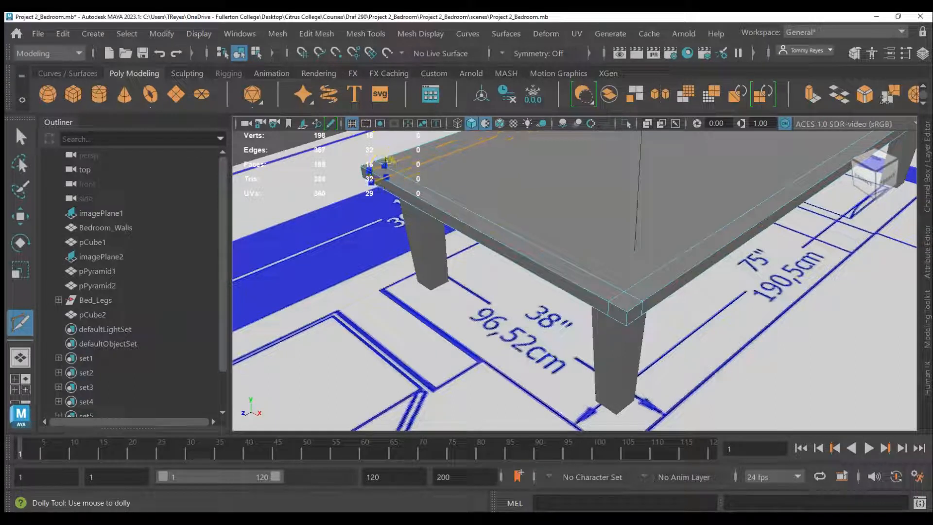
ctrl+click(385, 164)
Step: Insert an edge loop just inside the slab's remaining short edge, at the end near the 7-foot dimension
scroll(366, 307, down, 4)
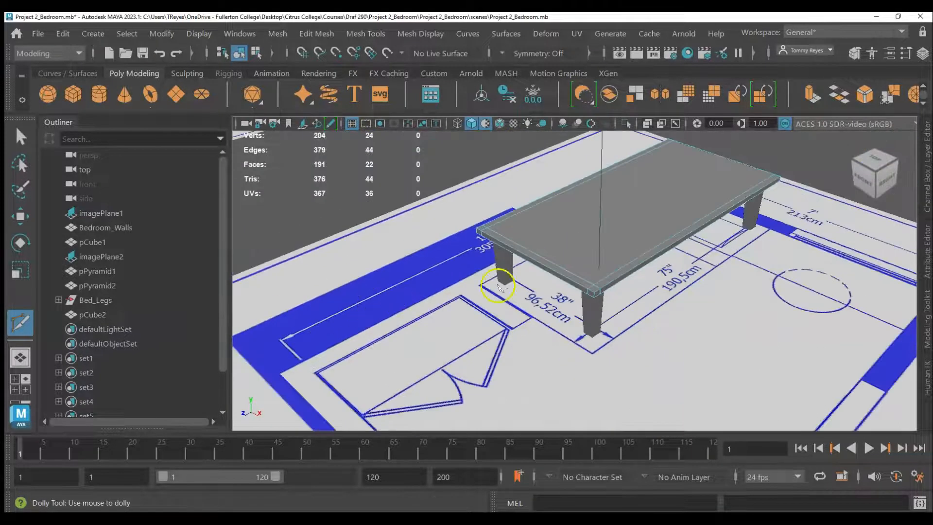
alt+middle_drag(723, 247, 471, 352)
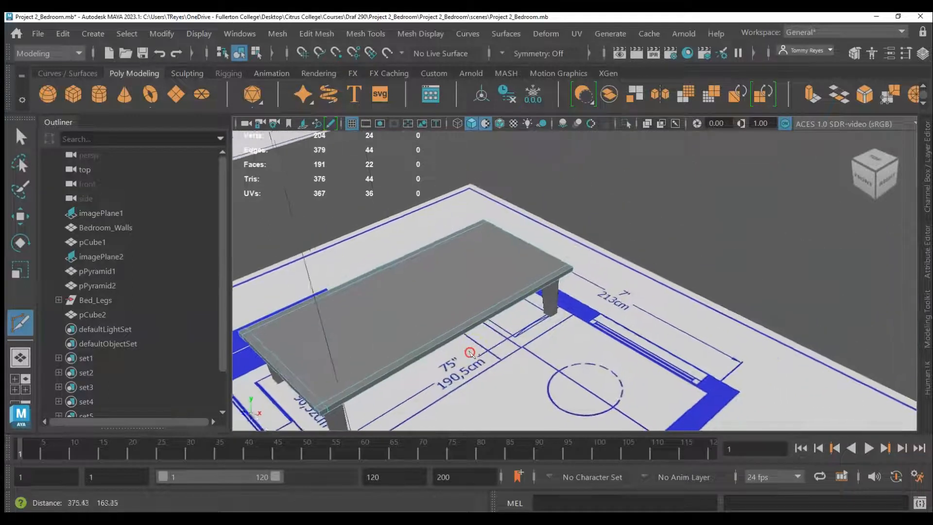
scroll(539, 281, up, 4)
scroll(540, 282, up, 2)
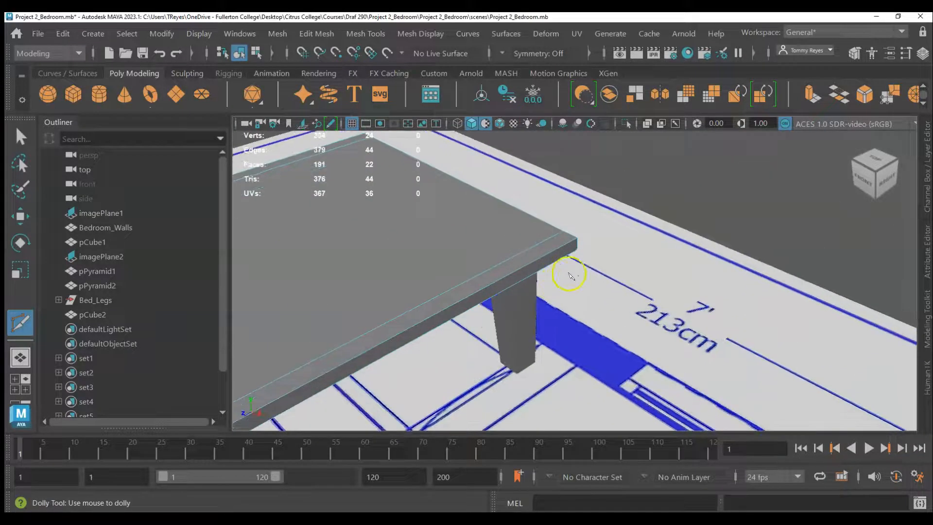
ctrl+click(563, 244)
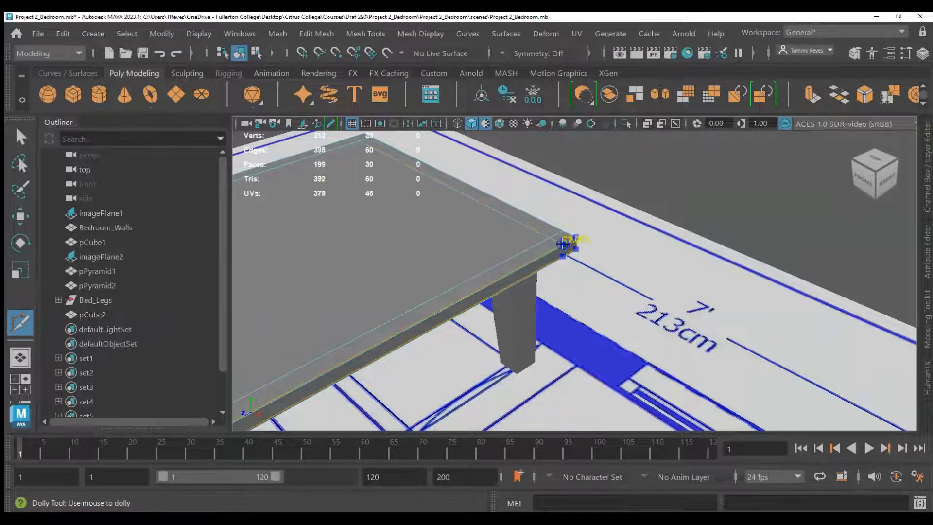
Step: From the short end beside the wall, insert three lengthwise edge loops across the slab, beginning near the leg on the 75-inch dimension's side
scroll(687, 285, down, 3)
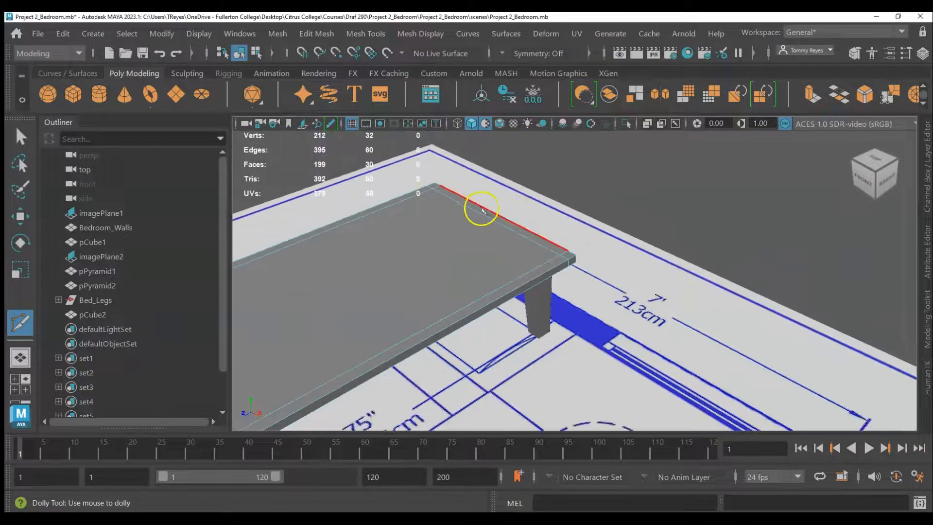
scroll(506, 277, down, 5)
scroll(565, 270, up, 2)
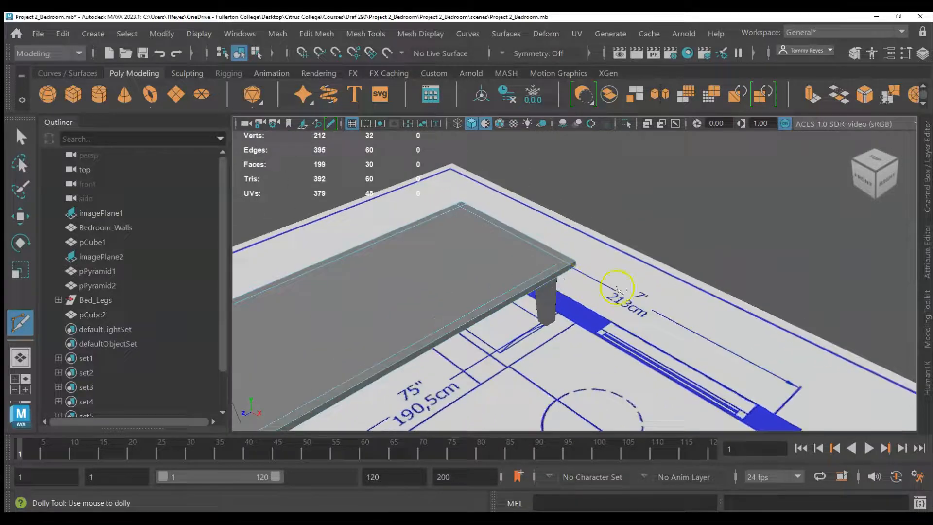
key(space)
click(637, 325)
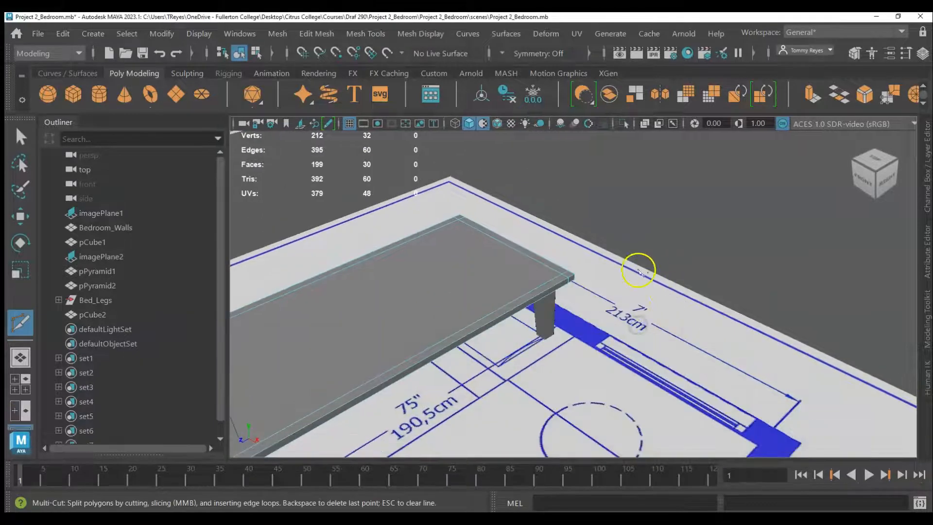
alt+drag(638, 277, 518, 286)
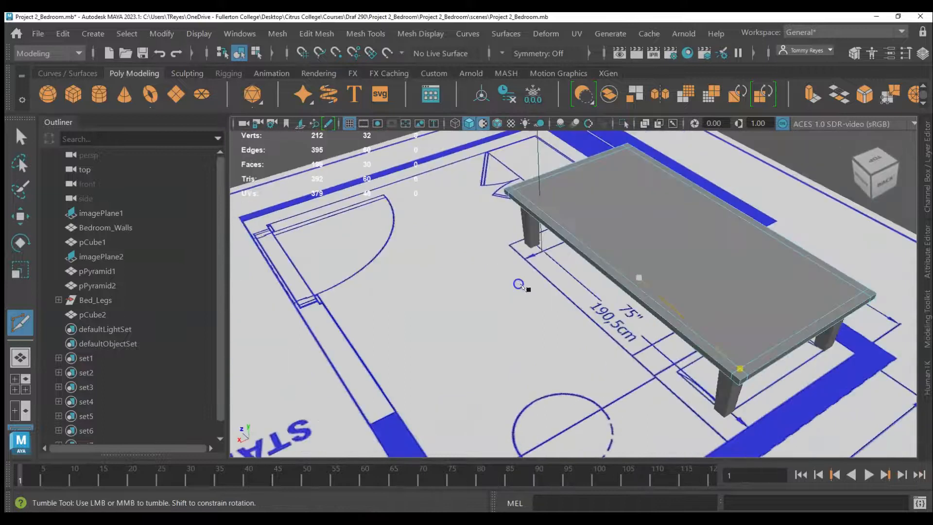
scroll(420, 229, down, 4)
scroll(669, 328, up, 4)
alt+middle_drag(707, 330, 496, 243)
scroll(525, 272, up, 2)
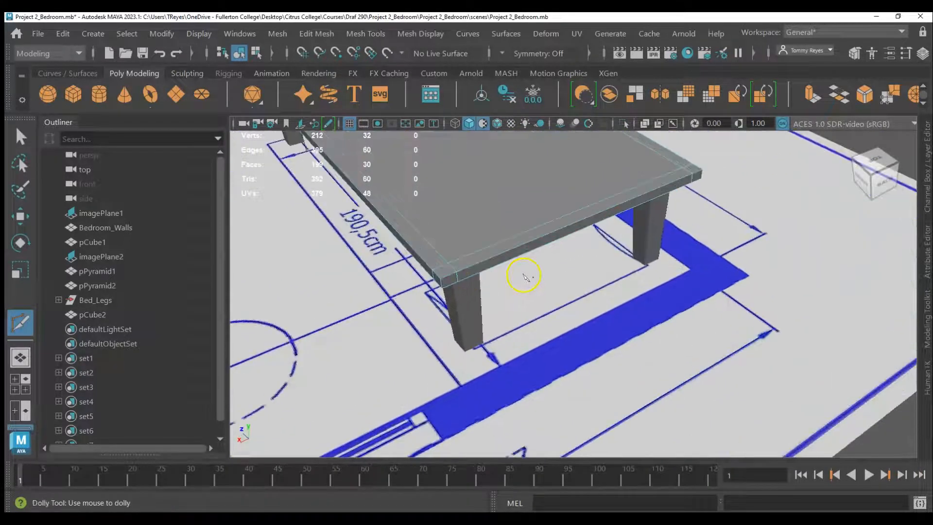
ctrl+drag(462, 258, 545, 243)
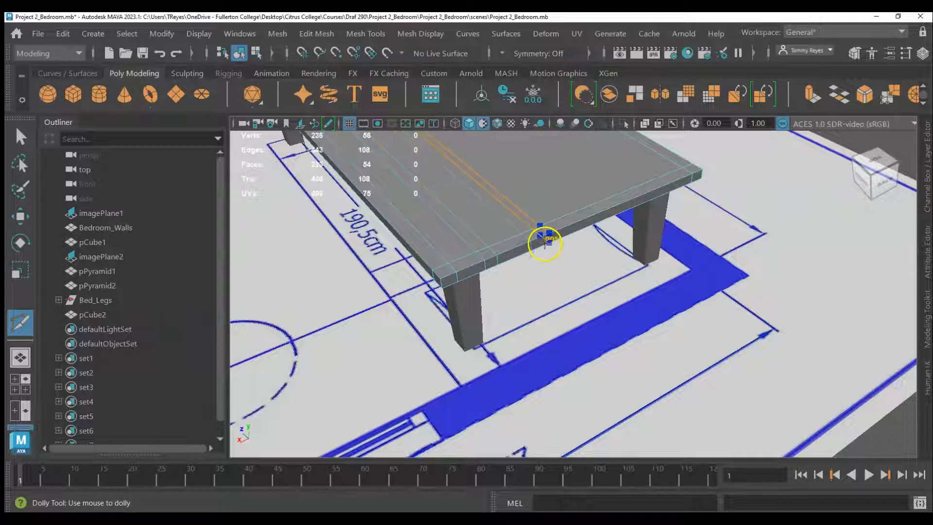
Step: Insert four more lengthwise edge loops across the slab's middle, continuing from the existing ones at the short end beside the wall
scroll(547, 245, up, 2)
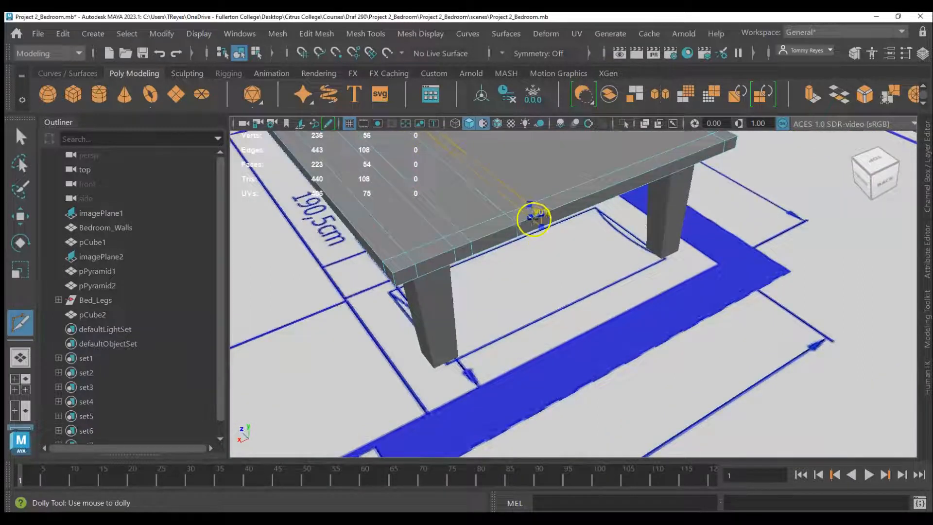
mouse_move(528, 226)
ctrl+mouse_down()
mouse_move(552, 215)
mouse_move(538, 221)
ctrl+mouse_up()
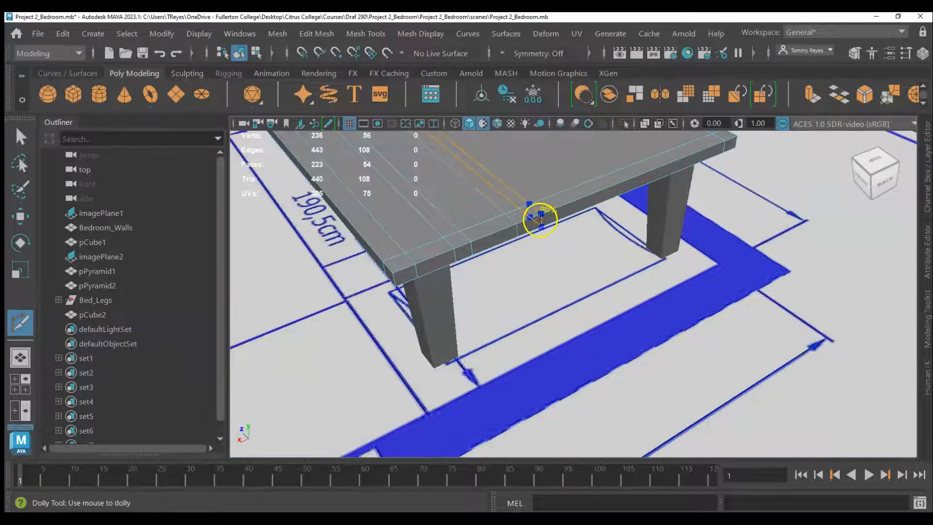
ctrl+click(528, 223)
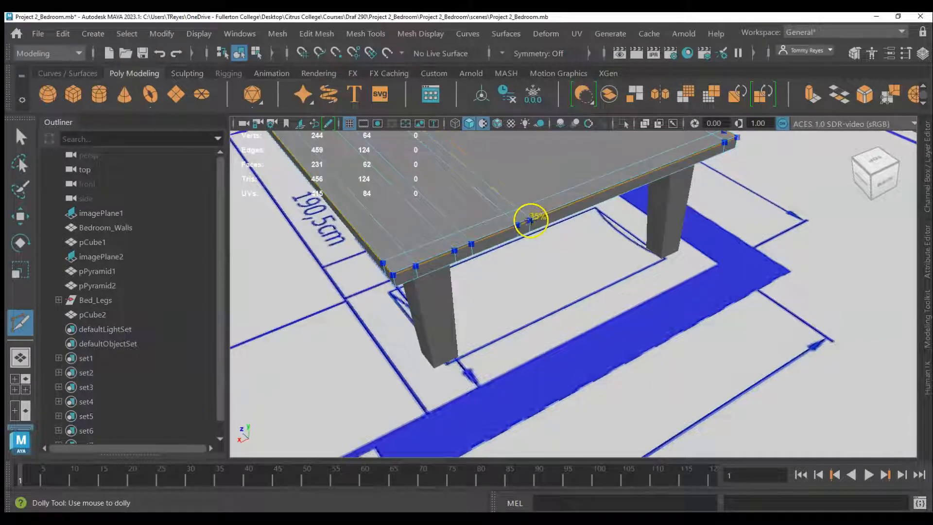
ctrl+click(550, 214)
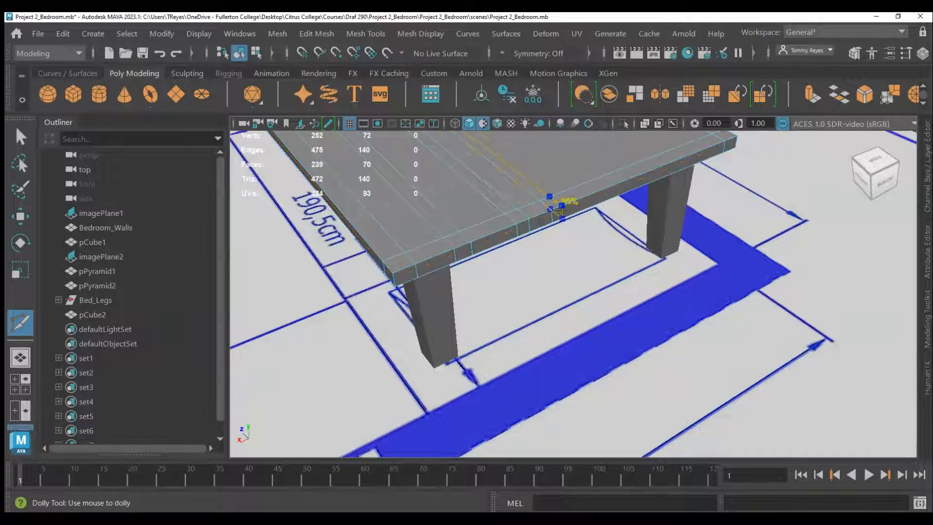
ctrl+click(562, 210)
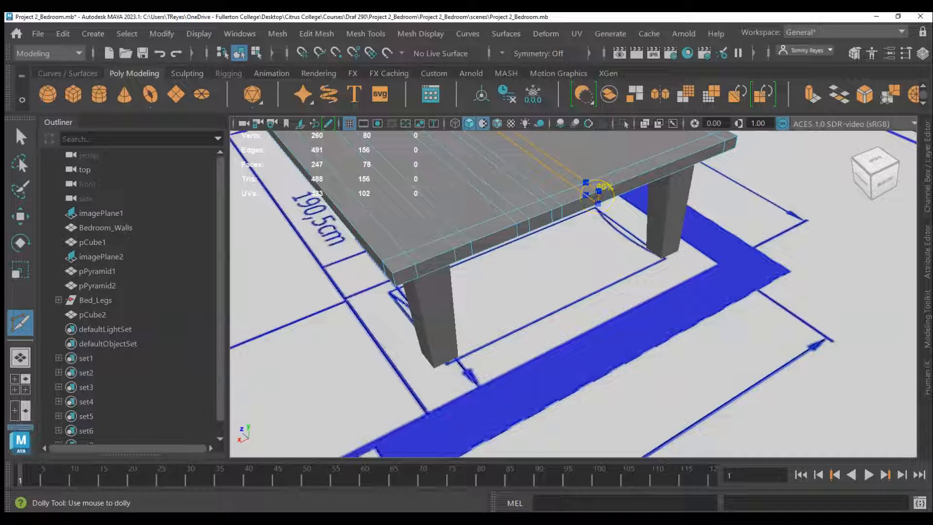
ctrl+click(602, 191)
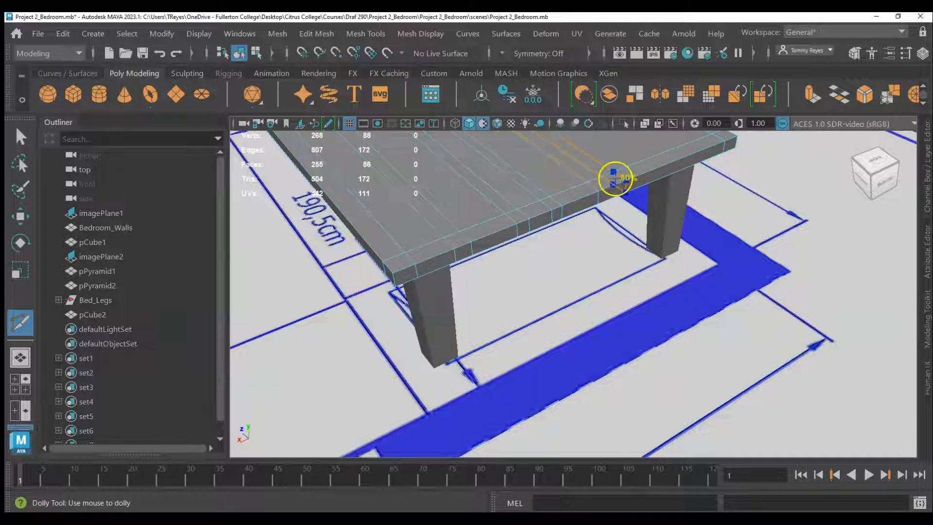
Step: Insert three further lengthwise edge loops toward the leg on the side opposite the 75-inch dimension
scroll(604, 181, up, 2)
key(space)
alt+middle_drag(627, 178, 547, 329)
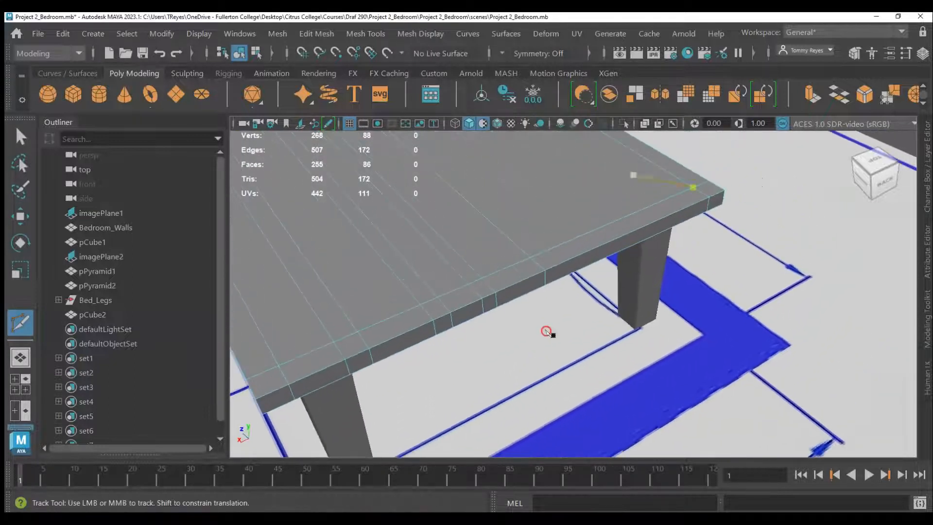
ctrl+click(547, 264)
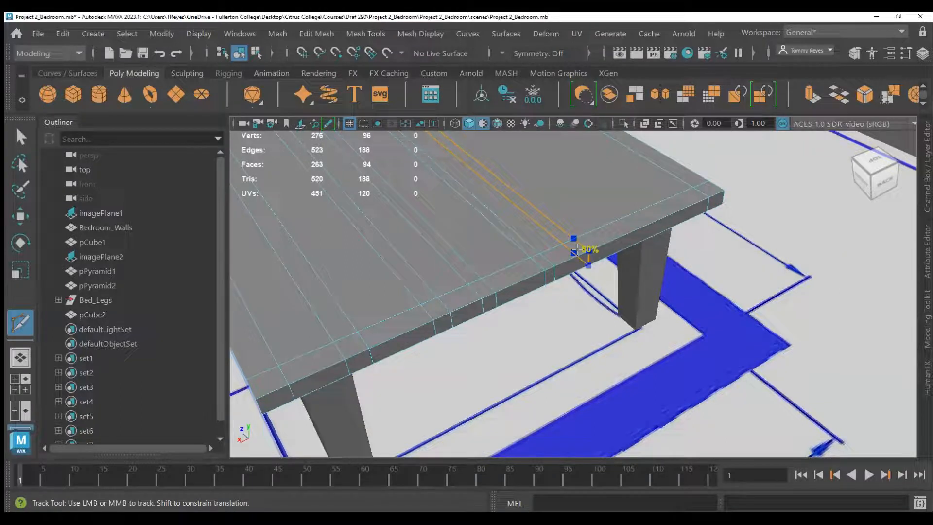
ctrl+click(578, 249)
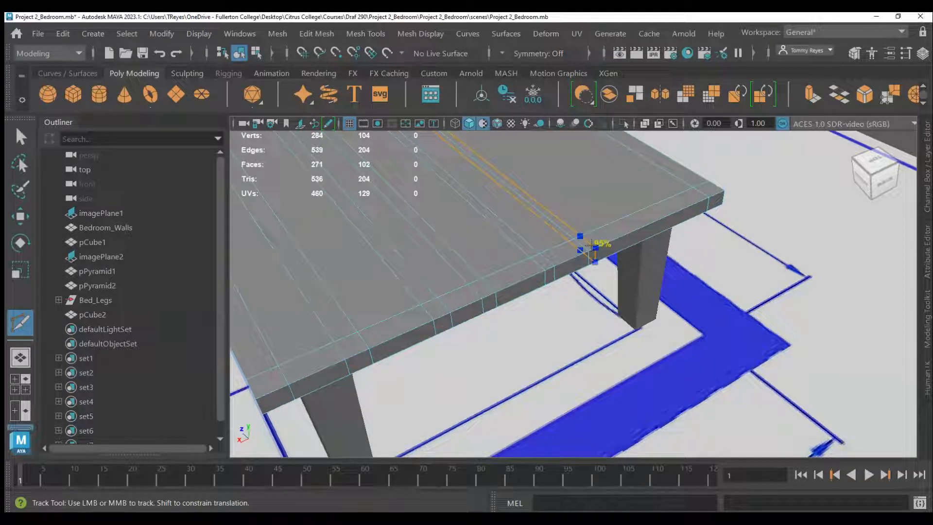
ctrl+click(623, 228)
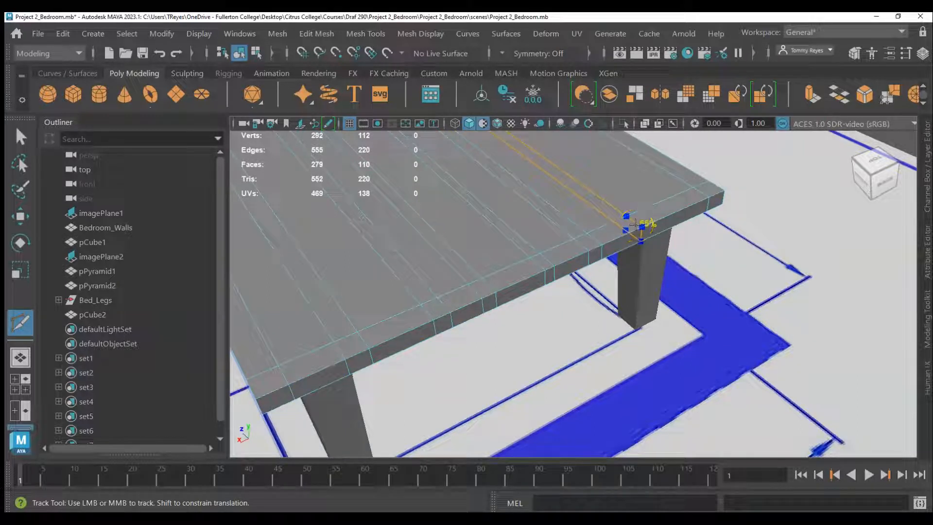
Step: Undo all the unevenly spaced lengthwise edge loops, keeping only the loops just inside the slab's outer edges
key(ctrl+z)
key(ctrl+z)
key(ctrl+z)
key(ctrl+z)
key(ctrl+z)
key(ctrl+z)
key(ctrl+z)
key(ctrl+z)
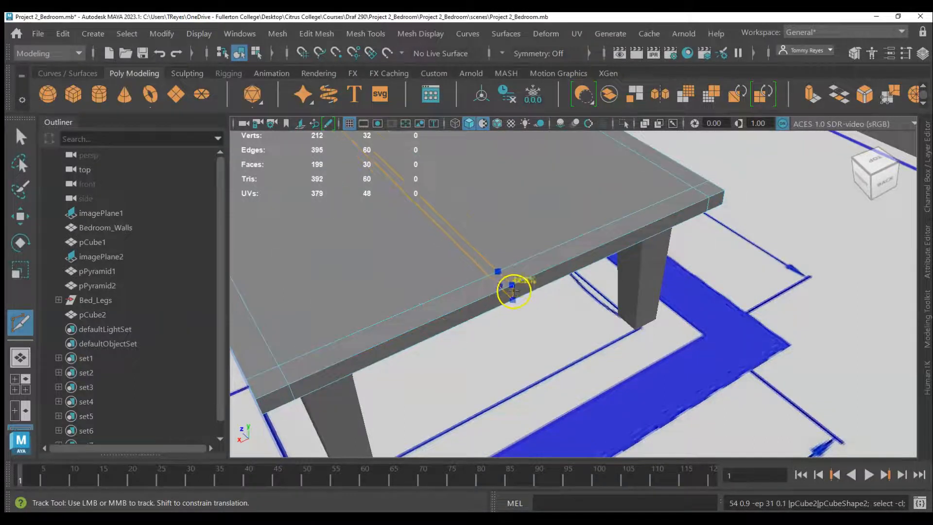
Step: Insert seven lengthwise edge loops by repeatedly halving the slab's inner top at 50%, dividing it into eight equal strips
ctrl+click(530, 279)
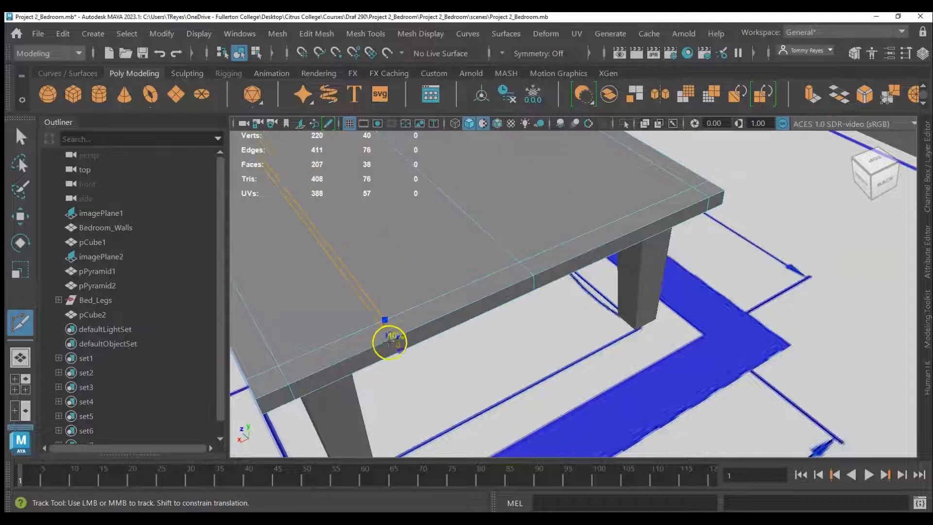
ctrl+click(417, 329)
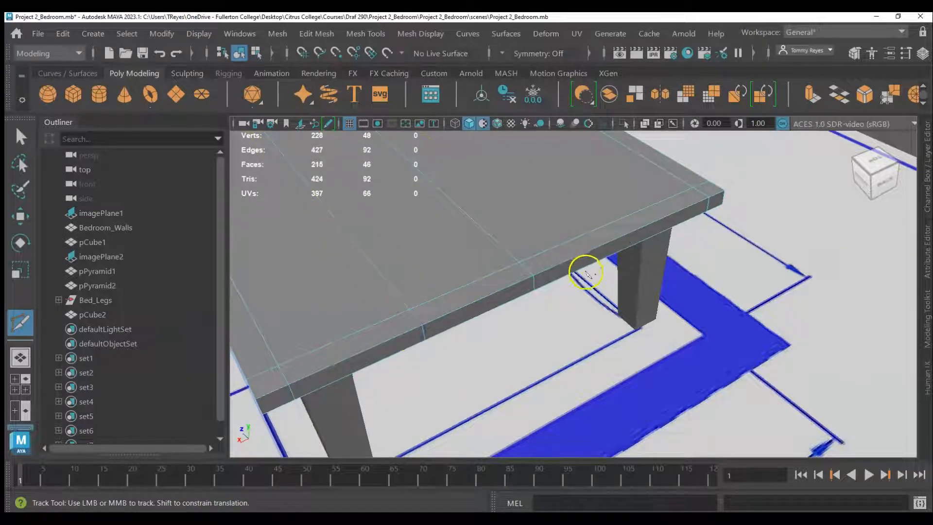
ctrl+click(627, 235)
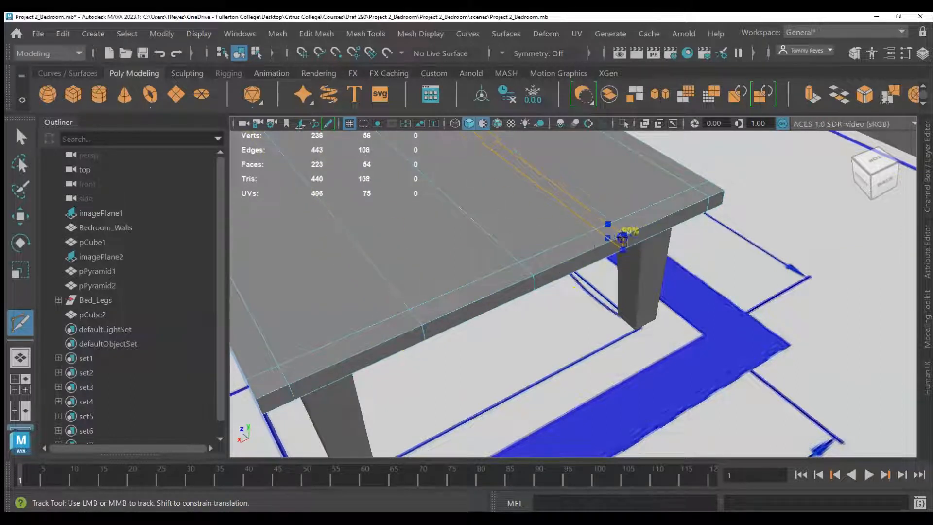
ctrl+click(344, 333)
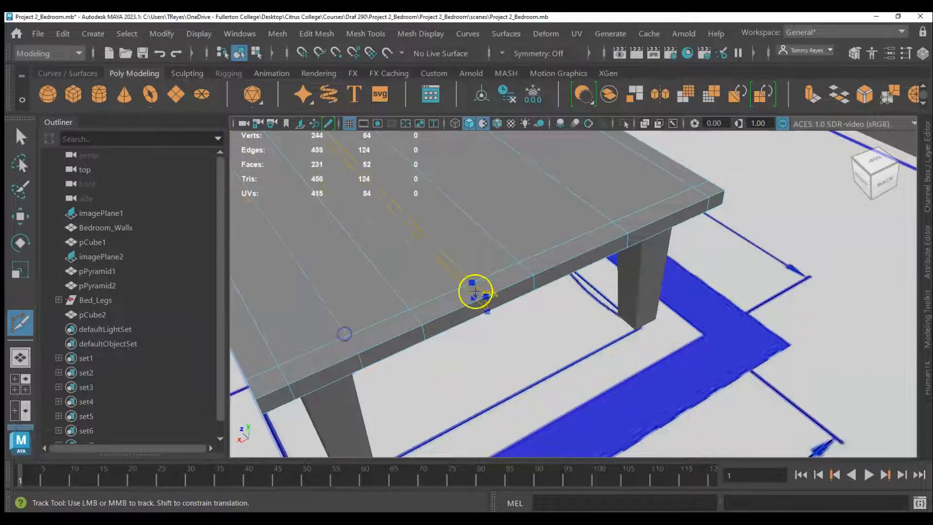
ctrl+click(469, 284)
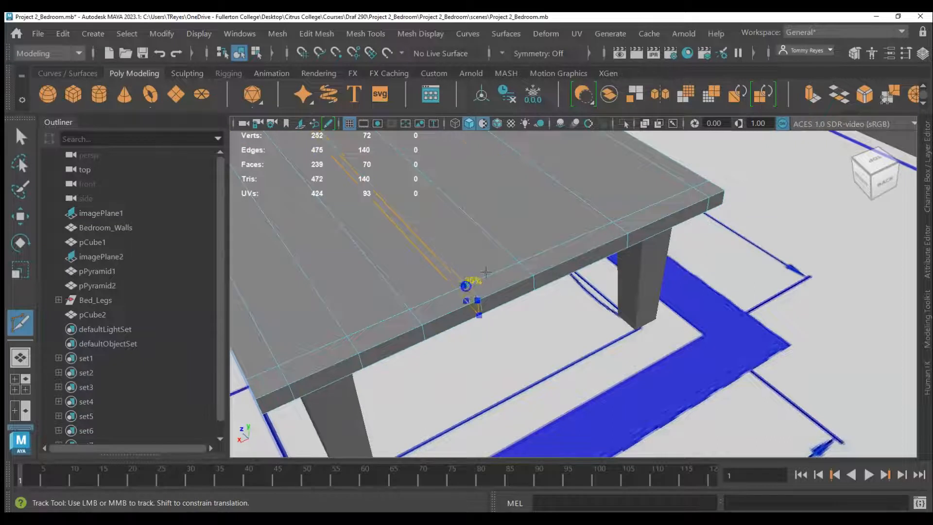
ctrl+click(564, 244)
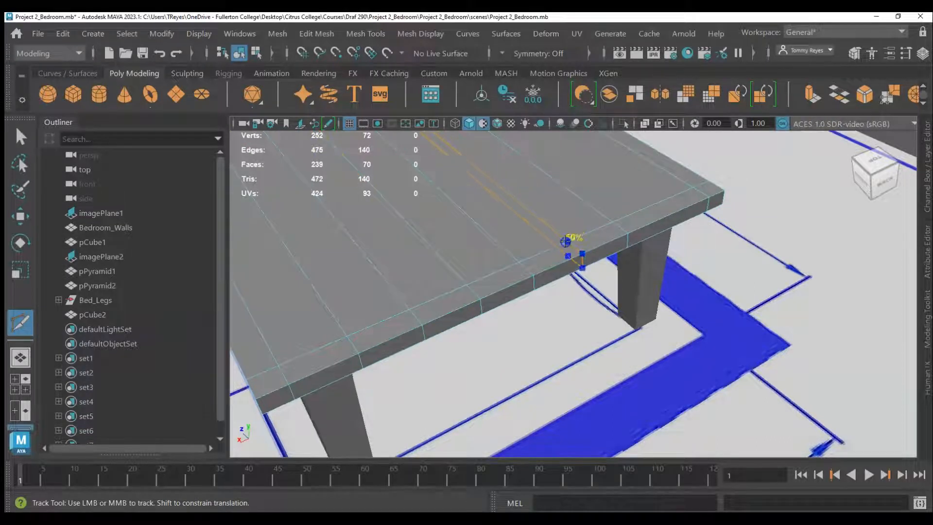
ctrl+click(663, 199)
Step: Insert an edge loop at the middle of each of the eight strips to divide the slab into sixteen planks
ctrl+drag(663, 199, 590, 231)
ctrl+drag(559, 238, 545, 254)
ctrl+drag(494, 265, 493, 273)
ctrl+drag(437, 291, 378, 318)
ctrl+drag(316, 344, 312, 349)
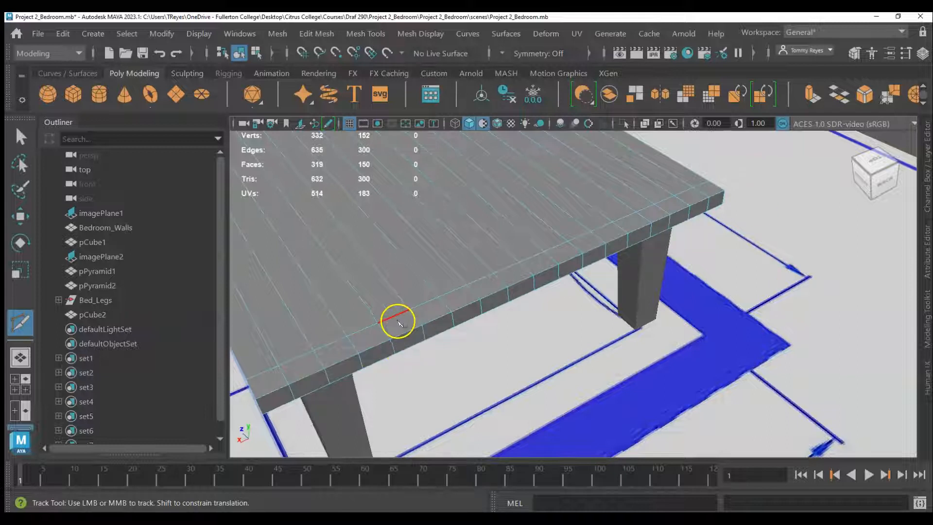
Step: With the Select tool, select the narrow top border faces along the wall-side short end, starting at the corner beside the 75-inch dimension
key(q)
drag(264, 388, 408, 325)
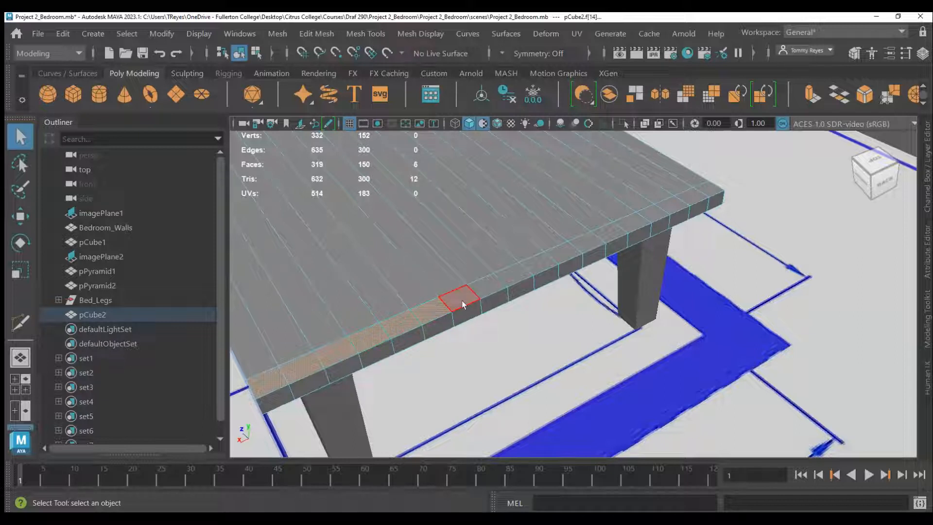
shift+click(488, 293)
shift+click(537, 267)
shift+click(562, 259)
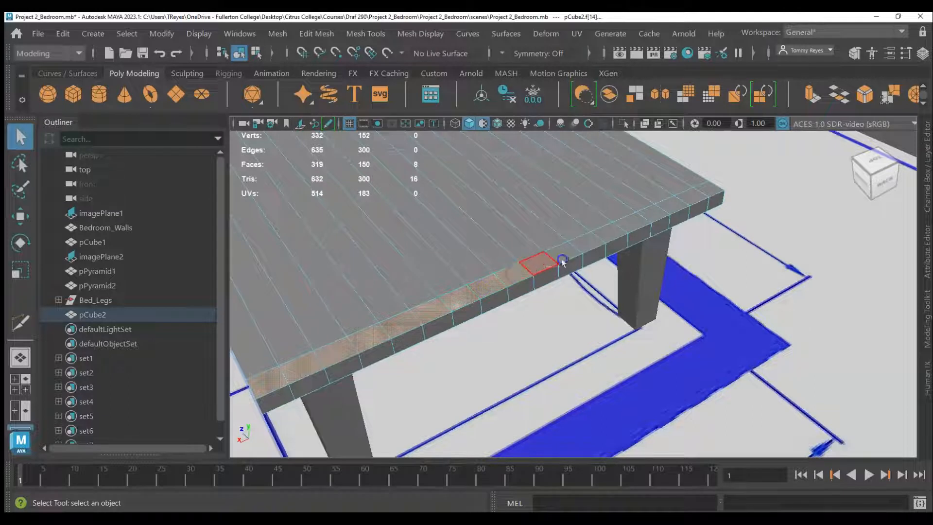
shift+click(542, 261)
click(673, 294)
right_drag(268, 401, 266, 418)
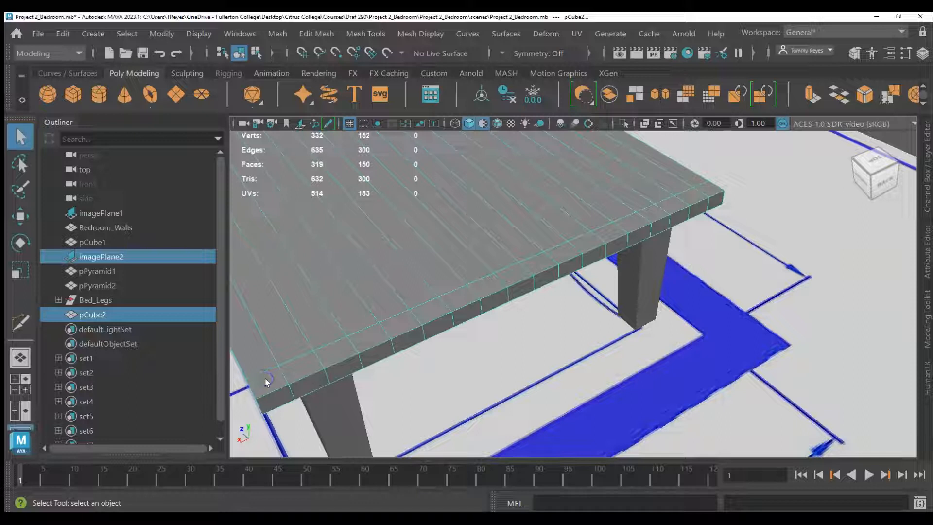
Step: Return the slab to face selection mode and remove the corner face beside the 75-inch dimension from the selection
click(279, 375)
right_drag(307, 349, 315, 149)
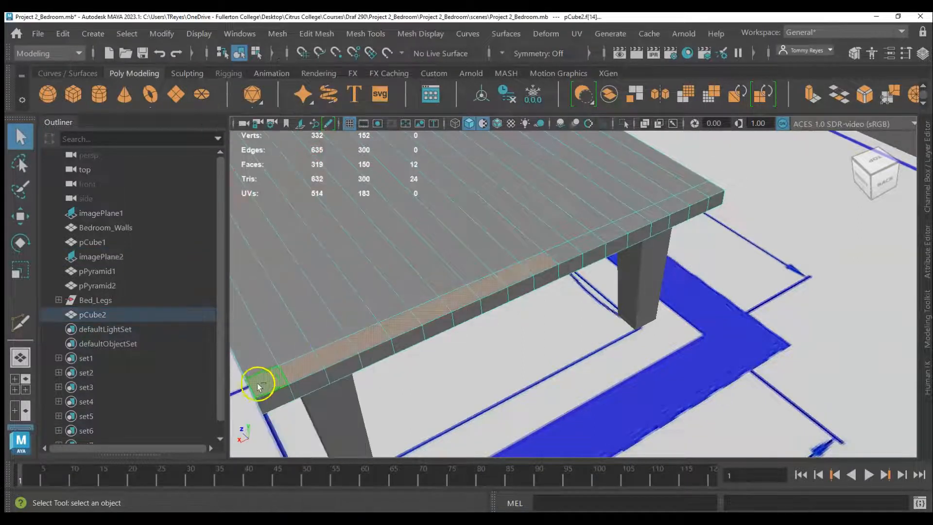
shift+click(263, 382)
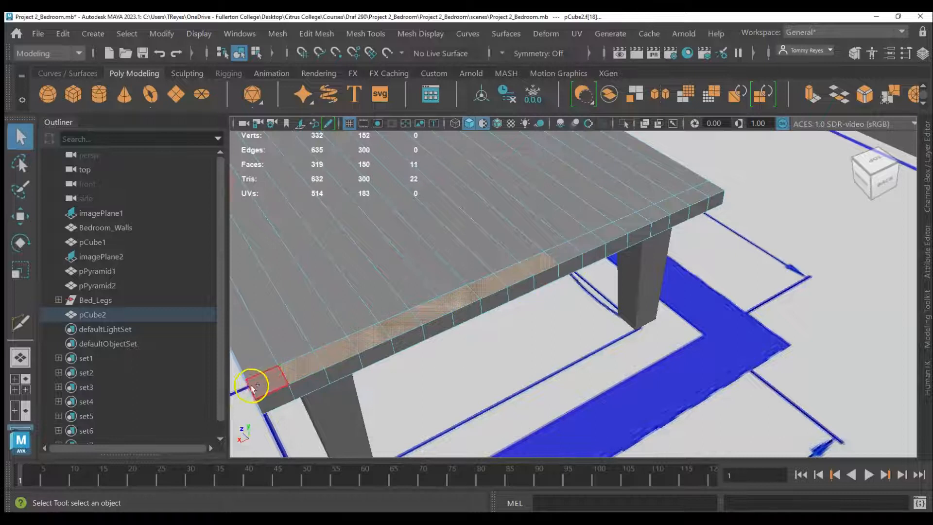
Step: Add the remaining top border faces along the short end to the selection, up to the opposite corner
shift+click(566, 252)
shift+click(590, 243)
shift+click(614, 234)
shift+click(633, 225)
shift+click(657, 210)
shift+click(671, 206)
shift+click(688, 200)
shift+click(699, 194)
shift+click(708, 189)
scroll(781, 318, down, 4)
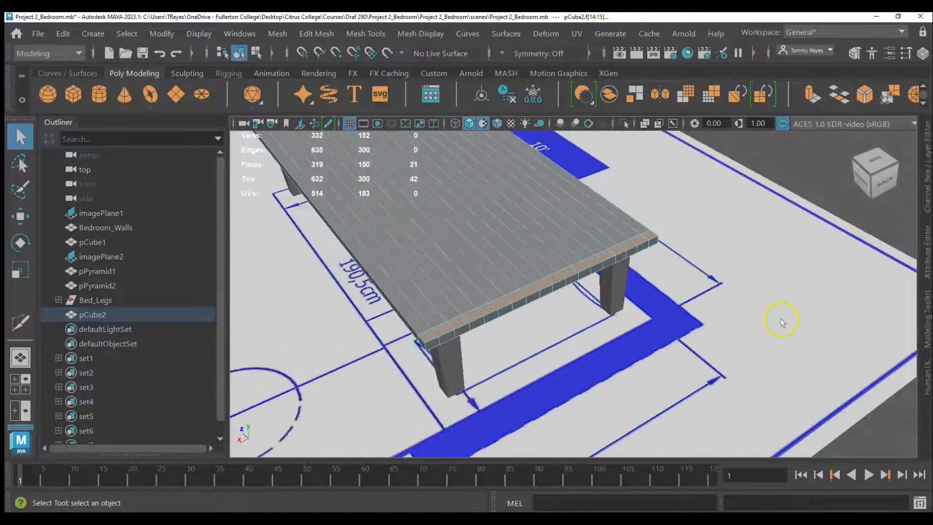
Step: Extrude the selected short-end border faces and try to raise them along the vertical axis
click(810, 95)
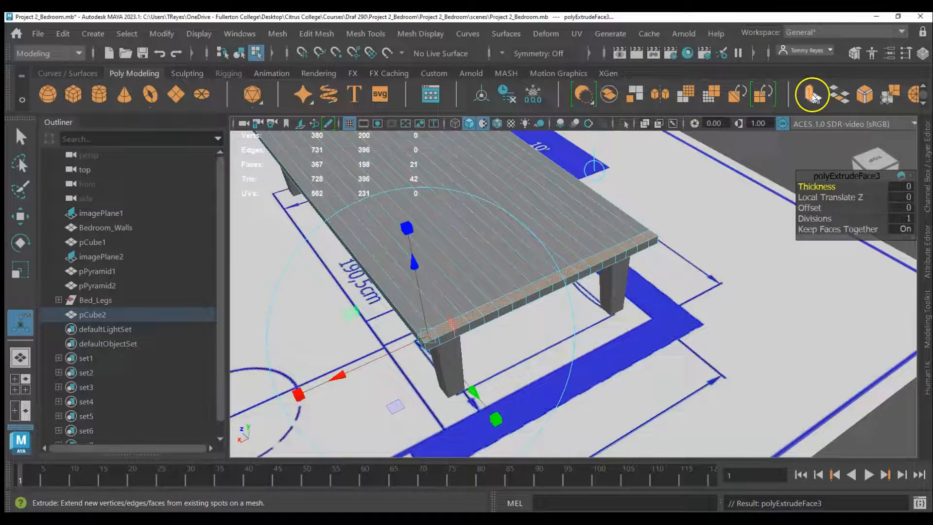
click(595, 175)
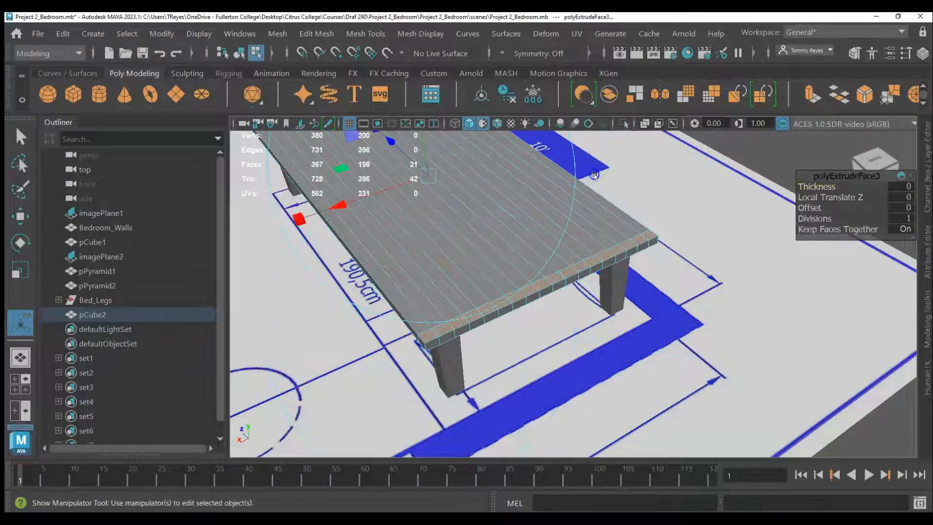
scroll(609, 362, down, 3)
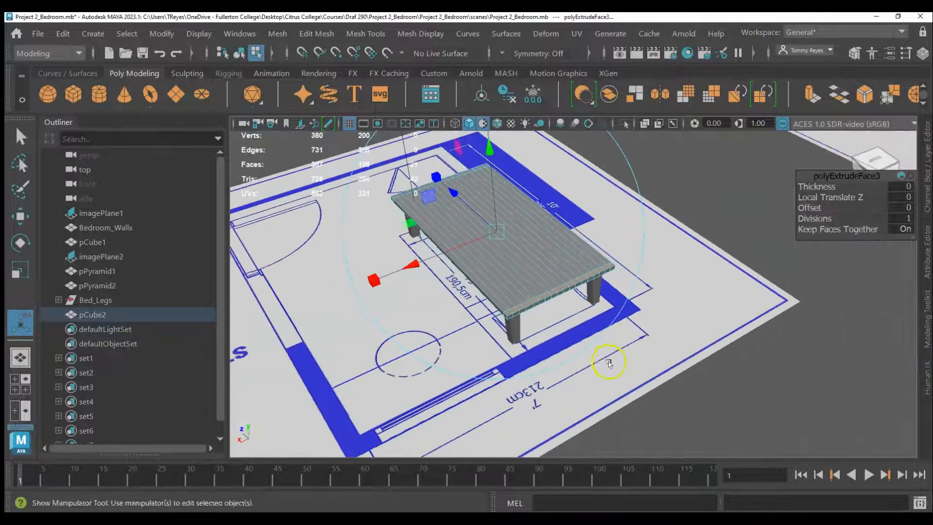
drag(495, 181, 489, 145)
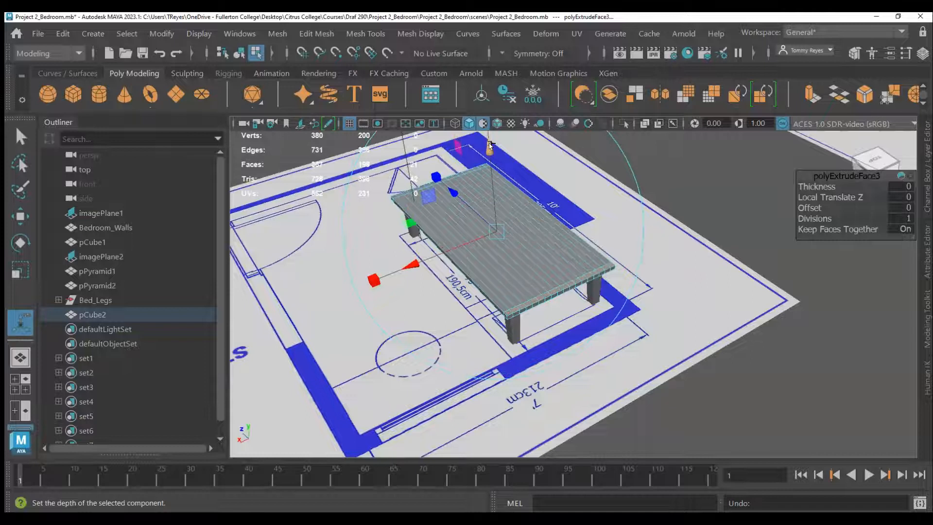
Step: Undo the border-face extrusion and the face selection made for it
key(ctrl+z)
key(ctrl+z)
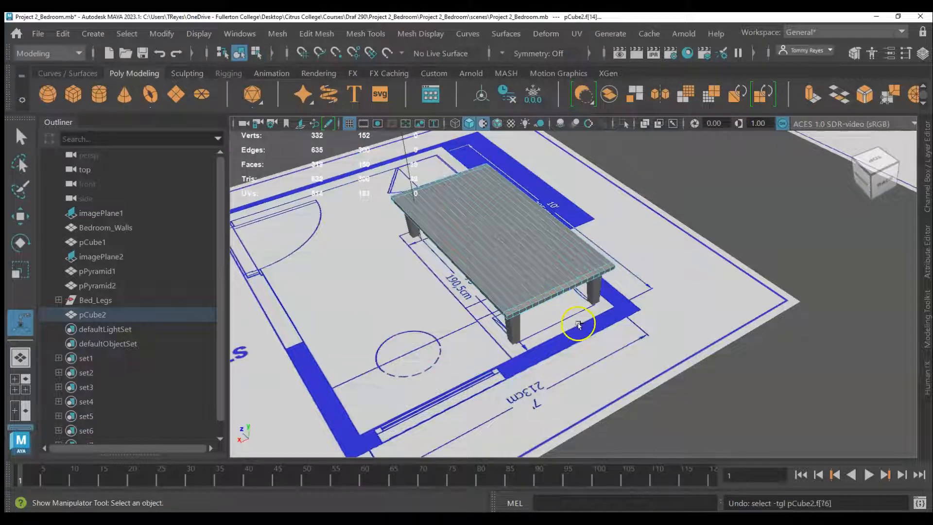
key(ctrl+z)
key(ctrl+z)
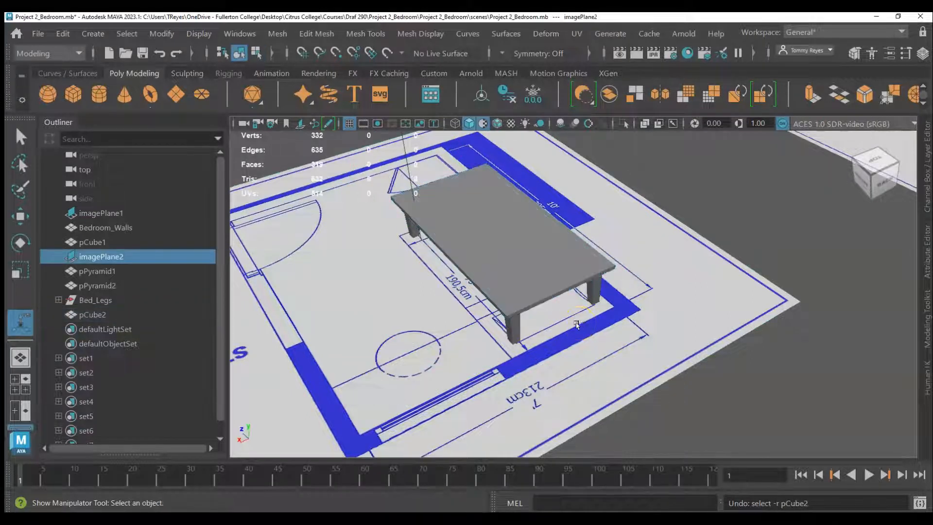
Step: Reselect the bed slab with the Select tool and try to restart the short-end face selection in face mode
key(q)
click(539, 284)
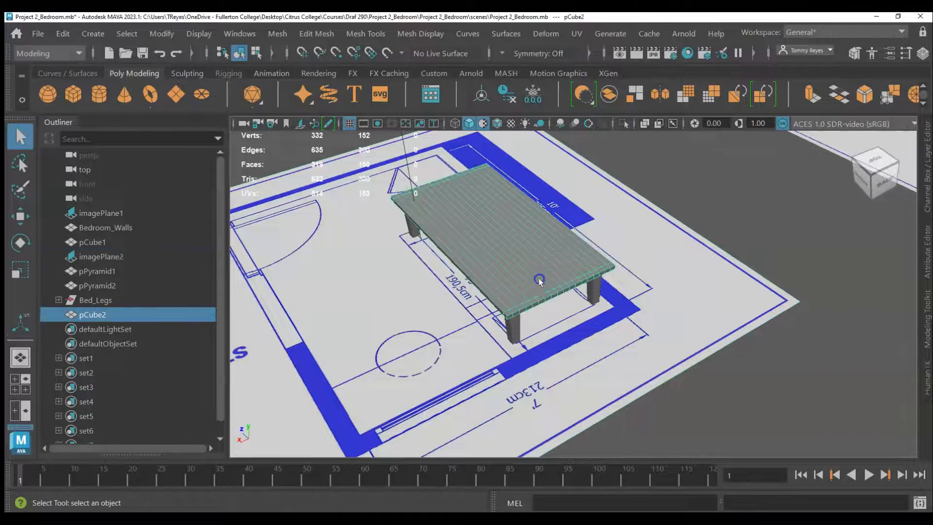
scroll(491, 313, up, 5)
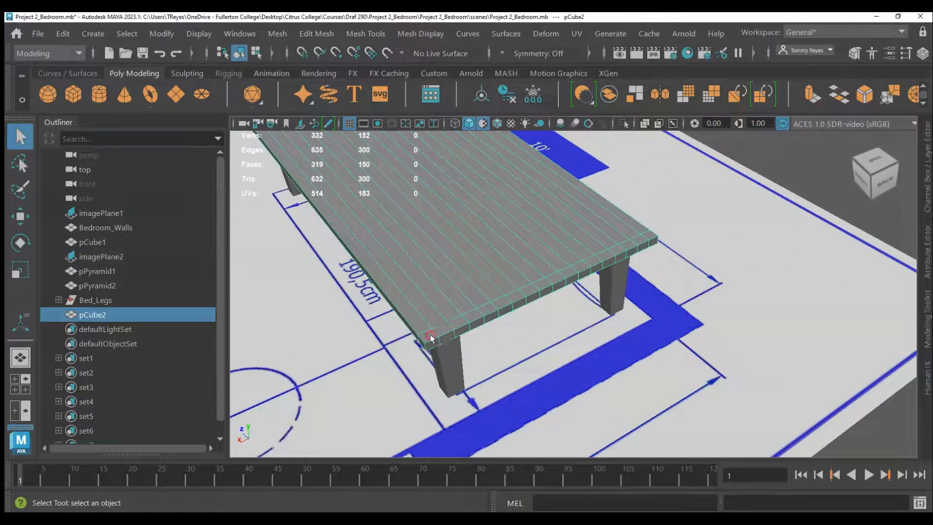
right_click(430, 334)
click(434, 155)
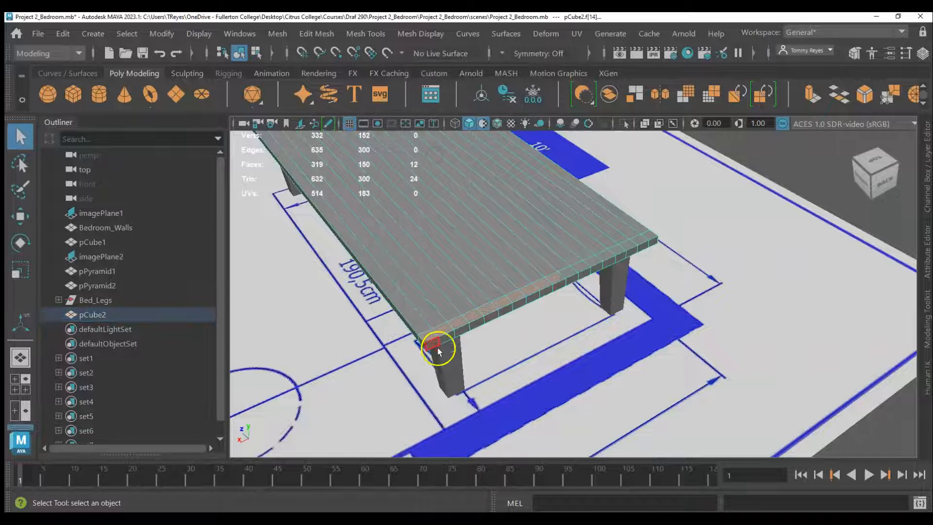
click(431, 332)
click(607, 341)
right_drag(430, 326, 436, 317)
click(437, 296)
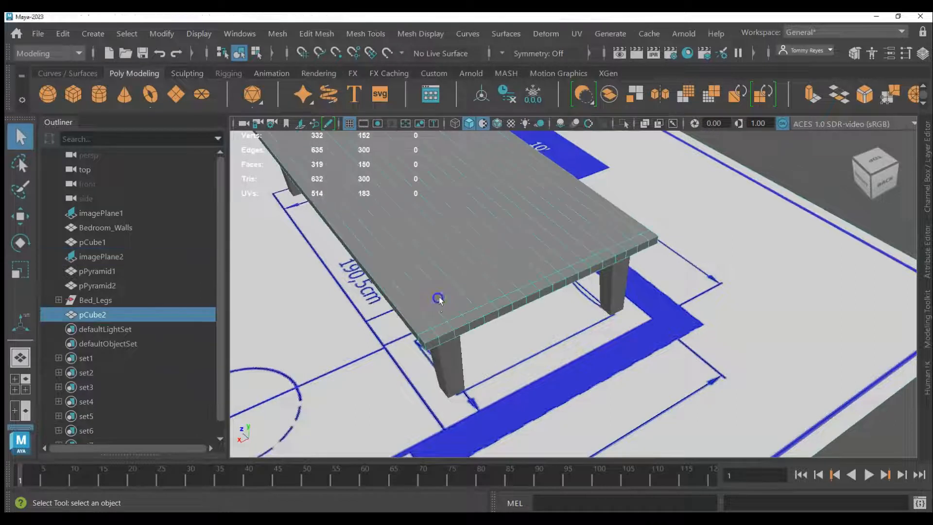
right_drag(428, 336, 430, 152)
click(434, 331)
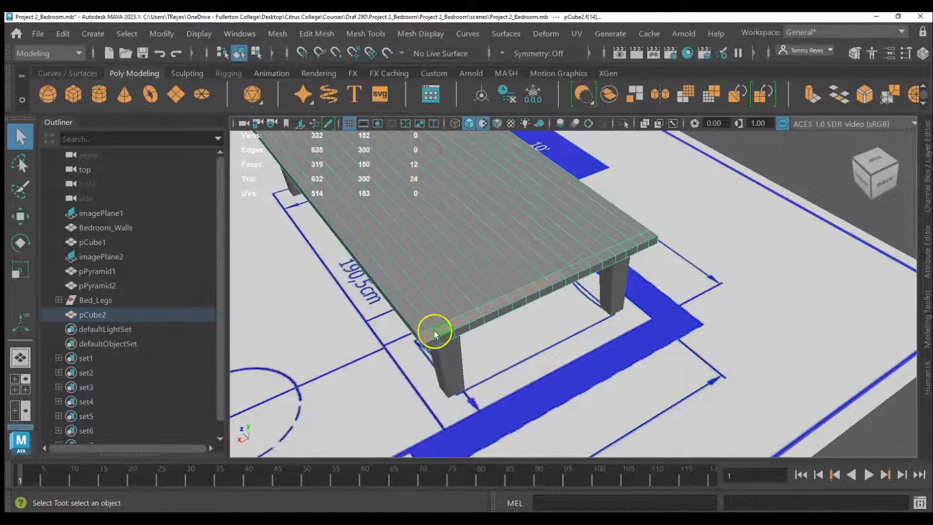
click(502, 343)
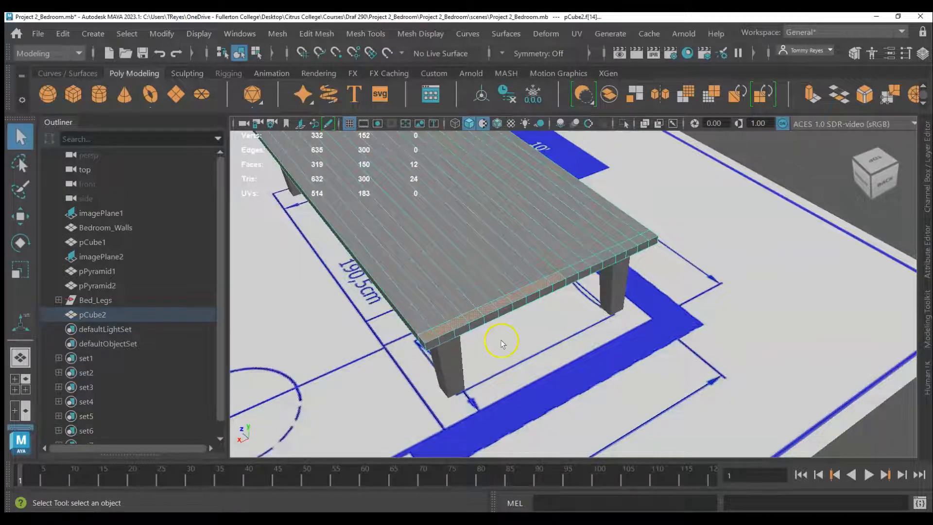
scroll(517, 353, down, 4)
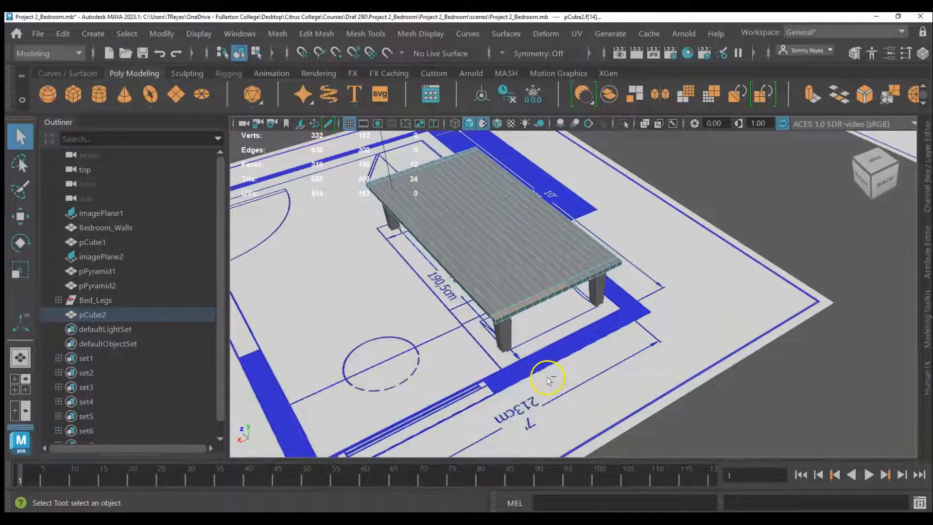
shift+drag(348, 154, 724, 359)
scroll(648, 384, down, 2)
scroll(648, 384, down, 1)
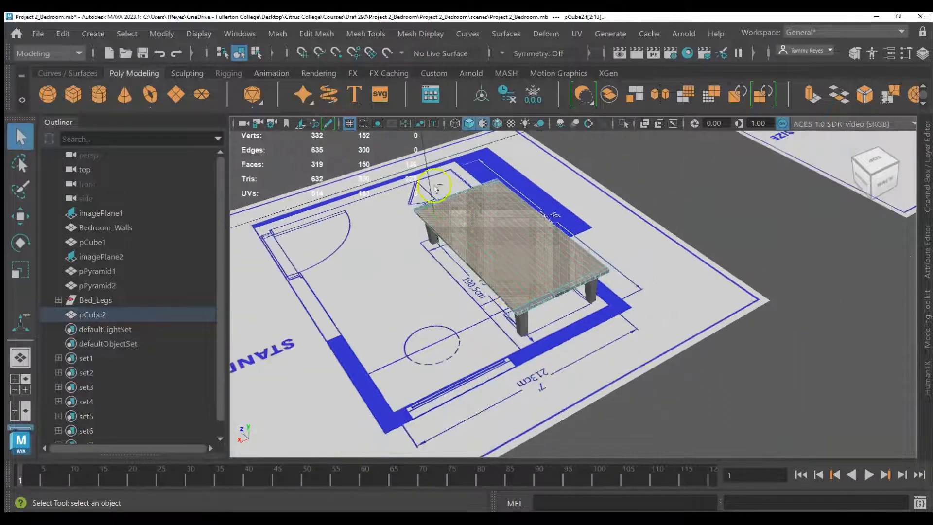
click(704, 381)
shift+drag(375, 144, 669, 361)
Step: Select the row of top border faces along the bed slab's short end, from one corner to the opposite corner
click(611, 265)
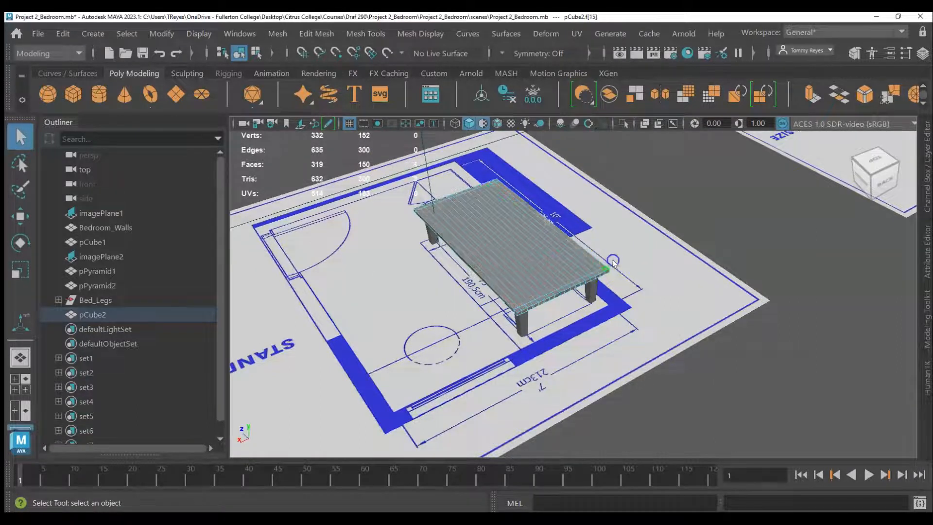
scroll(615, 267, up, 6)
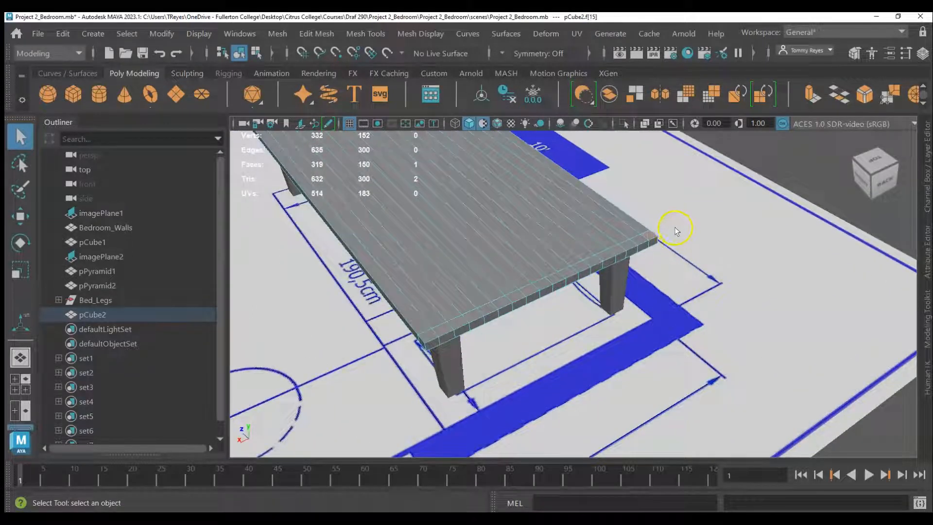
shift+click(640, 240)
shift+click(630, 244)
shift+click(618, 249)
shift+click(611, 258)
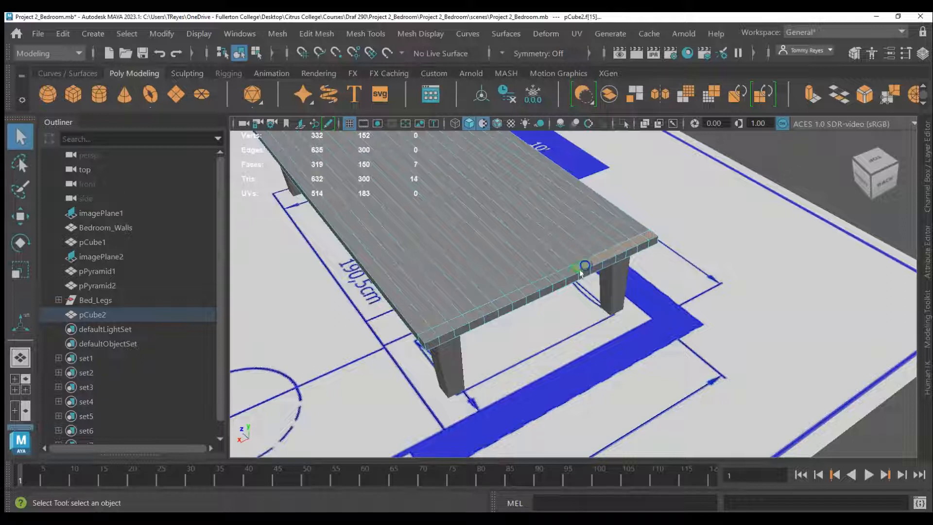
shift+click(569, 273)
shift+click(554, 278)
shift+click(537, 288)
shift+click(496, 301)
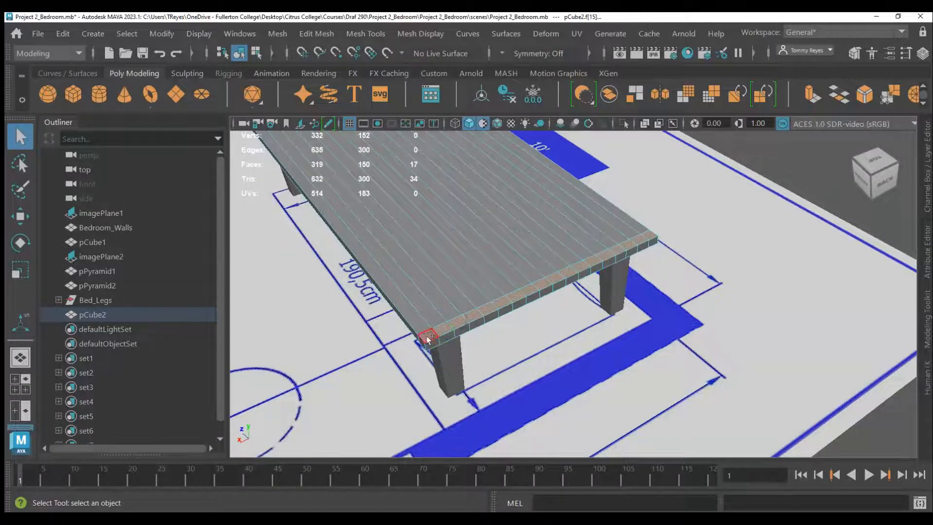
Step: Try to extrude the selected short-end border faces upward with a Local Translate Z of about 32, and undo the raise
click(808, 94)
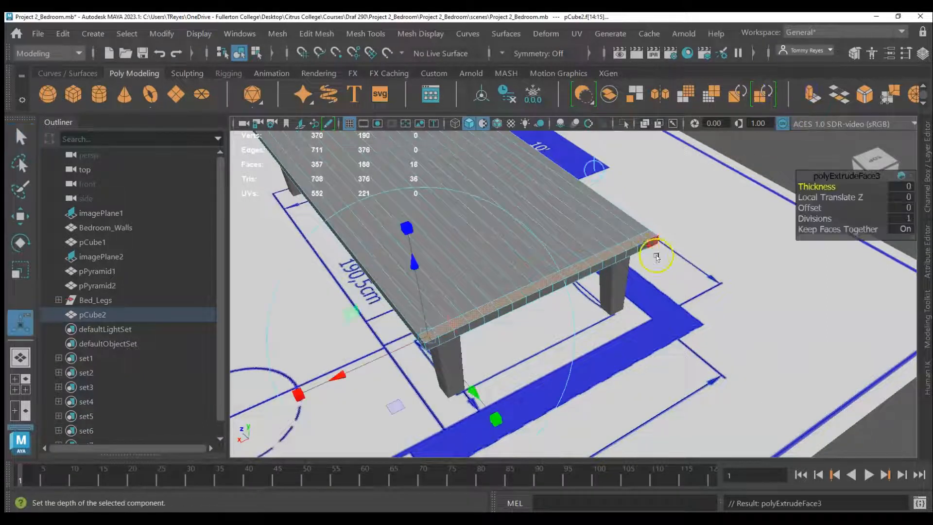
drag(423, 309, 421, 279)
drag(421, 277, 420, 276)
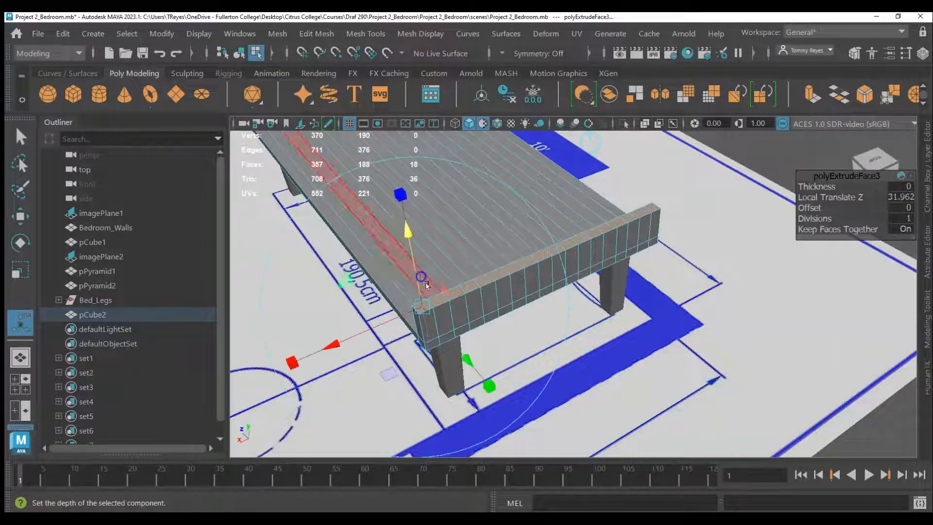
alt+drag(369, 315, 706, 269)
scroll(707, 268, down, 3)
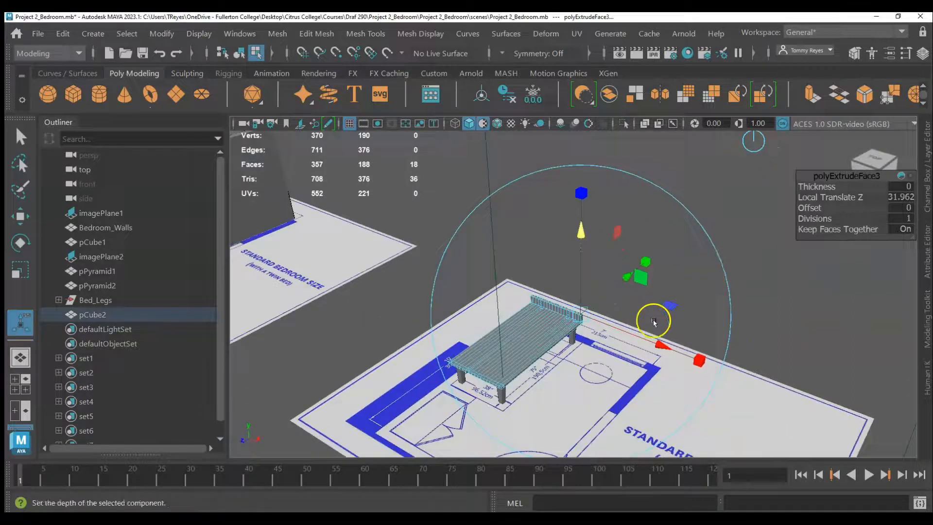
scroll(651, 323, up, 5)
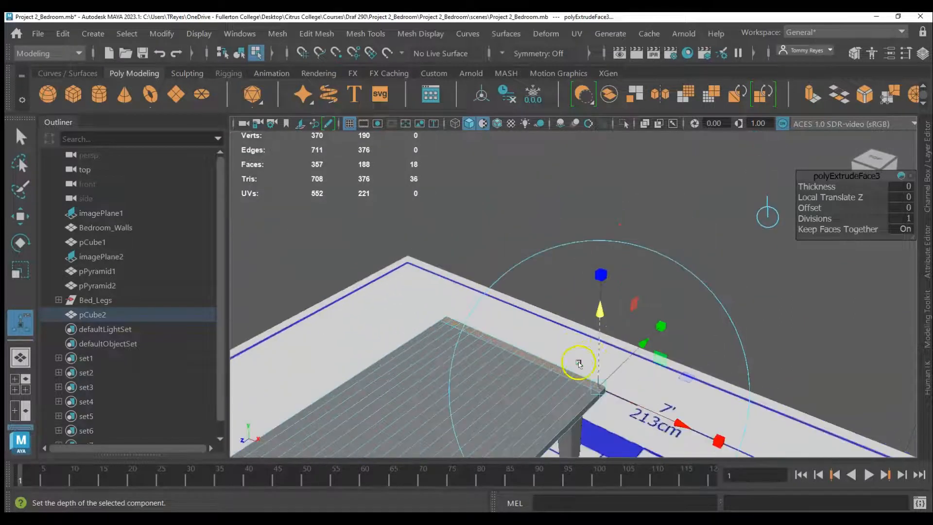
Step: Add the long top border faces on both sides of the bed slab to the selection
key(q)
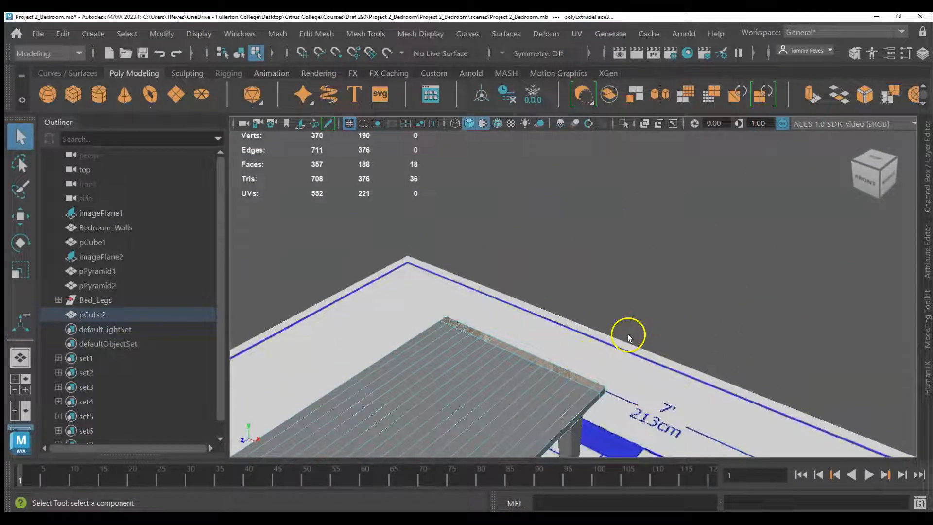
shift+click(427, 328)
scroll(645, 282, down, 3)
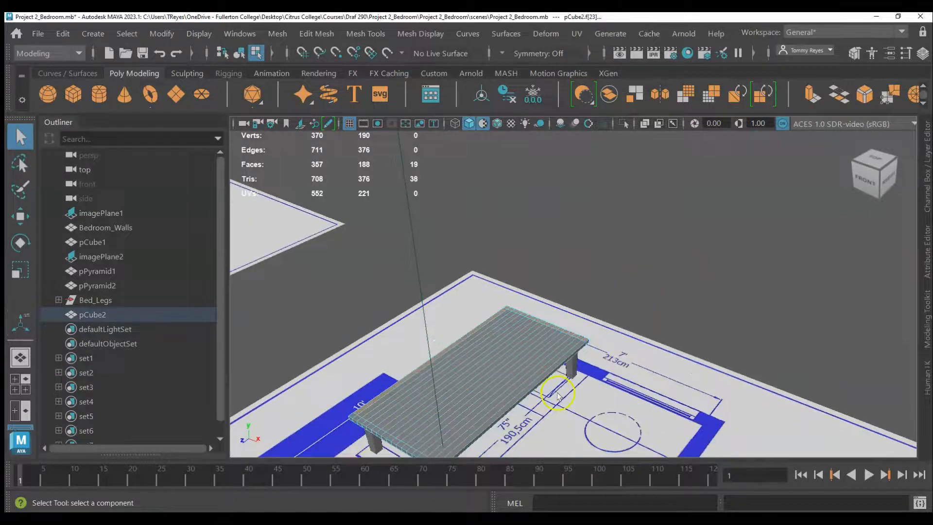
shift+click(537, 385)
scroll(562, 298, down, 4)
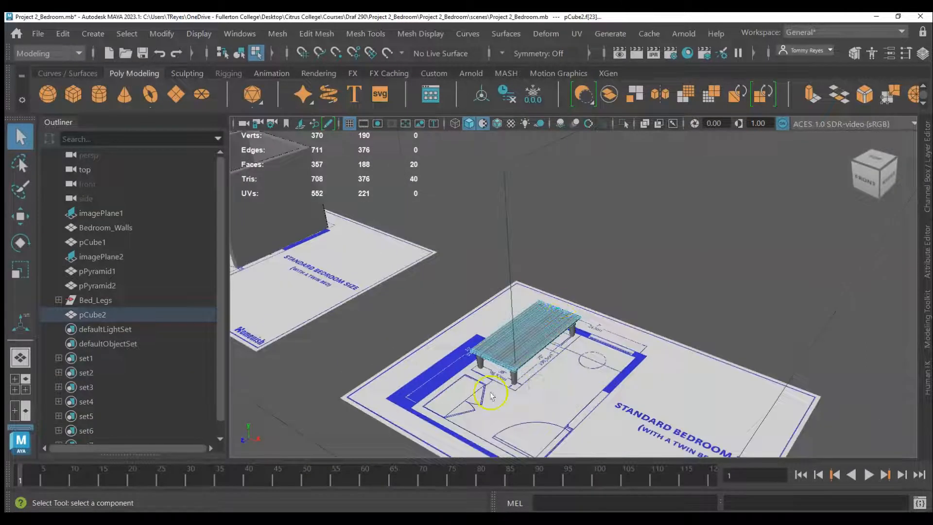
Step: Add every top border face along the slab's other short end to the selection, from corner to corner, completing the border ring
scroll(480, 395, up, 4)
scroll(465, 405, down, 3)
alt+drag(466, 405, 567, 260)
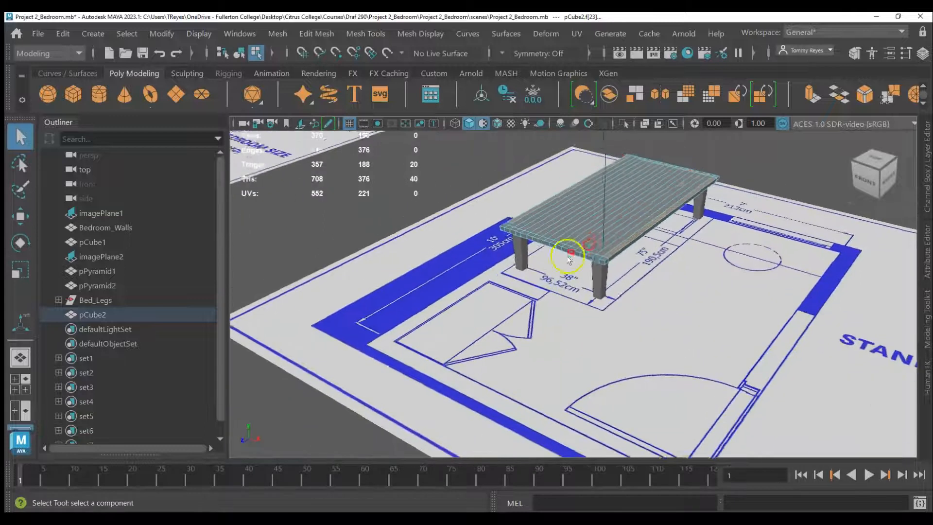
scroll(566, 261, up, 5)
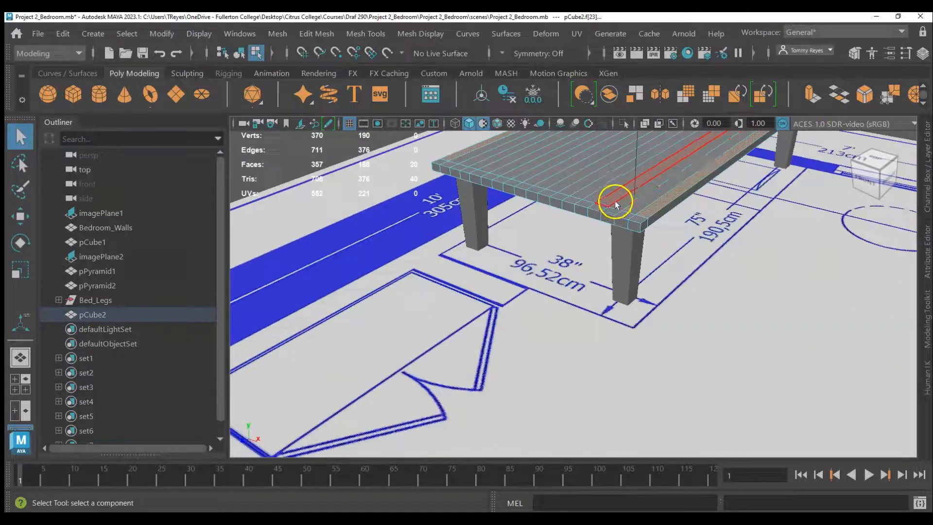
scroll(617, 199, up, 3)
alt+drag(618, 193, 631, 301)
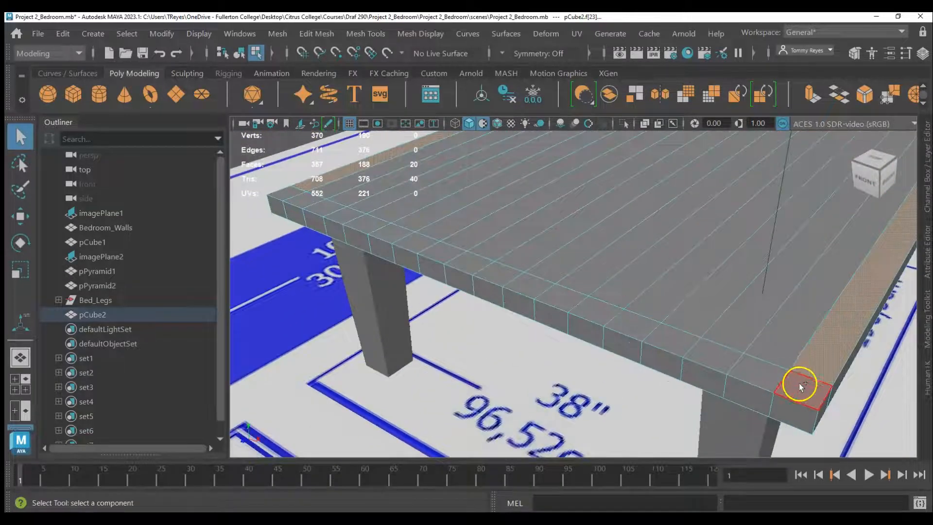
shift+click(799, 383)
shift+click(745, 366)
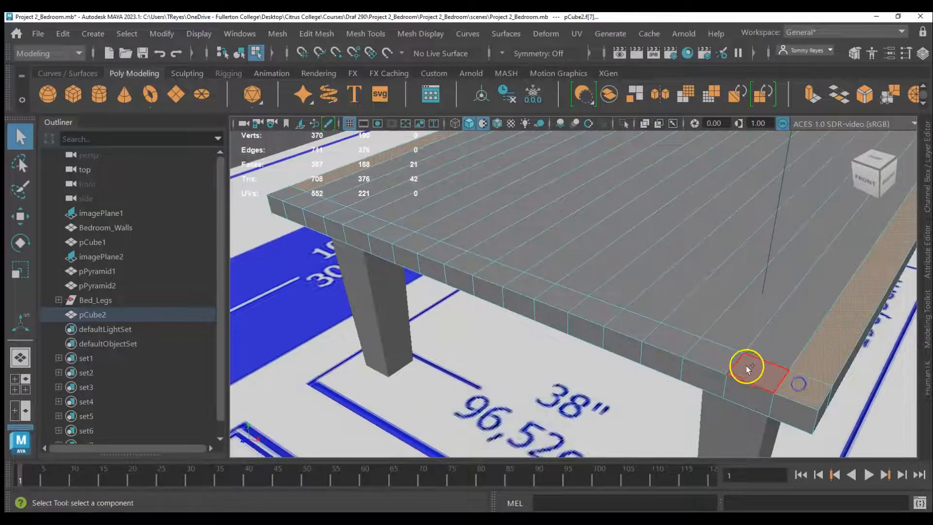
shift+click(707, 348)
shift+click(661, 335)
shift+click(623, 320)
shift+click(585, 308)
shift+click(558, 297)
shift+click(527, 287)
shift+click(499, 280)
shift+click(437, 255)
shift+click(414, 246)
shift+click(362, 224)
shift+click(336, 217)
shift+click(313, 209)
shift+click(290, 203)
shift+click(290, 203)
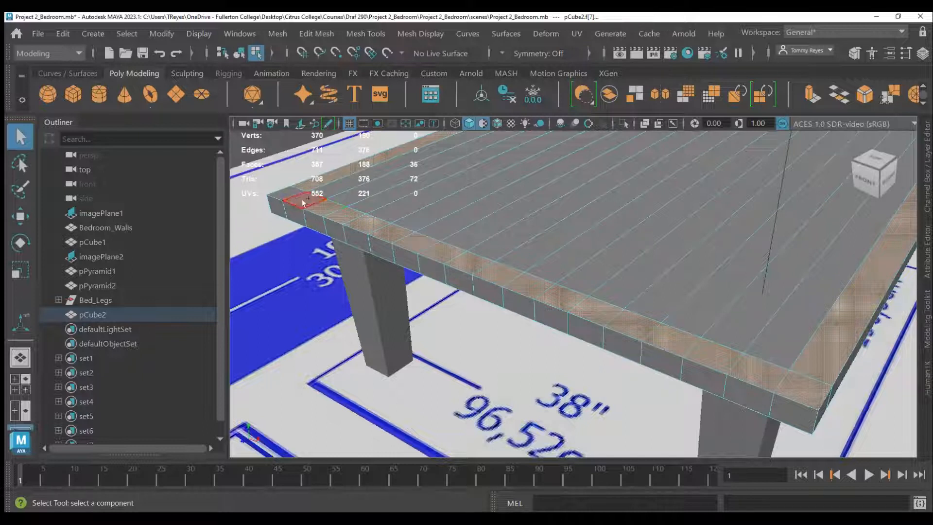
shift+click(289, 200)
Step: Extrude the complete top border ring upward to a Local Translate Z of about 38.76 to form the bed-frame rails
scroll(316, 327, down, 5)
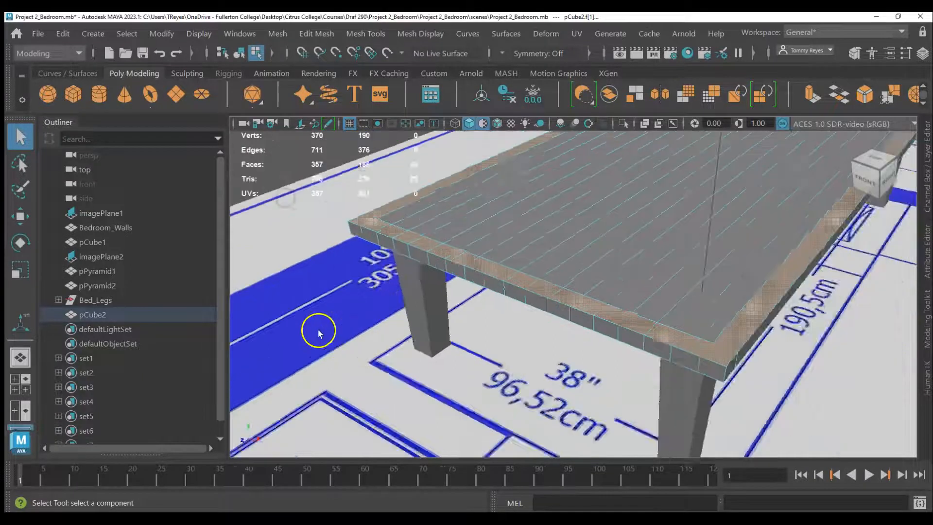
click(811, 103)
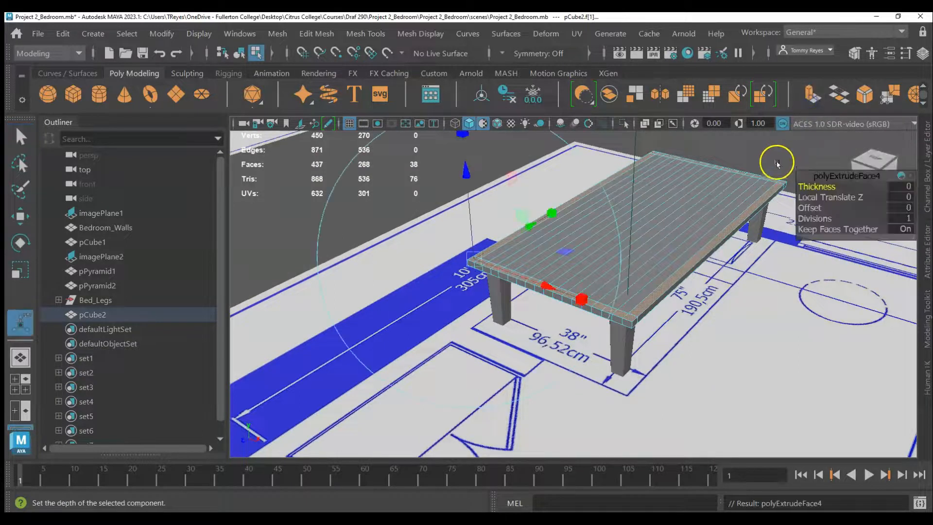
drag(472, 222, 470, 197)
alt+middle_drag(894, 294, 709, 412)
scroll(519, 276, up, 5)
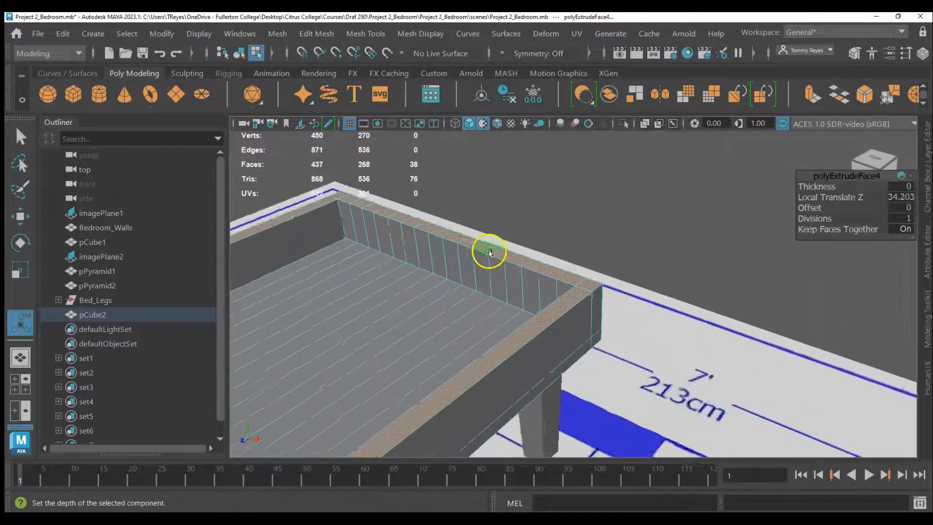
middle_drag(674, 262, 678, 242)
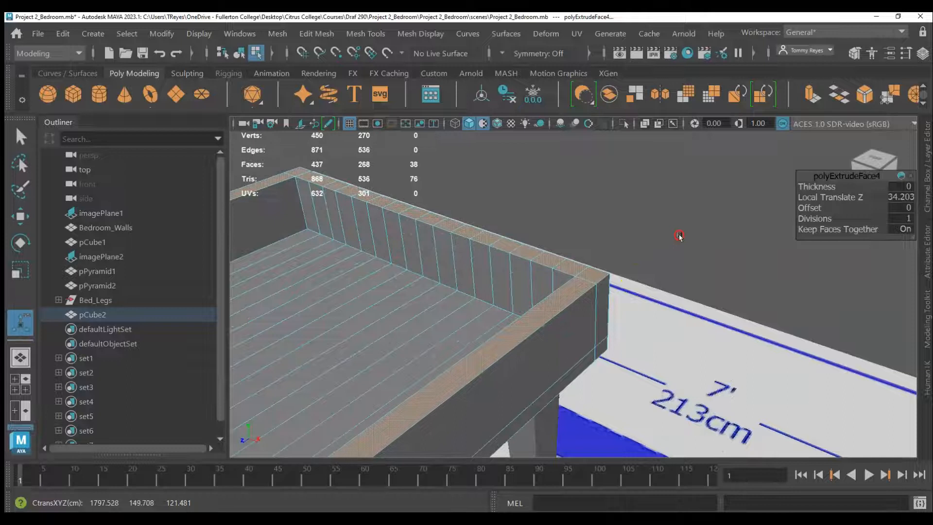
alt+drag(669, 252, 651, 265)
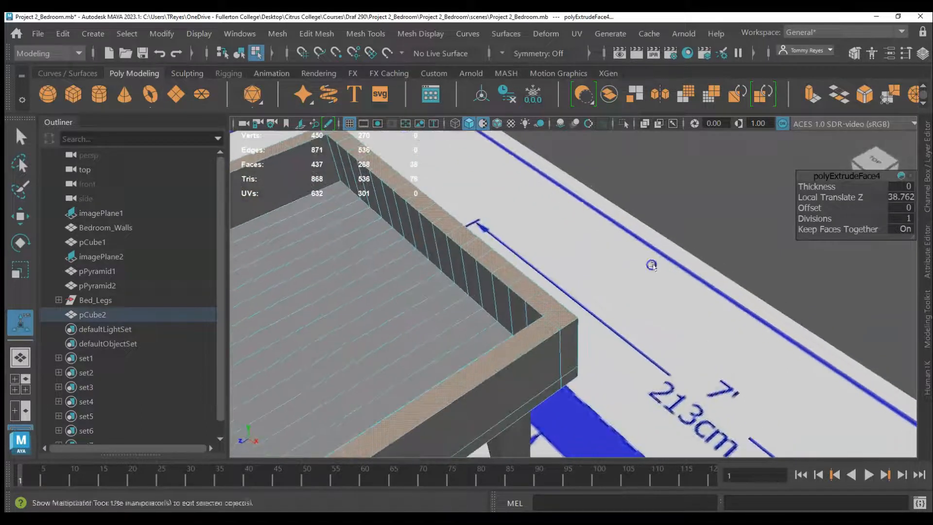
alt+drag(598, 247, 733, 275)
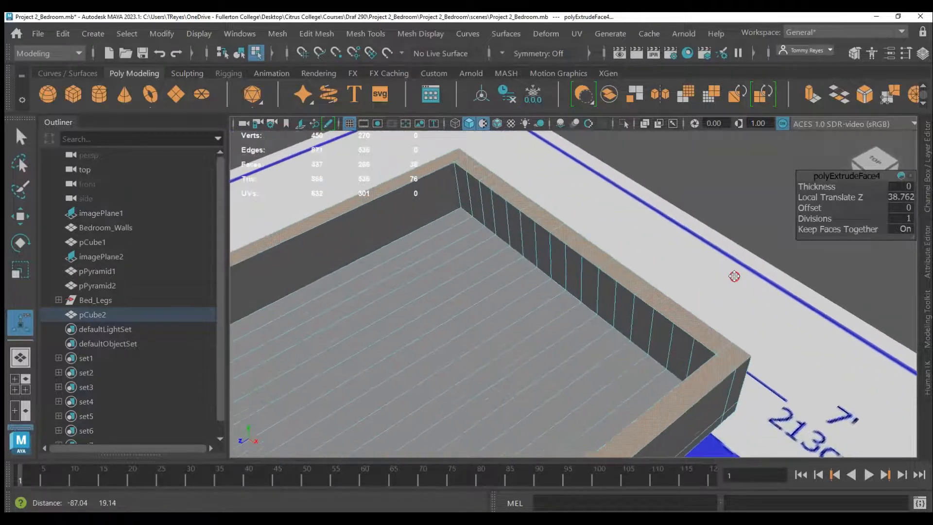
Step: Select only the top faces of the raised rail at the headboard end, from one corner to the other
key(q)
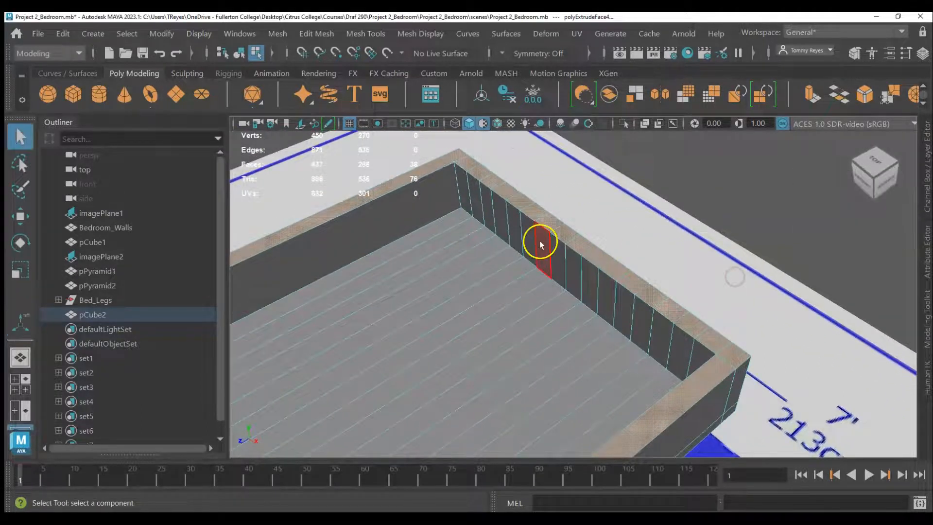
click(459, 156)
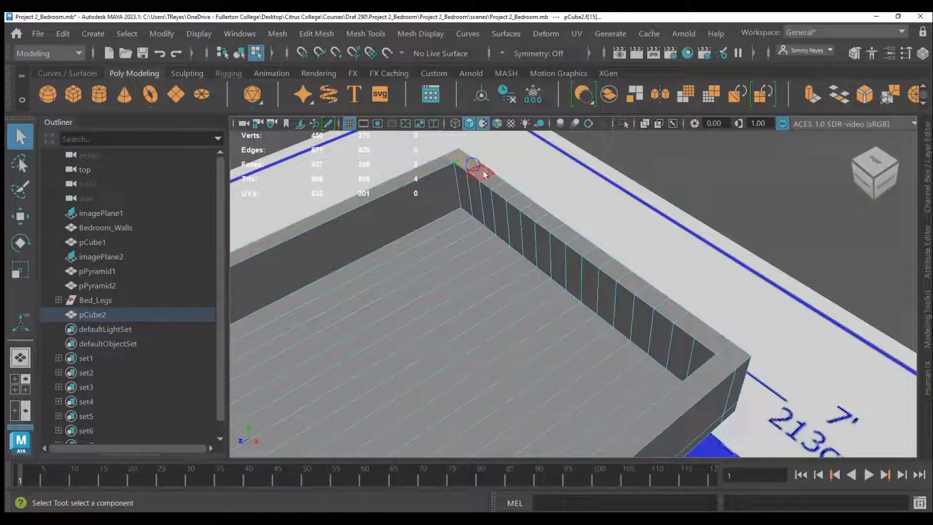
shift+double_click(520, 202)
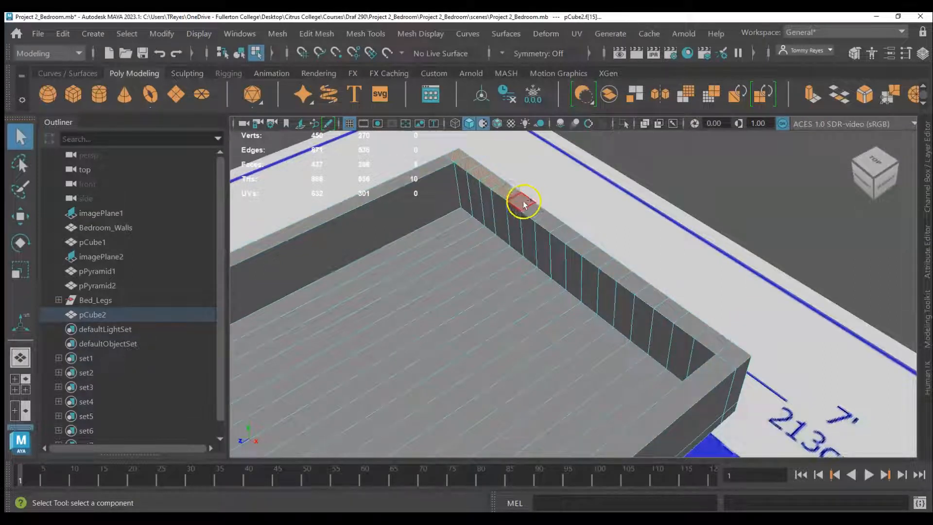
shift+click(520, 204)
shift+click(535, 211)
shift+click(554, 222)
shift+click(571, 231)
shift+click(580, 245)
shift+click(599, 257)
shift+click(617, 267)
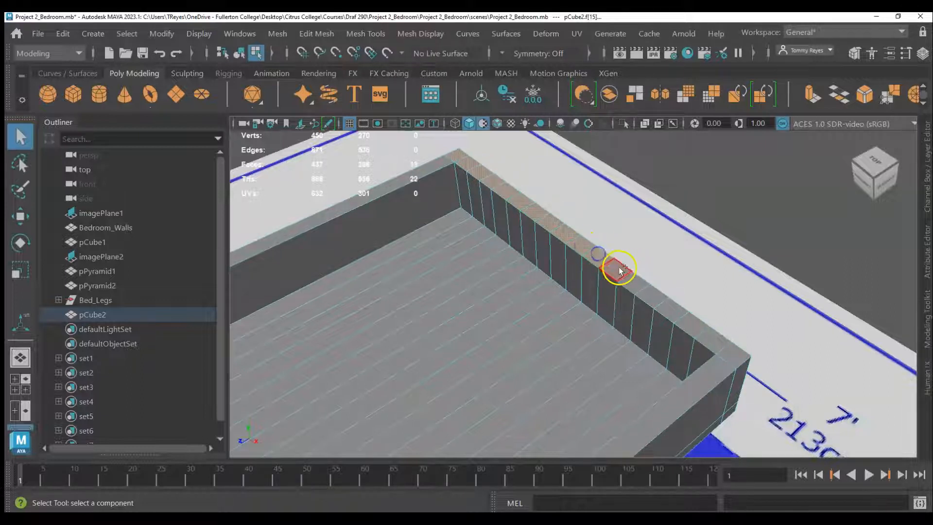
shift+click(641, 284)
shift+click(673, 309)
shift+click(697, 323)
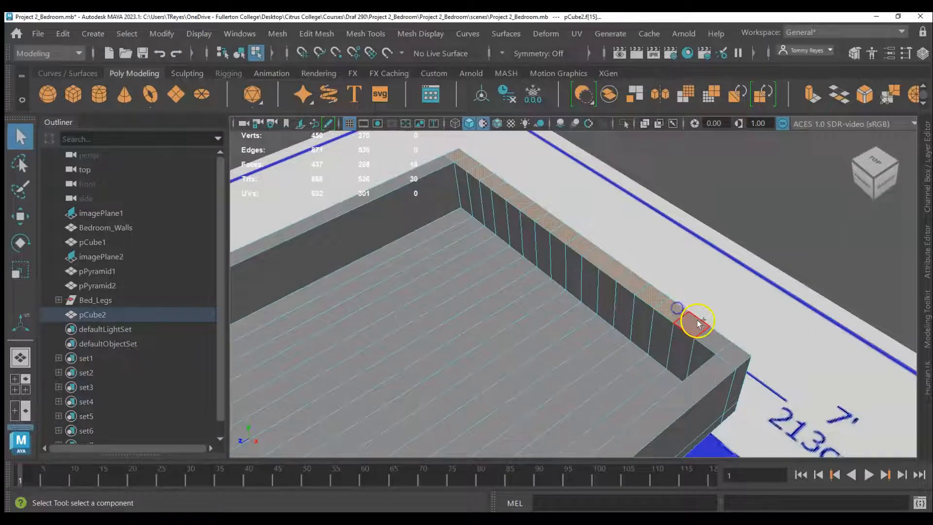
shift+click(730, 343)
Step: Extrude the selected headboard-end faces upward with a Local Translate Z of about 22.5
click(810, 94)
drag(747, 318, 760, 285)
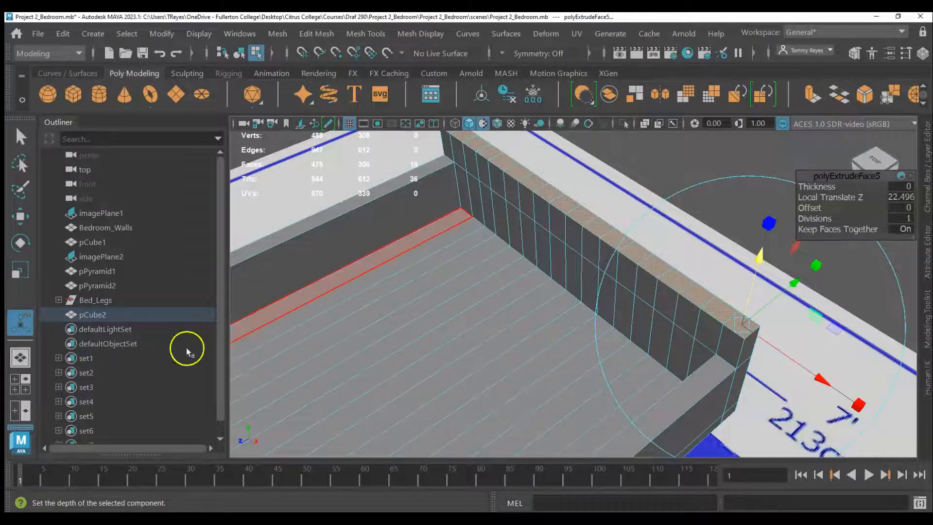
scroll(444, 390, down, 1)
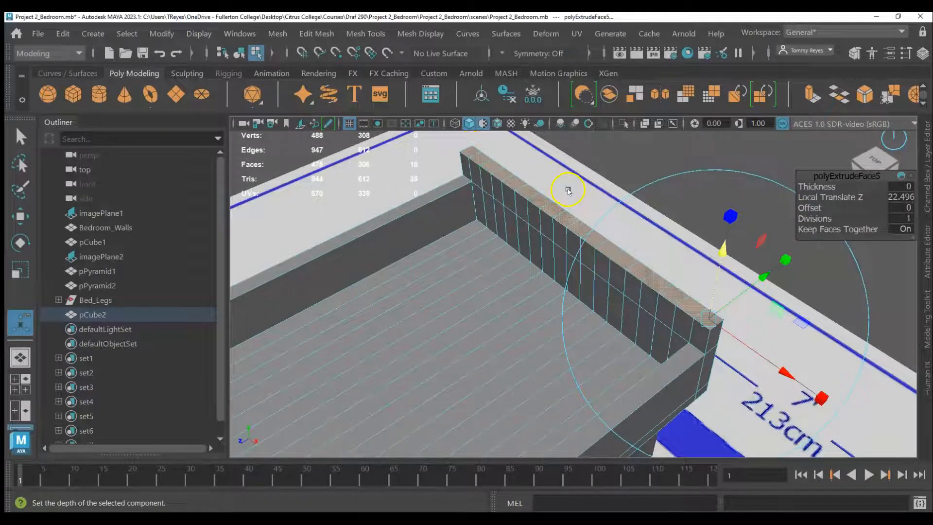
scroll(566, 291, down, 2)
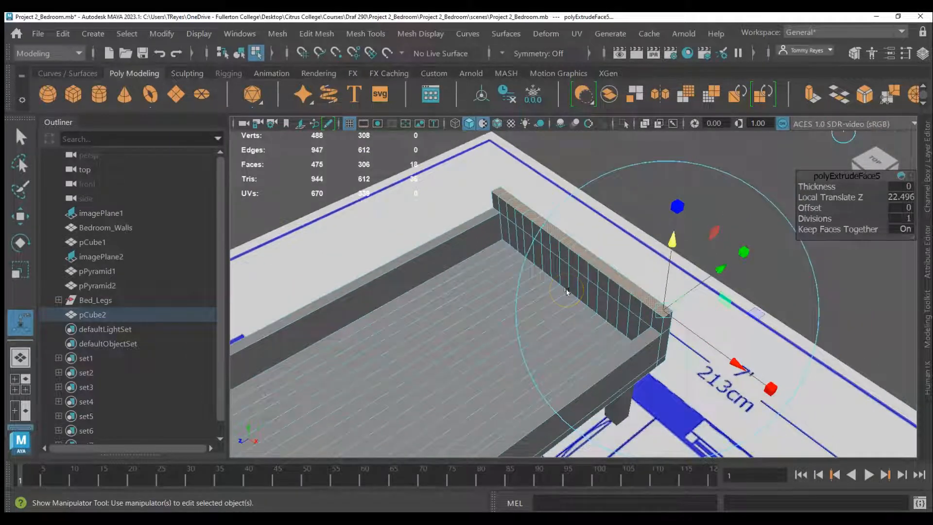
Step: Select every other top face along the headboard rail, including both corner faces, as bases for the headboard slats
key(q)
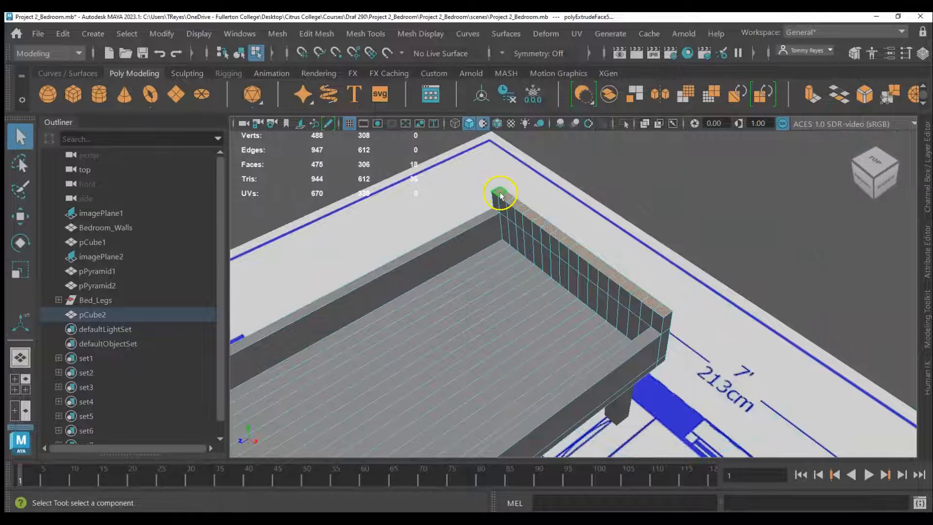
click(500, 192)
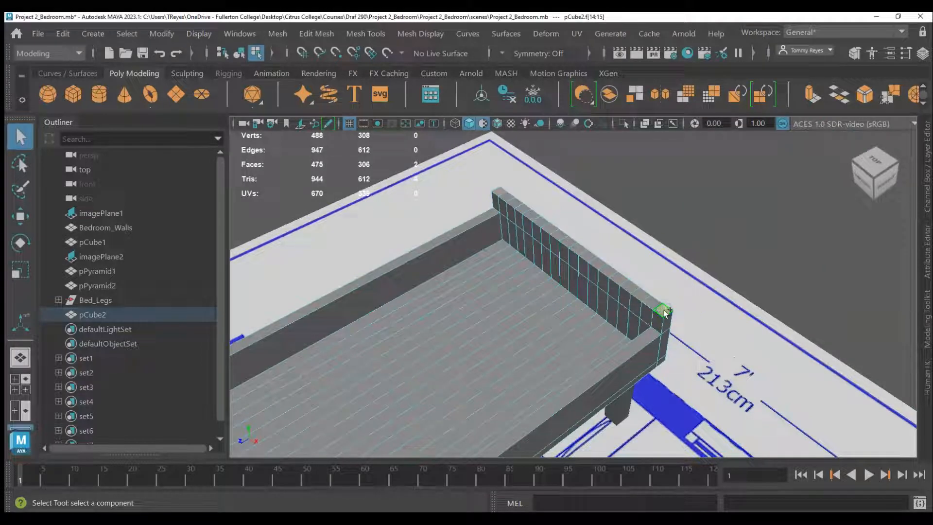
shift+click(640, 292)
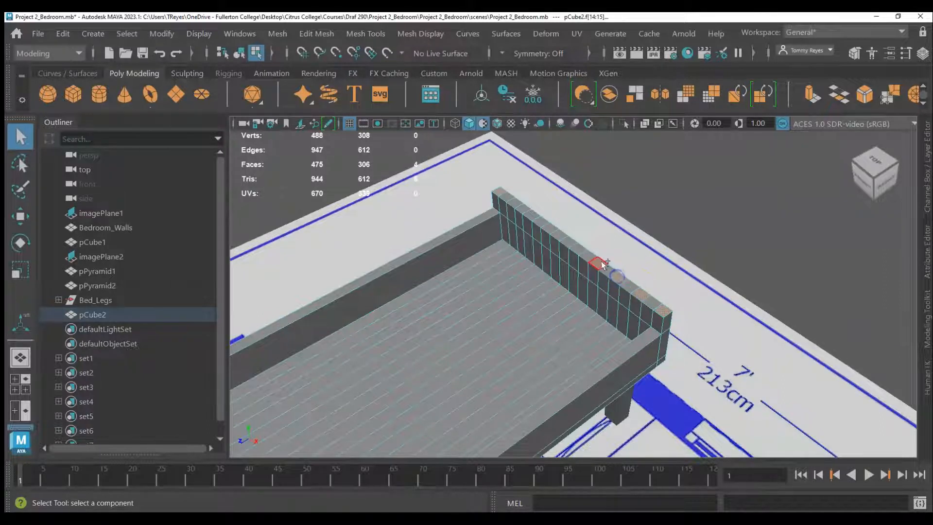
shift+click(579, 246)
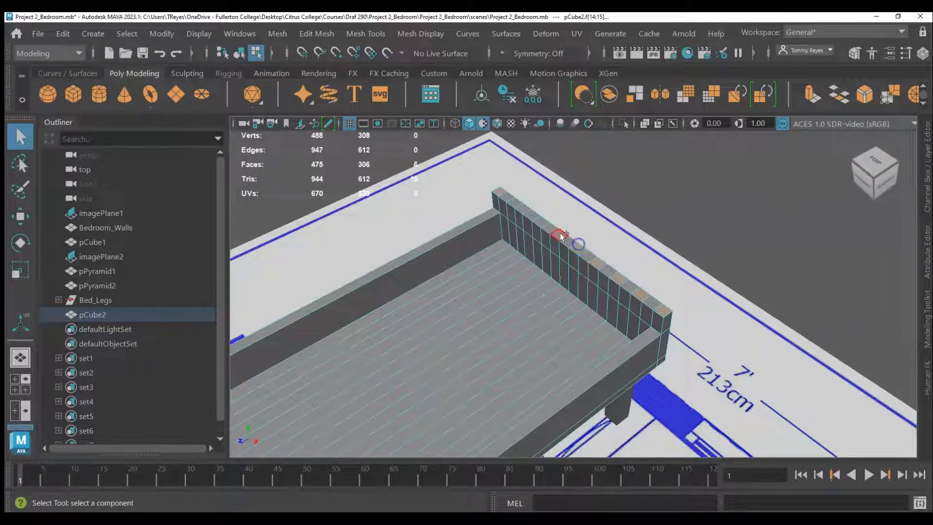
shift+click(525, 209)
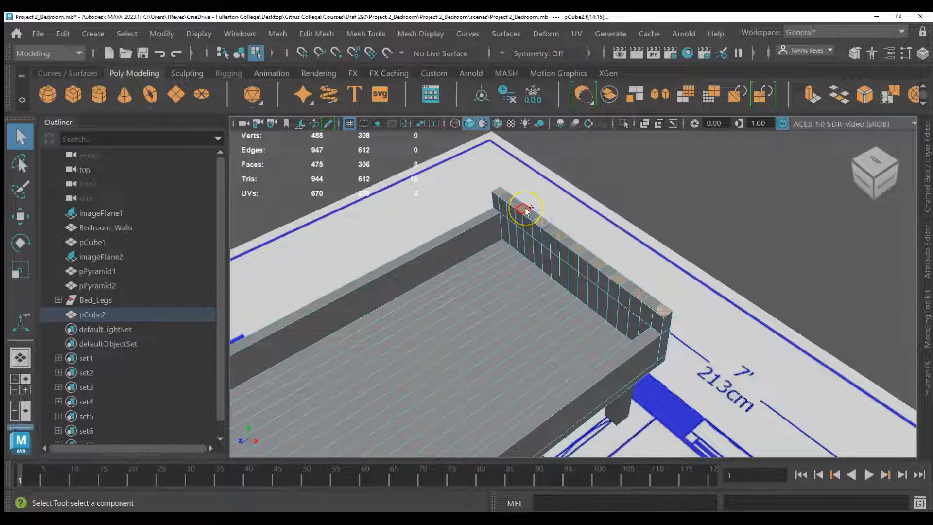
shift+click(600, 250)
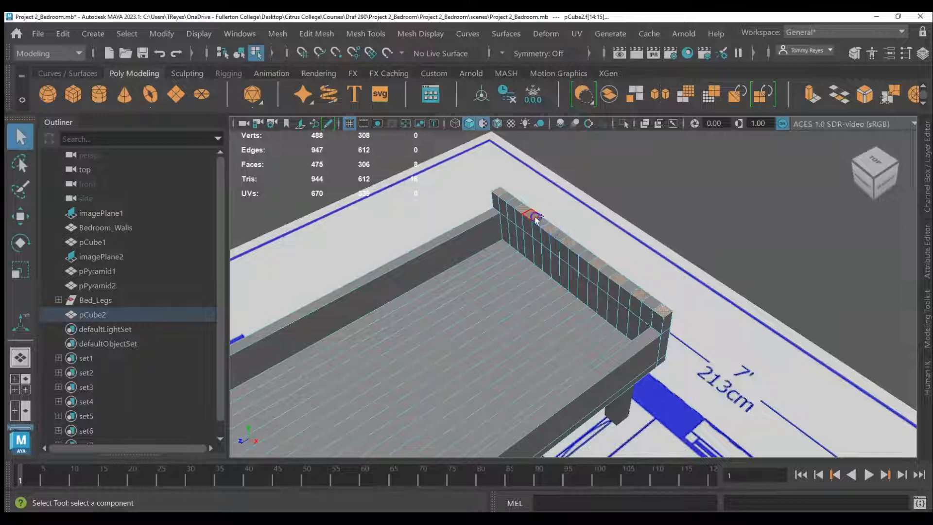
shift+click(640, 289)
Step: Extrude the selected alternating headboard faces upward with a Local Translate Z of about 126.24 to form vertical slats
click(810, 95)
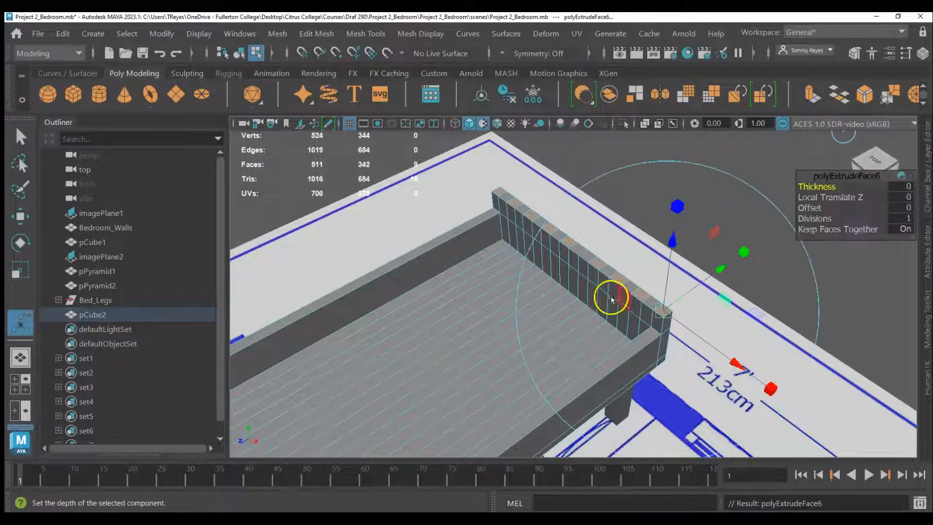
drag(678, 238, 667, 135)
scroll(686, 341, down, 4)
scroll(616, 297, up, 1)
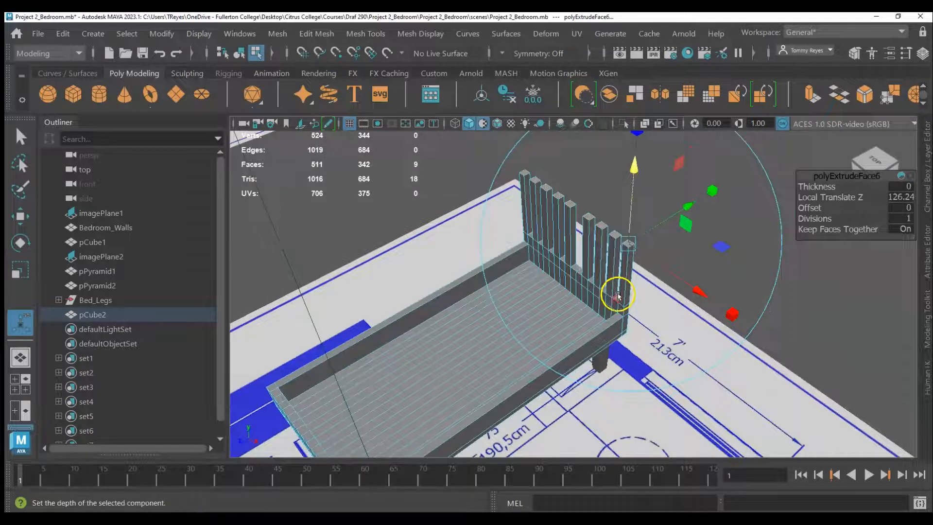
key(q)
Step: Select only the top faces of the two outermost headboard posts and extrude them slightly upward, by about one rail thickness
scroll(619, 243, up, 3)
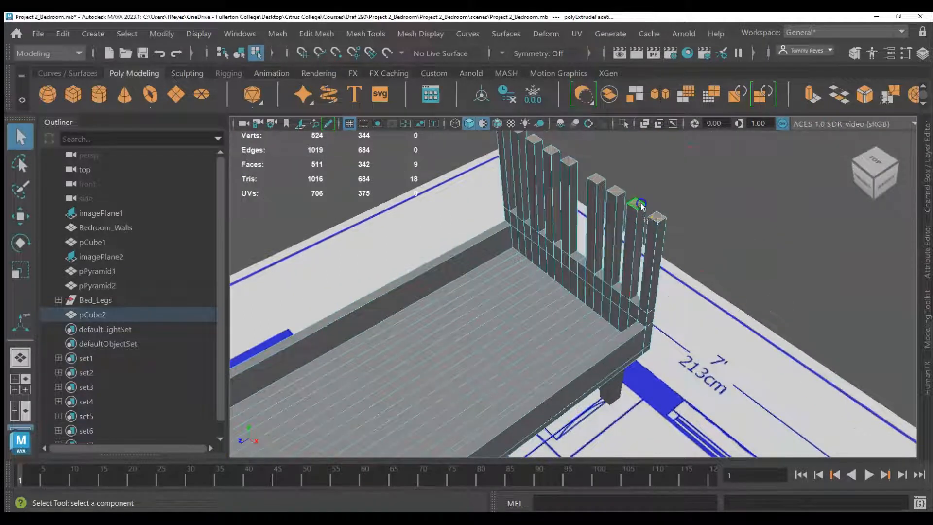
scroll(672, 322, down, 1)
click(637, 226)
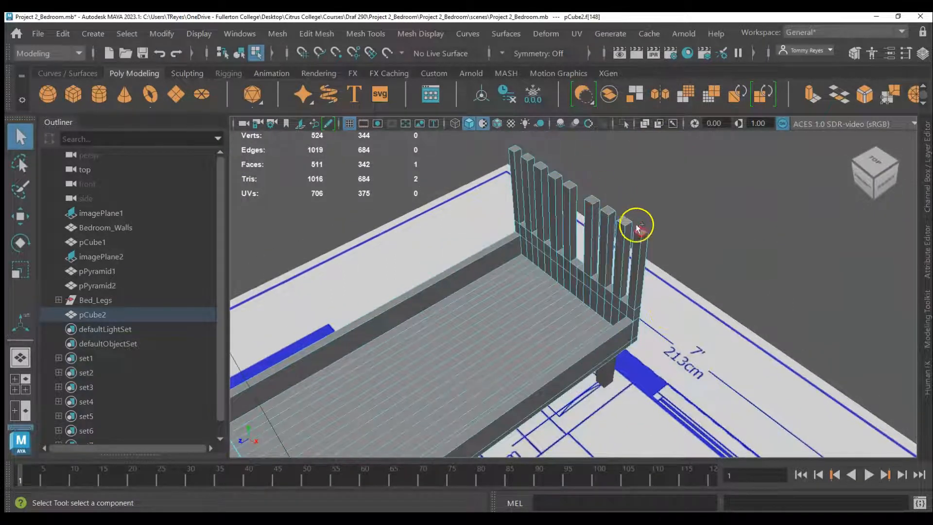
click(516, 148)
shift+click(516, 148)
click(810, 94)
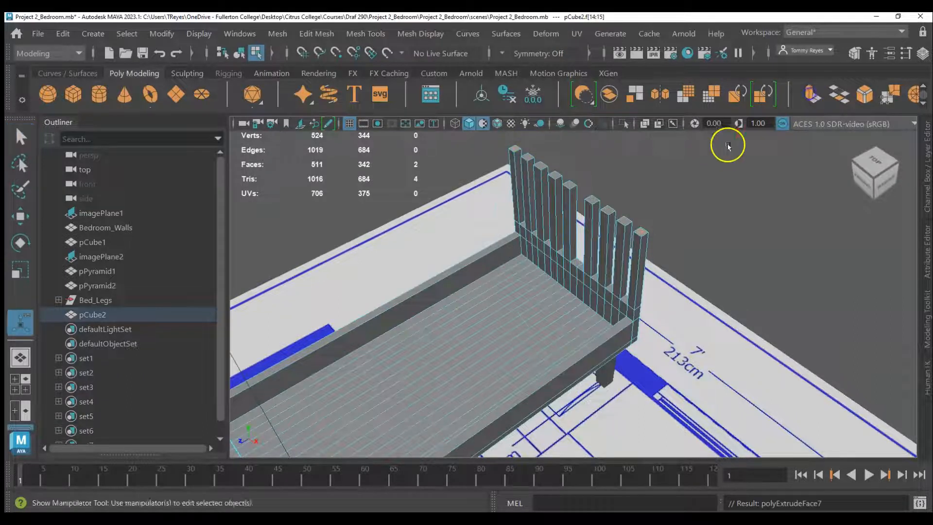
drag(646, 195, 651, 180)
key(q)
Step: Extrude the inner side face of one raised corner post across to the opposite post, Local Translate Z about 229.12, as the headboard's top rail
click(520, 146)
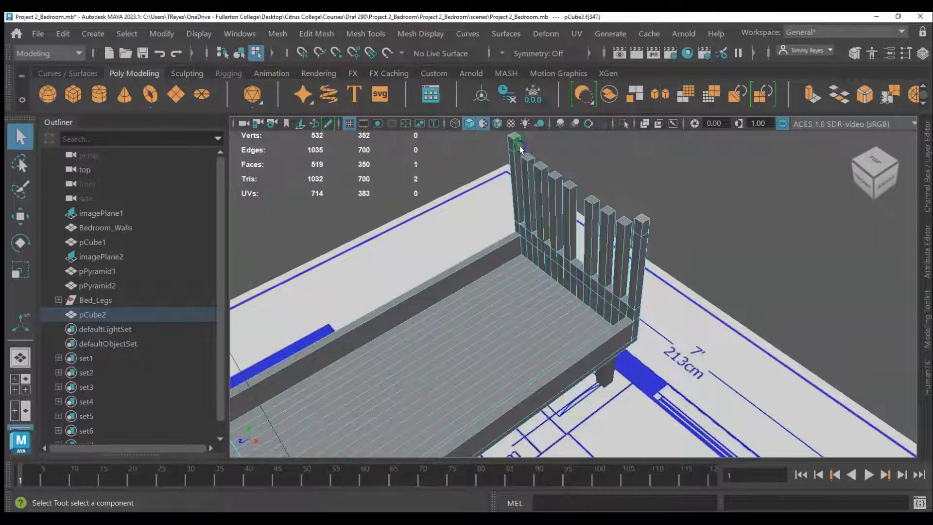
click(808, 95)
drag(557, 170, 700, 247)
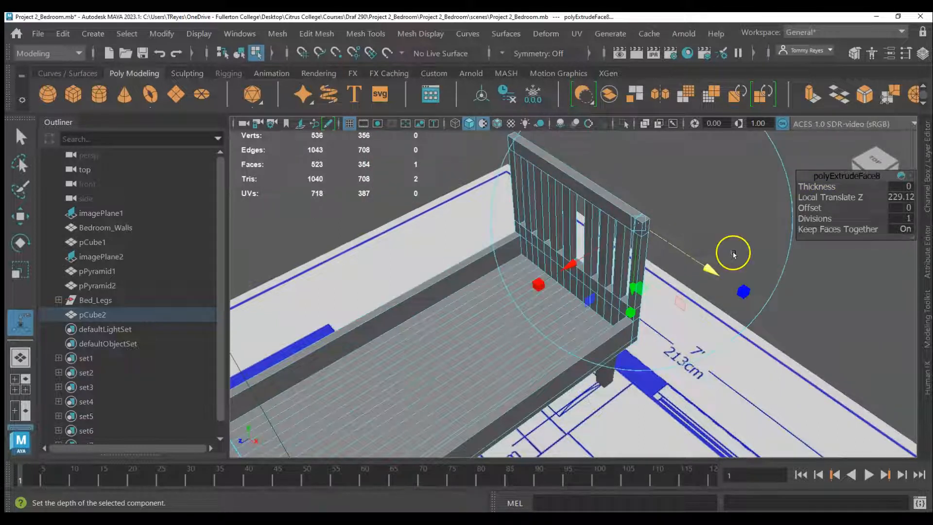
scroll(733, 253, down, 5)
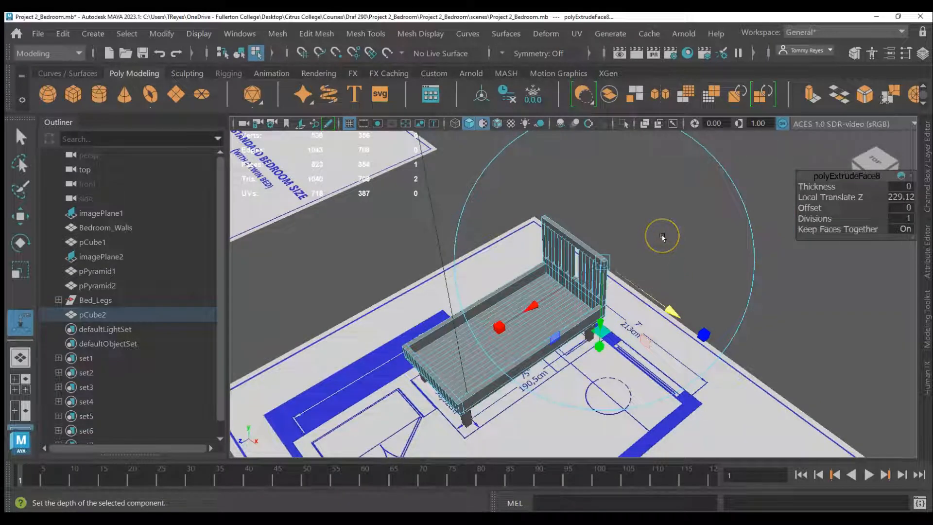
key(q)
click(656, 219)
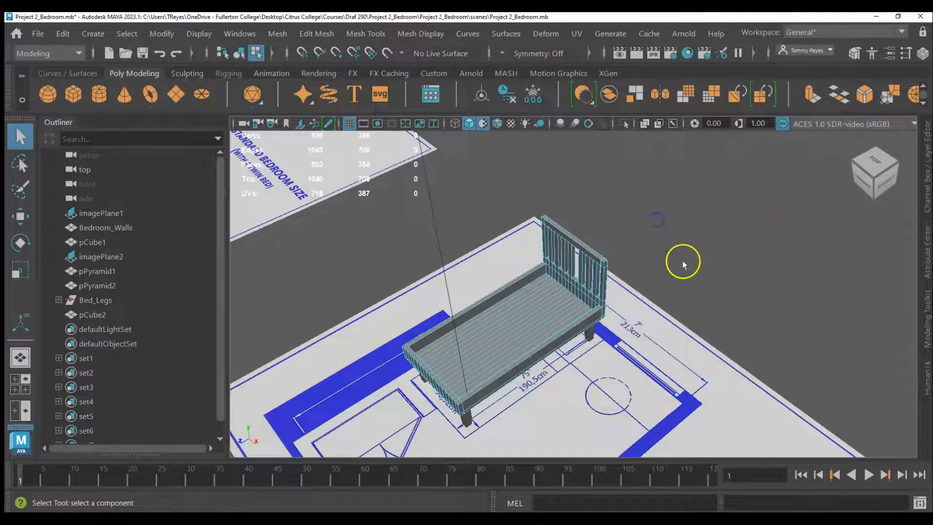
Step: Rename the finished bed mesh pCube2 as Bed Frame and deselect it
scroll(681, 262, down, 4)
drag(398, 223, 682, 394)
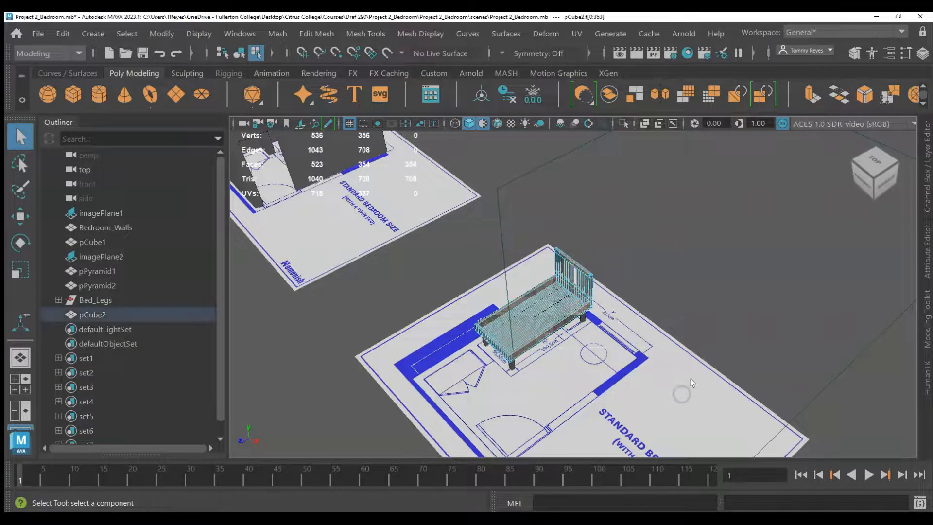
click(93, 317)
double_click(101, 316)
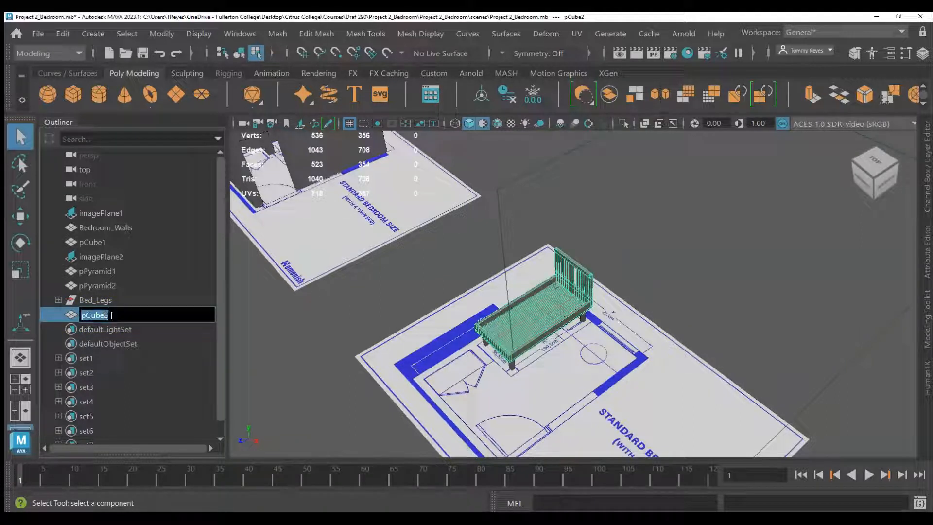
text(Bed Frame)
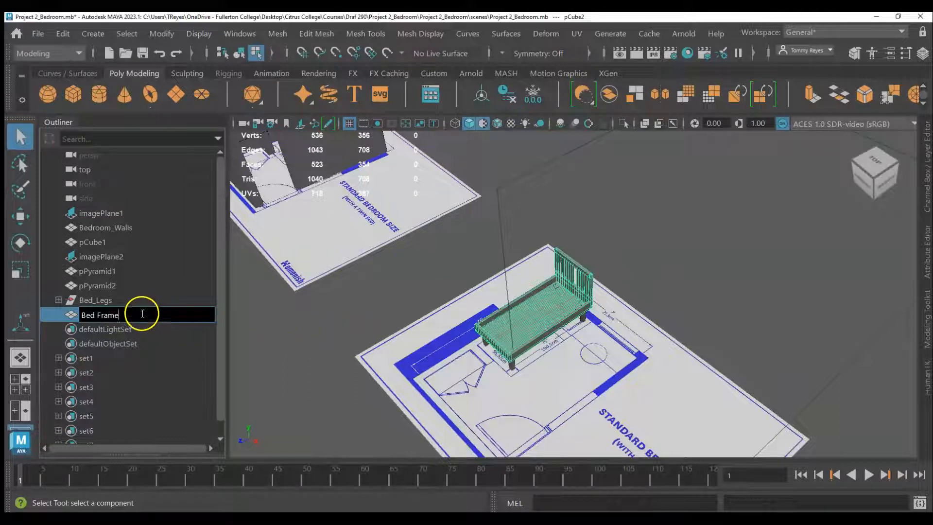
click(428, 317)
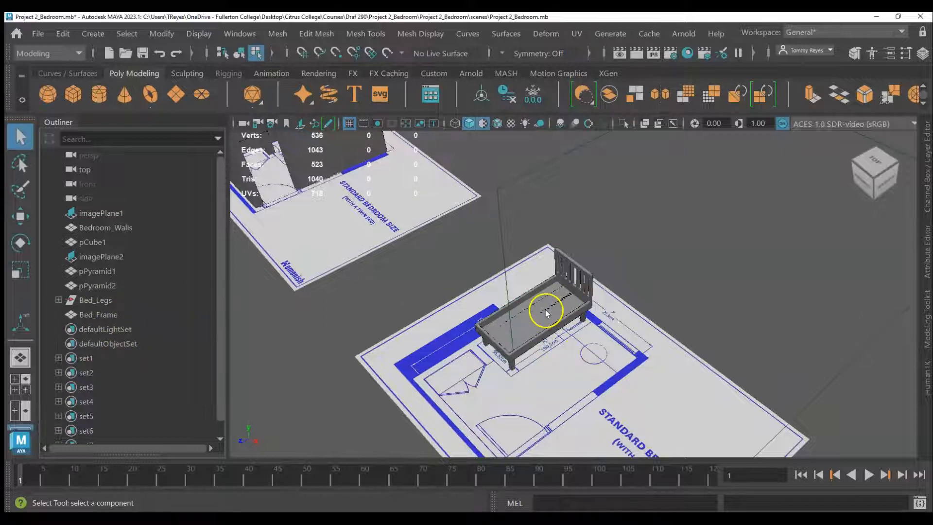
Step: Create a polygon cube for the mattress and move it along X toward the bed, to a Translate X of about 1451.6
scroll(522, 335, up, 7)
scroll(519, 338, down, 5)
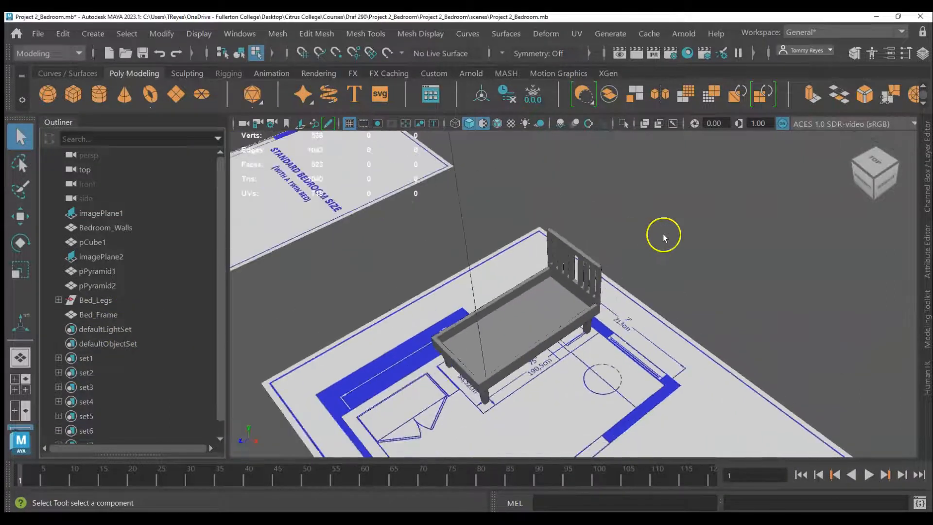
click(483, 365)
key(f)
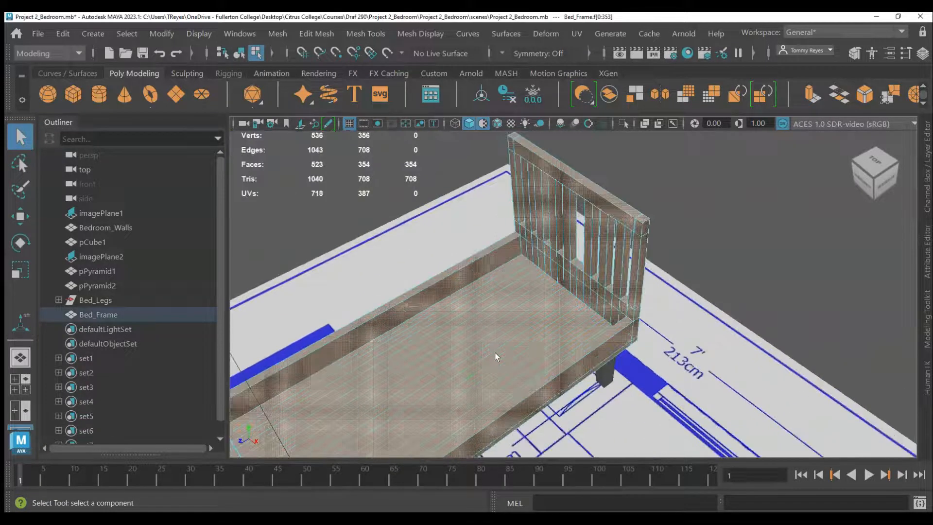
scroll(675, 275, down, 10)
click(74, 95)
key(w)
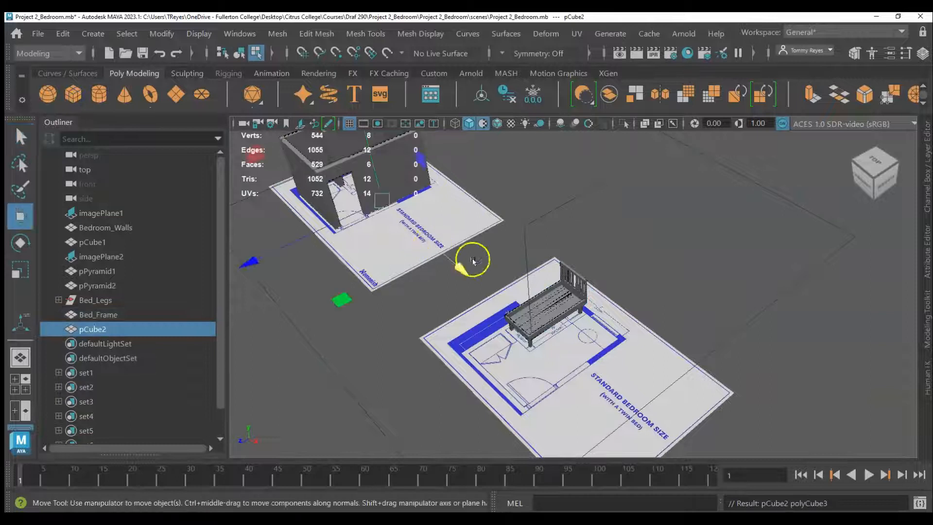
drag(466, 270, 530, 328)
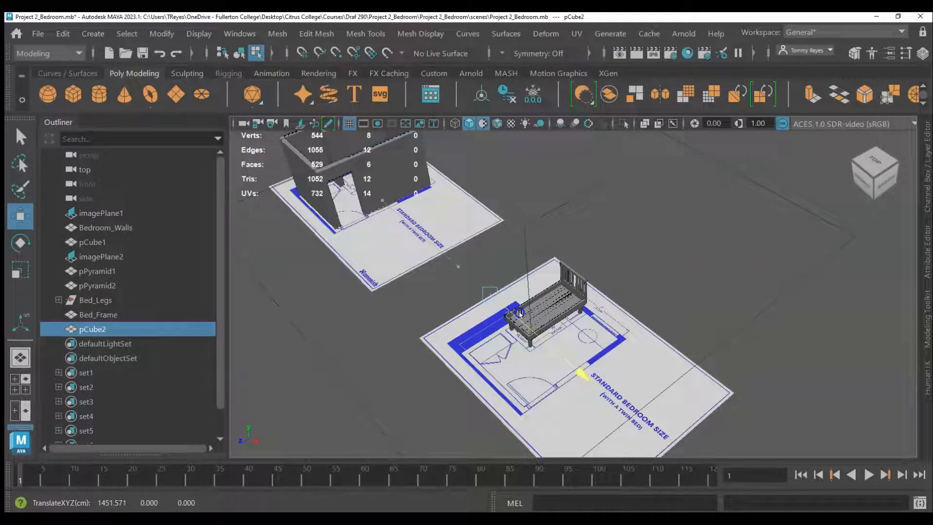
Step: Scale the new cube evenly in X and Z to about 233.54, keeping its height scale at 1
key(r)
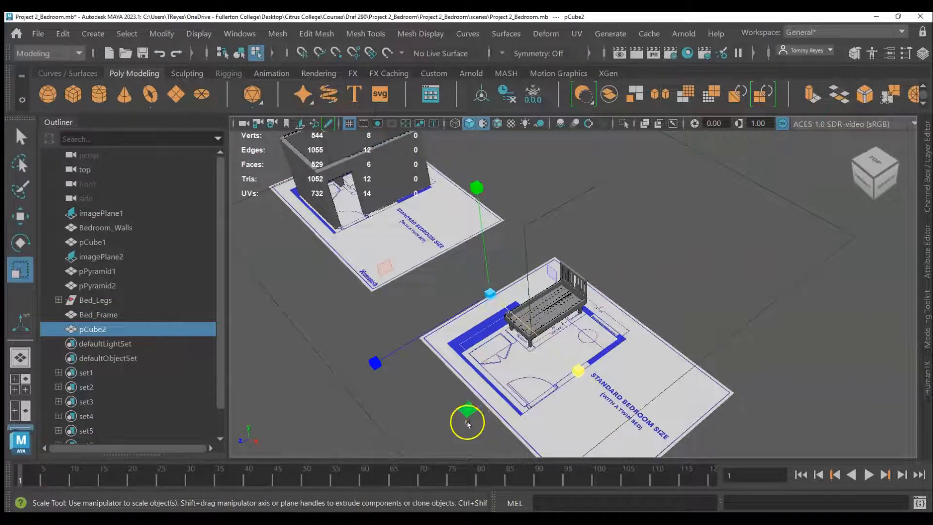
drag(466, 411, 450, 481)
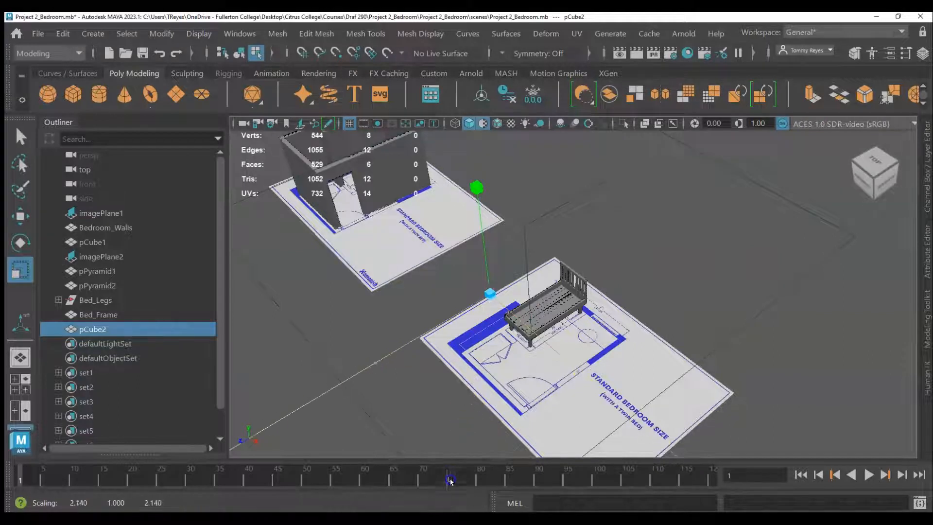
drag(462, 423, 460, 506)
drag(466, 411, 464, 441)
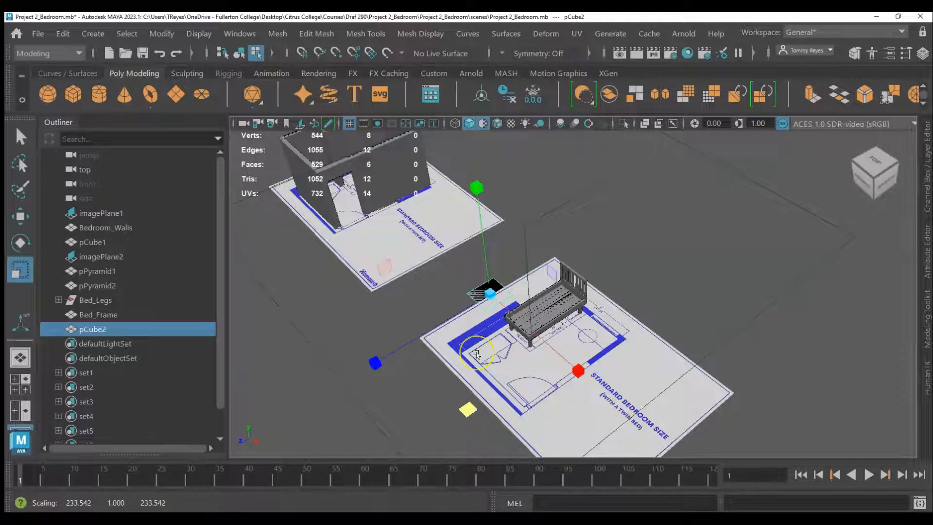
Step: Move the flat cube onto the foot half of the bed, at Translate X about 1903 and Translate Y about 167.3
key(w)
drag(487, 270, 557, 340)
drag(481, 322, 480, 312)
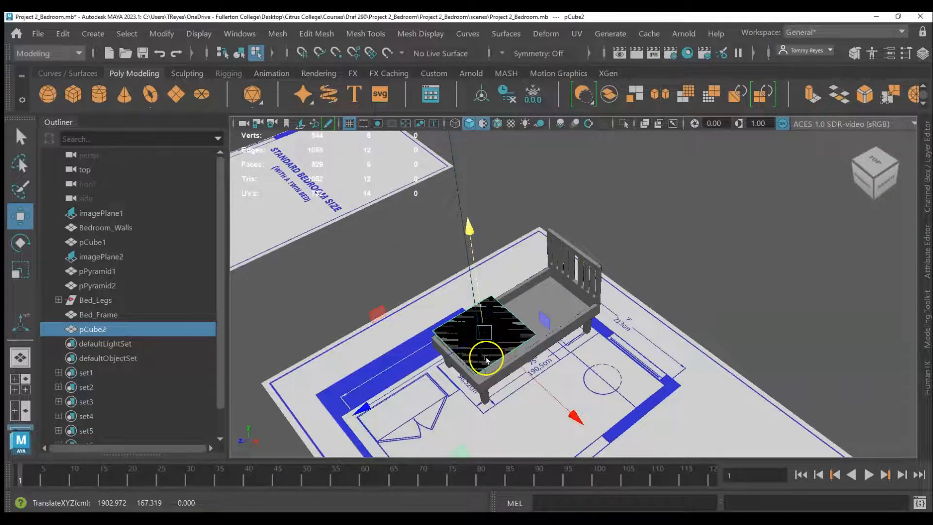
Step: In the top view, centre the mattress cube across the bed's width at a Translate X of about 1915.5
key(space)
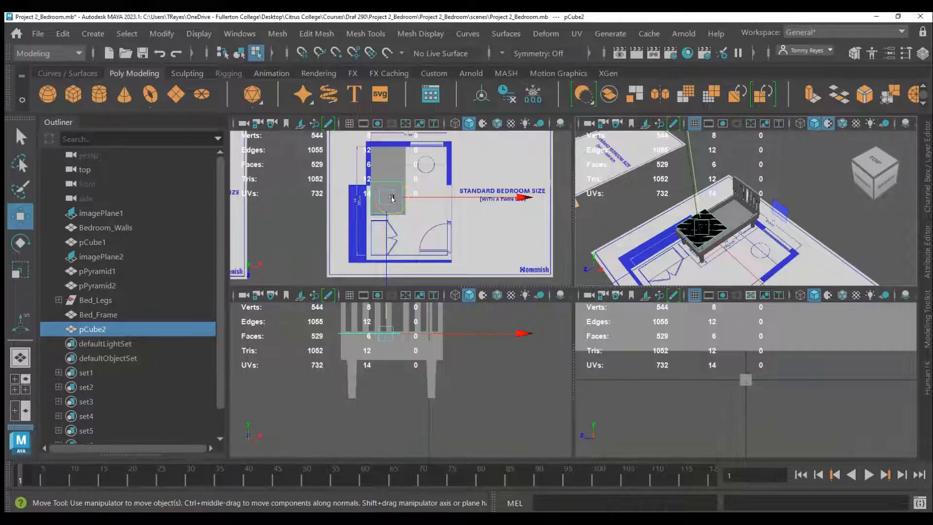
key(space)
scroll(602, 297, up, 3)
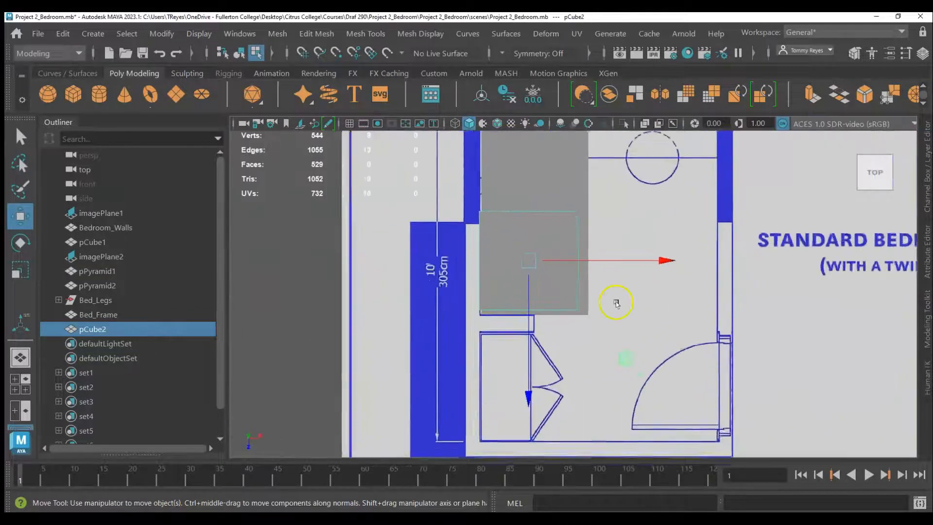
click(604, 259)
drag(603, 258, 611, 259)
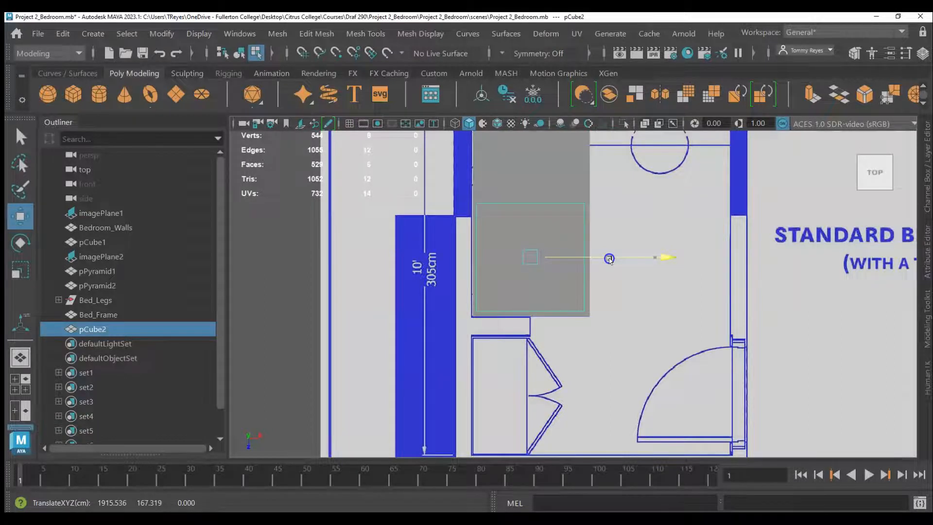
Step: Lengthen the mattress cube to a Z scale of about 467.9 and centre it along the bed at Translate Z about -120.9
scroll(562, 358, down, 3)
middle_drag(552, 341, 551, 315)
key(r)
drag(547, 370, 544, 424)
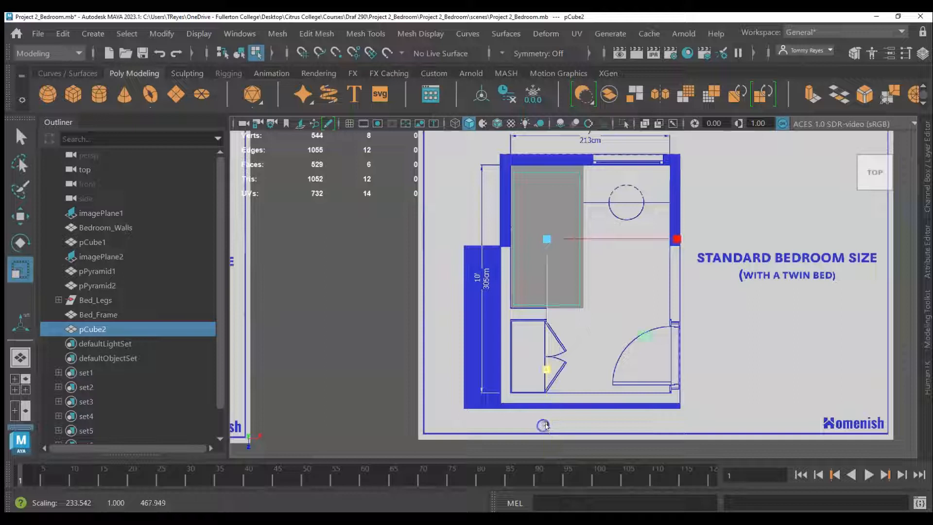
key(w)
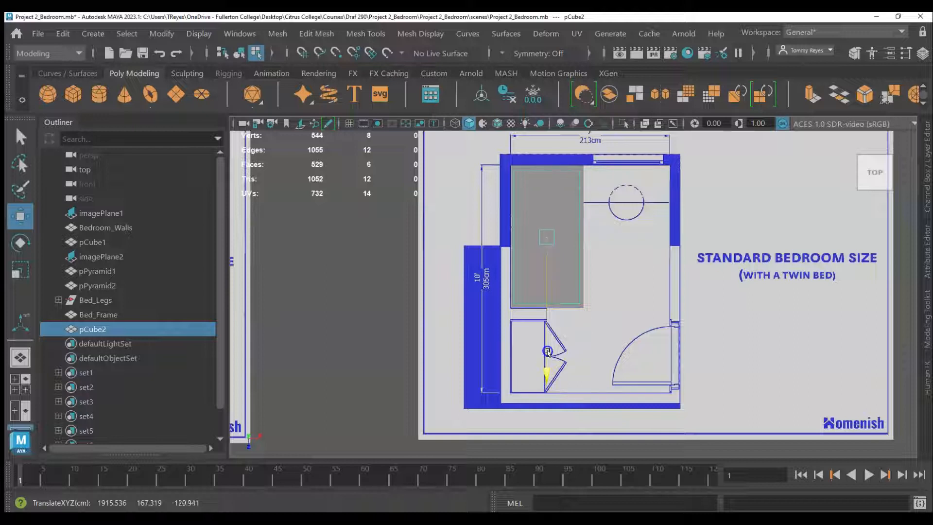
Step: In the perspective view, scale the mattress cube up in height to thicken it, to a Y scale of about 1.76
key(space)
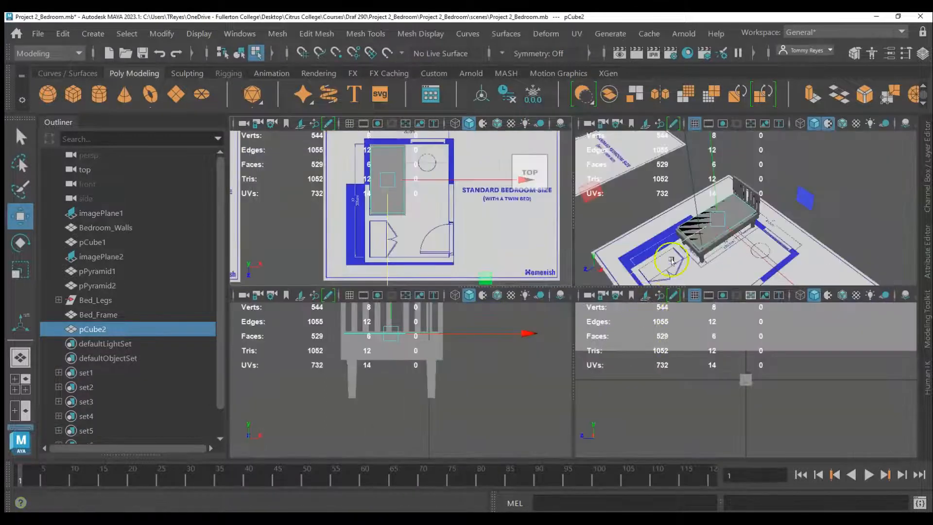
key(space)
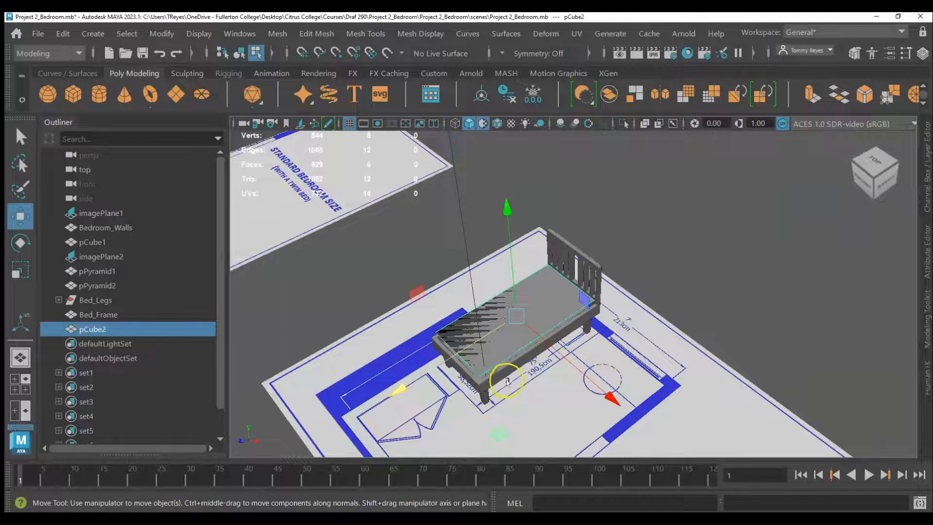
key(r)
drag(513, 274, 507, 165)
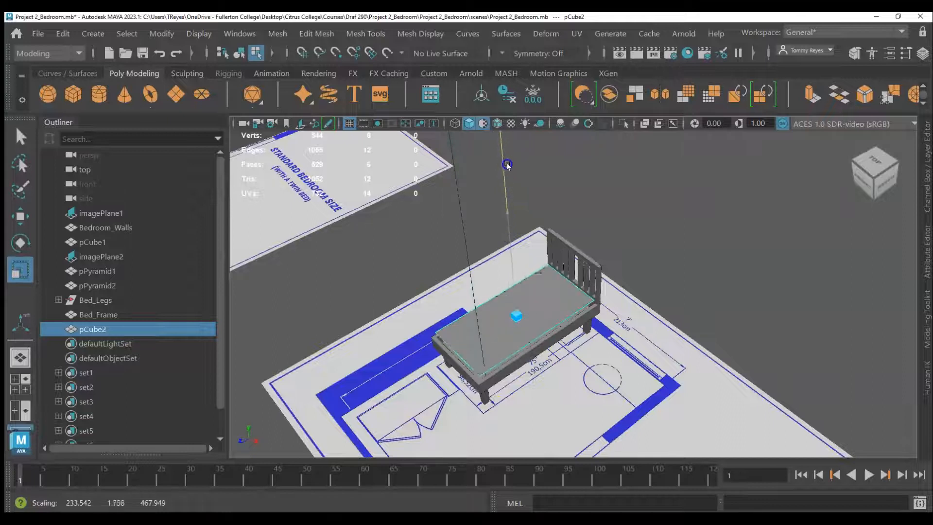
click(508, 226)
alt+drag(498, 387, 513, 361)
scroll(488, 317, up, 5)
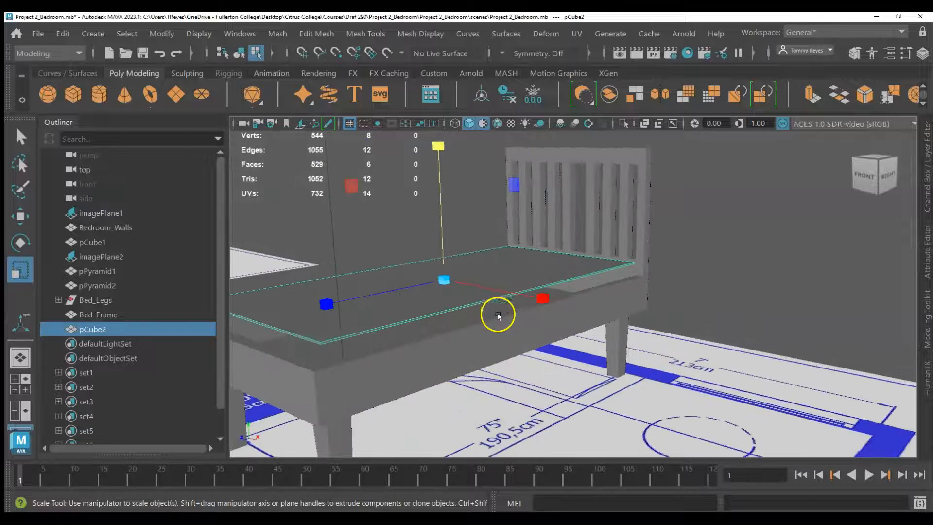
Step: Thicken the flat mattress block (pCube2) on the bed frame by scaling its height to about 68.9
drag(442, 223, 445, 122)
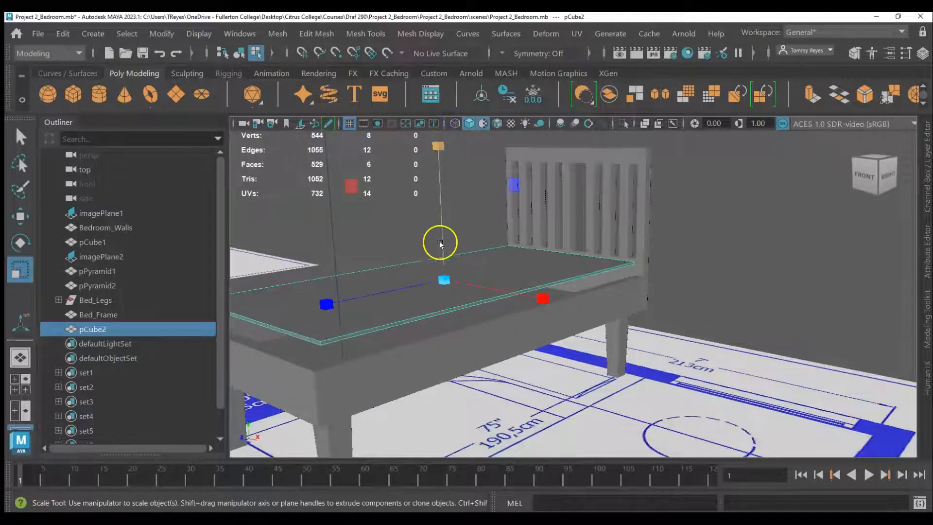
drag(443, 254, 447, 91)
drag(443, 251, 446, 128)
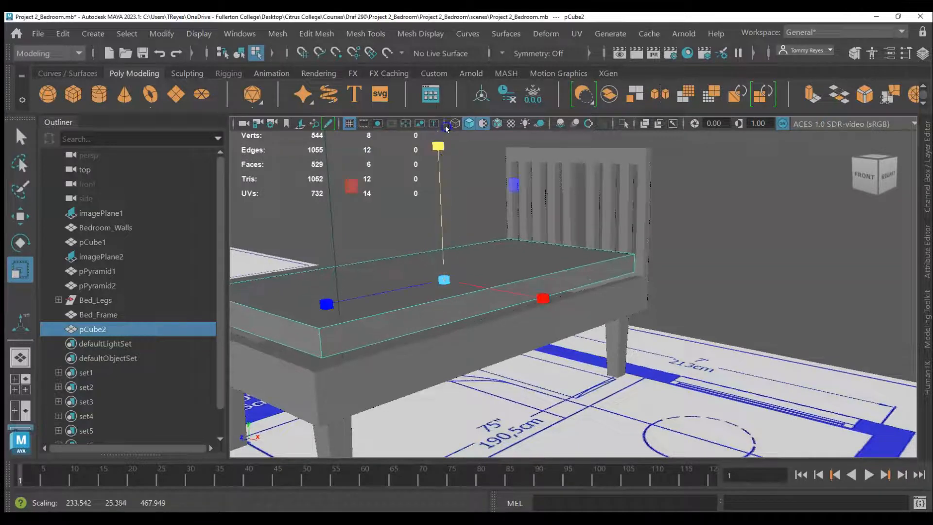
drag(444, 246, 447, 55)
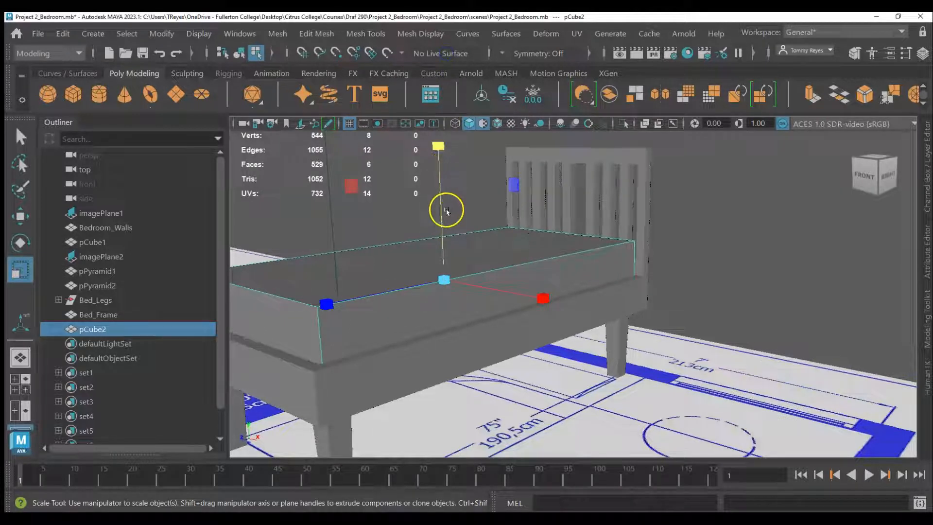
mouse_move(444, 213)
mouse_down()
mouse_move(444, 224)
mouse_move(449, 205)
mouse_up()
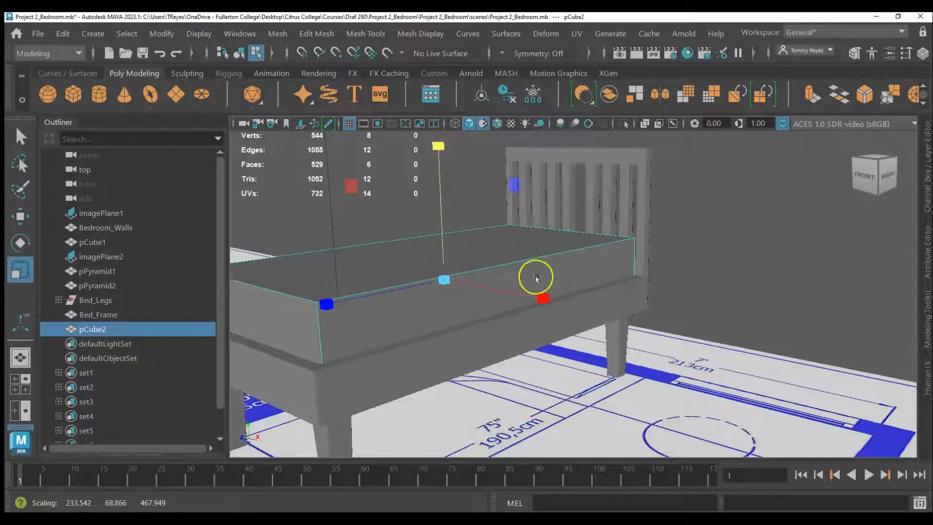
alt+drag(663, 304, 693, 318)
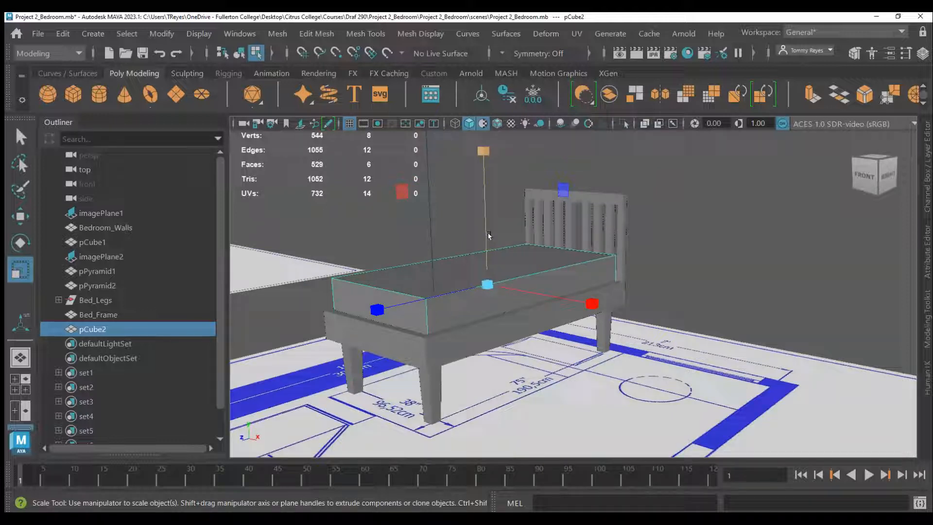
Step: Check the mattress block's fit against the frame and headboard, and scale its width to about 231
key(w)
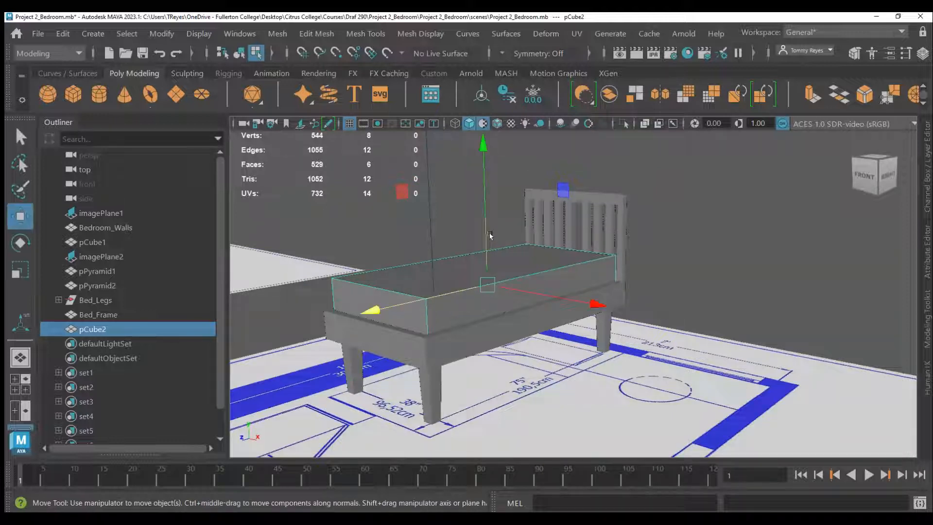
alt+drag(506, 322, 562, 346)
scroll(554, 346, up, 5)
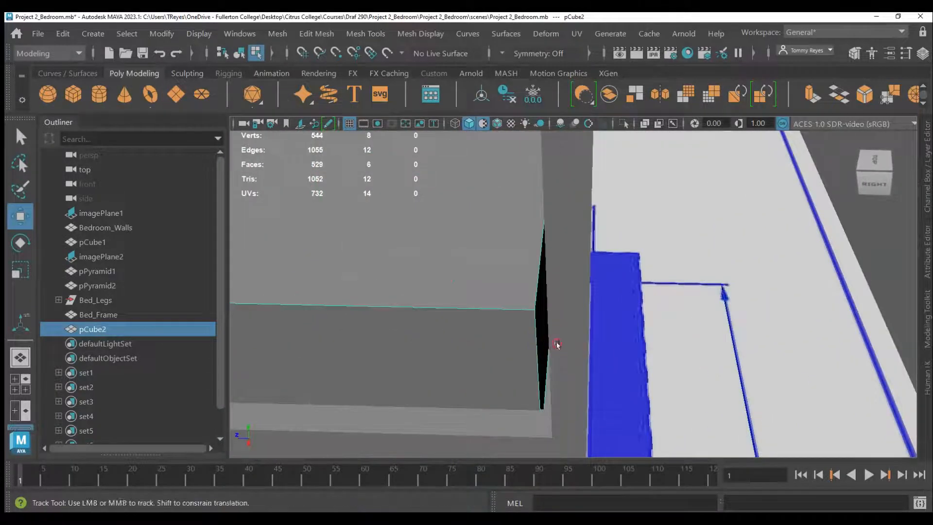
scroll(554, 343, down, 10)
scroll(607, 336, up, 5)
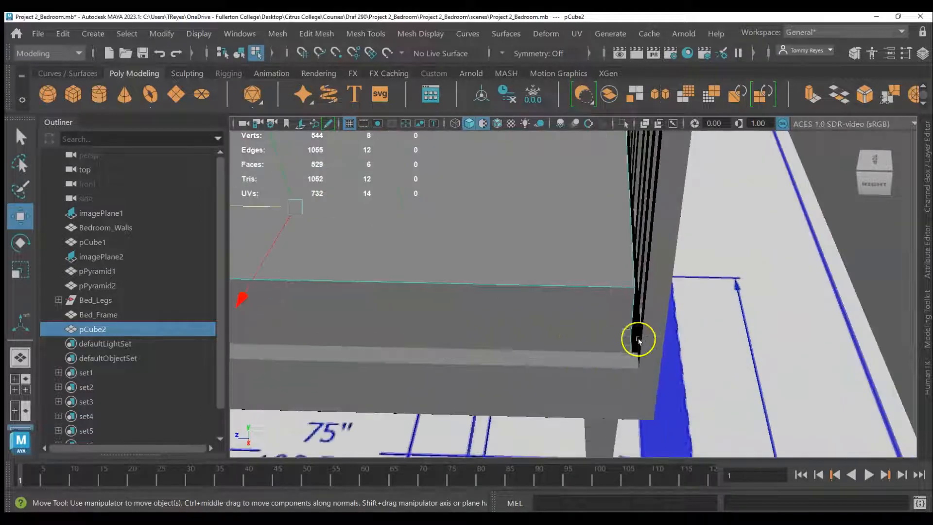
scroll(751, 349, down, 6)
alt+drag(461, 327, 573, 316)
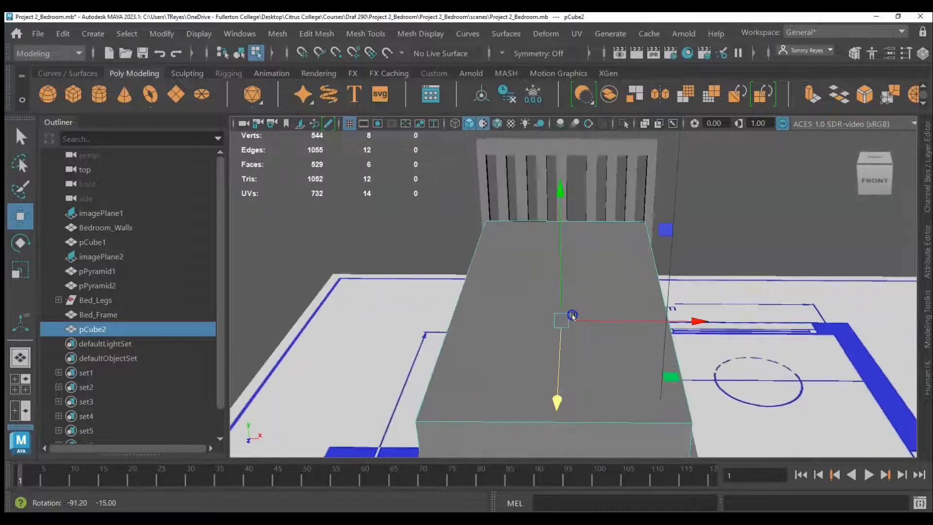
key(r)
drag(679, 318, 678, 322)
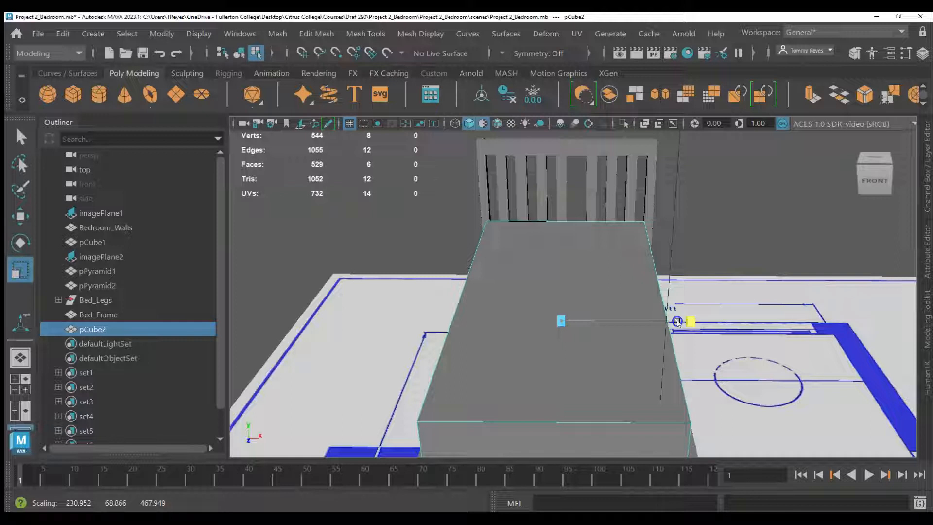
drag(678, 322, 678, 321)
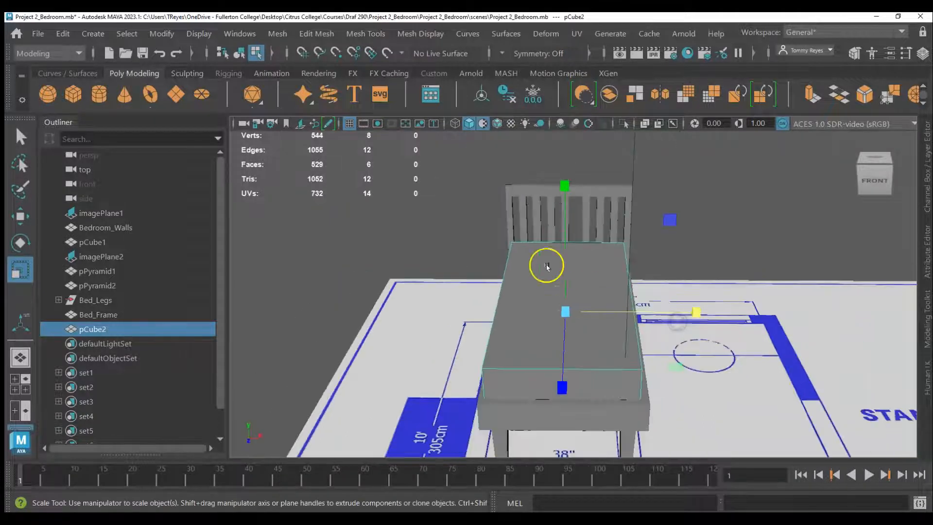
Step: Narrow the mattress block slightly more and shift it sideways along X to sit inside the bed frame
alt+drag(657, 413, 575, 398)
scroll(593, 401, up, 5)
scroll(593, 399, down, 3)
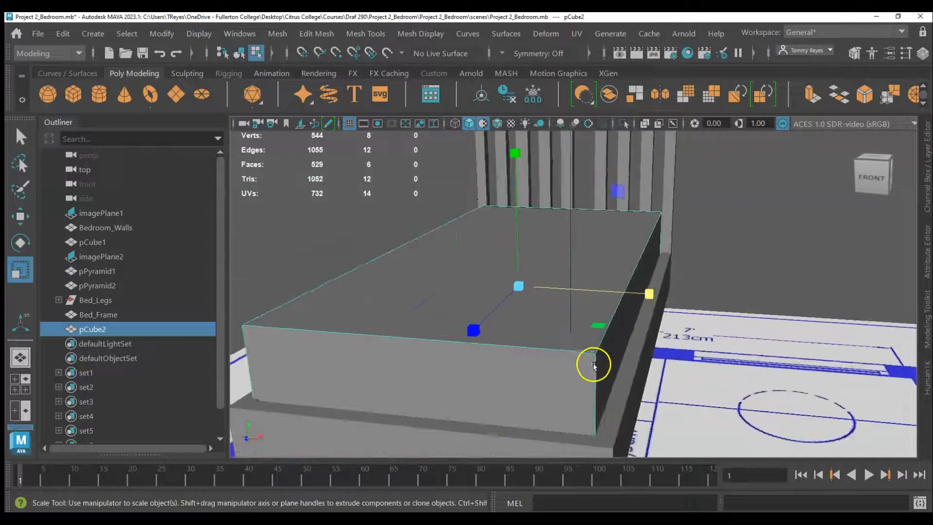
mouse_move(633, 296)
mouse_down()
mouse_move(622, 293)
mouse_move(630, 293)
mouse_up()
key(w)
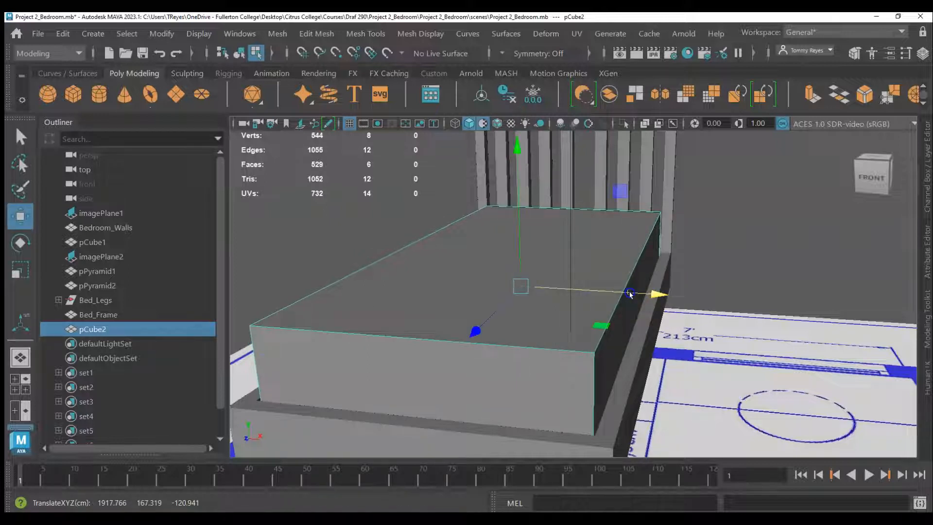
scroll(665, 324, down, 5)
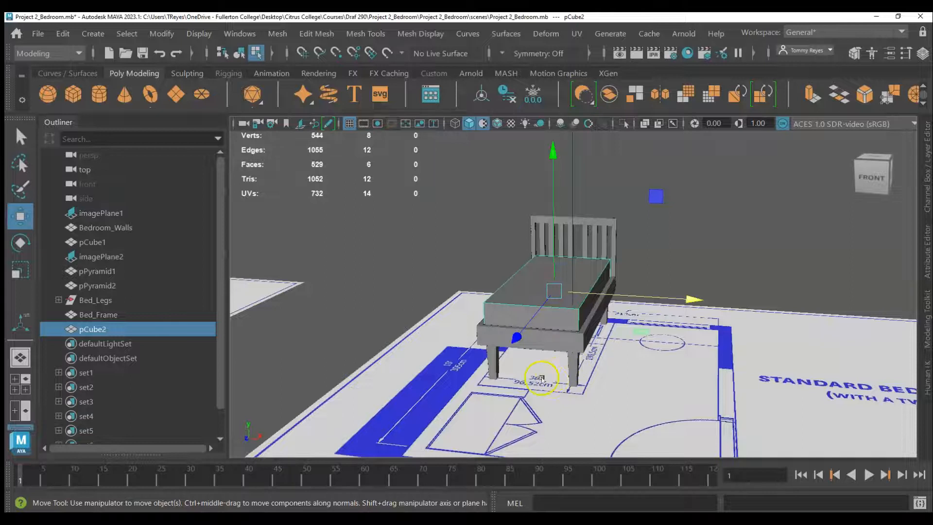
Step: Slide the mattress block back through the headboard and lower it to a Y position of about 147.7 cm
alt+drag(593, 375, 509, 382)
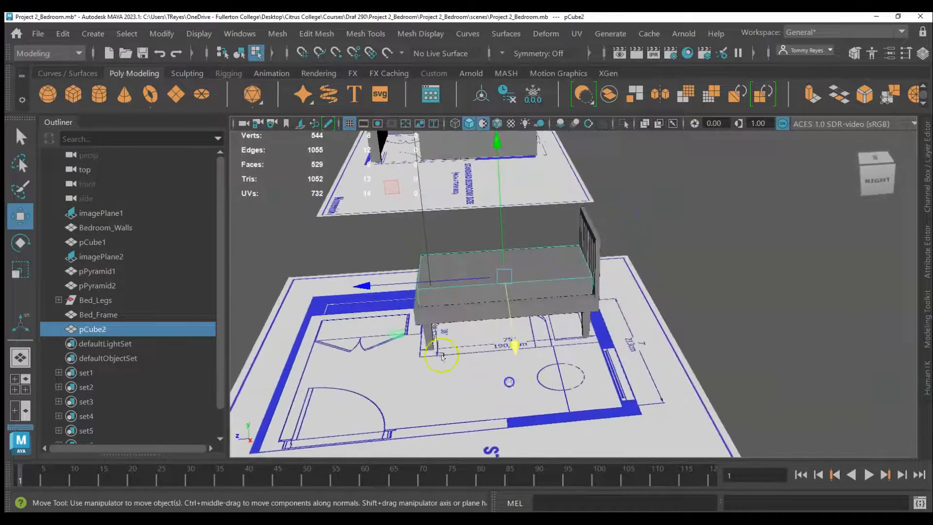
drag(382, 287, 509, 293)
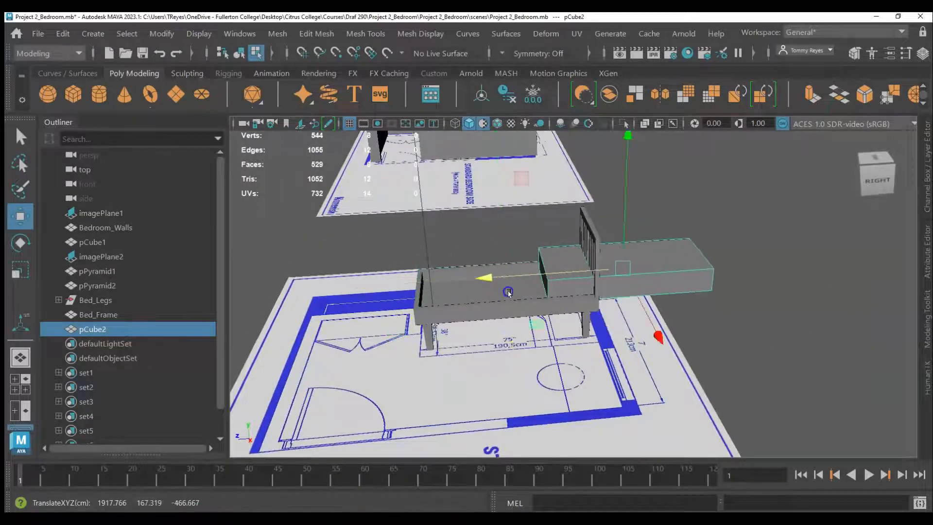
scroll(518, 291, up, 5)
alt+drag(421, 334, 496, 337)
drag(601, 141, 601, 152)
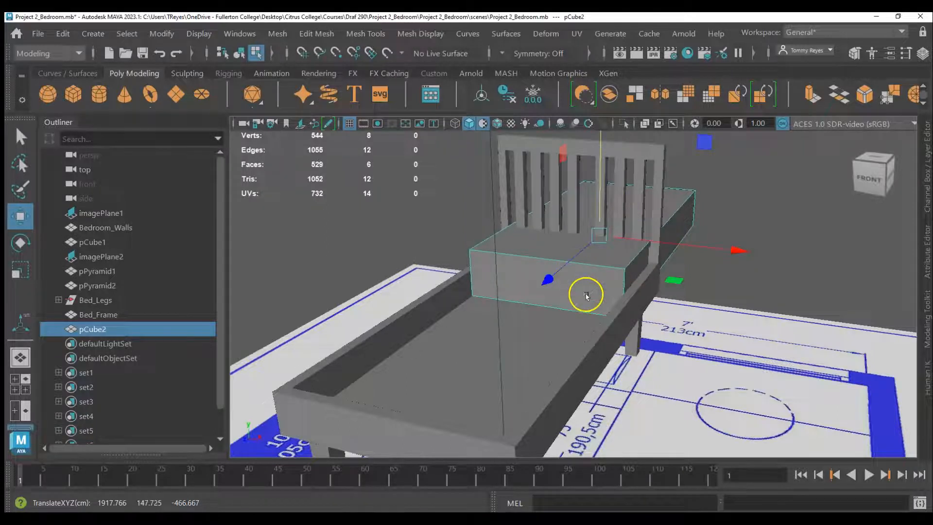
Step: Slide the mattress block back onto the bed frame, to a Z position of about -123.5 cm
scroll(586, 293, down, 4)
alt+drag(687, 318, 624, 335)
drag(522, 293, 418, 309)
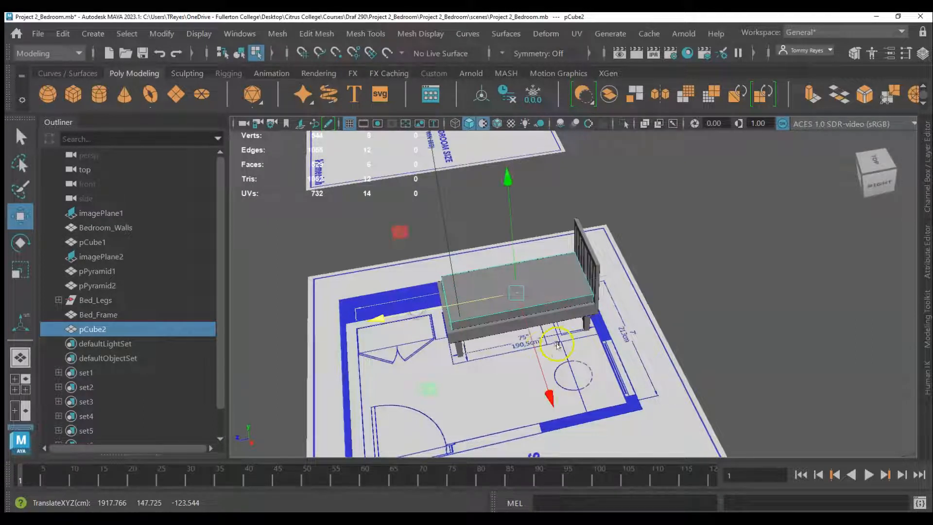
alt+drag(497, 371, 551, 331)
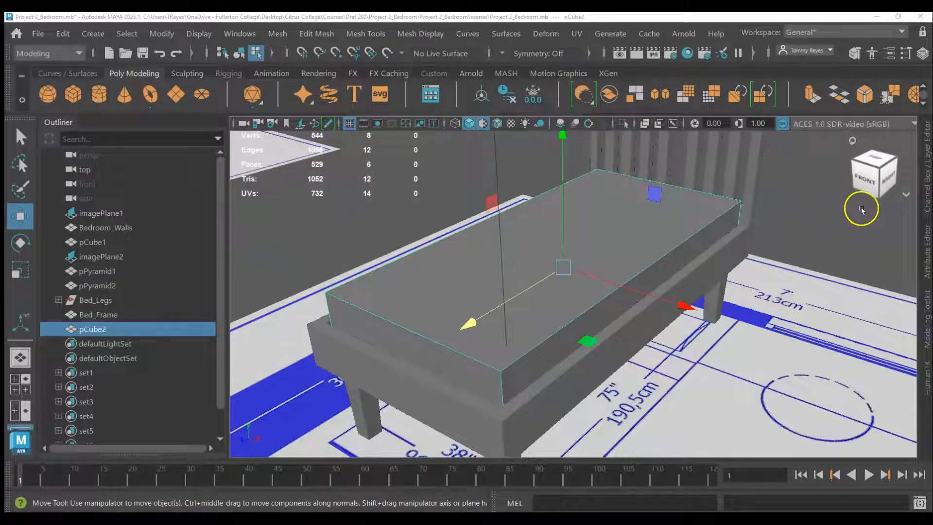
Step: Isolate the mattress block so the rest of the bedroom scene is hidden
click(456, 283)
right_drag(457, 283, 529, 90)
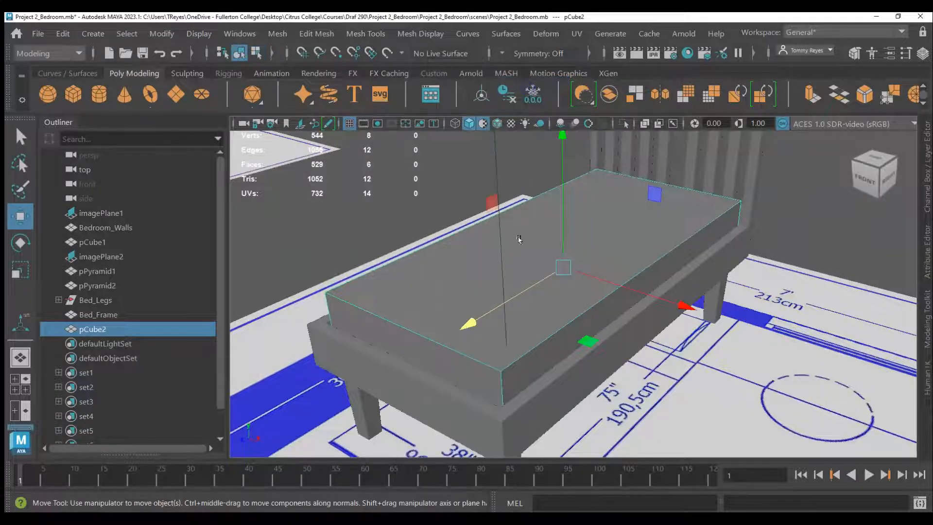
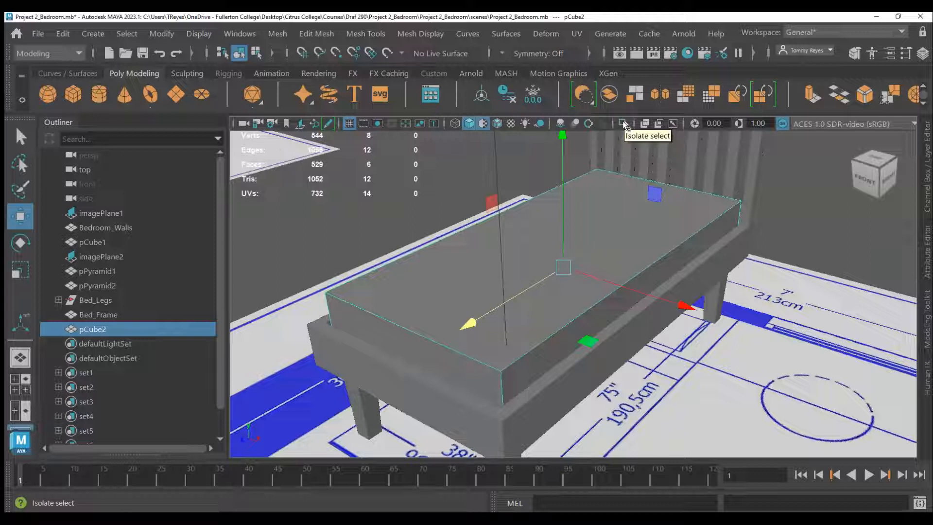
click(624, 124)
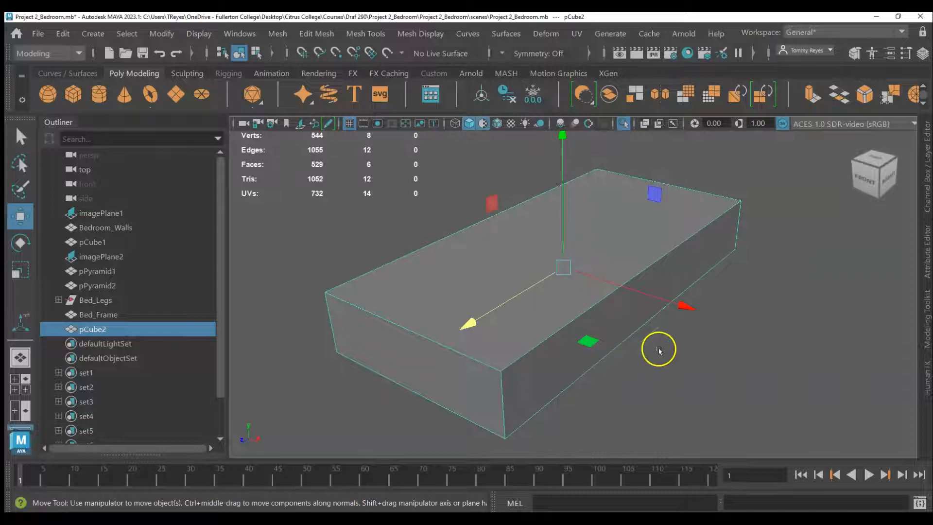
alt+middle_drag(649, 350, 703, 288)
Step: Insert edge loops through the middle of the mattress block in all three directions with the Multi-Cut tool
right_click(584, 257)
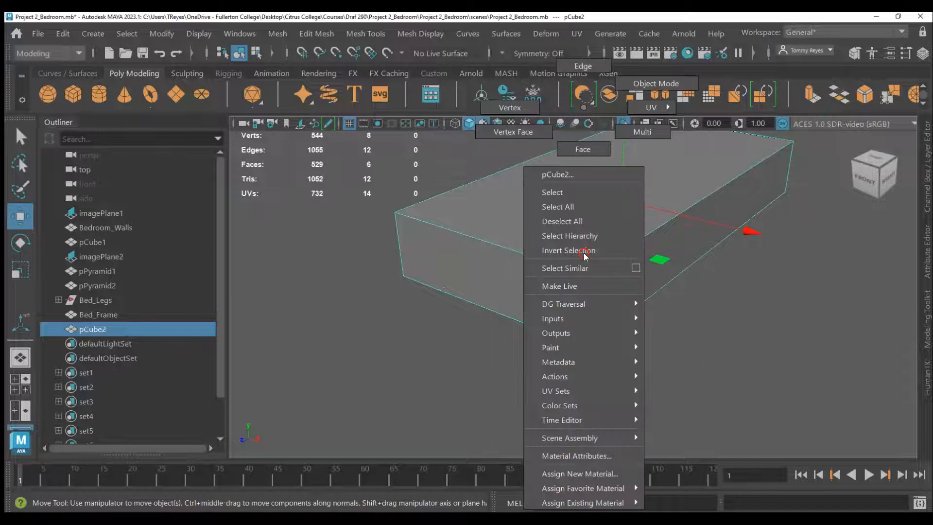
right_drag(590, 184, 593, 151)
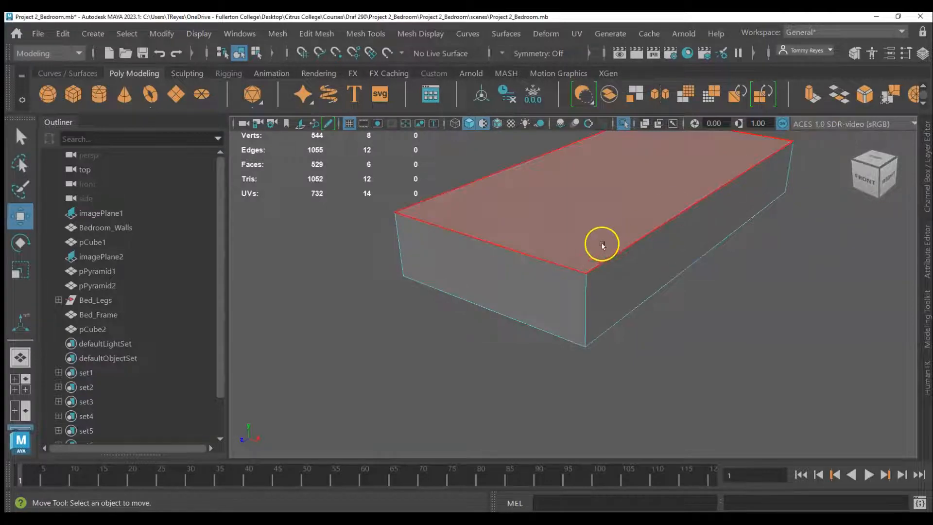
shift+right_drag(544, 290, 479, 165)
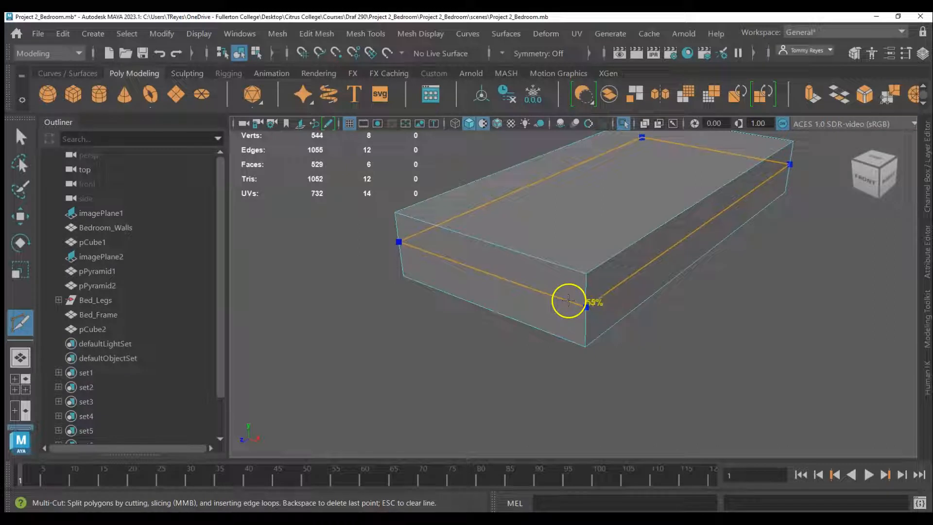
ctrl+drag(517, 286, 482, 256)
ctrl+drag(543, 255, 586, 276)
Step: Insert a supporting edge loop about 2.4% below the mattress block's top edge
ctrl+scroll(588, 275, up, 5)
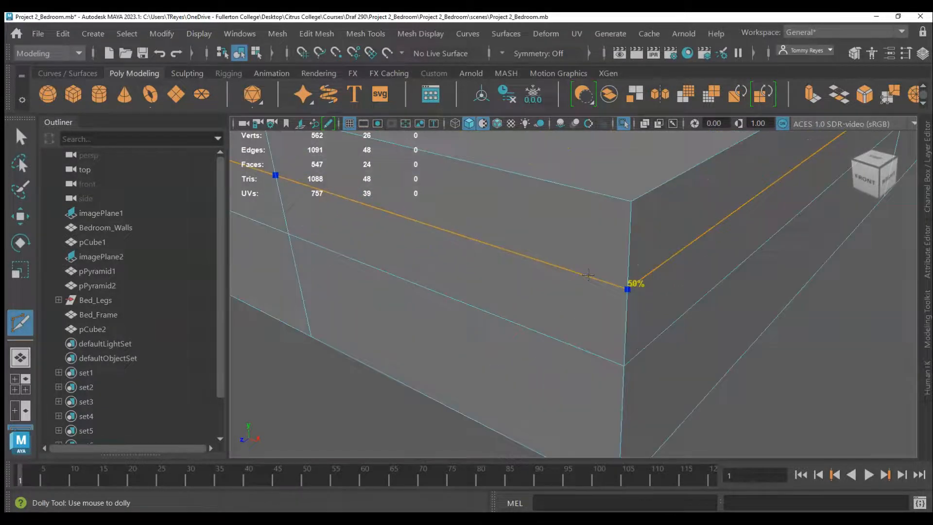
ctrl+drag(640, 204, 631, 205)
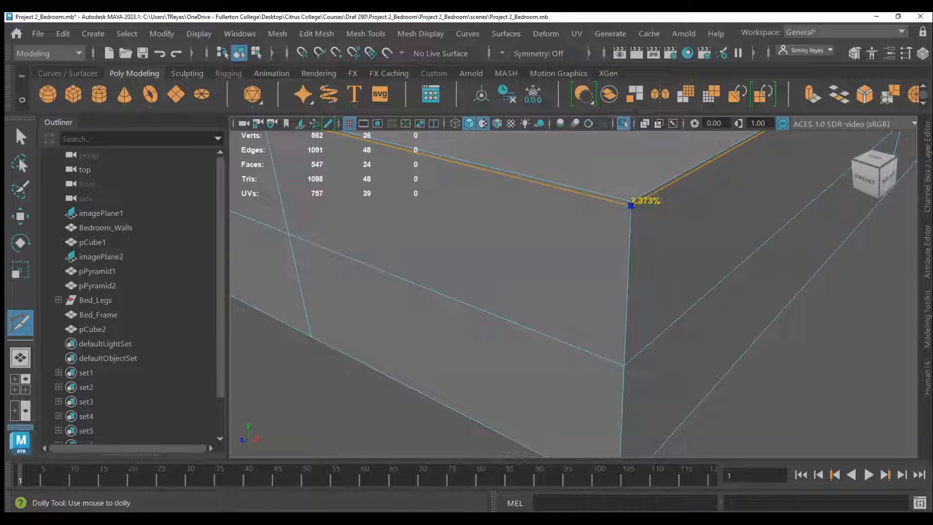
ctrl+click(631, 206)
Step: Insert another horizontal edge loop roughly halfway between the mattress block's top edge and its middle loop
scroll(633, 208, down, 3)
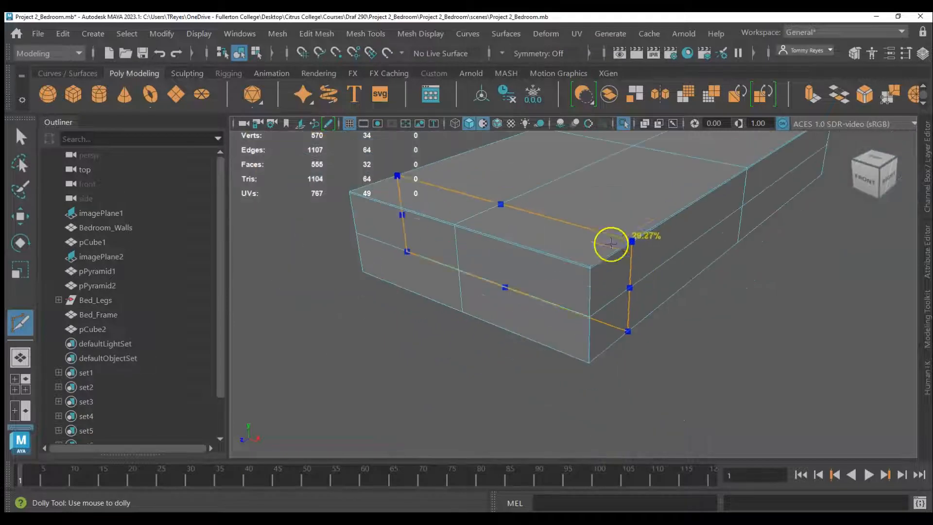
scroll(575, 377, up, 5)
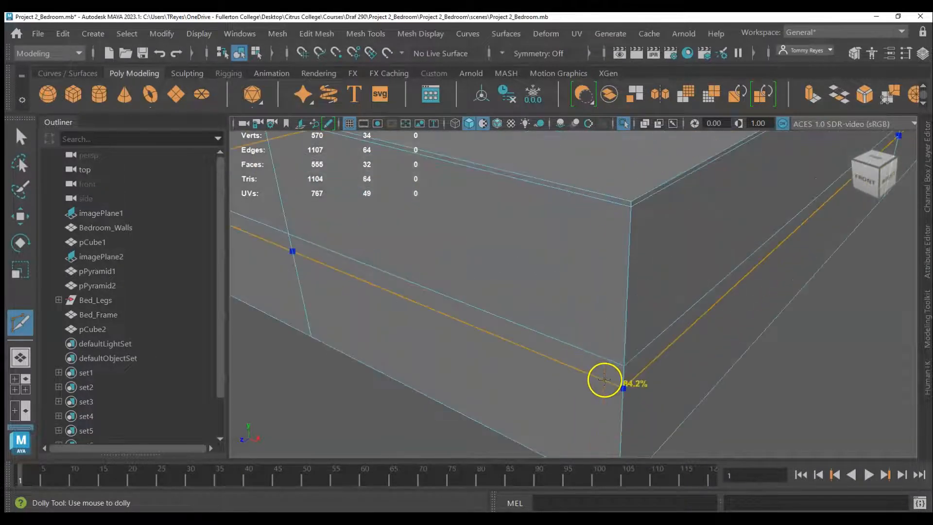
ctrl+click(624, 345)
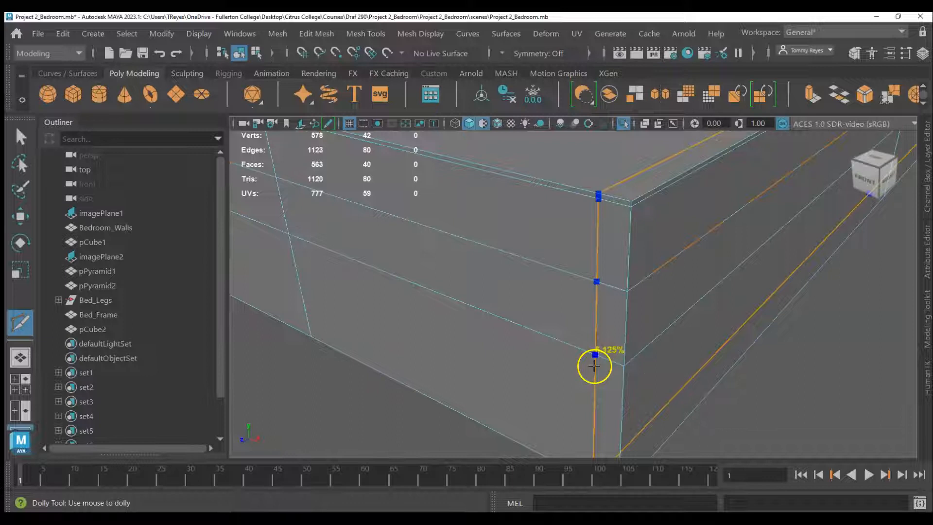
click(603, 374)
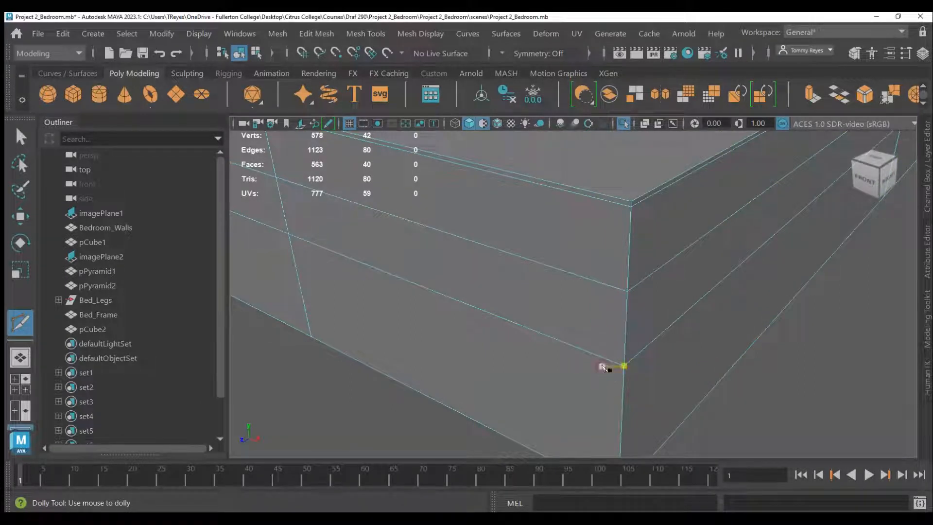
Step: Insert a supporting edge loop close to the mattress block's bottom edge
alt+middle_drag(607, 396, 605, 337)
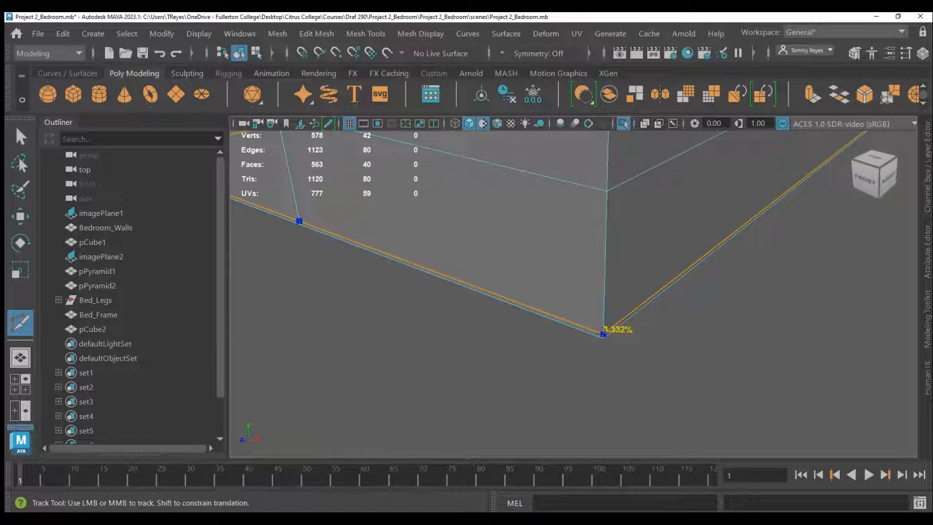
scroll(602, 334, up, 5)
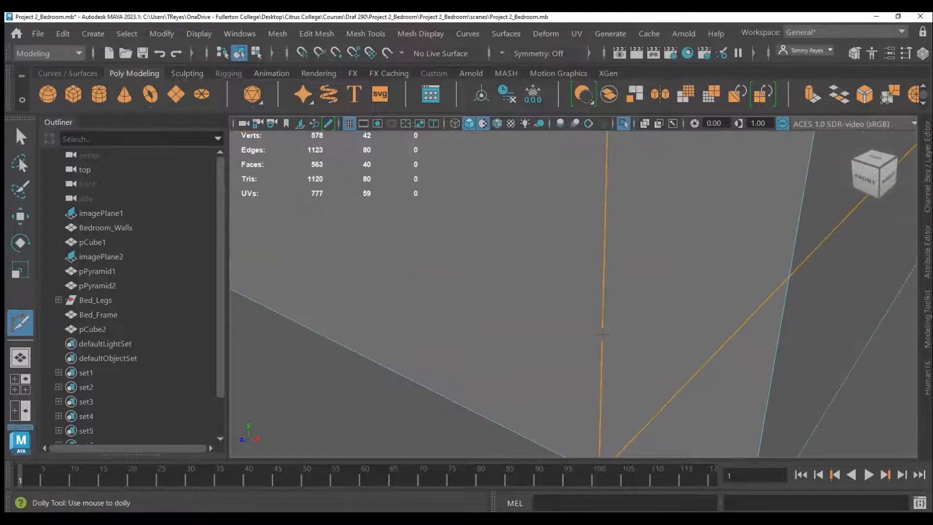
mouse_move(614, 354)
alt+middle_down()
mouse_move(610, 319)
mouse_move(609, 337)
alt+middle_up()
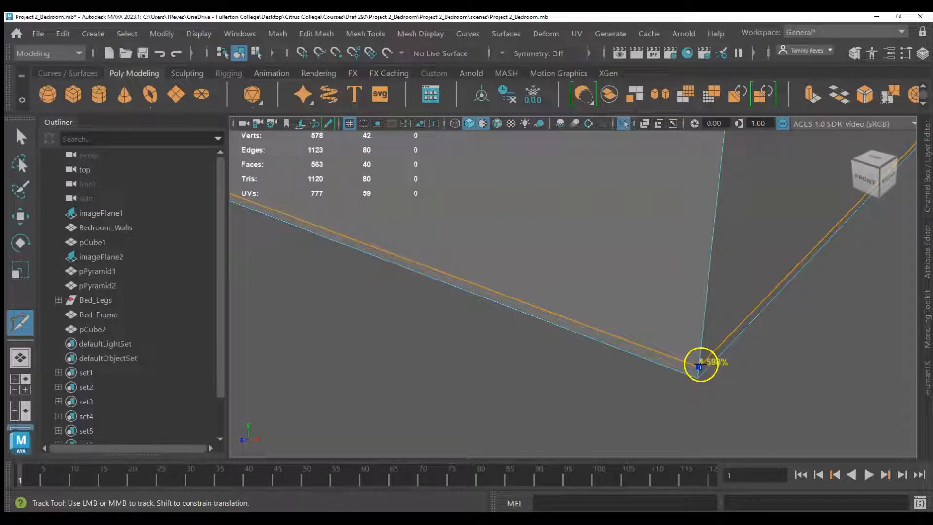
ctrl+click(700, 364)
scroll(580, 413, down, 3)
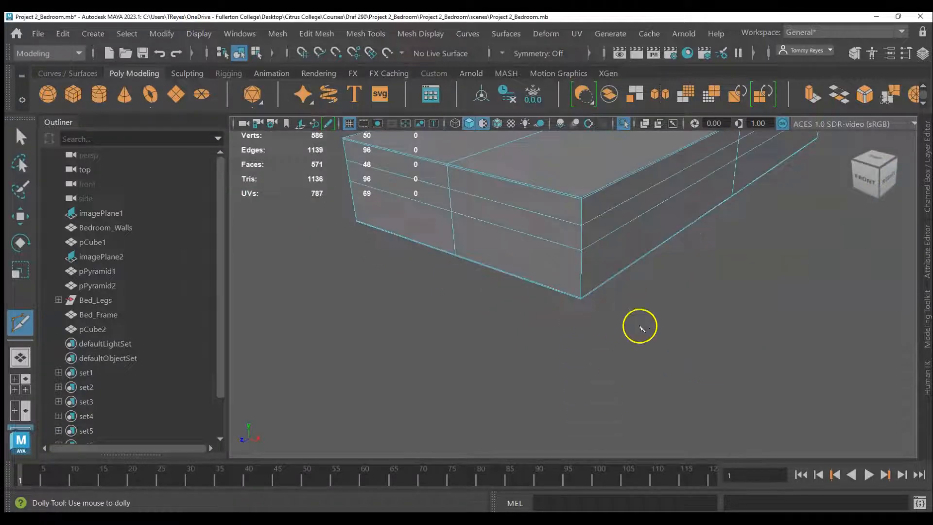
Step: Insert a horizontal edge loop roughly halfway between the mattress block's middle loop and its bottom edge
scroll(651, 345, down, 2)
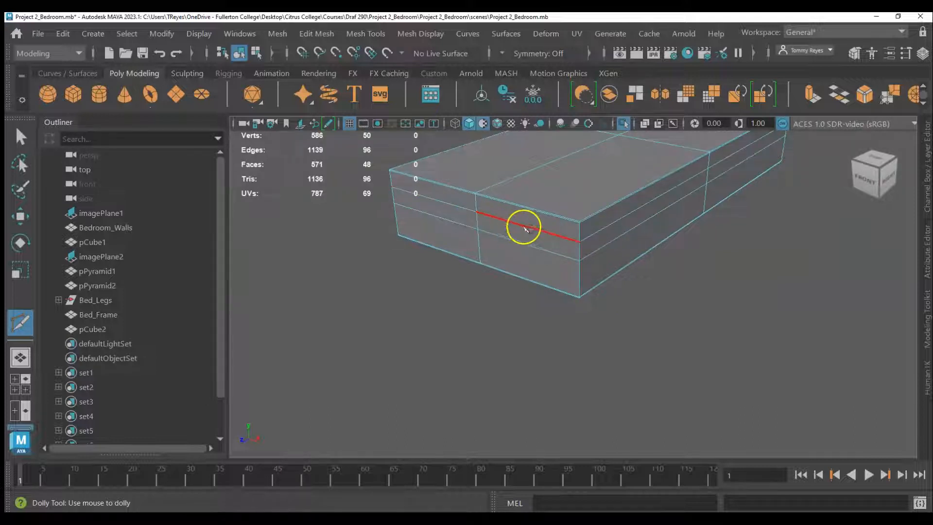
click(478, 229)
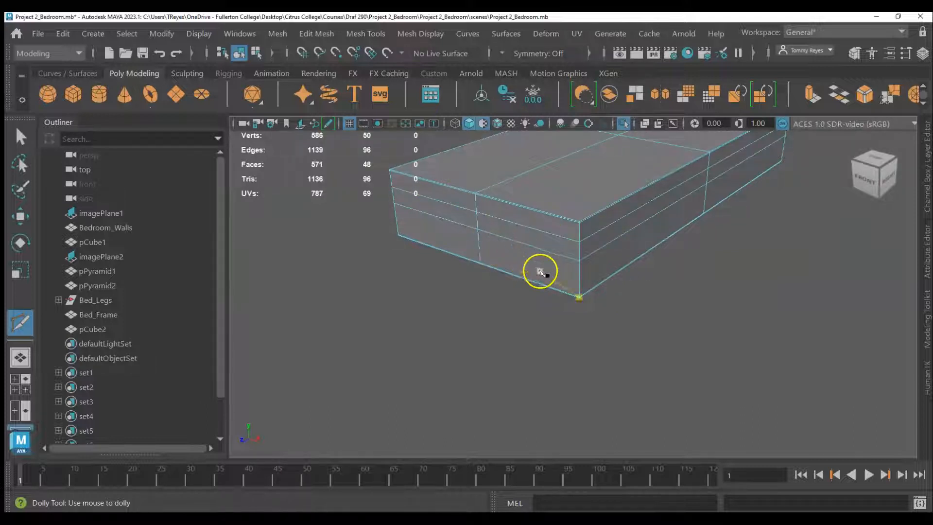
click(582, 274)
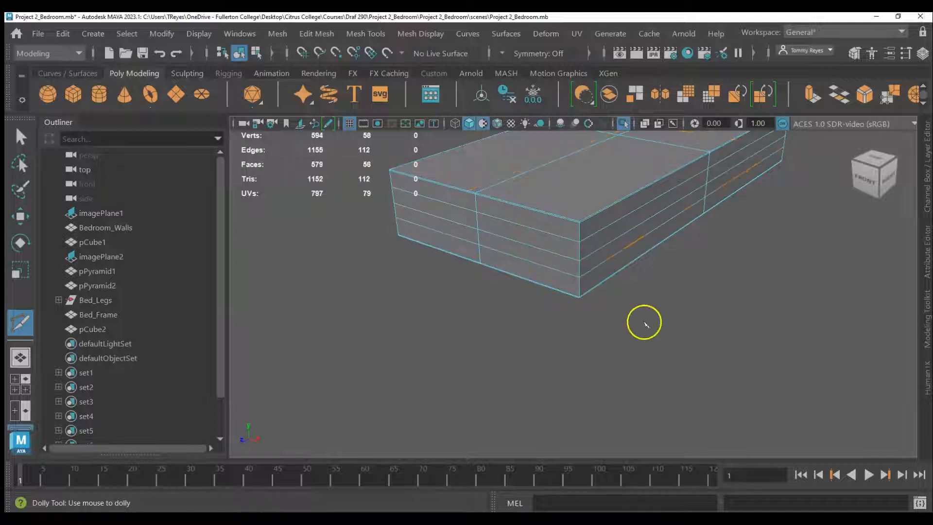
key(f)
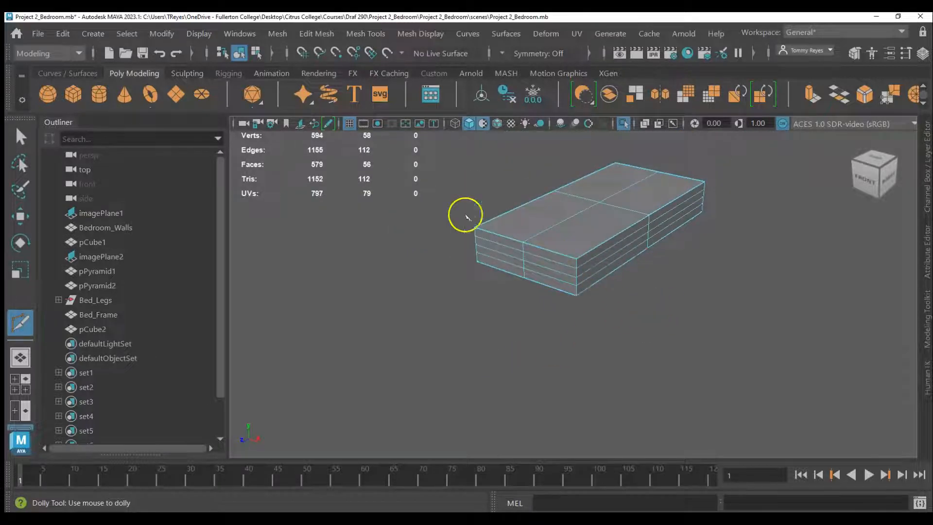
scroll(466, 219, up, 6)
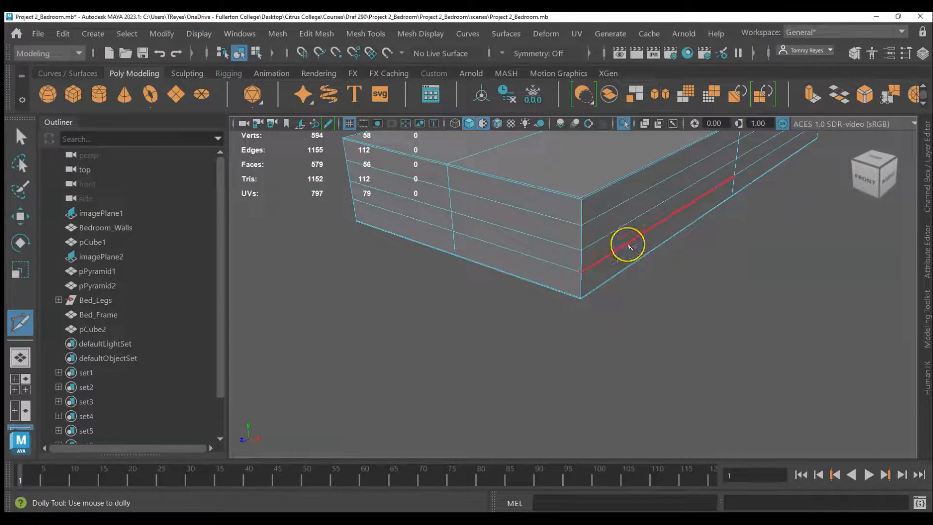
key(space)
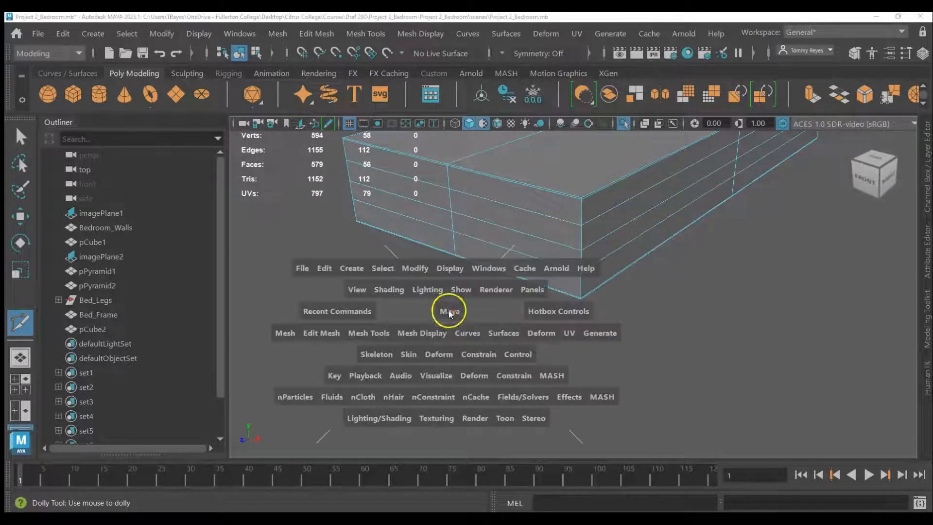
drag(464, 320, 503, 317)
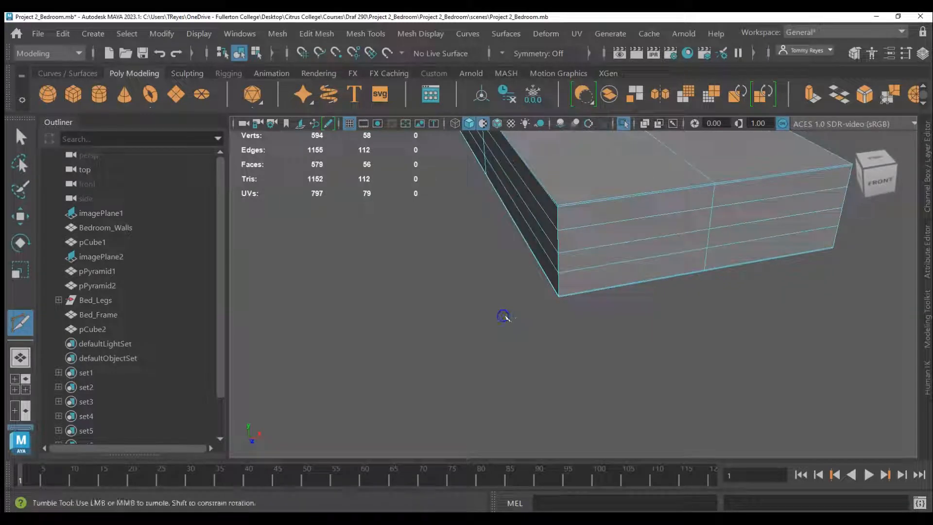
Step: Undo the last three edge loops and reinsert a supporting edge loop close to the mattress block's bottom edge
key(ctrl+z)
key(ctrl+z)
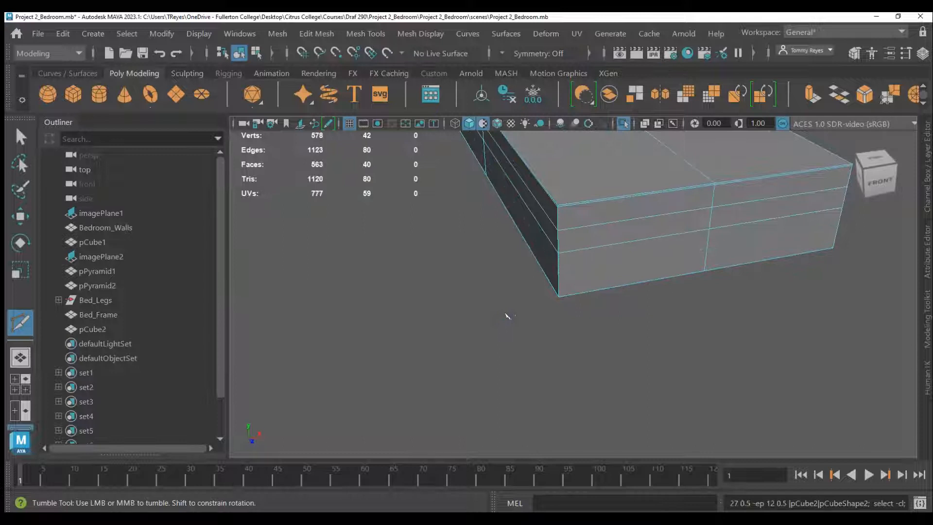
scroll(840, 247, up, 5)
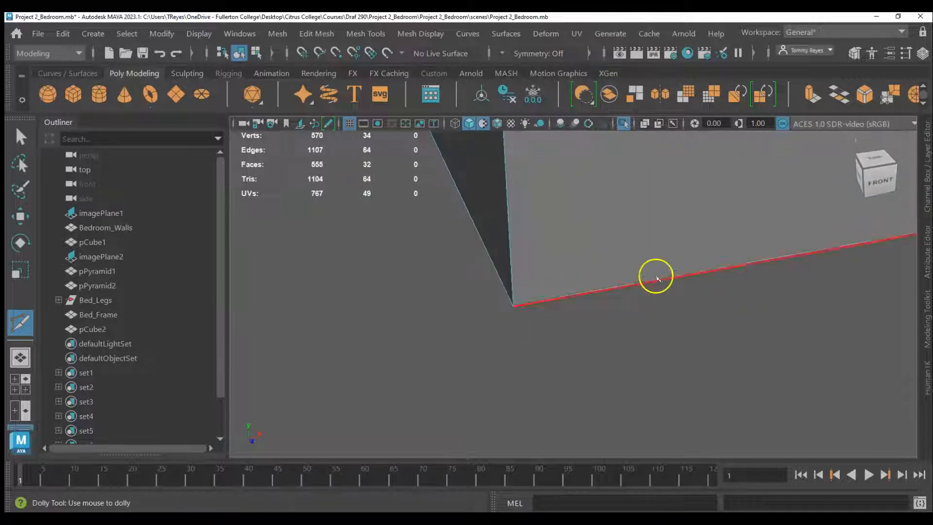
scroll(542, 310, up, 3)
alt+middle_drag(510, 330, 533, 327)
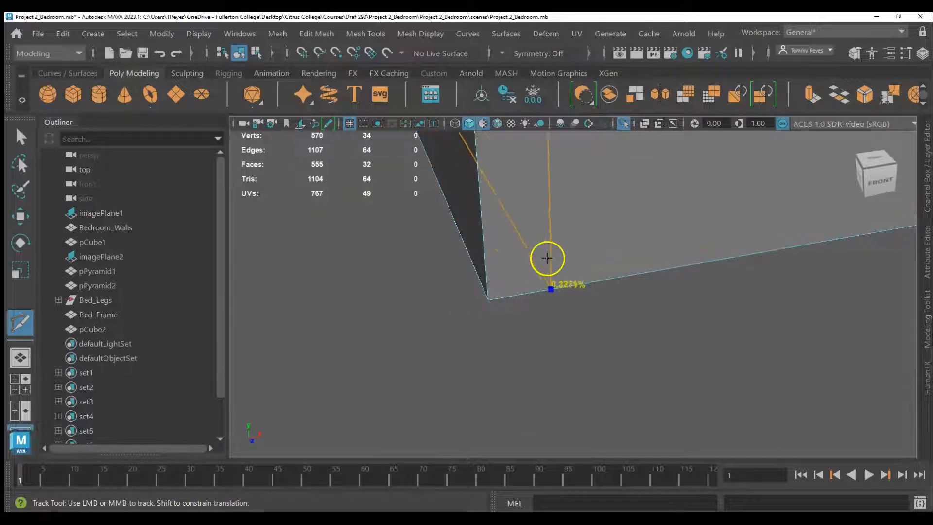
alt+right_drag(494, 256, 552, 254)
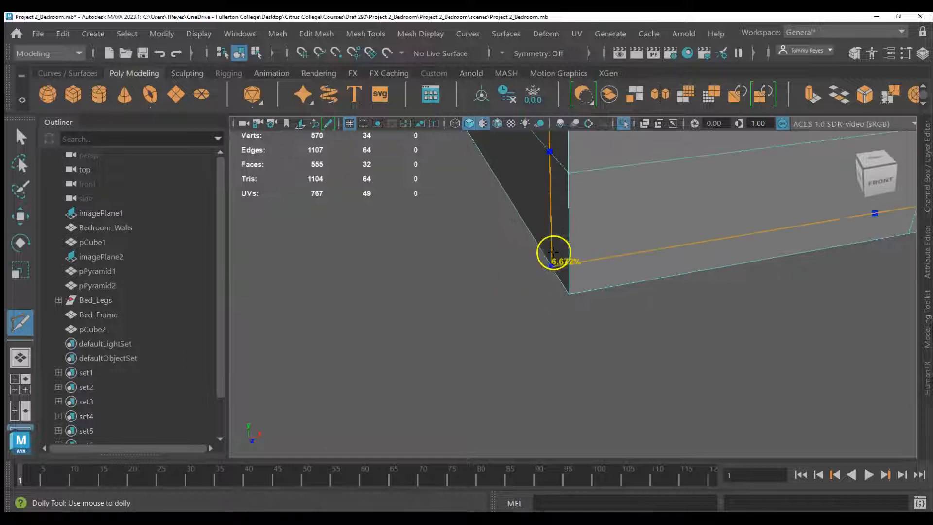
ctrl+click(569, 290)
scroll(471, 340, down, 3)
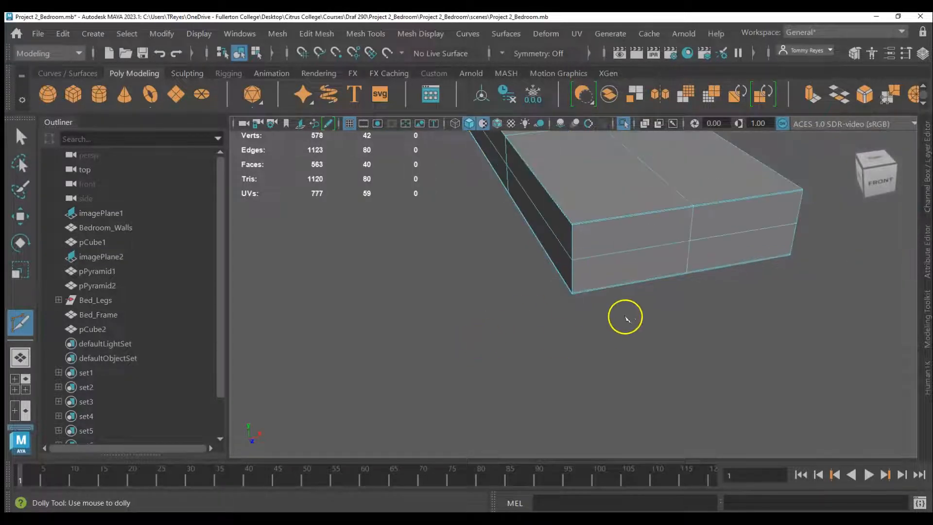
Step: Undo all edge loops on the mattress block, returning it to a plain box
scroll(626, 316, up, 2)
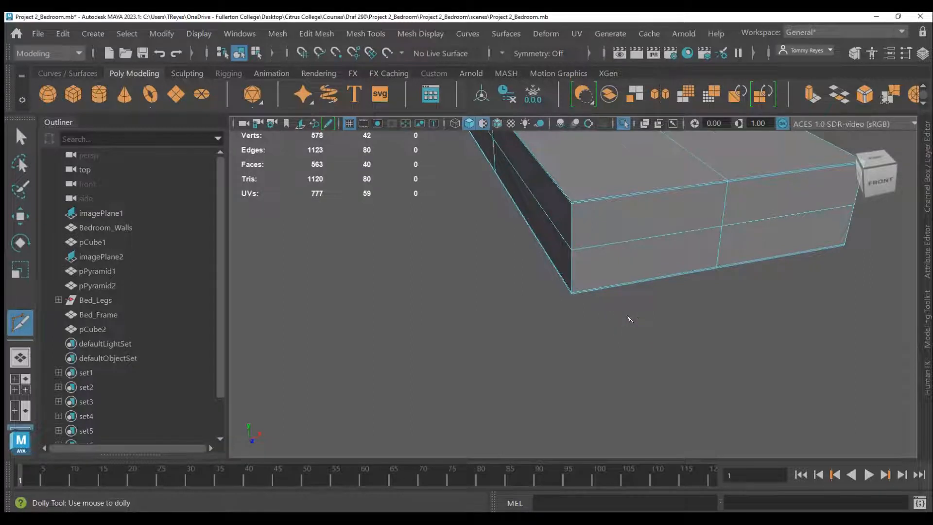
scroll(629, 316, down, 2)
scroll(632, 312, up, 1)
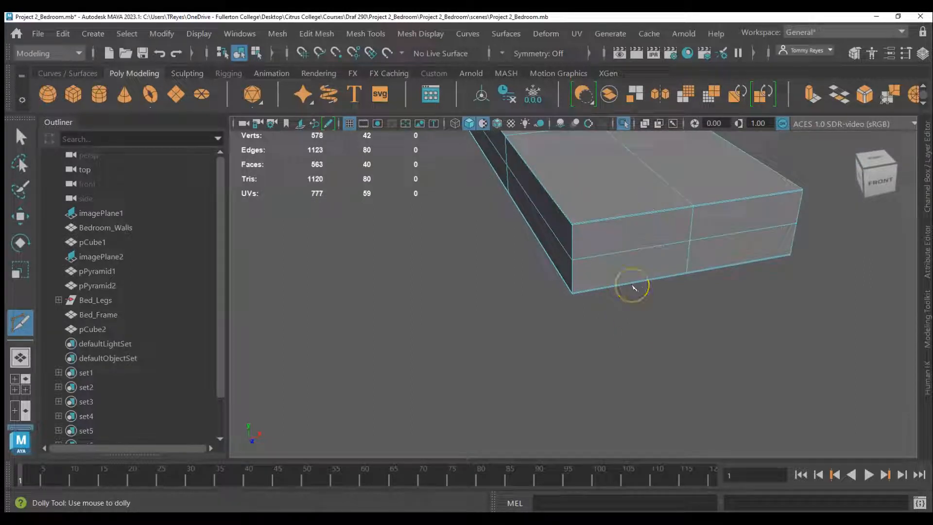
scroll(629, 298, down, 1)
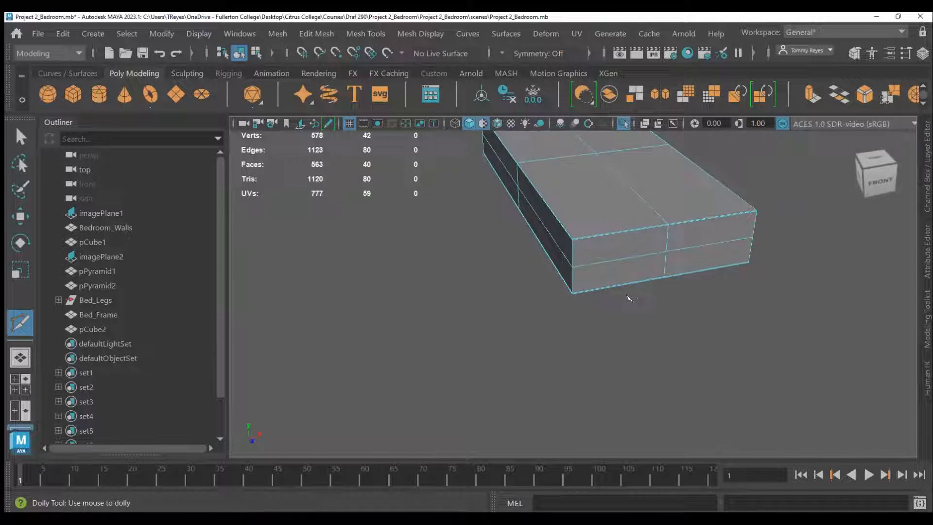
key(ctrl+z)
key(ctrl+z)
key(ctrl+z)
key(ctrl+z)
Step: Reinsert the mattress block's centre edge loops in all three directions and its supporting loops close to the top and bottom edges
click(667, 270)
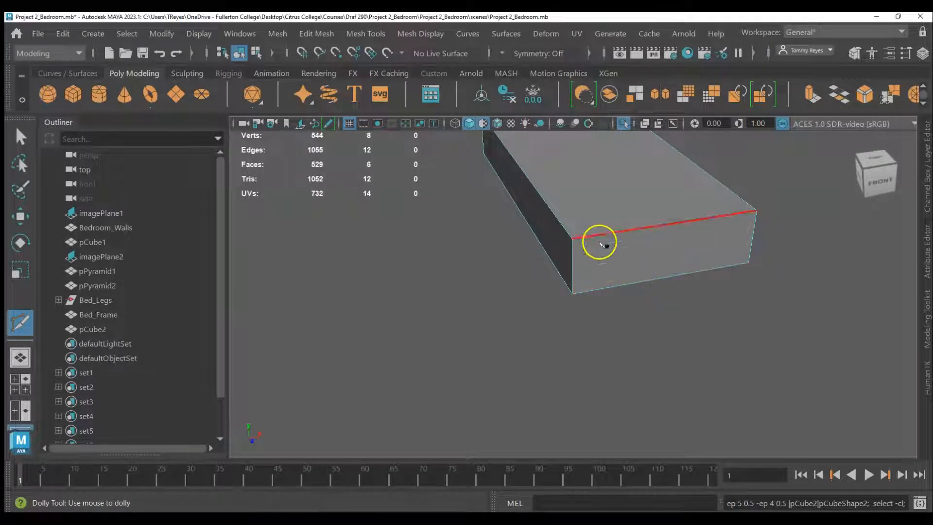
scroll(580, 239, up, 3)
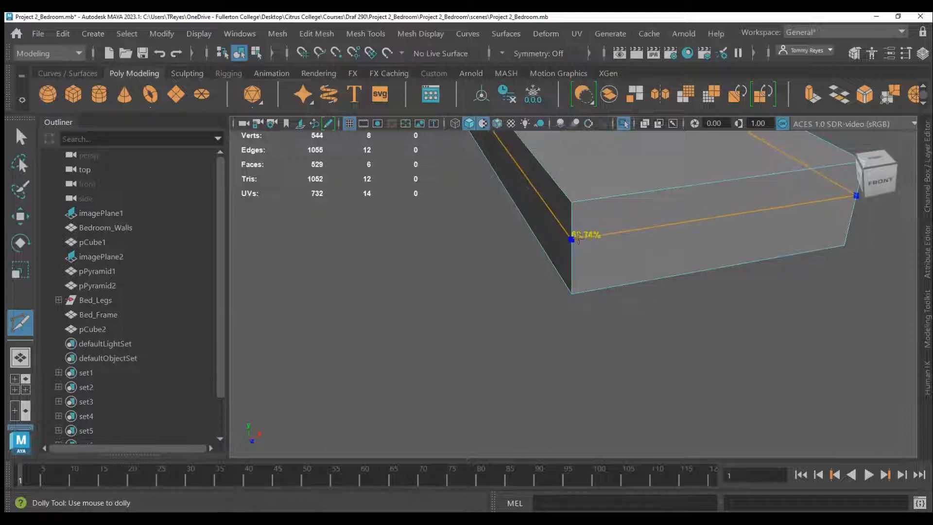
ctrl+middle_click(578, 239)
ctrl+middle_click(578, 238)
ctrl+middle_click(578, 239)
ctrl+middle_click(578, 239)
ctrl+click(575, 291)
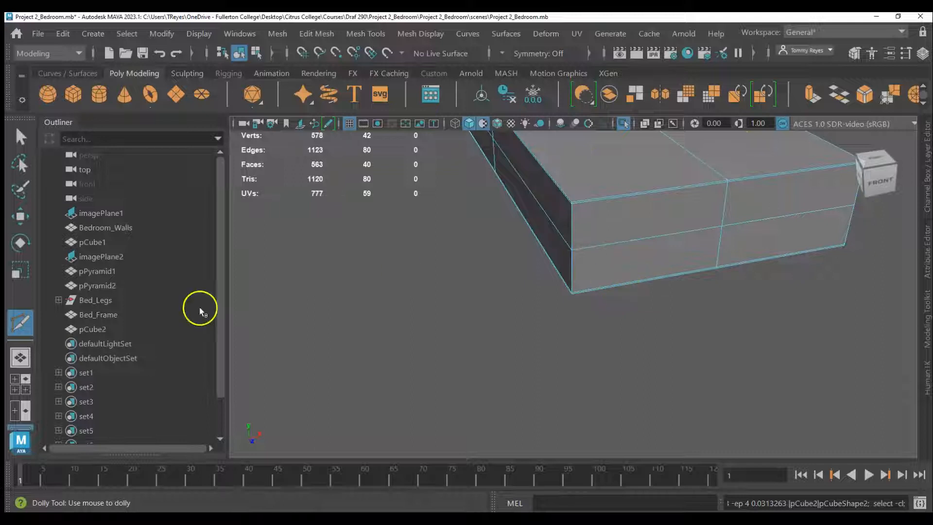
Step: Select the 16 large faces around all four sides of the mattress, leaving out the thin supporting strips
click(643, 236)
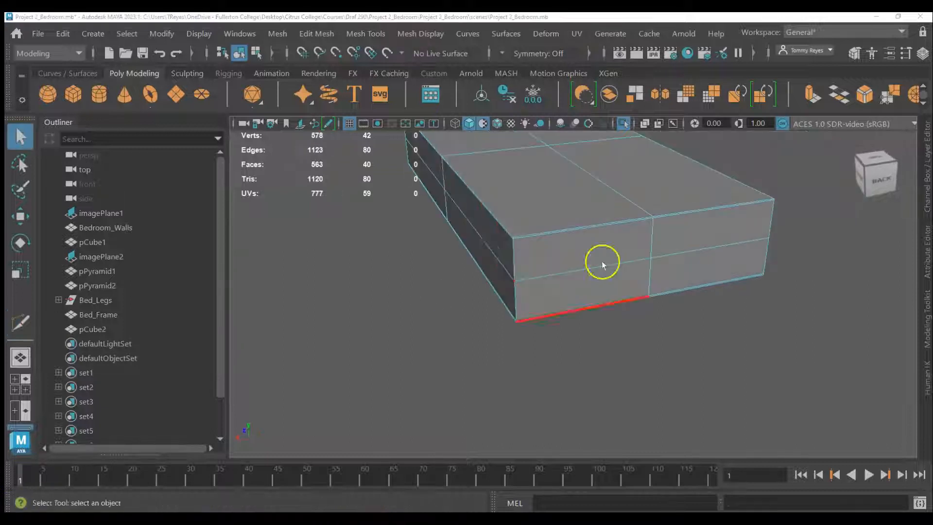
click(498, 244)
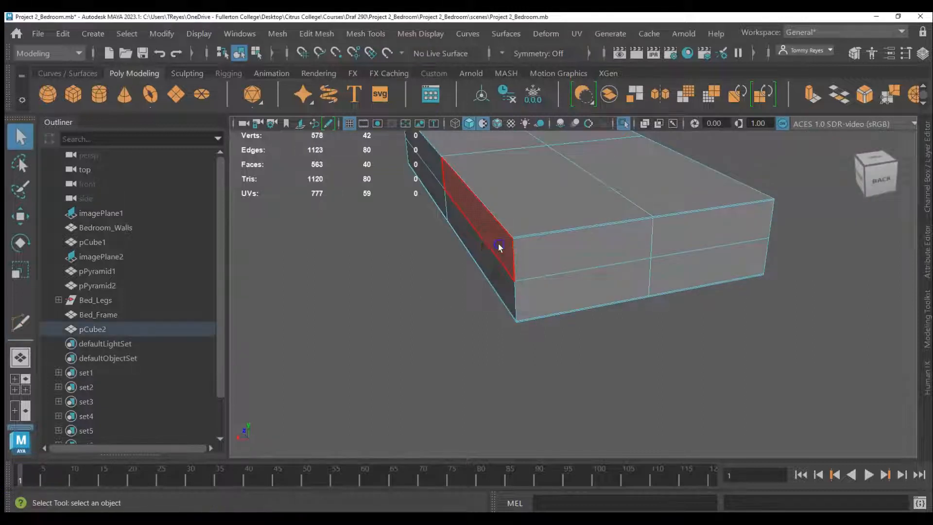
shift+click(497, 269)
shift+click(555, 257)
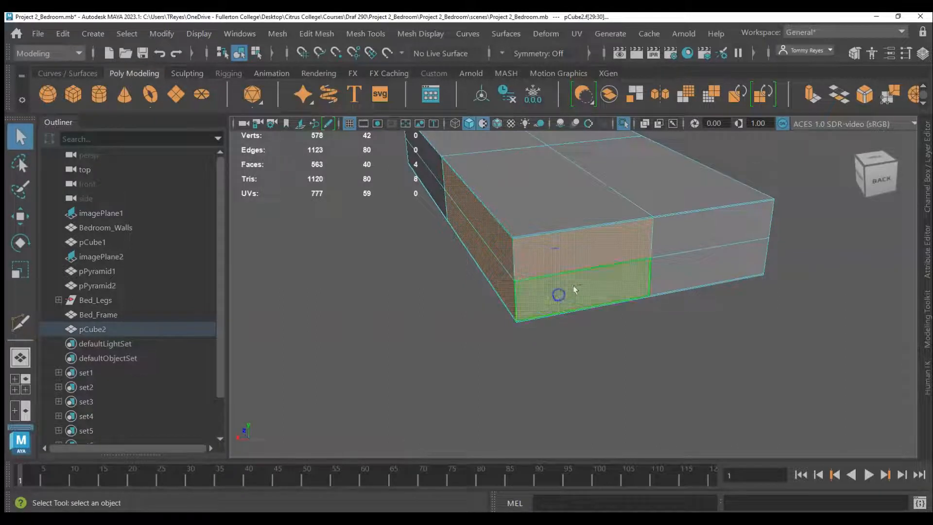
shift+click(563, 289)
shift+click(682, 269)
shift+click(435, 168)
shift+click(429, 186)
alt+drag(439, 246, 625, 248)
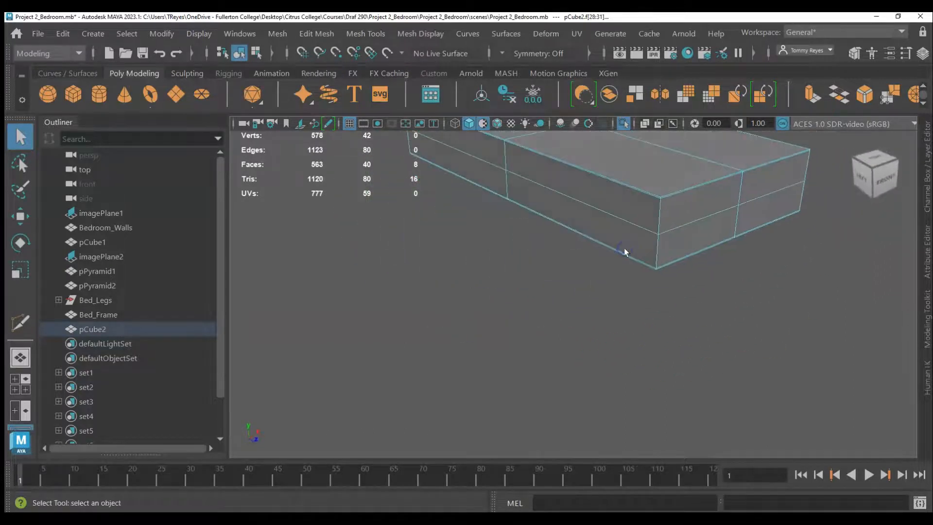
shift+click(486, 154)
shift+click(484, 170)
shift+click(542, 173)
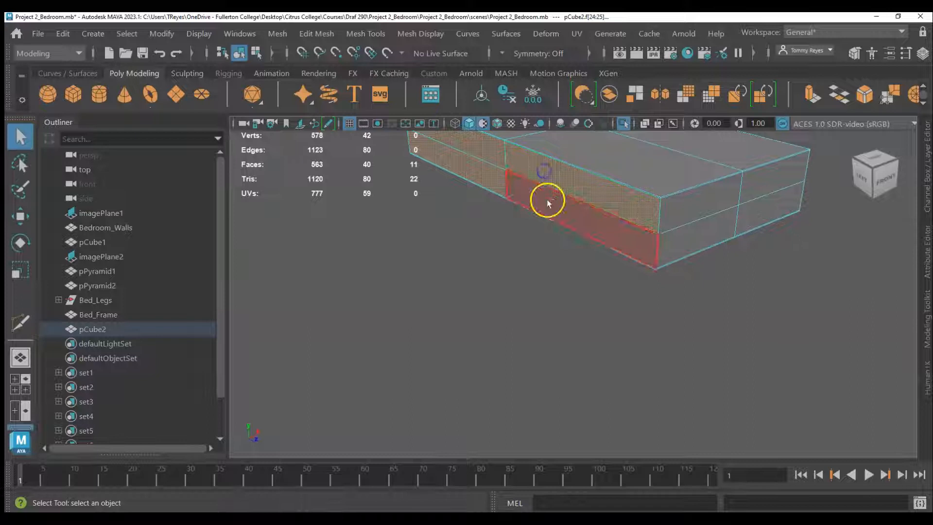
shift+click(546, 199)
shift+click(677, 211)
shift+click(756, 182)
shift+click(765, 211)
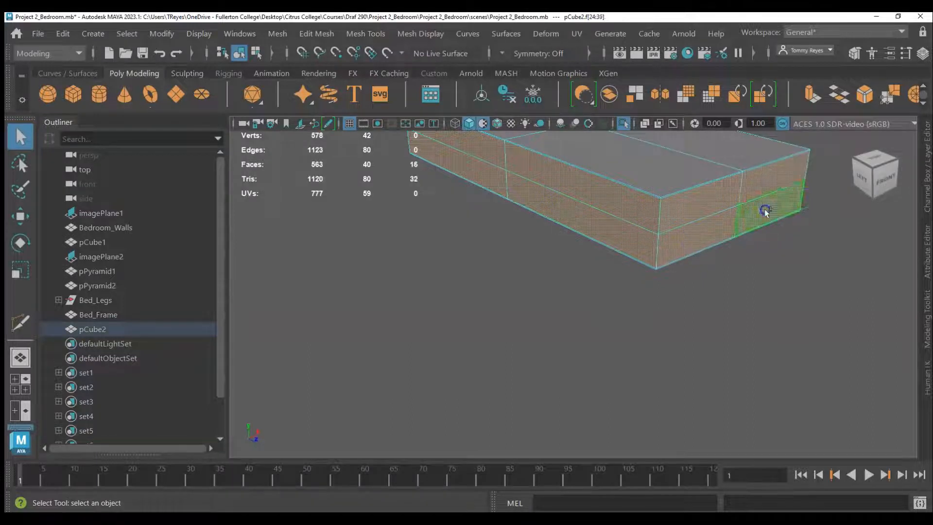
Step: Scale the selected side faces slightly inward in the horizontal plane so the top and bottom rims project
alt+drag(665, 281, 764, 284)
scroll(585, 217, up, 3)
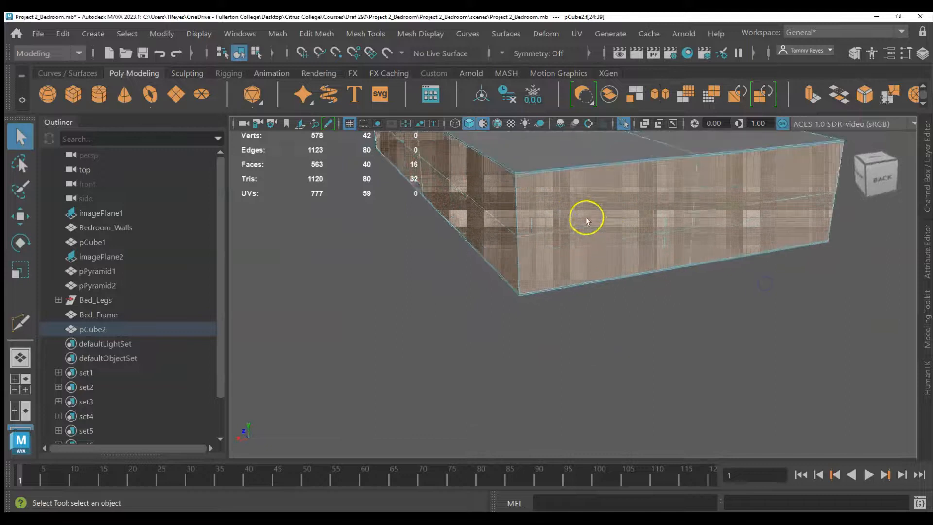
alt+right_drag(602, 220, 569, 292)
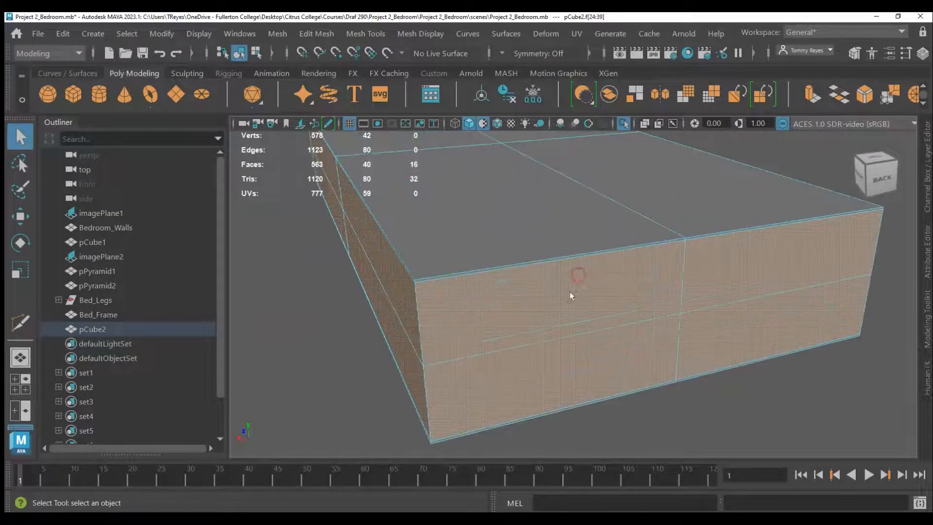
key(r)
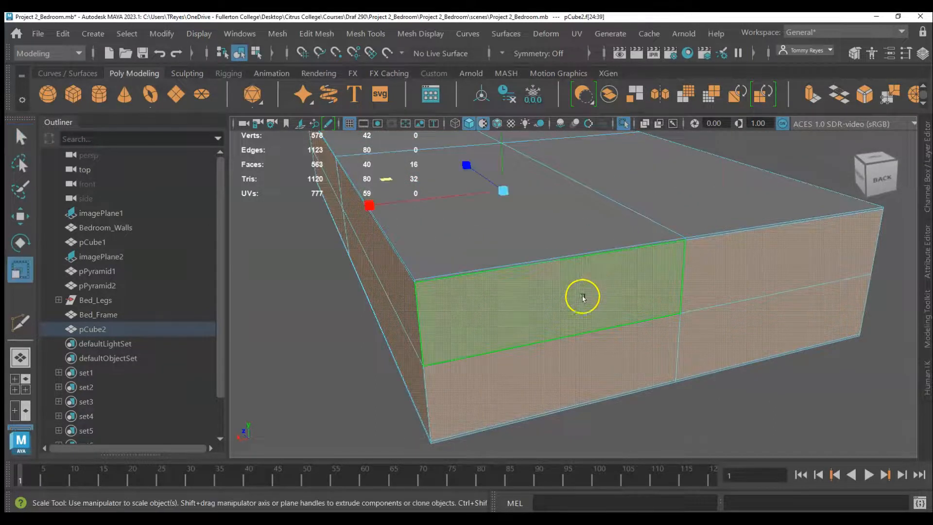
drag(387, 179, 388, 179)
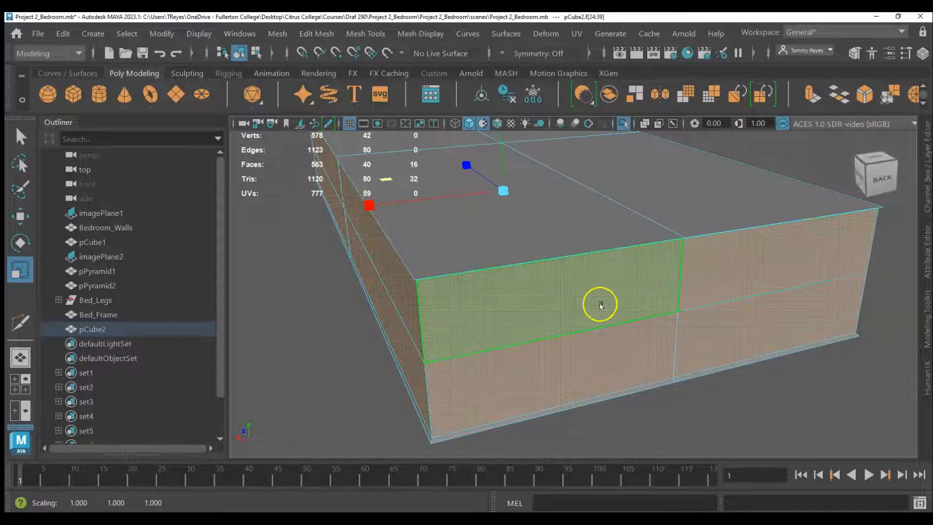
Step: Switch to vertex selection and select the eight vertices of the middle horizontal loop around the mattress
key(q)
right_drag(600, 302, 517, 109)
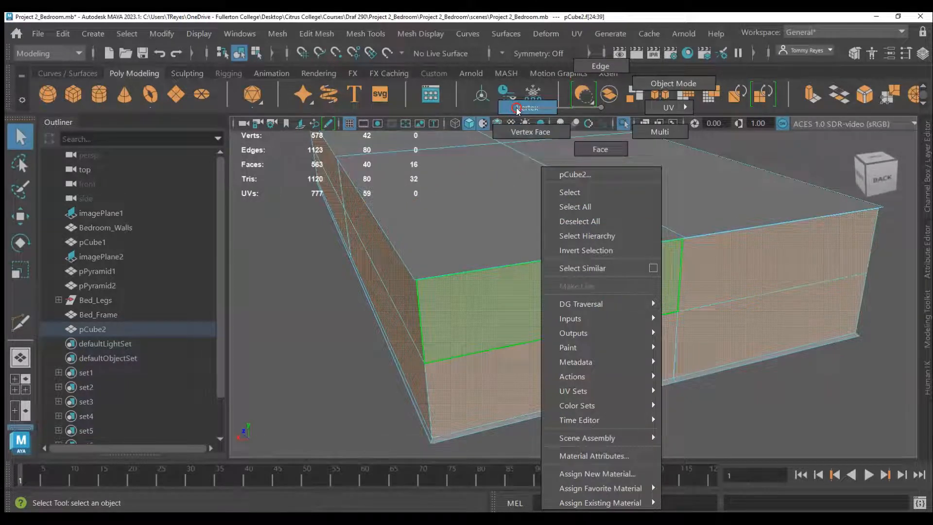
right_drag(517, 109, 518, 110)
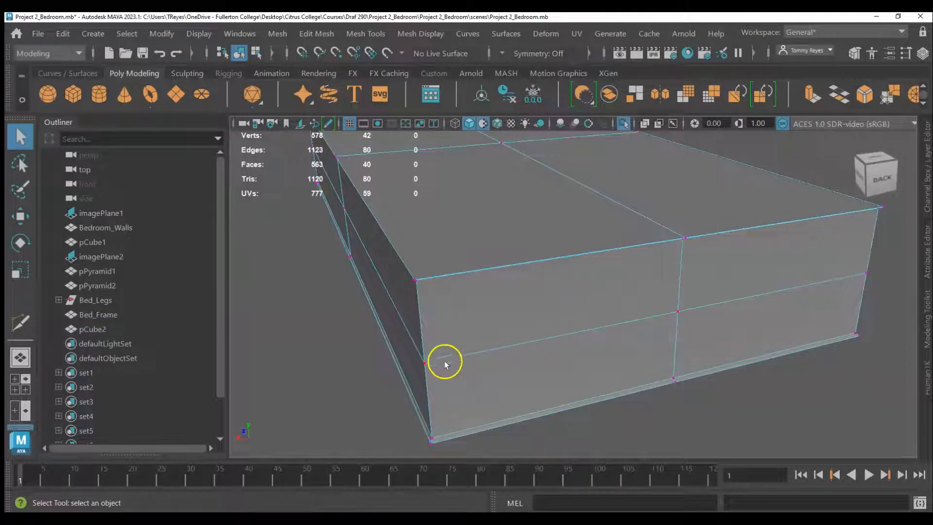
click(481, 373)
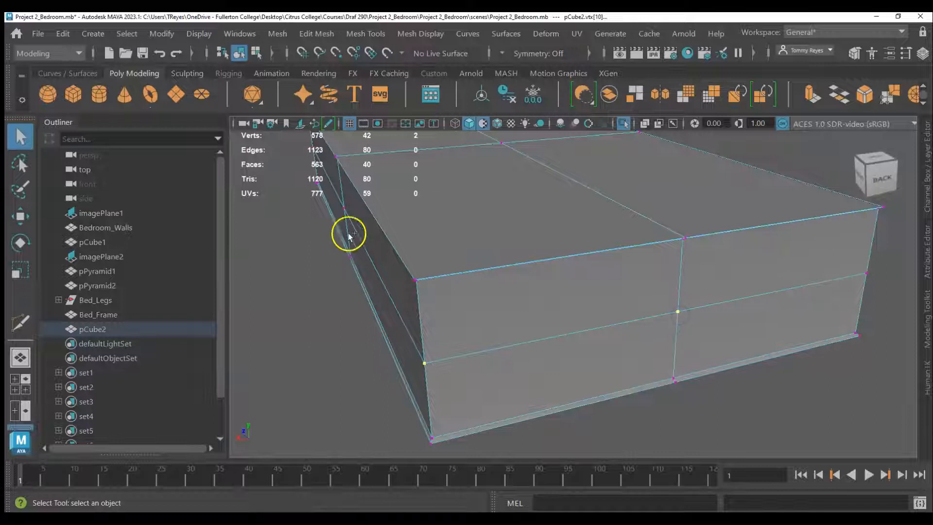
alt+drag(598, 348, 626, 343)
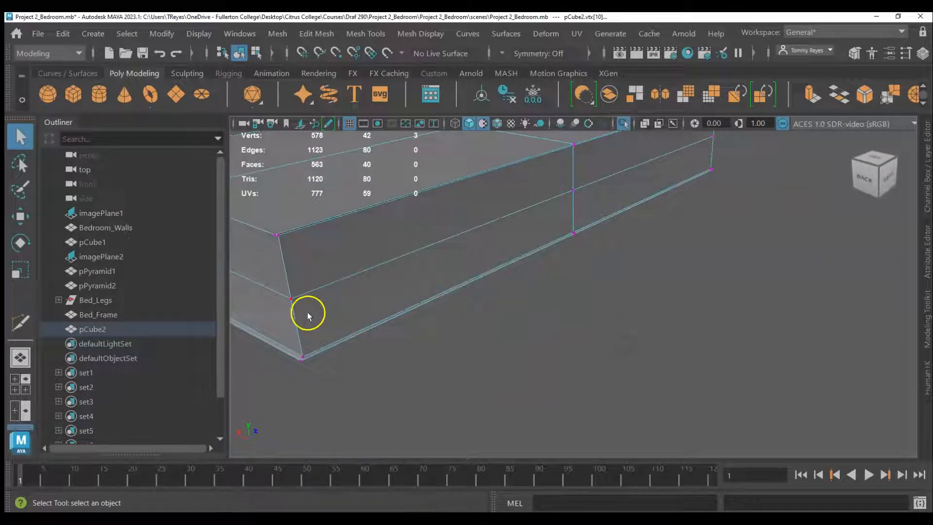
shift+click(291, 298)
shift+click(710, 145)
alt+drag(717, 227, 539, 305)
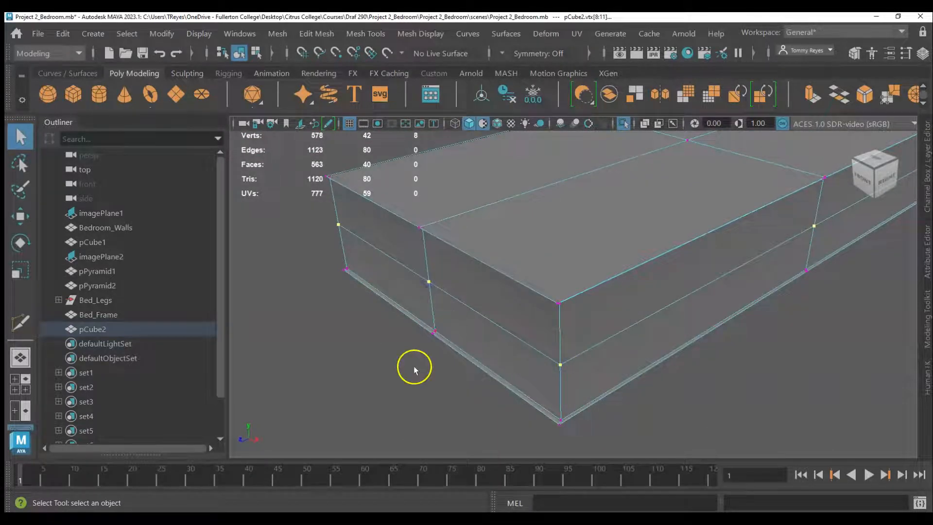
Step: Scale the eight middle-loop vertices slightly outward in the horizontal plane so the mattress sides bulge
scroll(409, 371, down, 3)
key(t)
scroll(419, 393, down, 1)
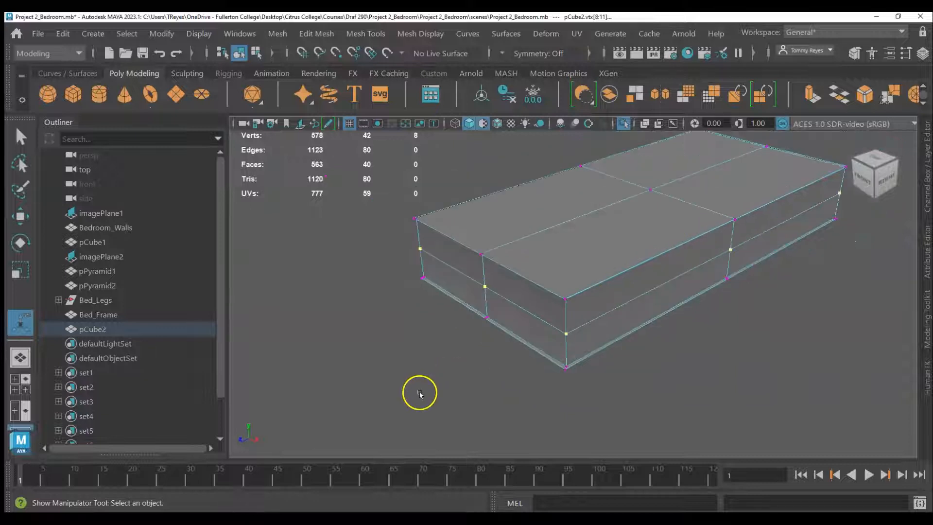
scroll(418, 392, down, 1)
key(r)
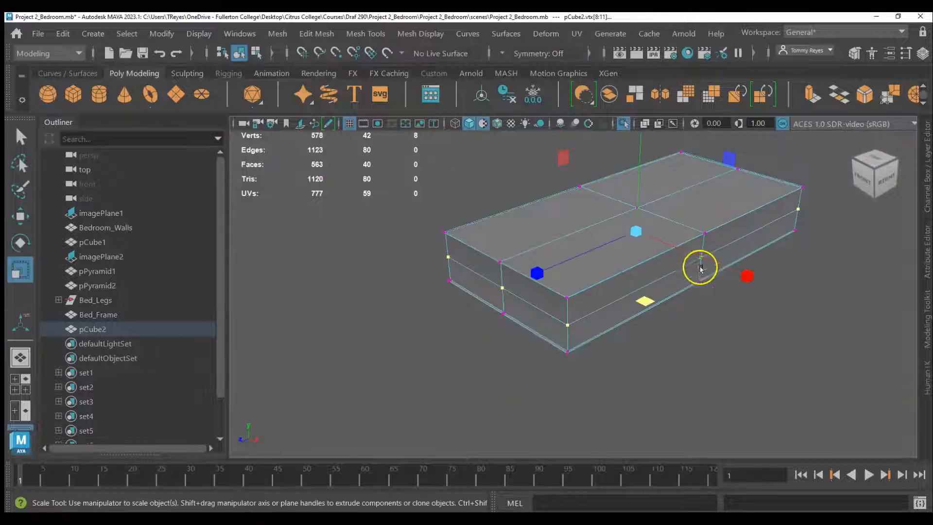
drag(647, 305, 650, 308)
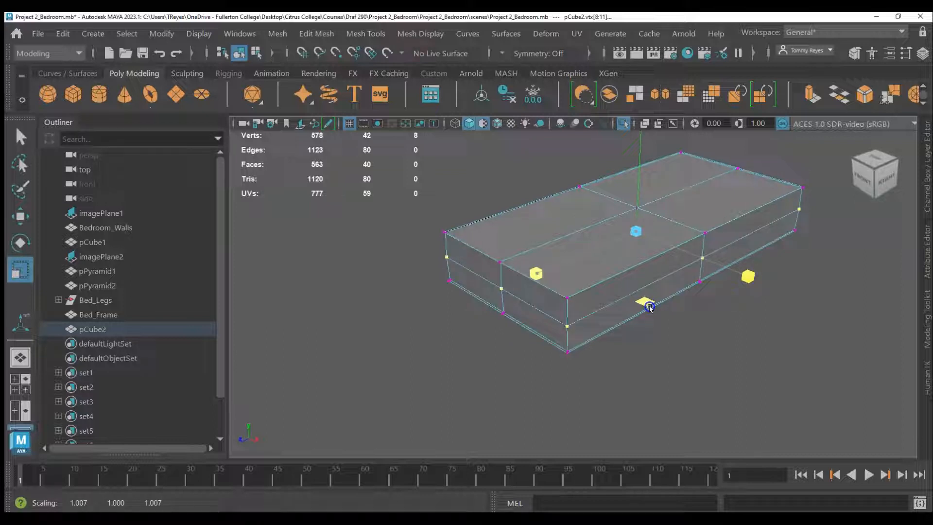
drag(649, 308, 647, 306)
scroll(580, 329, up, 6)
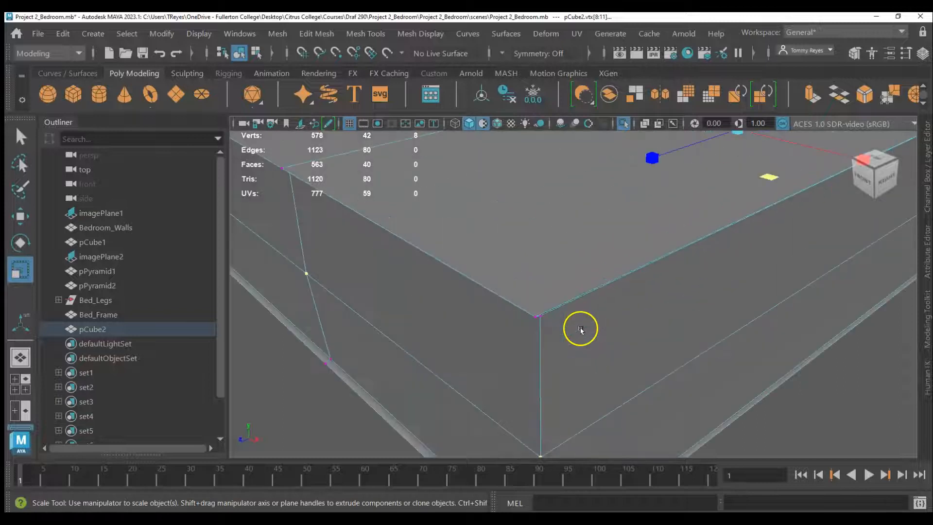
alt+drag(498, 388, 500, 420)
click(413, 409)
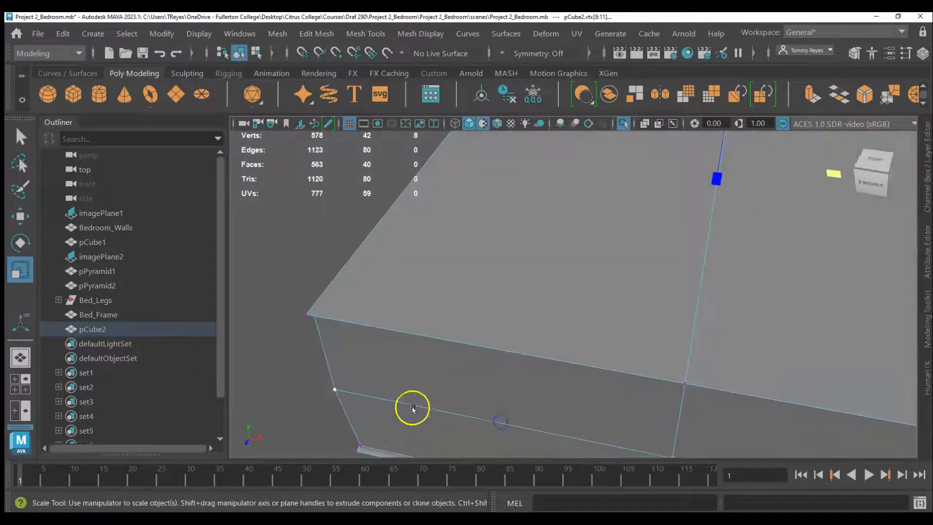
scroll(409, 410, down, 6)
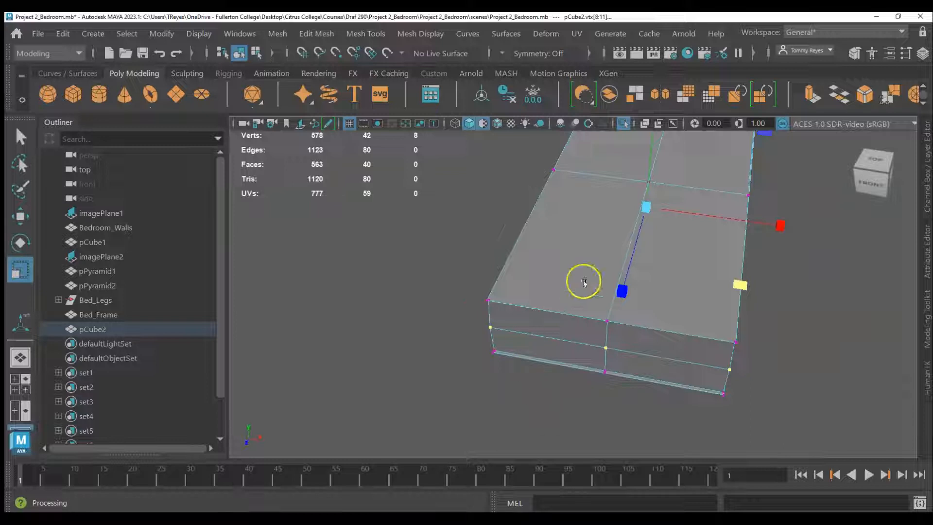
scroll(654, 377, up, 2)
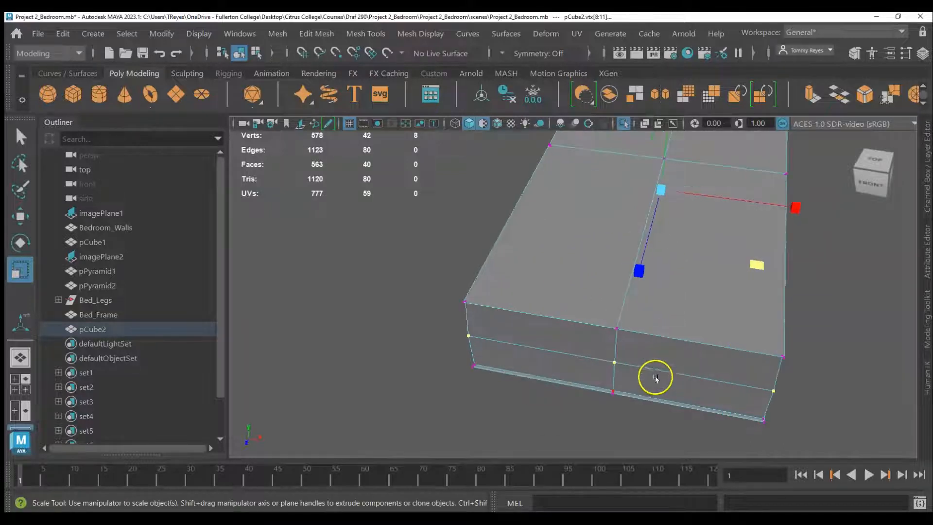
Step: Switch the mattress to face selection and clear the previously selected side faces
key(r)
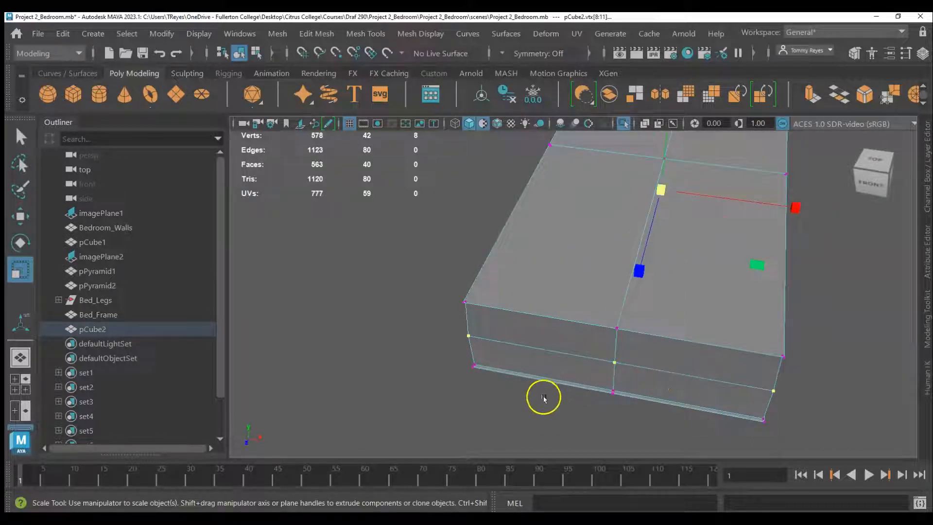
key(w)
key(q)
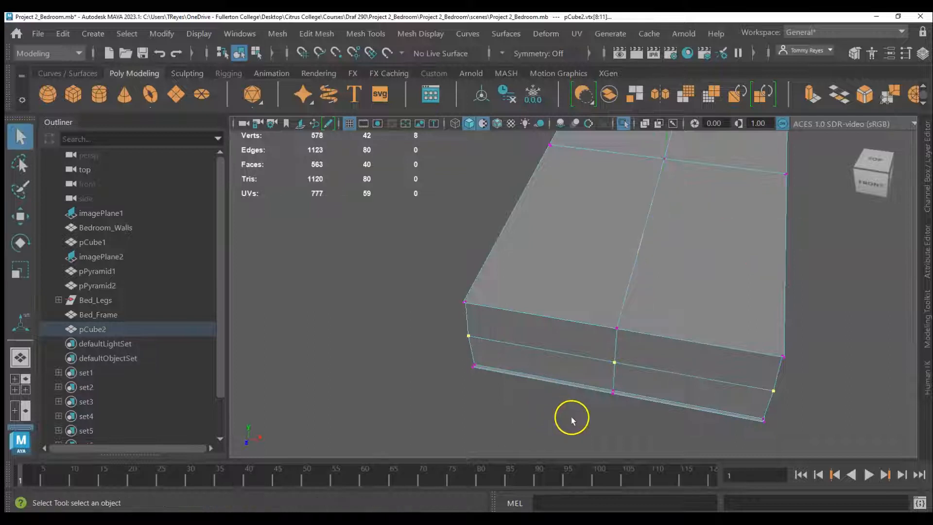
right_click(571, 319)
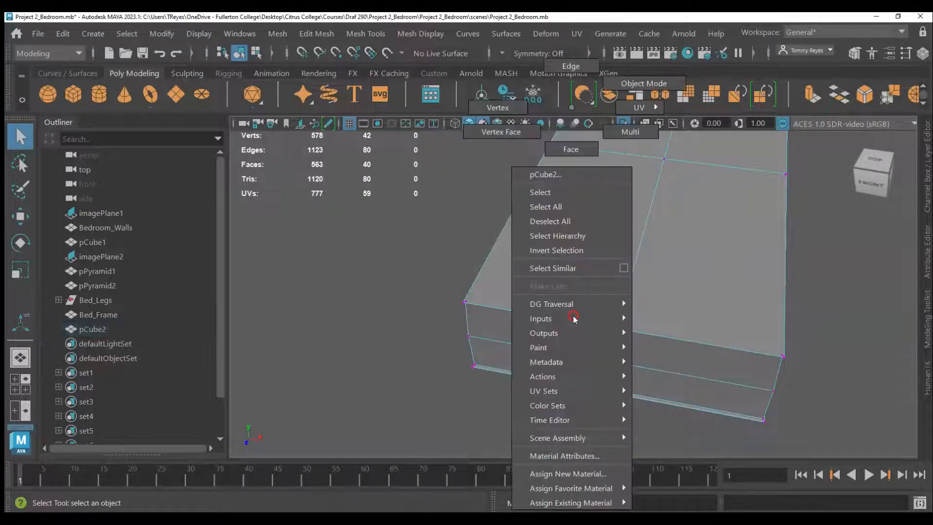
click(576, 151)
click(713, 354)
right_click(577, 262)
click(581, 220)
right_drag(553, 106, 554, 155)
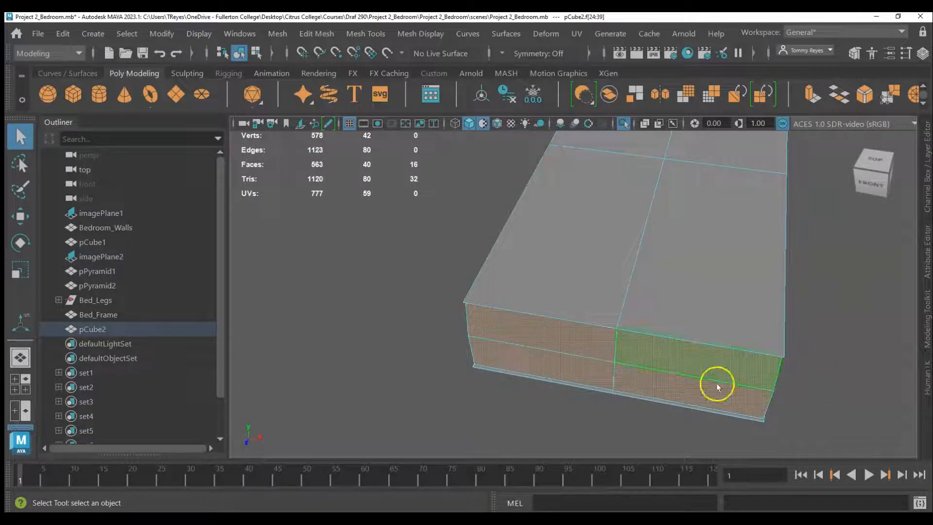
click(409, 325)
scroll(724, 383, up, 2)
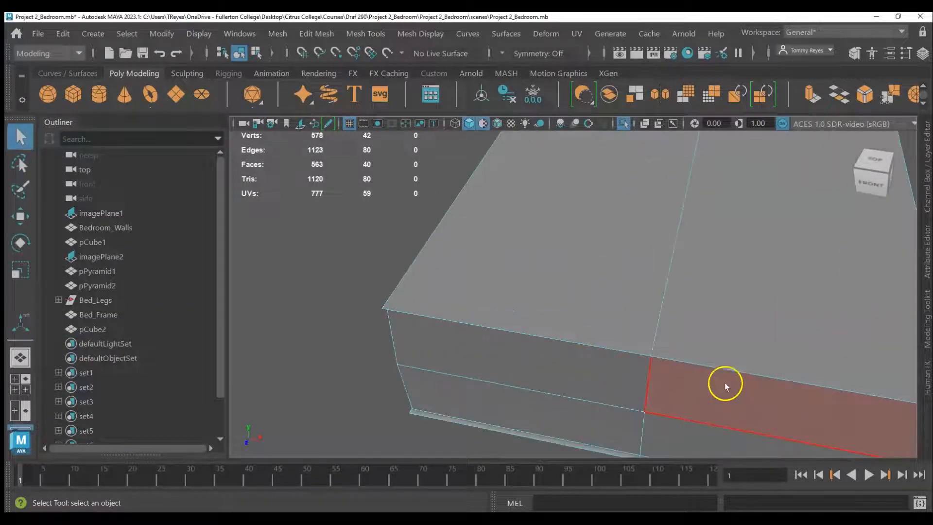
mouse_move(586, 378)
alt+mouse_down()
mouse_move(500, 340)
mouse_move(524, 348)
mouse_move(480, 364)
mouse_move(535, 364)
mouse_move(535, 355)
mouse_move(515, 351)
mouse_move(592, 353)
mouse_move(581, 387)
alt+mouse_up()
alt+drag(586, 247, 587, 206)
alt+middle_drag(580, 213, 553, 318)
scroll(515, 237, up, 3)
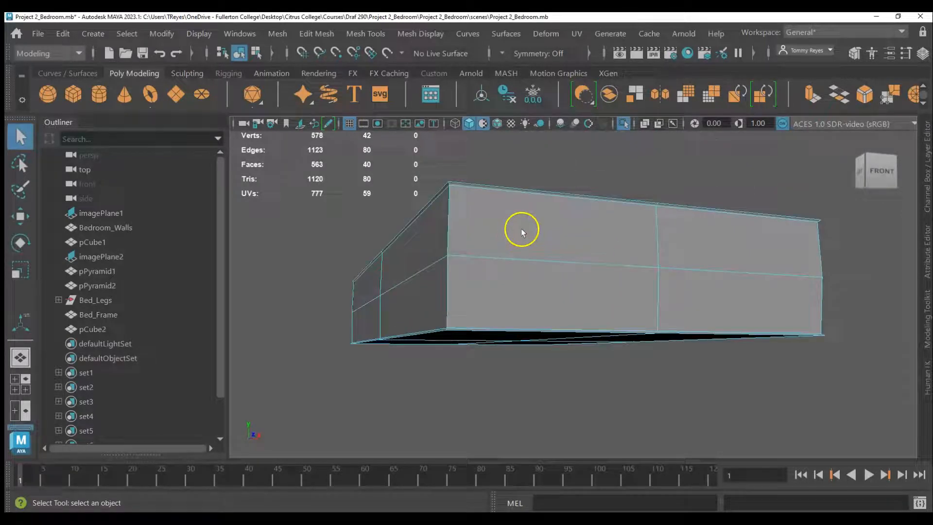
alt+drag(522, 233, 521, 236)
alt+drag(445, 232, 454, 254)
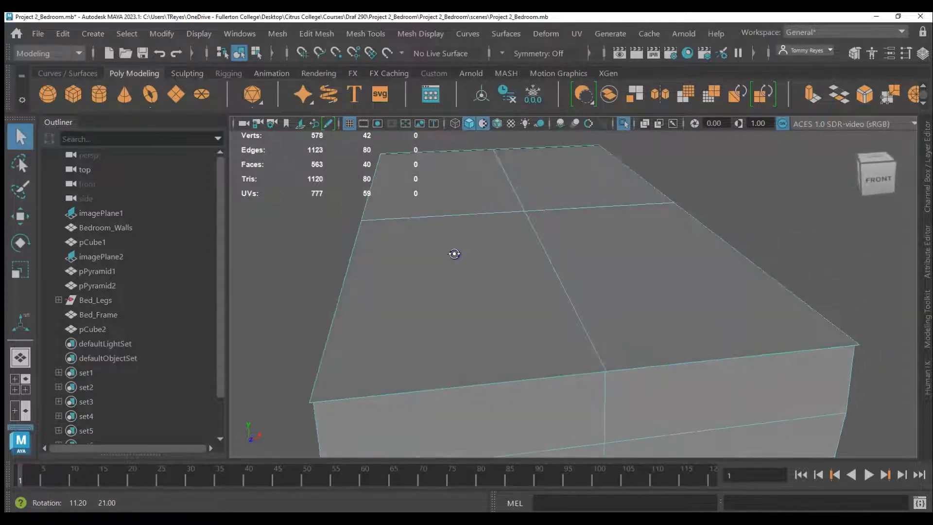
Step: Select the four top faces of the mattress and extrude them upward by 2.752
click(469, 192)
shift+click(568, 195)
shift+click(593, 264)
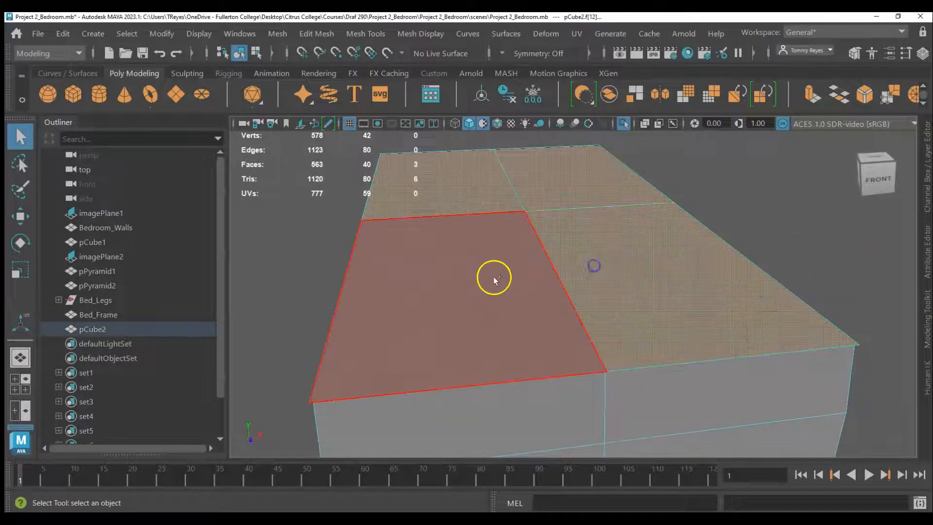
shift+click(494, 277)
click(816, 94)
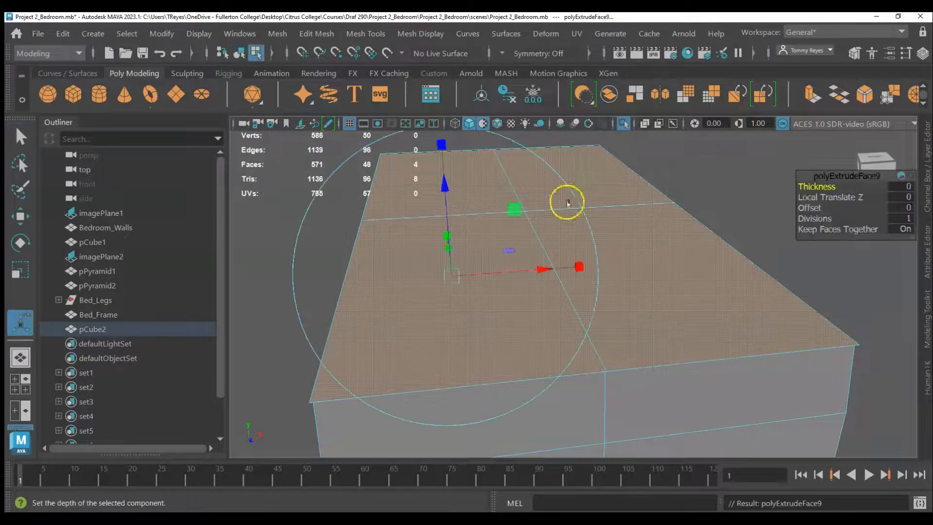
drag(448, 188, 447, 185)
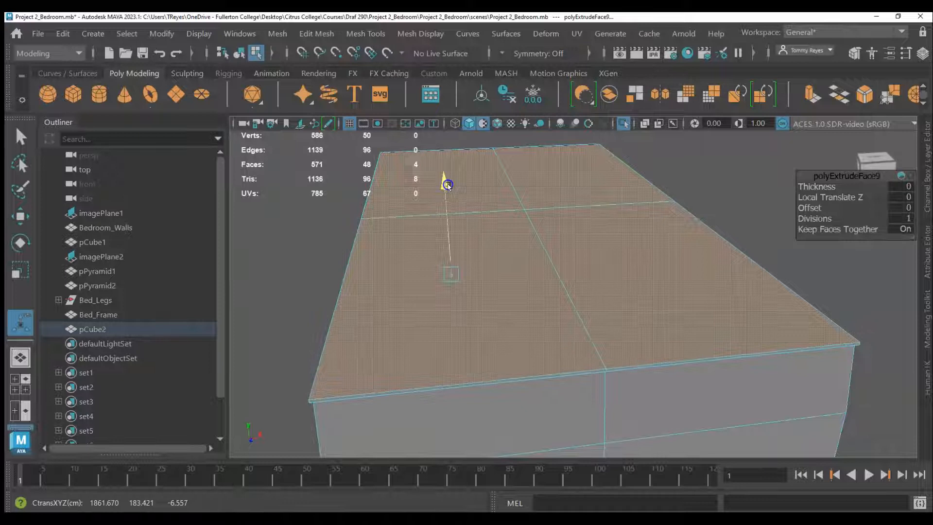
drag(448, 184, 448, 181)
scroll(698, 251, down, 4)
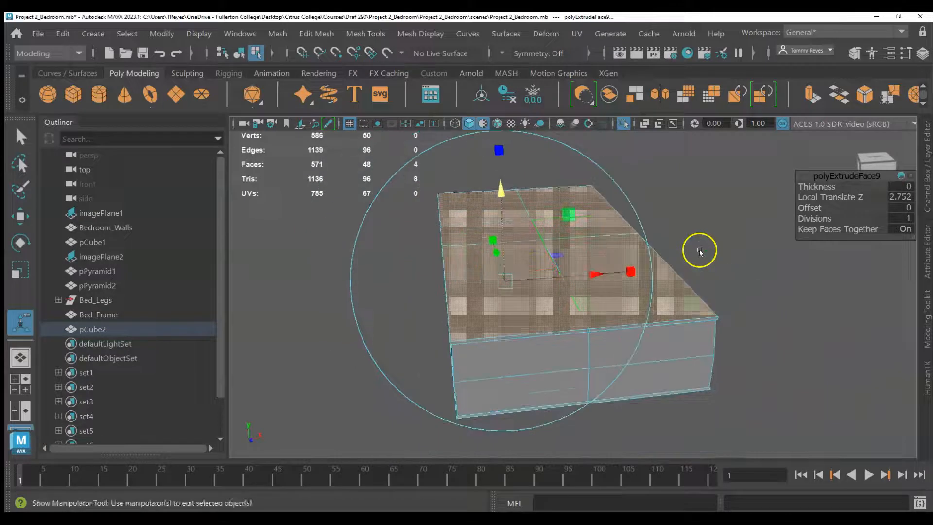
Step: Clear the selection and select all faces of the mattress's upper section, including the top, the rims and the upper side row
key(space)
click(725, 246)
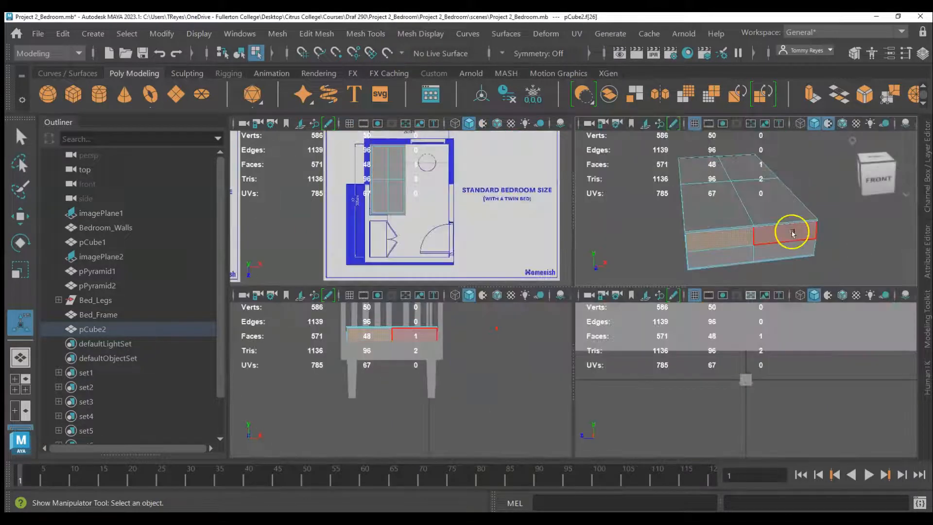
key(space)
key(q)
click(732, 255)
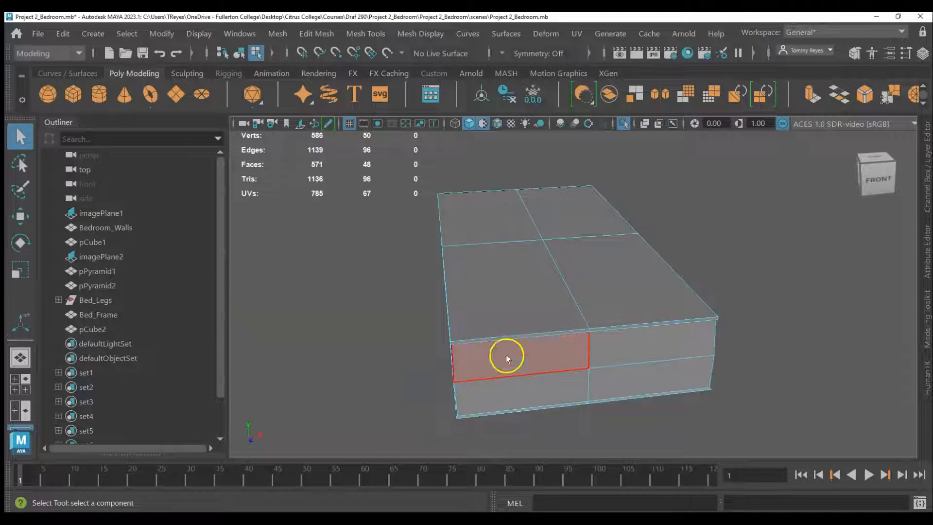
scroll(506, 355, up, 2)
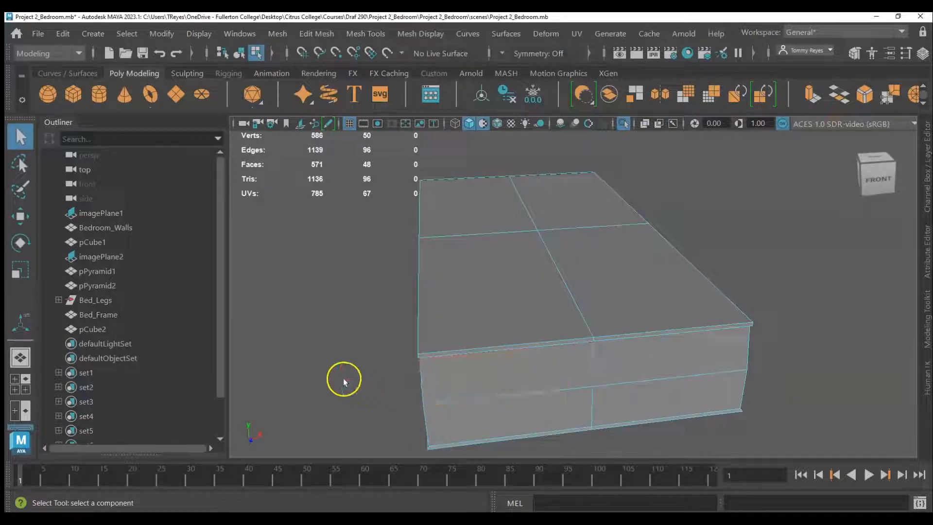
mouse_move(311, 368)
alt+mouse_down()
mouse_move(325, 361)
mouse_move(289, 356)
mouse_move(309, 356)
alt+mouse_up()
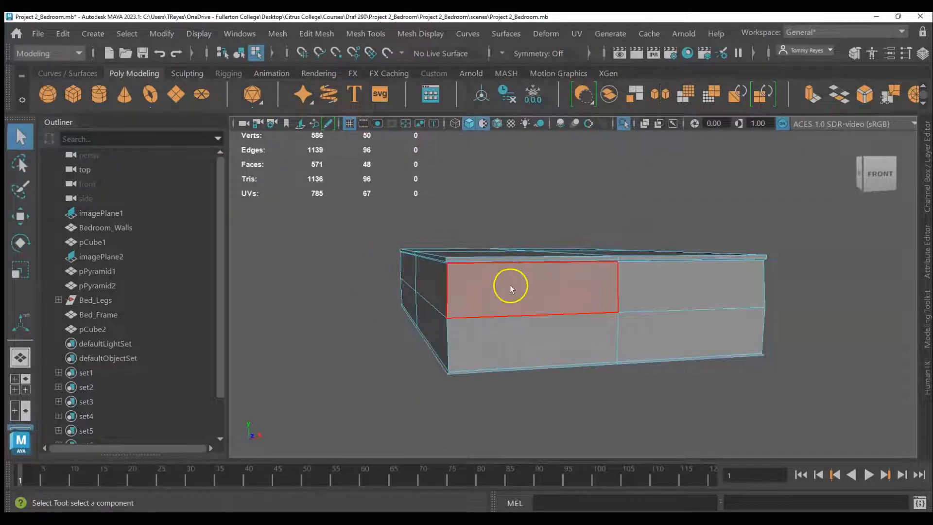
scroll(555, 307, up, 2)
drag(343, 224, 843, 261)
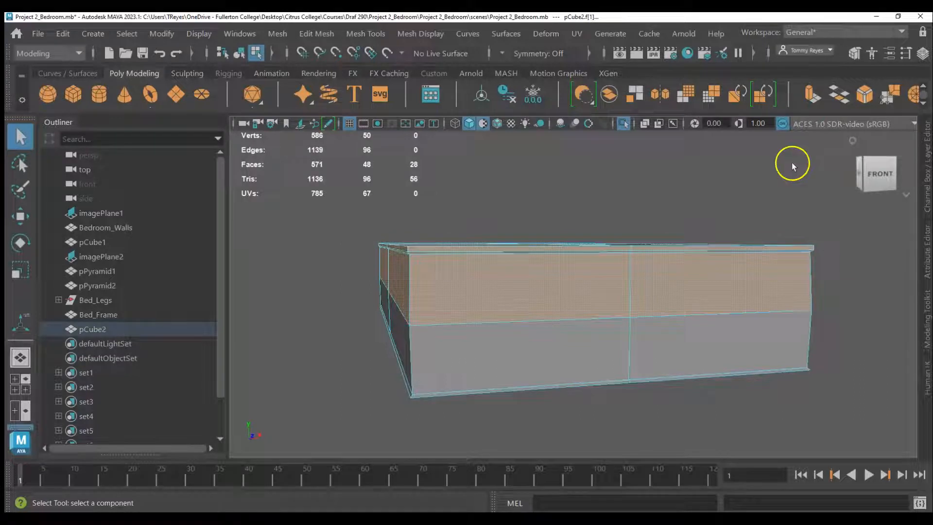
Step: Try beveling the selected upper-section faces of the mattress, and undo the bevel
click(868, 101)
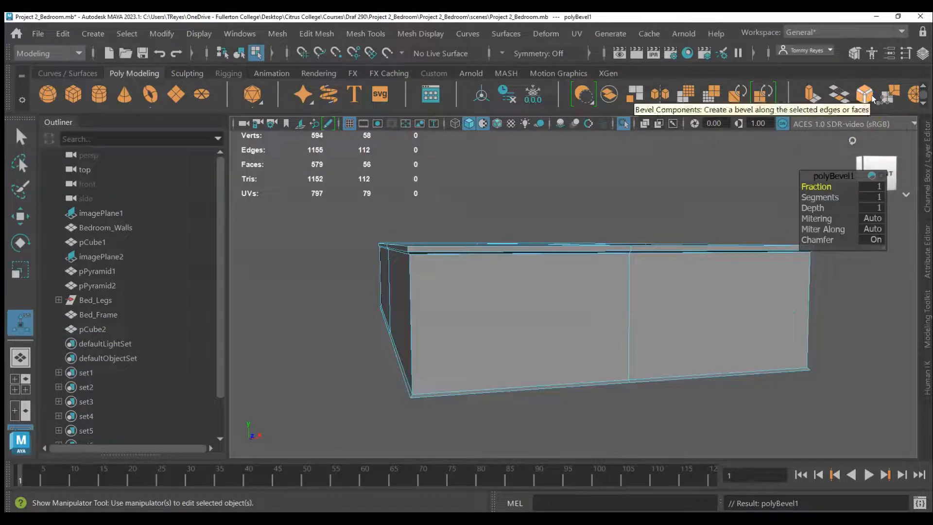
scroll(441, 304, up, 4)
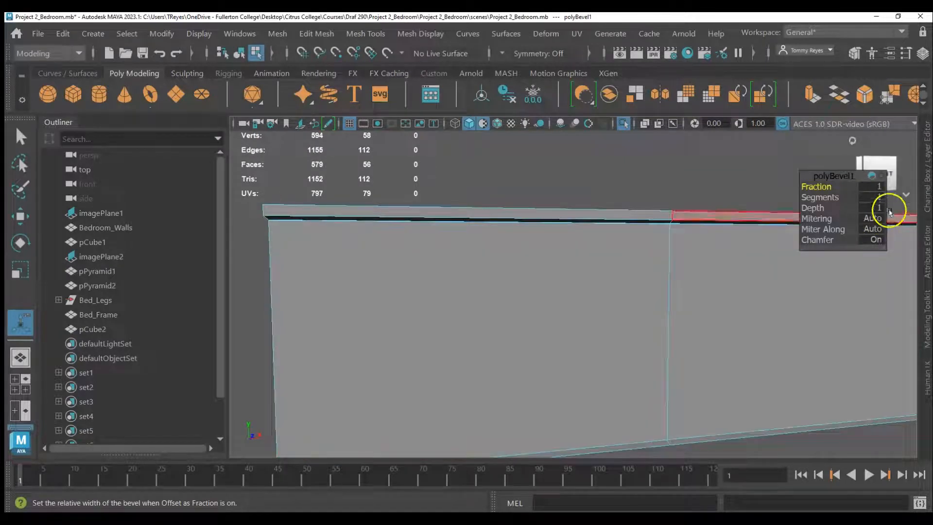
scroll(640, 277, down, 3)
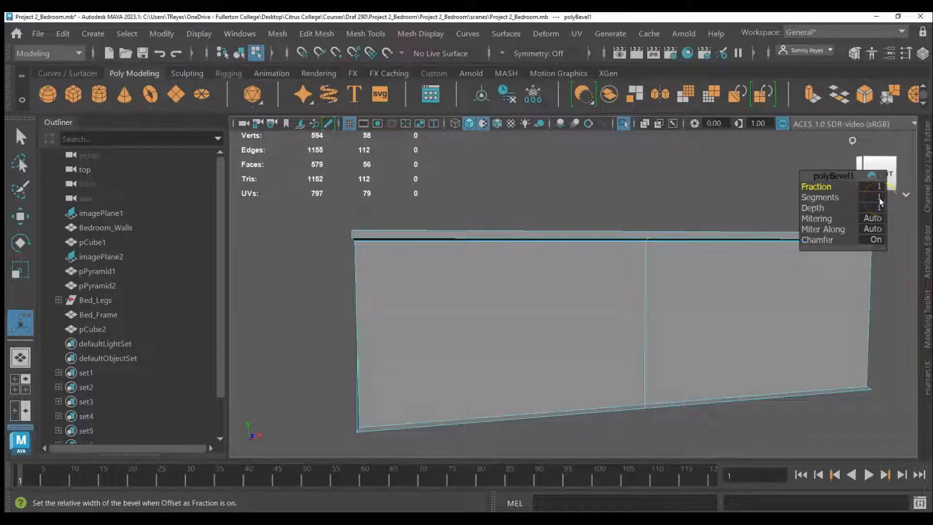
scroll(374, 255, up, 2)
scroll(425, 301, down, 4)
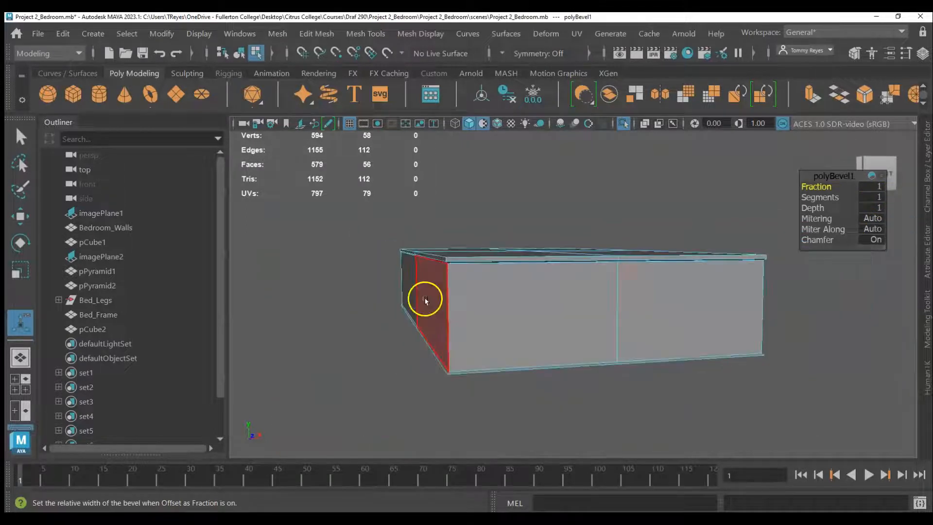
key(ctrl+z)
Step: Deselect the eight large upper side faces around the mattress, keeping only the top and thin rim faces selected
scroll(470, 293, up, 2)
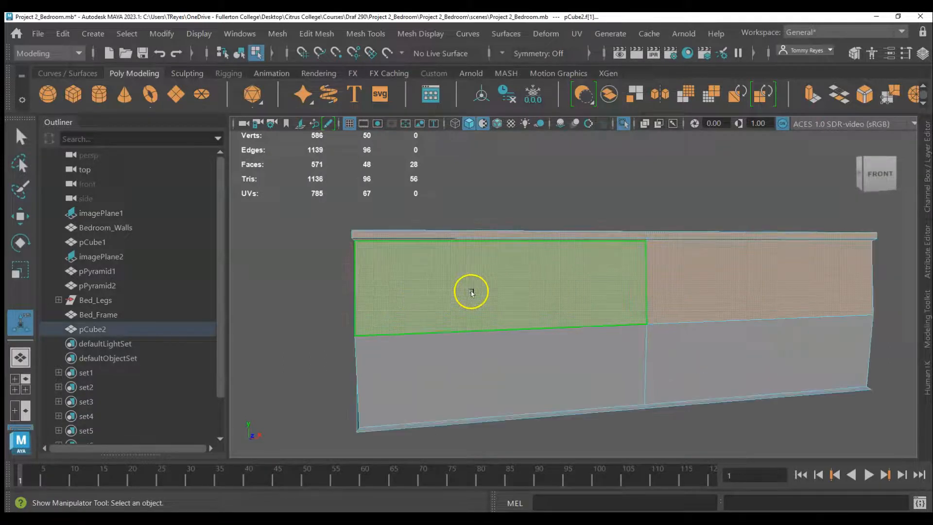
ctrl+click(498, 298)
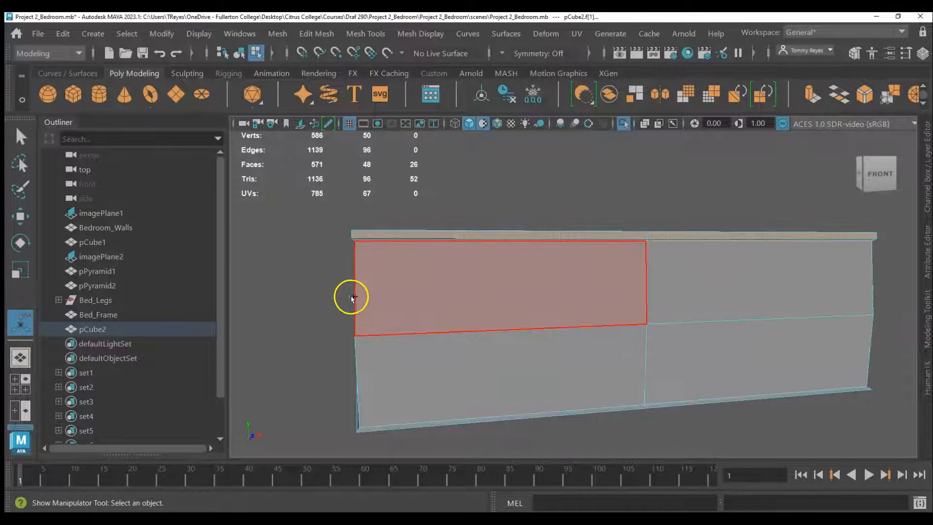
alt+drag(325, 306, 358, 308)
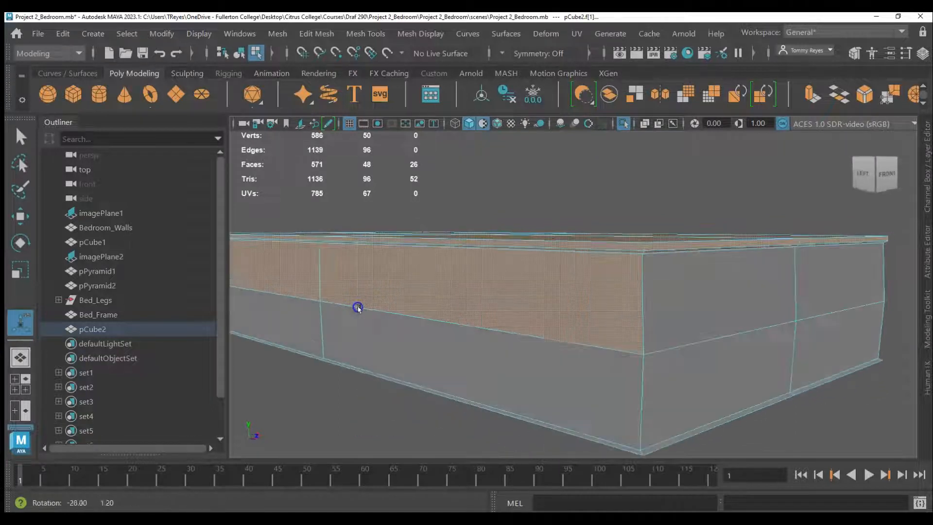
ctrl+click(423, 327)
mouse_move(423, 327)
alt+mouse_down()
mouse_move(254, 350)
mouse_move(407, 348)
mouse_move(433, 323)
alt+mouse_up()
ctrl+click(543, 325)
mouse_move(371, 362)
alt+mouse_down()
mouse_move(358, 365)
mouse_move(379, 365)
alt+mouse_up()
ctrl+click(517, 334)
ctrl+click(563, 291)
ctrl+click(493, 309)
ctrl+click(477, 273)
alt+drag(444, 315, 689, 312)
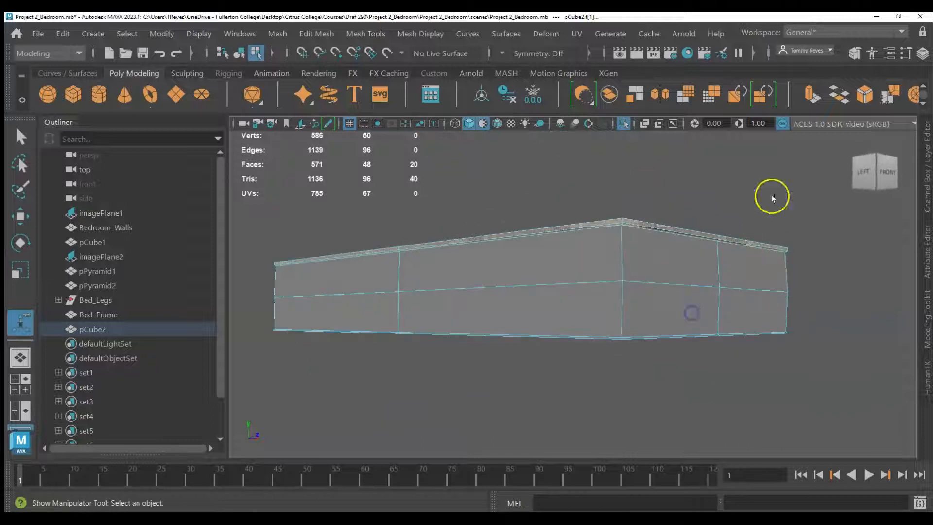
Step: Bevel the selected top and rim faces with a fraction of 1 and one segment
click(887, 96)
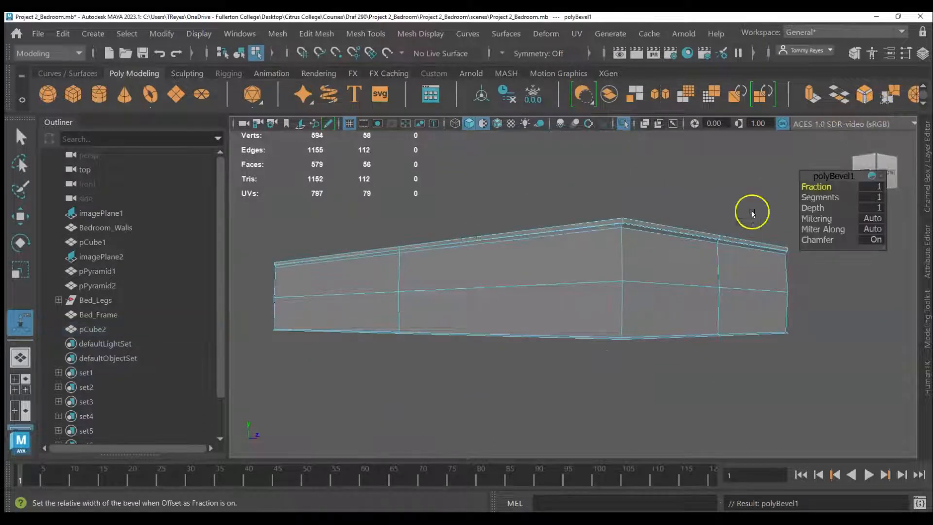
scroll(662, 234, up, 2)
mouse_move(662, 235)
alt+mouse_down()
mouse_move(691, 225)
mouse_move(679, 235)
alt+mouse_up()
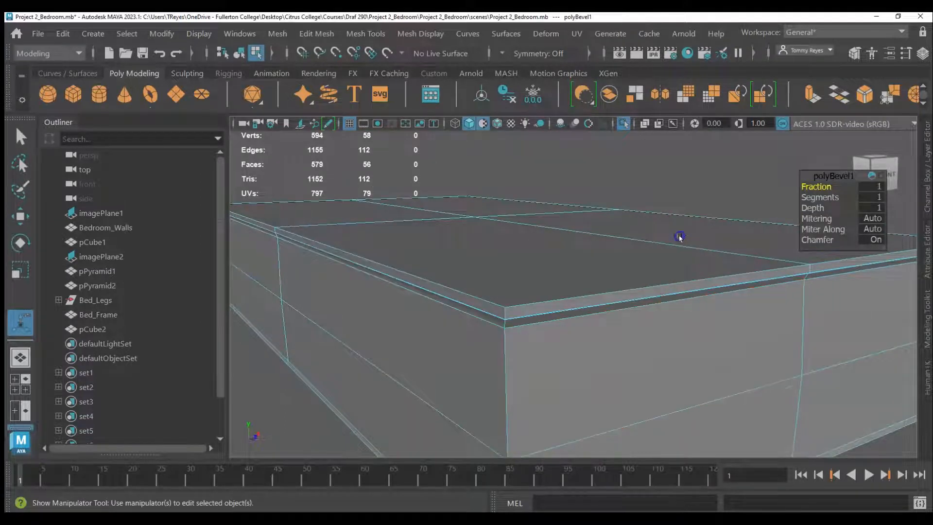
Step: Select the eight outer vertices around the mattress's top surface
right_drag(510, 308, 456, 117)
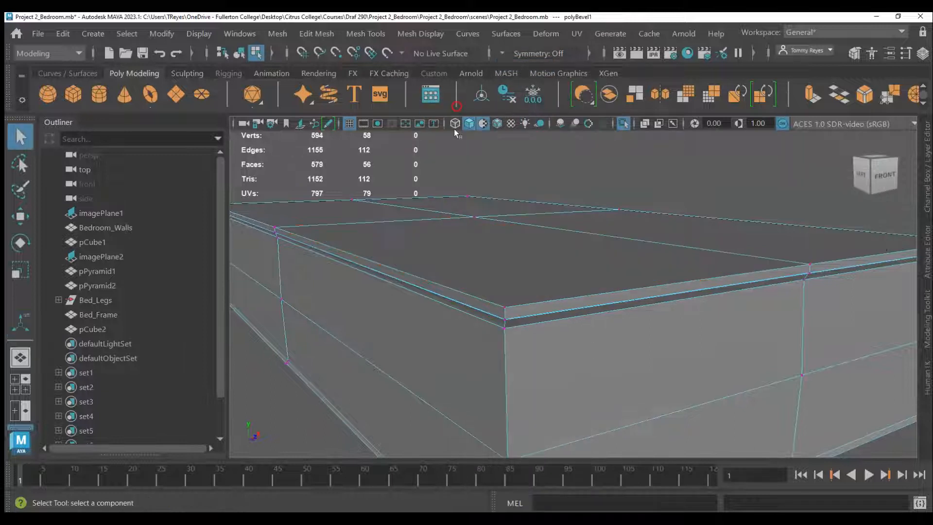
click(505, 308)
alt+drag(506, 309, 399, 356)
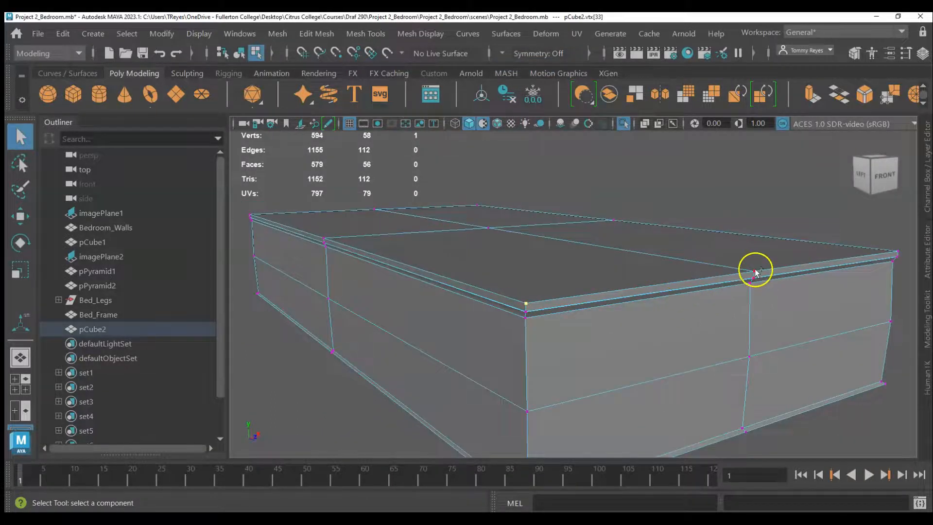
shift+click(614, 219)
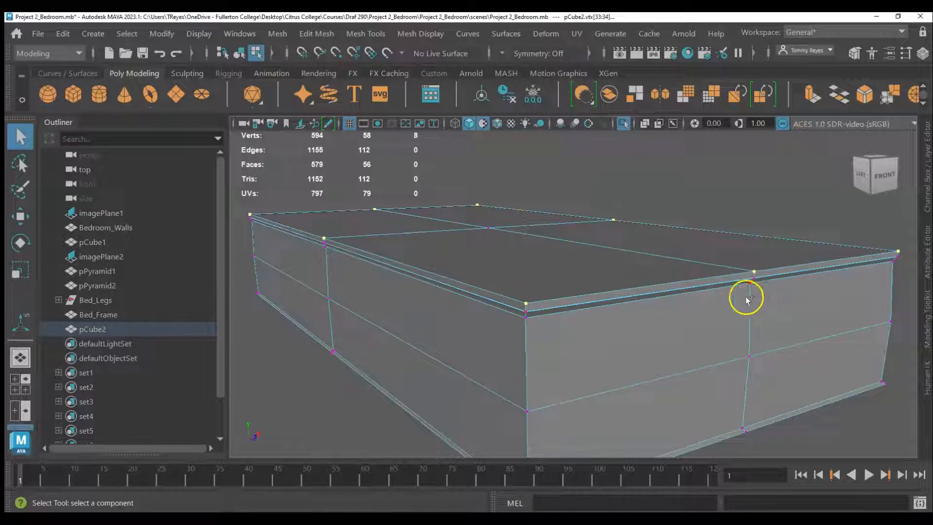
Step: Scale the selected top vertices slightly inward in X and Z together, and clear the selection
key(r)
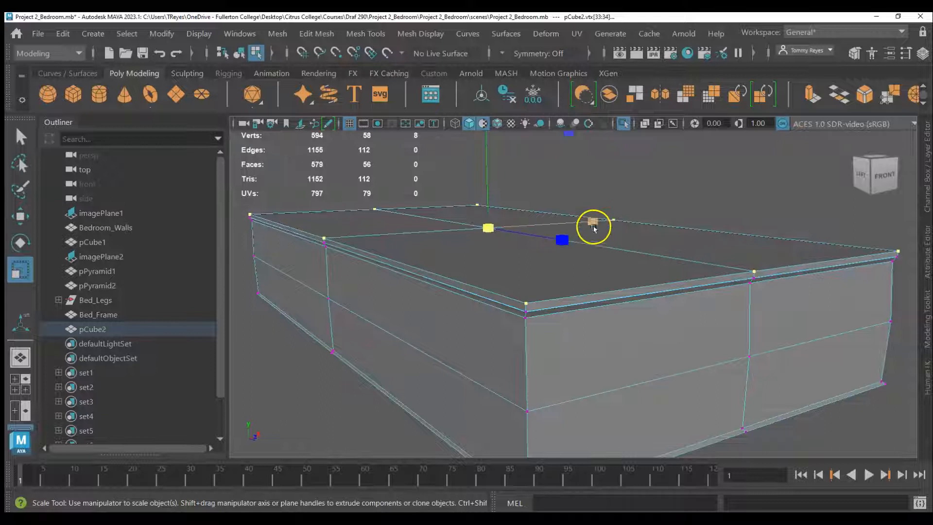
alt+drag(639, 259, 630, 269)
drag(635, 229, 635, 229)
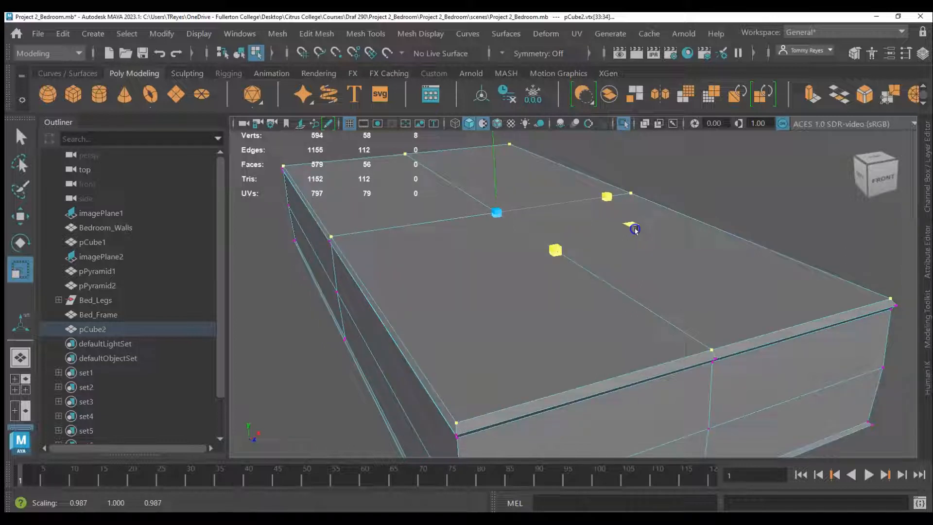
drag(635, 229, 635, 229)
drag(635, 229, 634, 229)
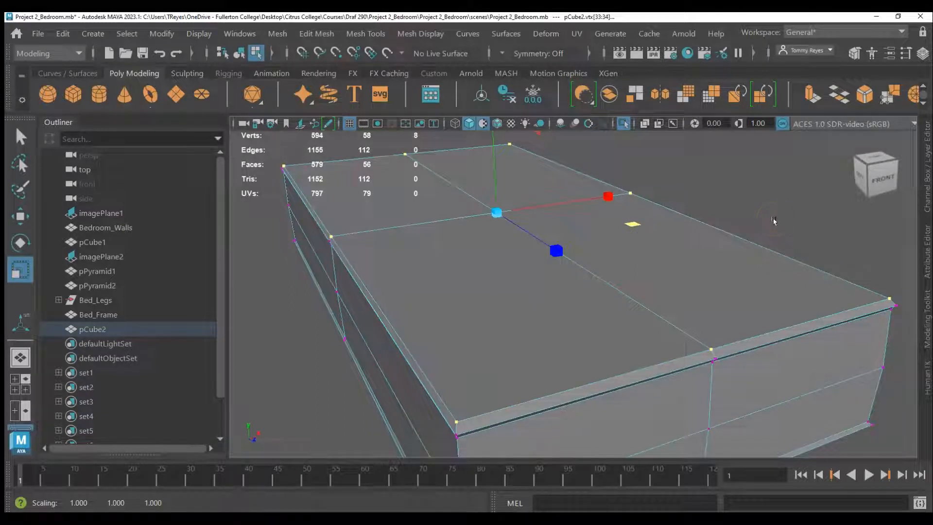
key(q)
click(774, 221)
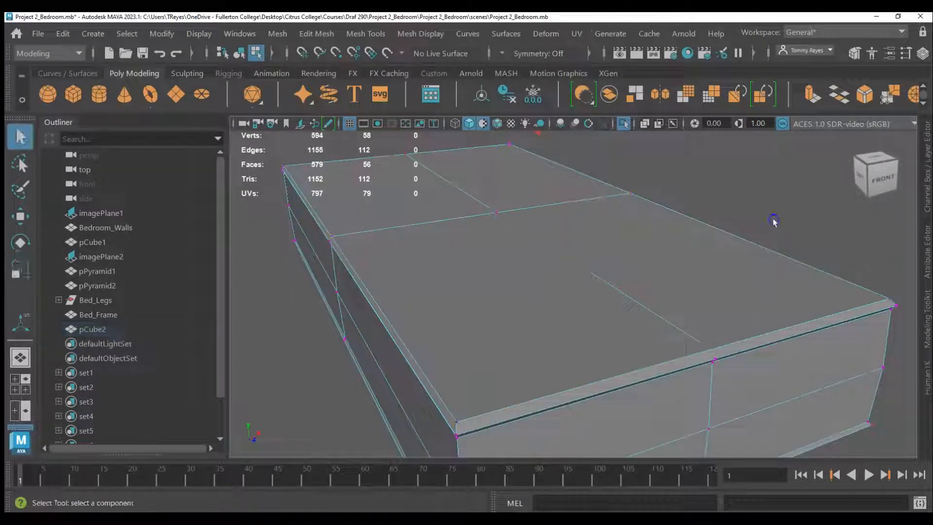
Step: Examine the mattress's front, sides and underside in face mode
right_drag(560, 337, 556, 149)
scroll(475, 327, down, 4)
scroll(549, 387, up, 1)
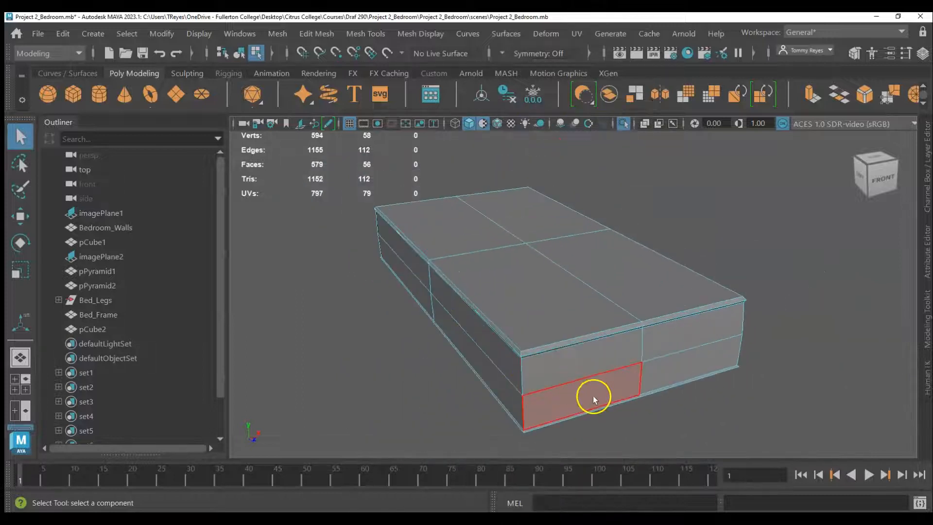
alt+drag(595, 439, 567, 419)
scroll(427, 329, up, 2)
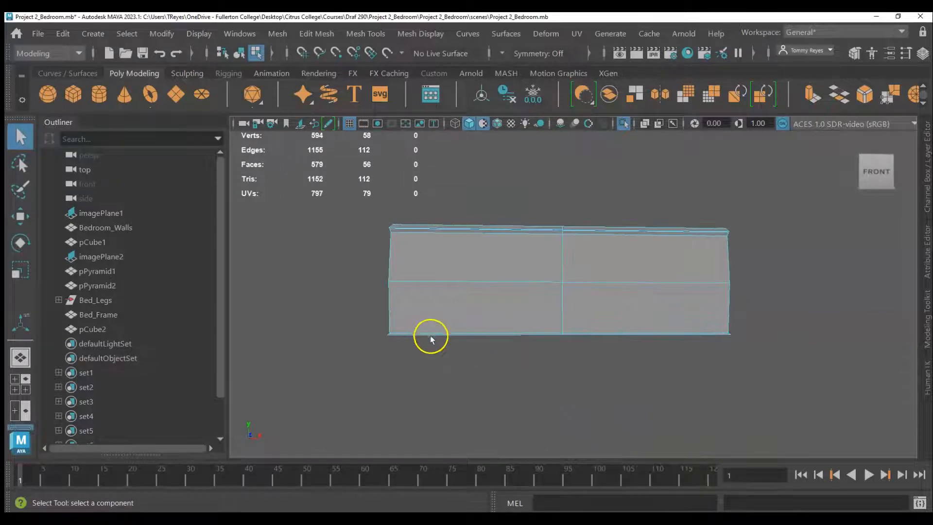
alt+drag(429, 335, 427, 323)
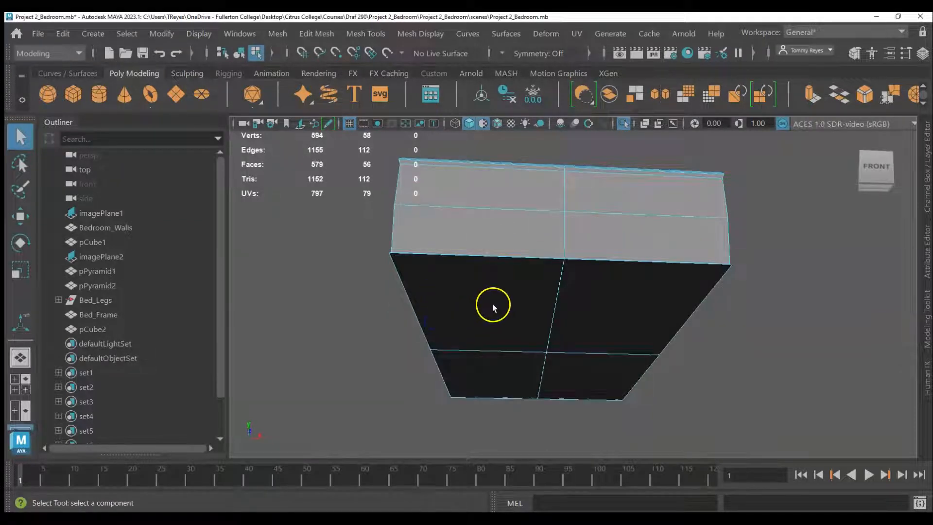
scroll(393, 252, up, 3)
alt+drag(321, 250, 359, 306)
scroll(358, 306, down, 3)
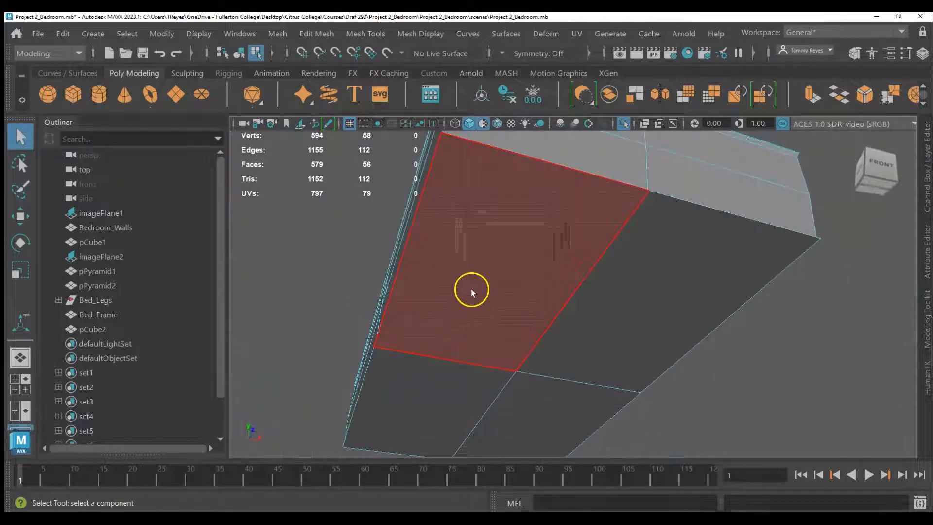
alt+drag(503, 304, 431, 345)
click(433, 346)
Step: Return the mattress to object mode and rename pCube2 as Mattress
right_drag(478, 326, 546, 84)
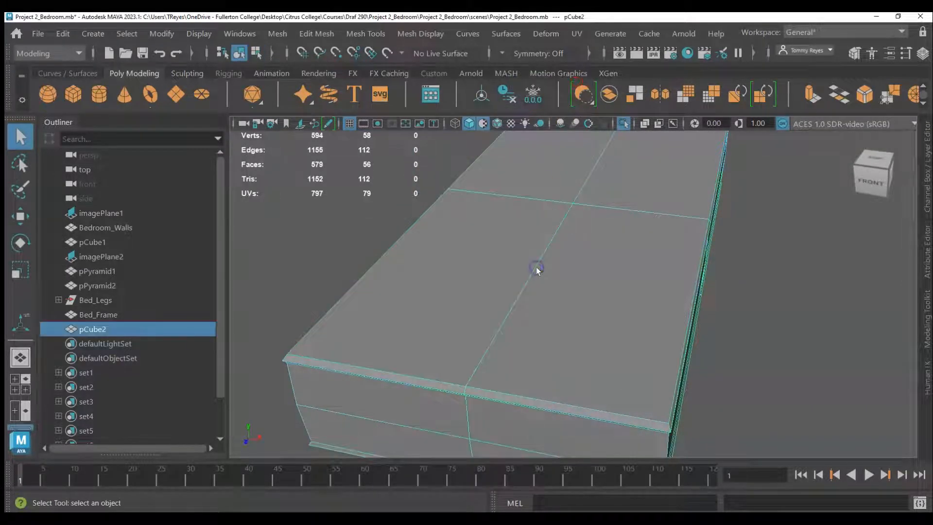
double_click(93, 329)
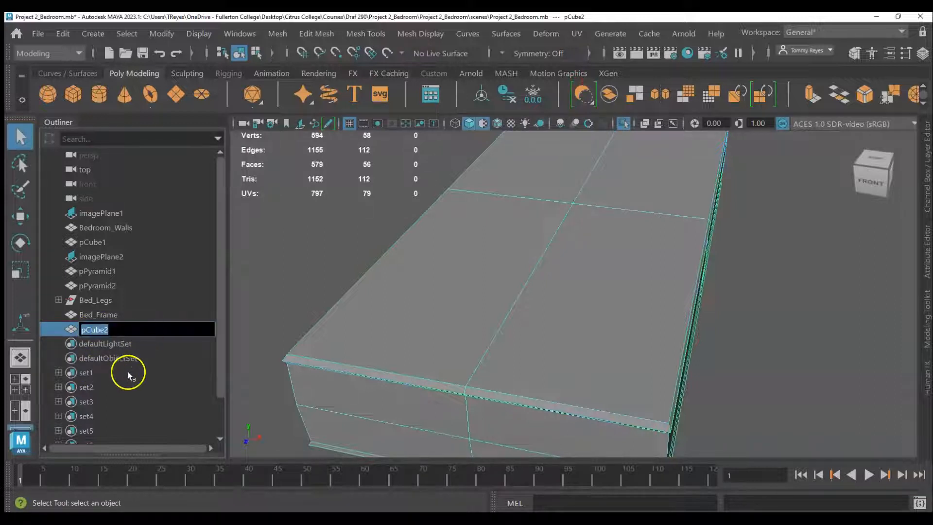
text(Mattress)
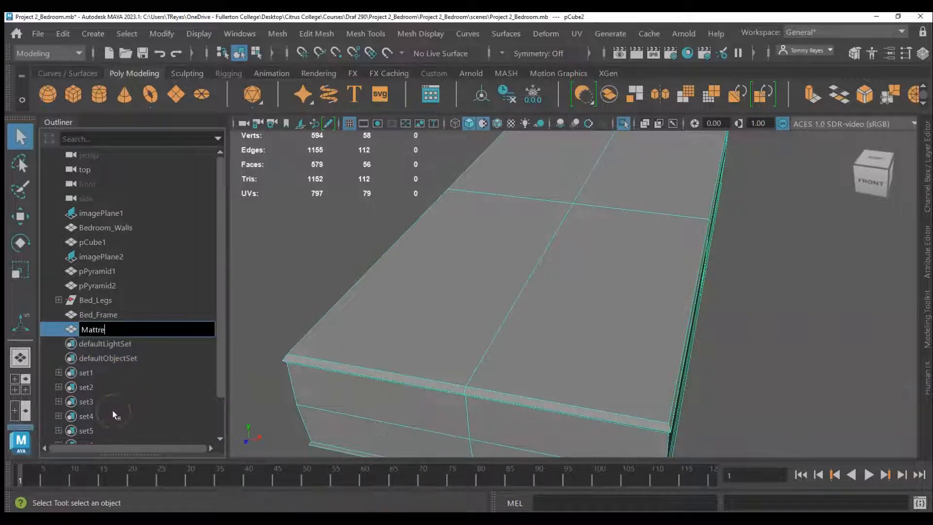
key(Return)
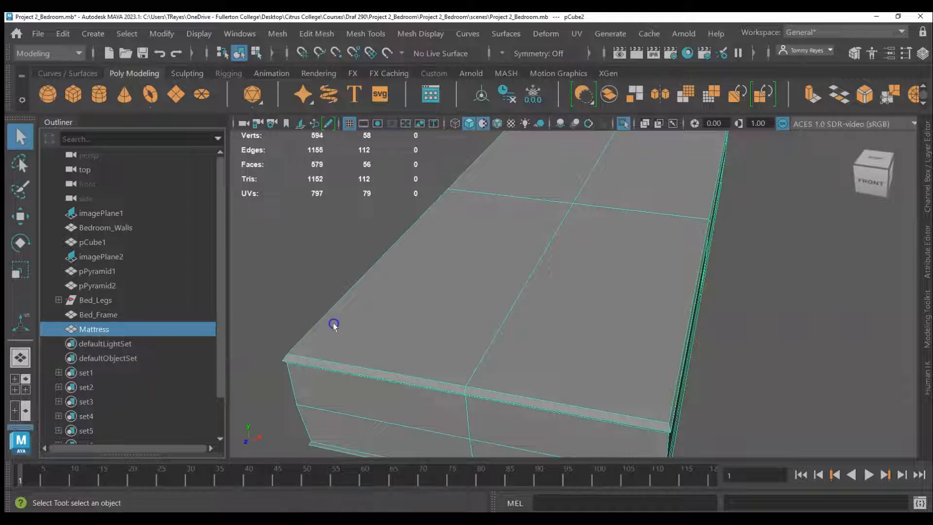
Step: Turn off the mattress's isolated view to show the whole scene, and deselect the mattress
scroll(754, 390, down, 6)
scroll(629, 351, up, 5)
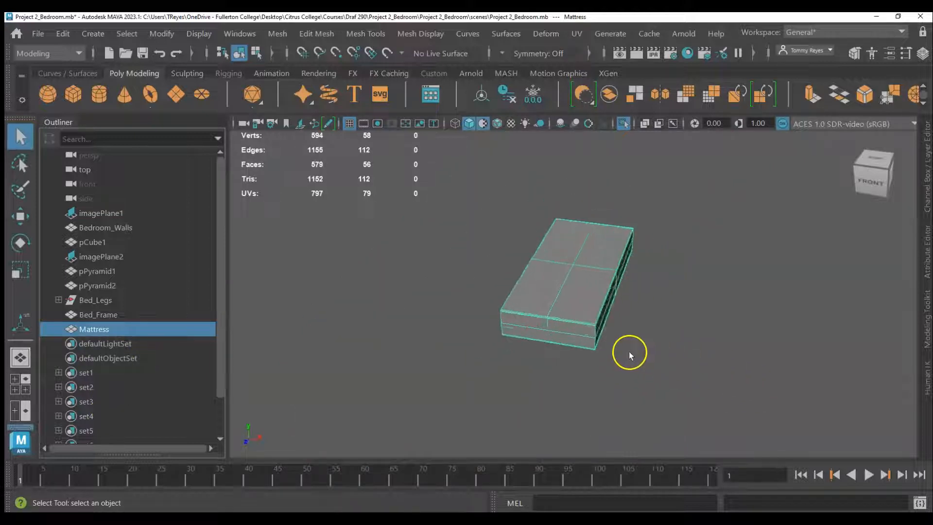
click(624, 124)
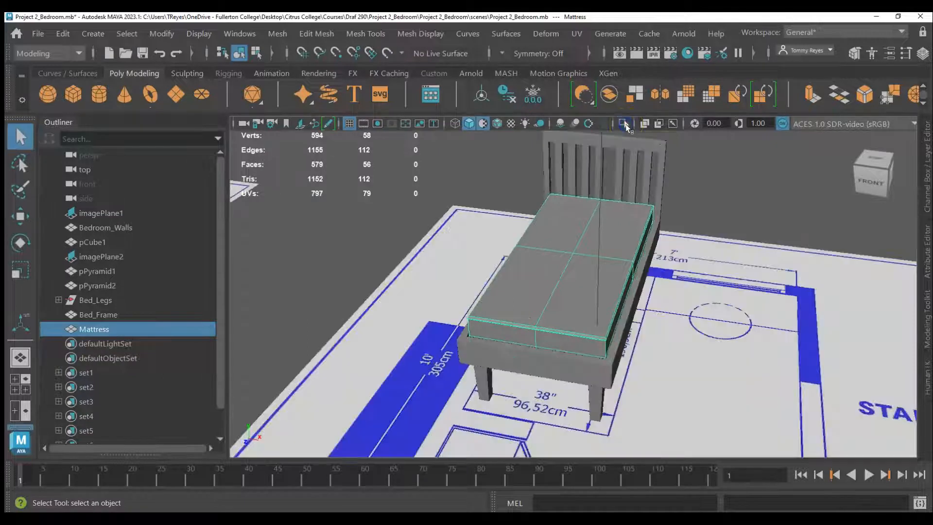
drag(678, 181, 772, 182)
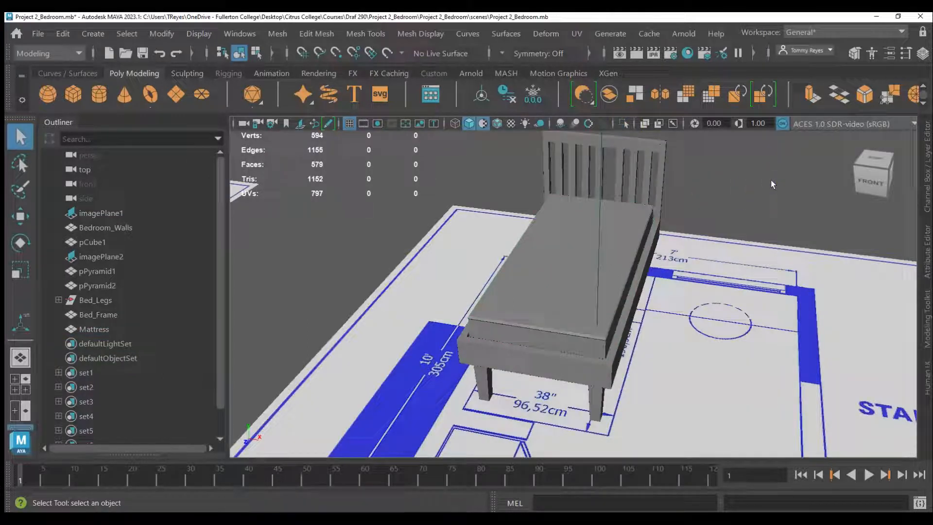
alt+drag(572, 331, 667, 371)
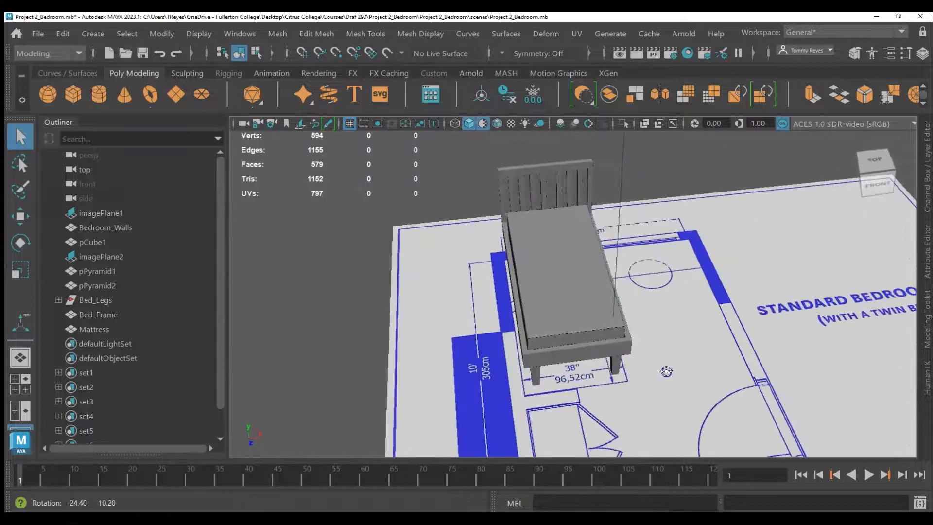
scroll(569, 271, up, 3)
alt+drag(569, 271, 544, 299)
Step: Create a polygon cube and move it along X to about 2565 cm, beside the bed on the second floor plan
click(73, 99)
scroll(398, 303, down, 2)
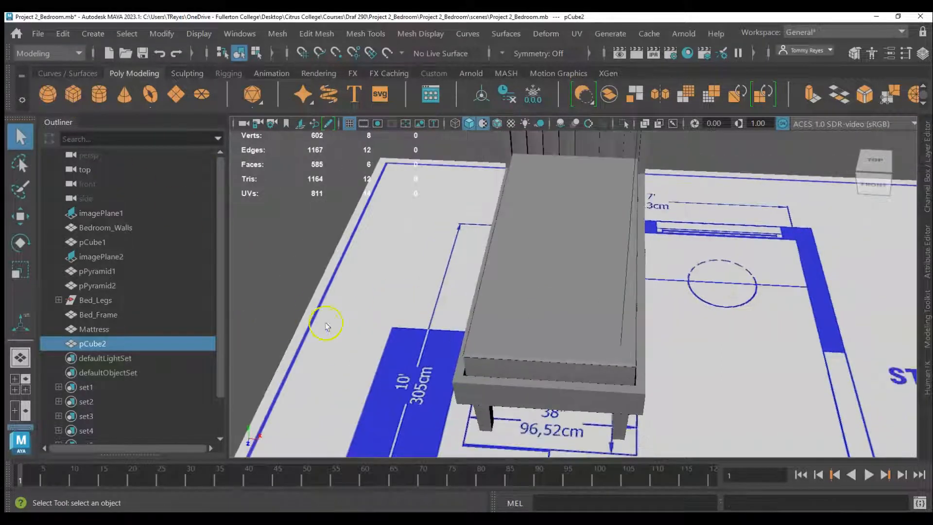
scroll(462, 315, down, 5)
key(w)
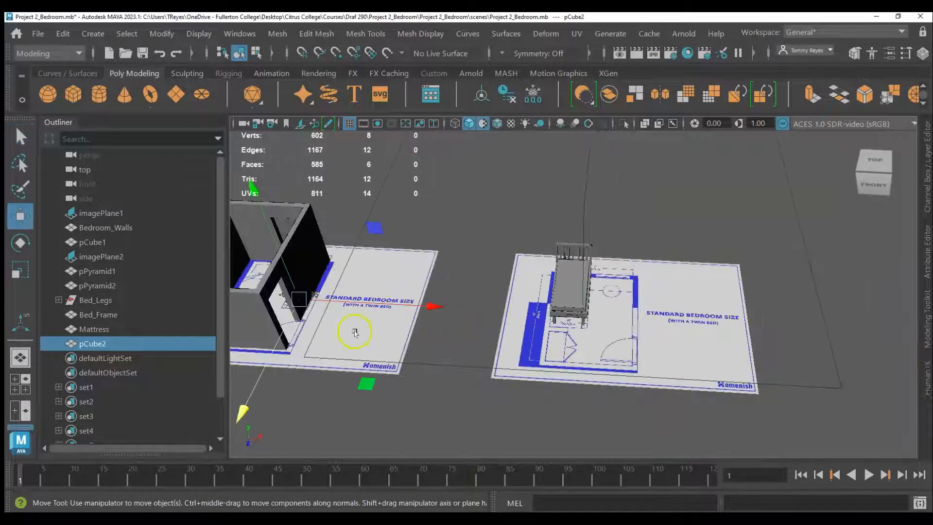
drag(341, 302, 369, 301)
drag(637, 312, 699, 320)
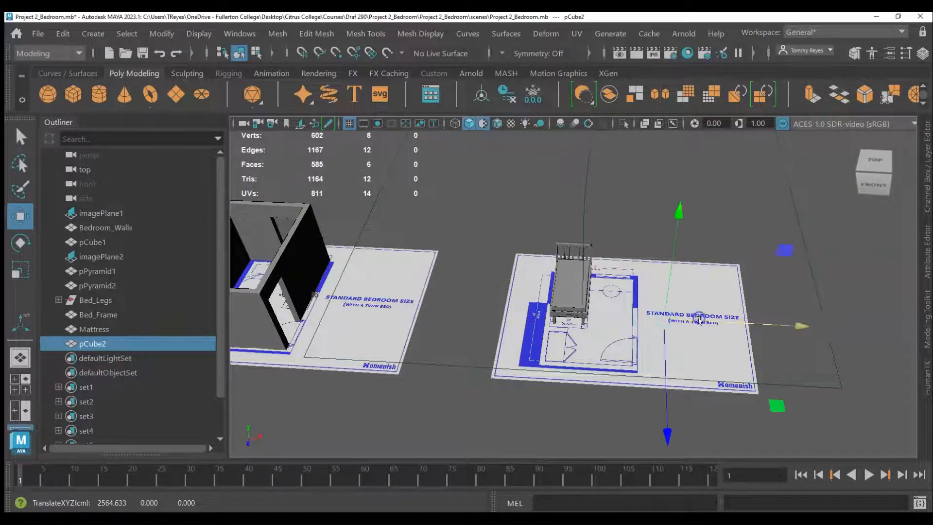
Step: Scale the new cube uniformly in X and Z to about 120, leaving its height scale at 1
scroll(697, 327, up, 2)
alt+middle_drag(781, 368, 575, 293)
key(r)
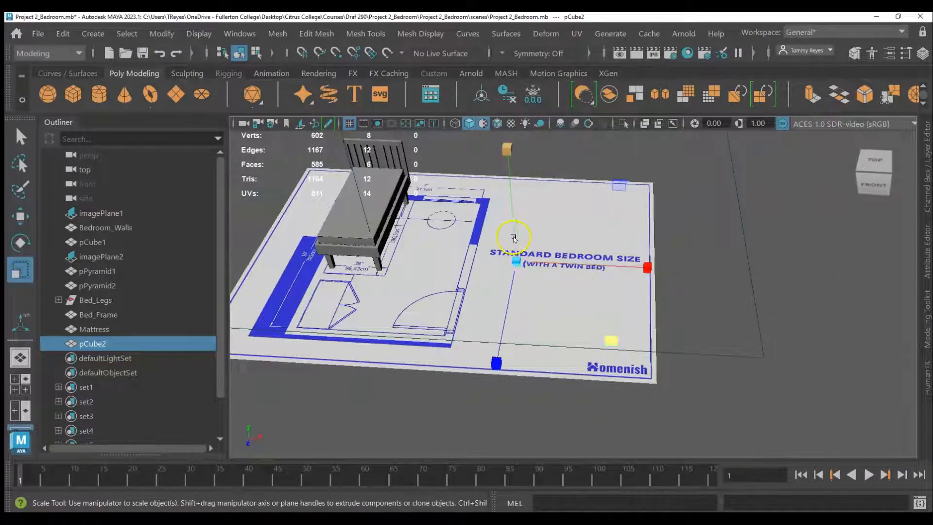
drag(608, 343, 931, 464)
drag(612, 348, 862, 432)
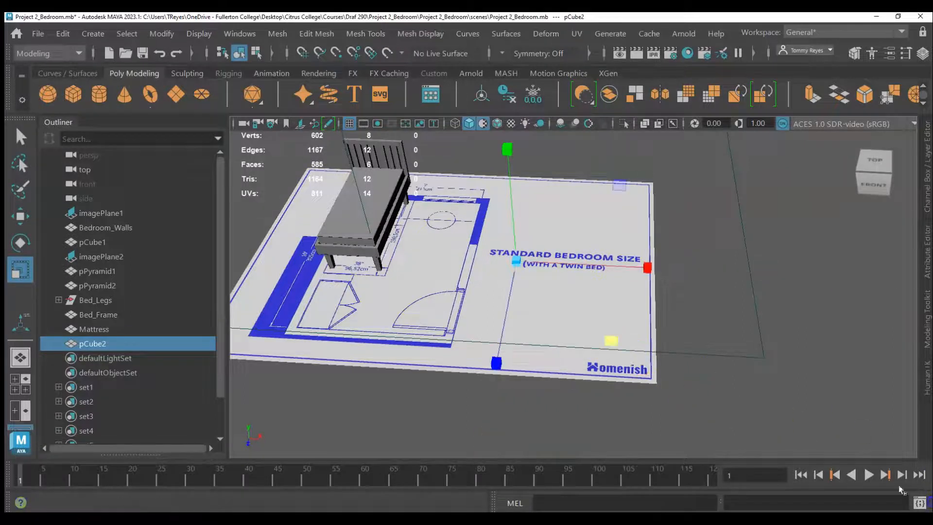
drag(611, 345, 821, 430)
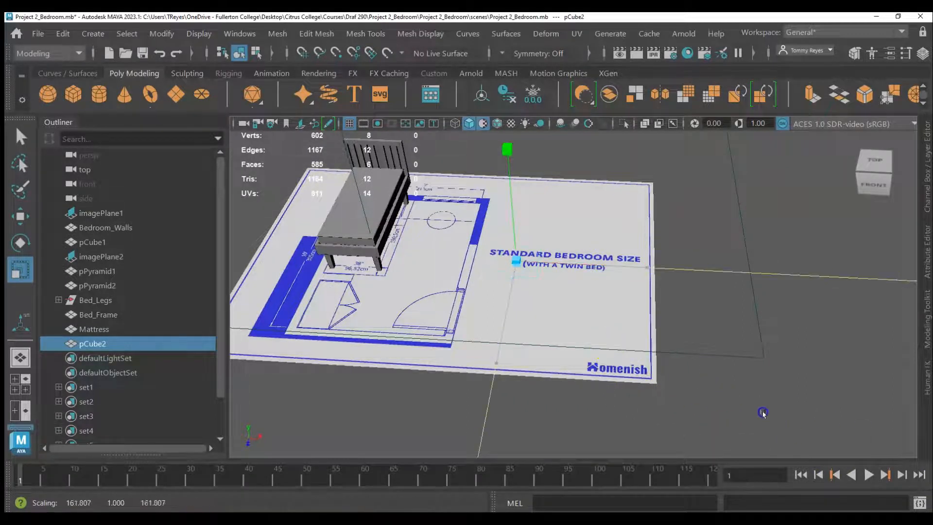
drag(703, 394, 703, 394)
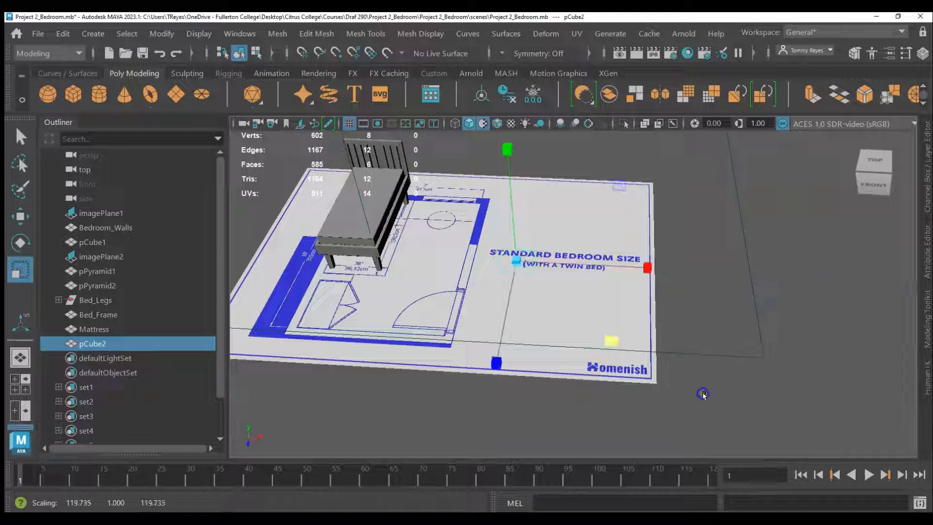
Step: Raise the flat cube to about 196 cm and move it over the bed at about 1916 cm in X
key(w)
drag(512, 228, 486, 173)
click(518, 229)
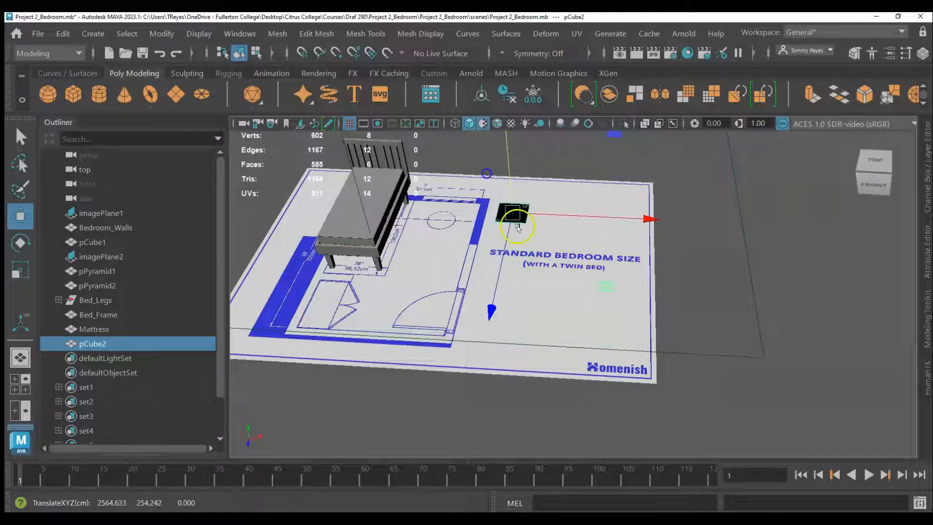
drag(580, 220, 370, 209)
drag(332, 178, 347, 184)
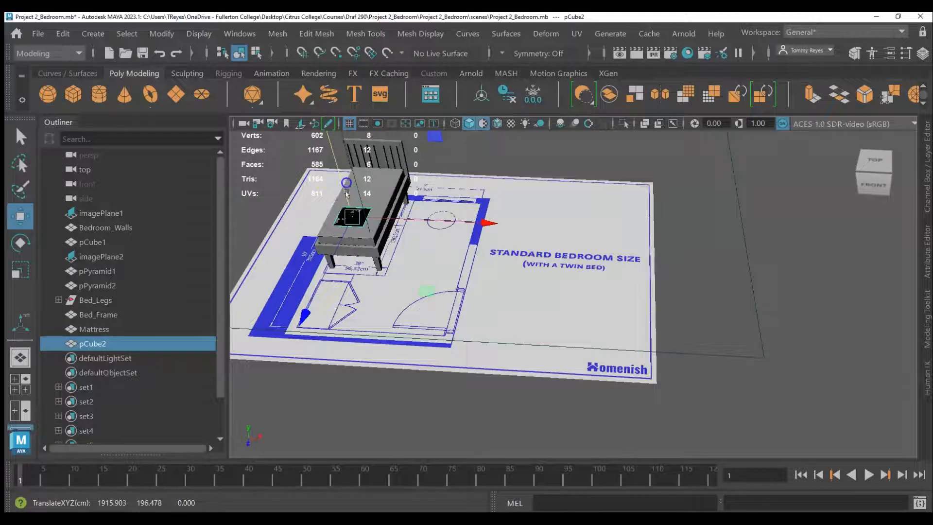
Step: Move the flat cube to the headboard end at about -279 cm in Z, and raise it to about 225 cm above the mattress
alt+right_drag(346, 193, 346, 227)
alt+middle_drag(327, 240, 745, 395)
scroll(649, 350, up, 1)
drag(559, 368, 579, 244)
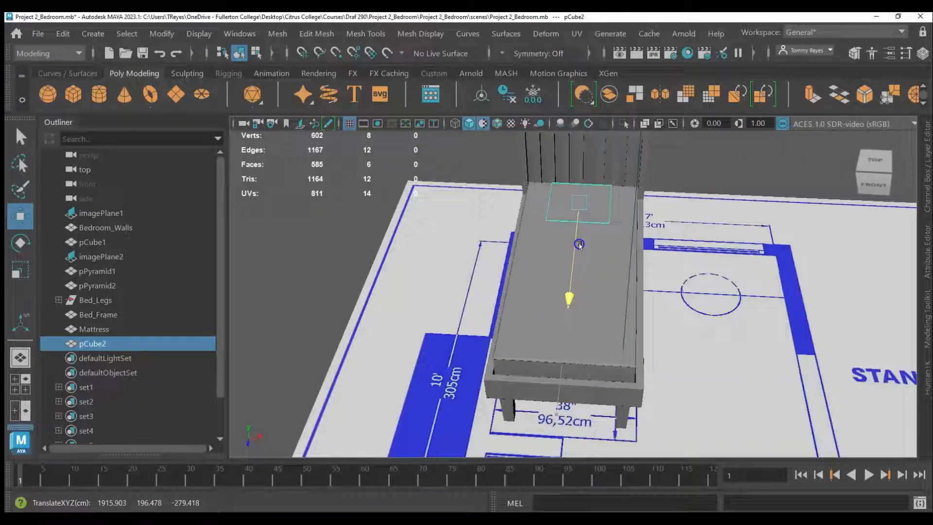
alt+drag(718, 354, 586, 344)
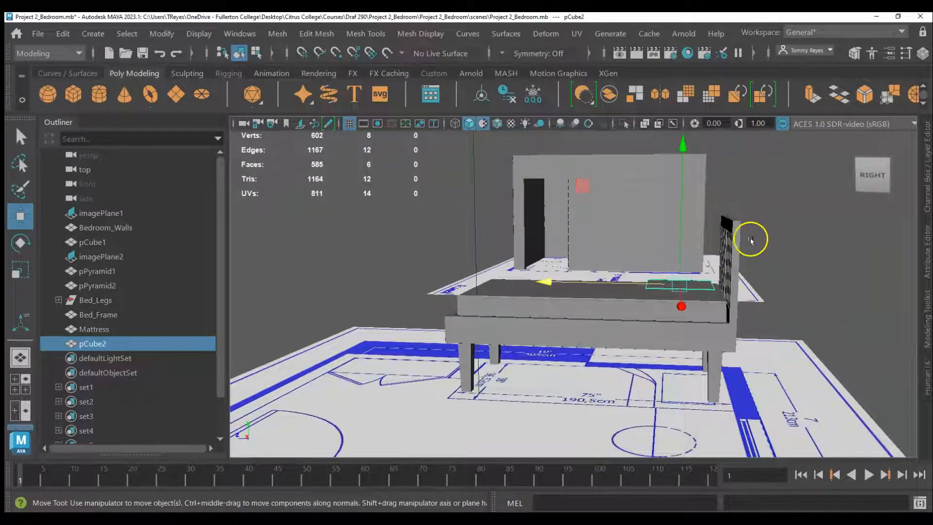
alt+drag(616, 345, 690, 383)
drag(589, 187, 604, 187)
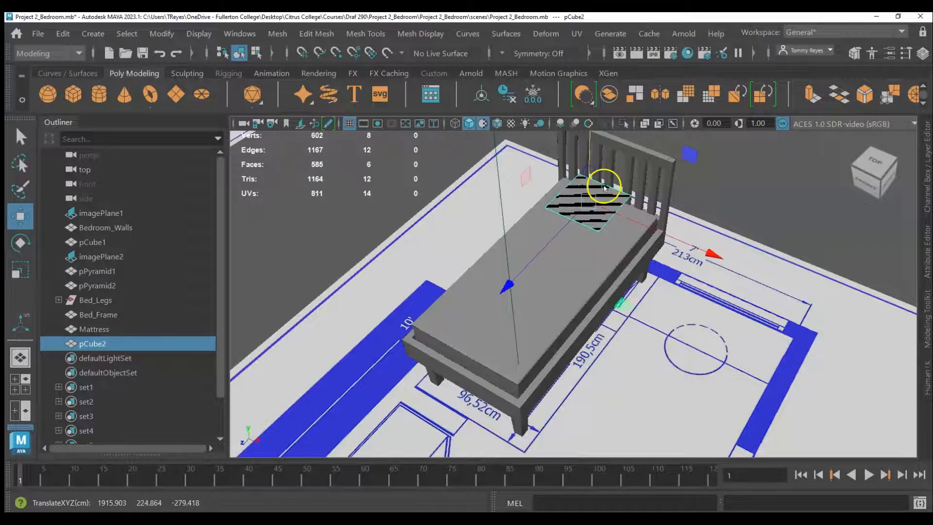
Step: Scale the flat cube into a rectangle across the head of the bed, about 141 in X and 93 in Z
scroll(604, 187, up, 1)
alt+drag(576, 345, 724, 307)
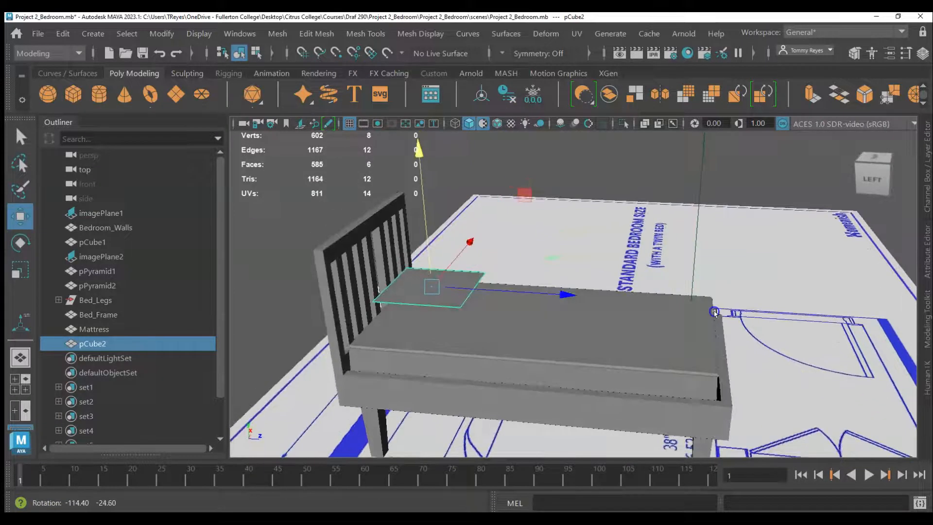
key(r)
drag(538, 294, 506, 289)
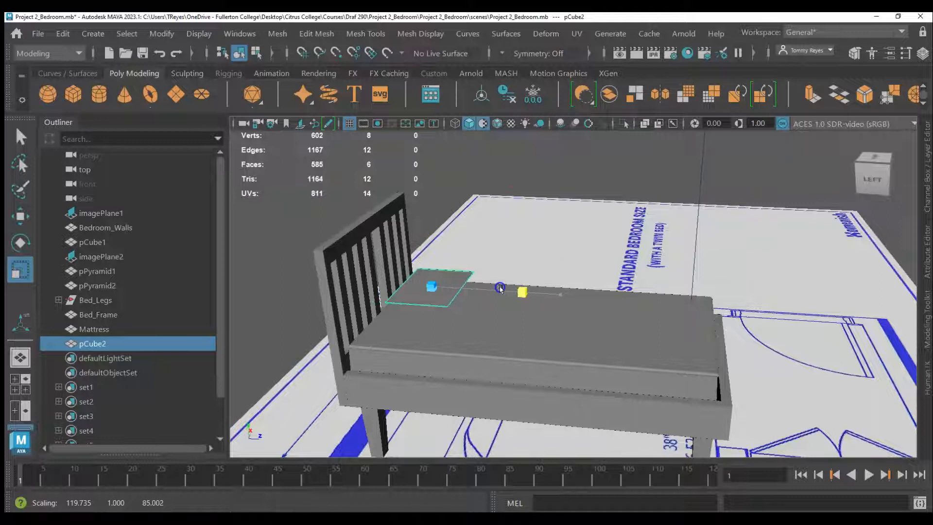
alt+drag(509, 289, 488, 337)
drag(559, 182, 562, 174)
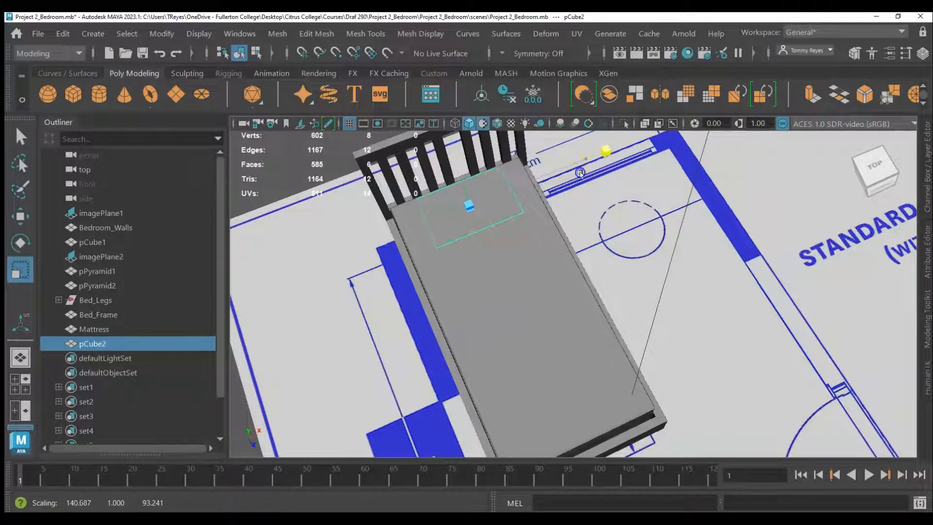
alt+drag(449, 339, 506, 309)
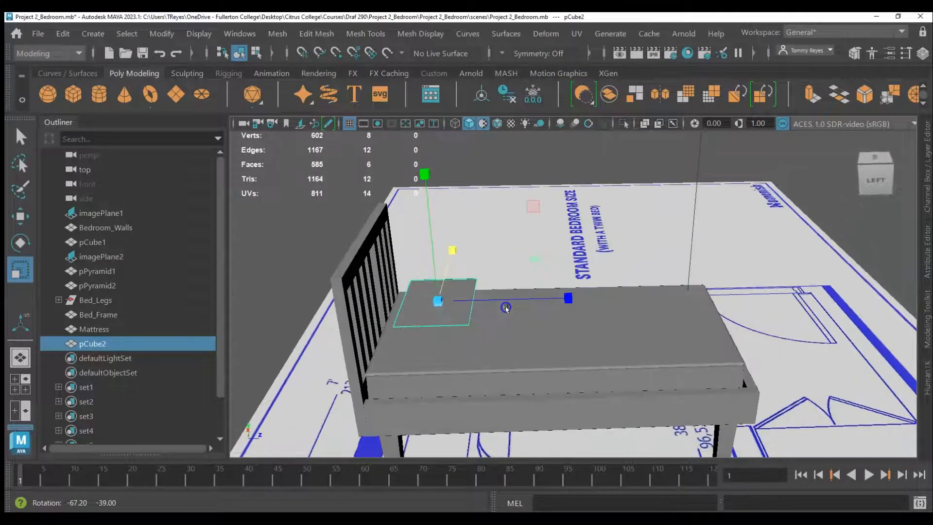
Step: Scale the flat cube vertically to give the pillow a height scale of about 37
drag(437, 265, 435, 263)
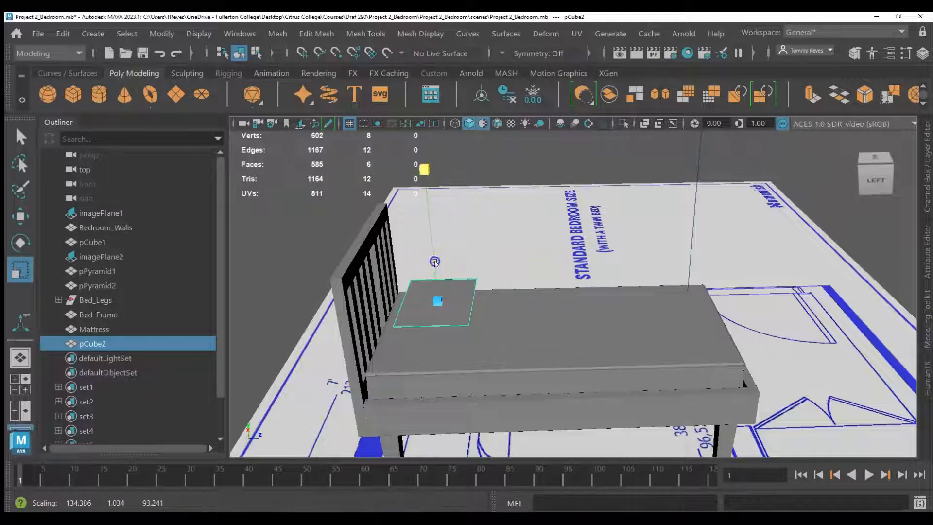
drag(436, 215, 437, 165)
drag(432, 240, 438, 157)
drag(435, 266, 443, 159)
drag(438, 272, 447, 165)
drag(434, 267, 438, 212)
drag(445, 251, 434, 202)
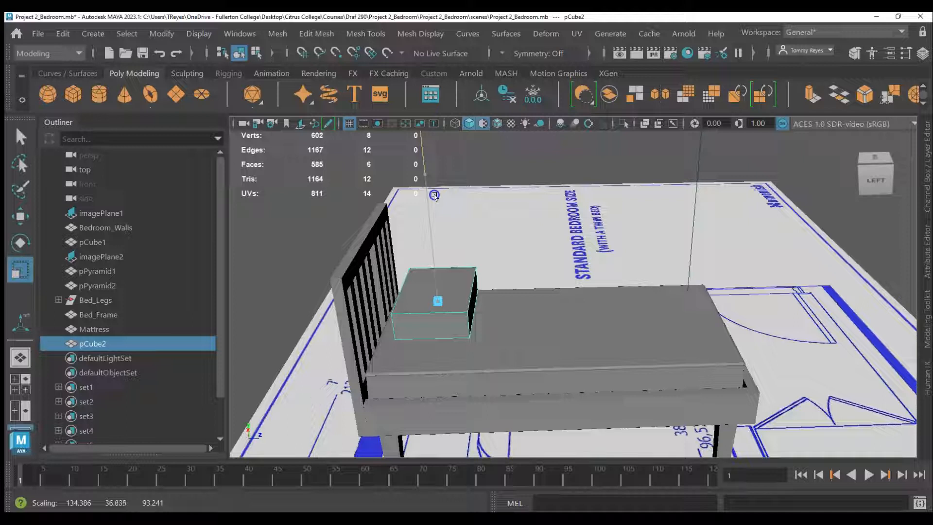
drag(434, 196, 434, 196)
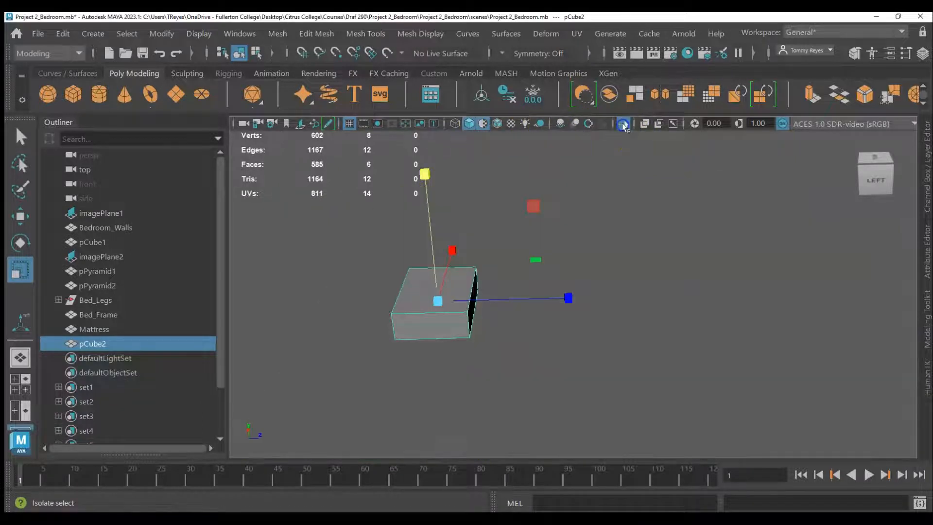
Step: Isolate the pillow cube in the viewport to work on it alone
click(625, 124)
scroll(403, 338, up, 3)
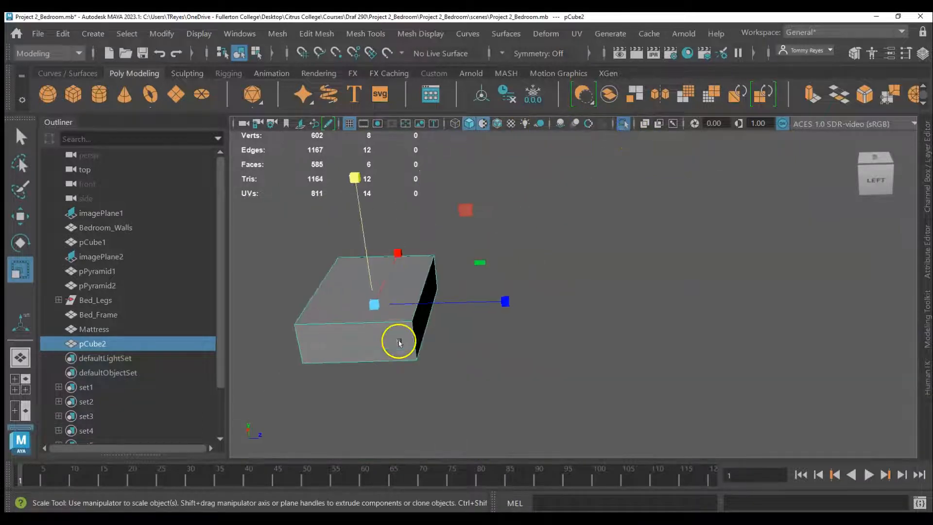
alt+drag(461, 350, 380, 361)
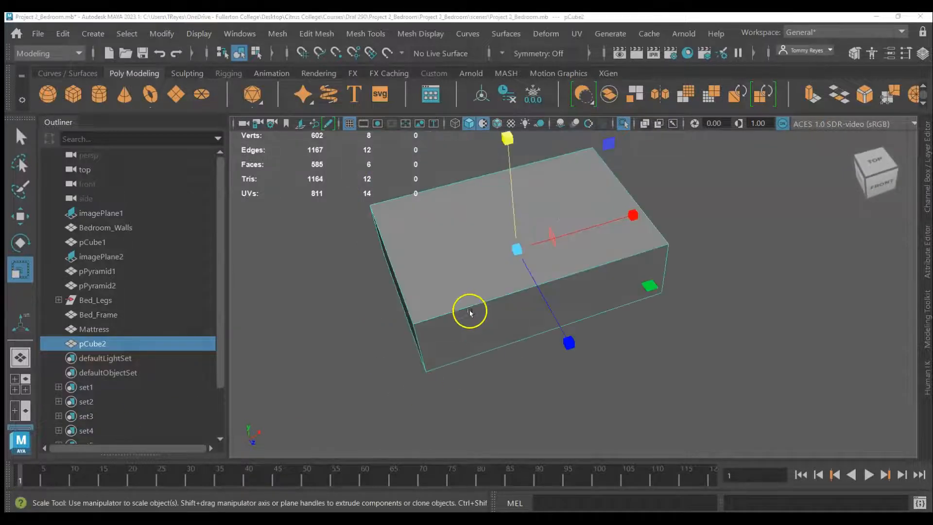
Step: Insert centered edge loops with Multi-Cut through the cube's height, length and width
right_click(471, 278)
right_drag(470, 278, 465, 149)
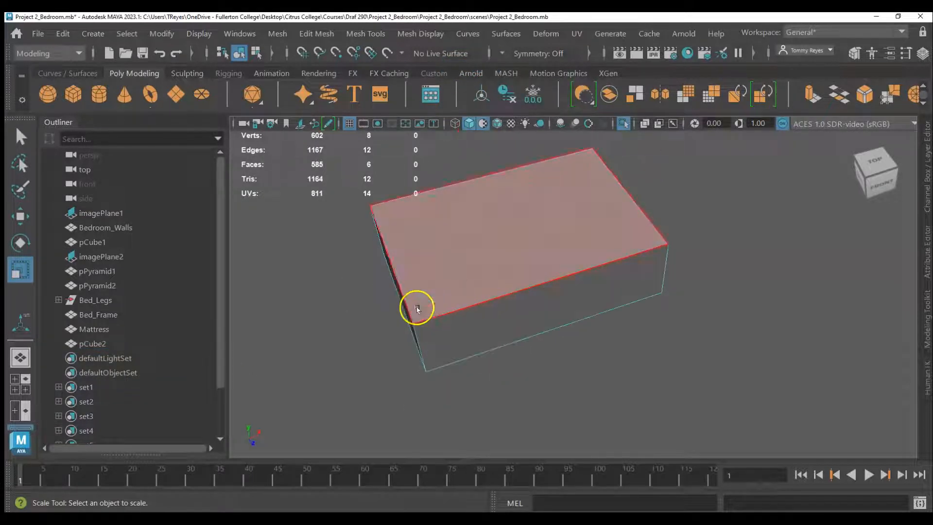
alt+drag(383, 313, 390, 294)
shift+right_drag(486, 333, 416, 166)
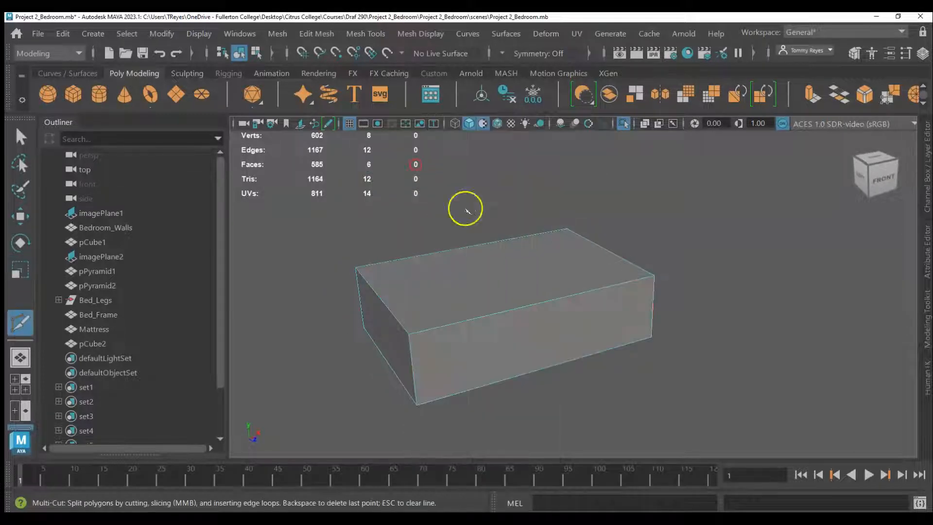
ctrl+click(414, 365)
ctrl+drag(457, 340, 549, 311)
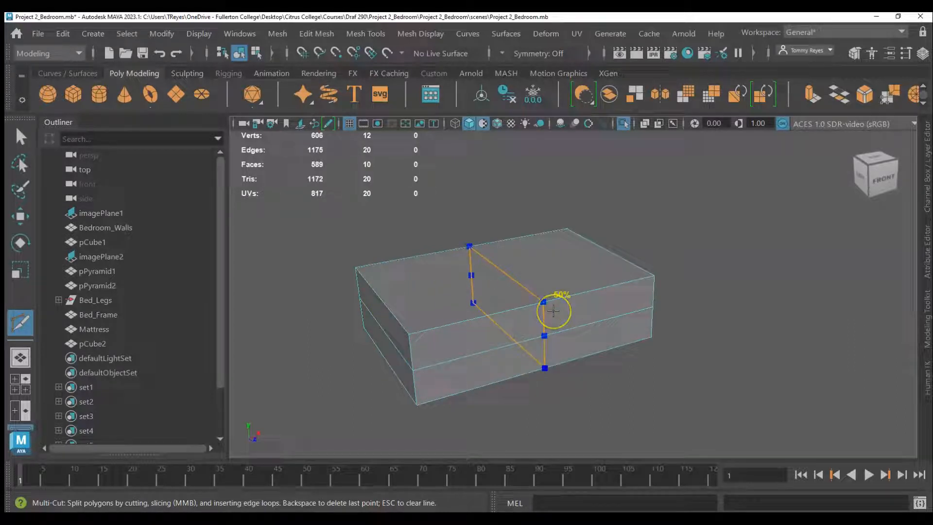
ctrl+drag(553, 310, 553, 311)
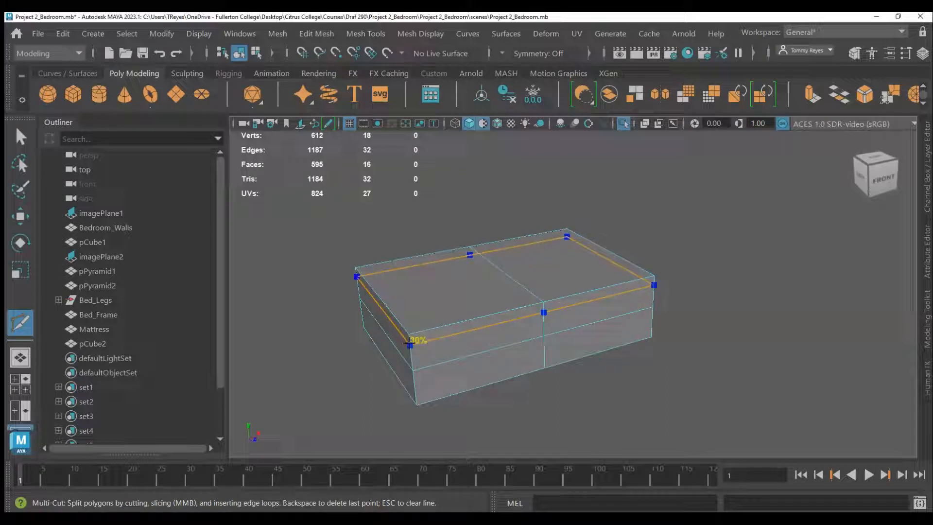
mouse_move(408, 343)
ctrl+mouse_down()
mouse_move(389, 348)
mouse_move(378, 330)
mouse_move(427, 352)
mouse_move(417, 340)
ctrl+mouse_up()
click(633, 388)
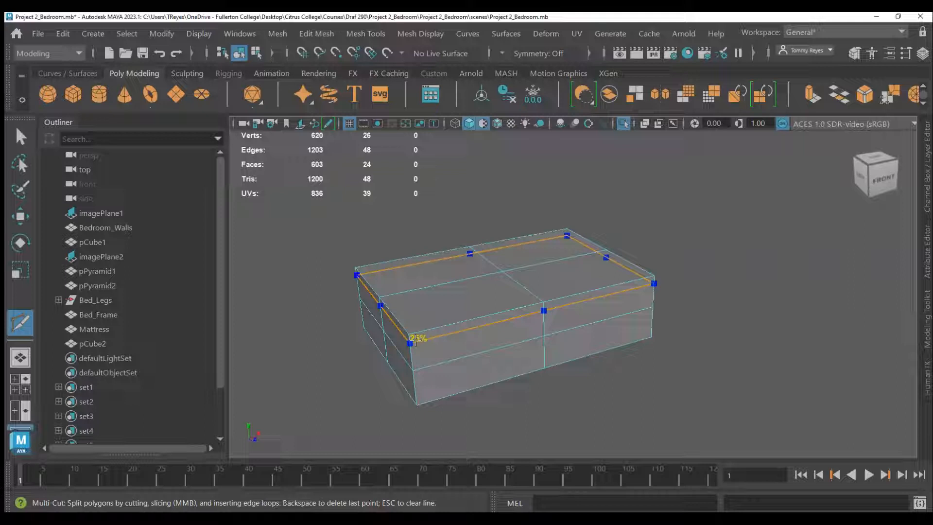
Step: Insert supporting edge loops close to the cube's top and bottom edges and close to its left end
ctrl+click(411, 389)
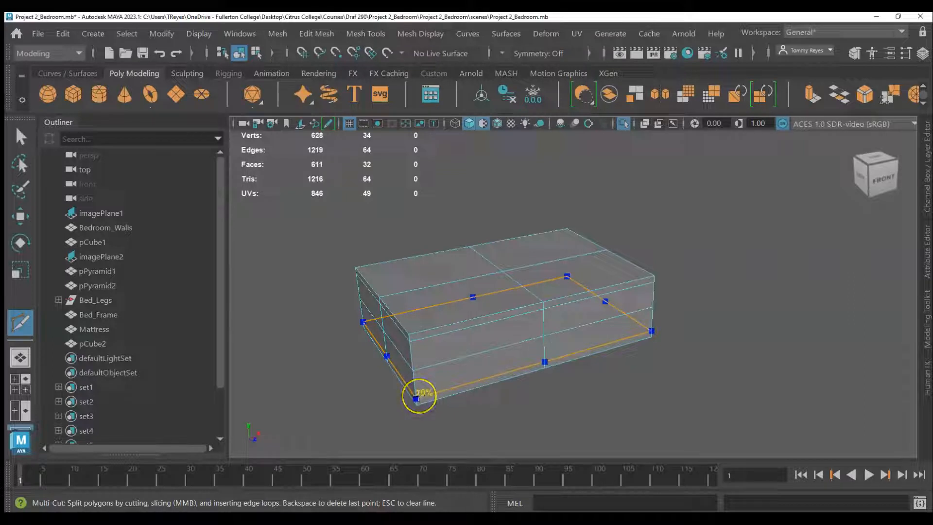
ctrl+click(422, 363)
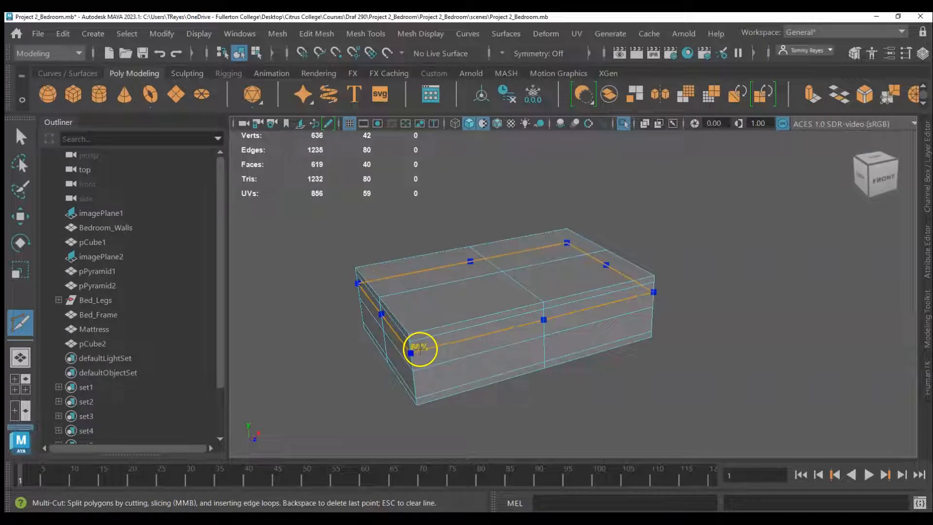
scroll(417, 354, up, 4)
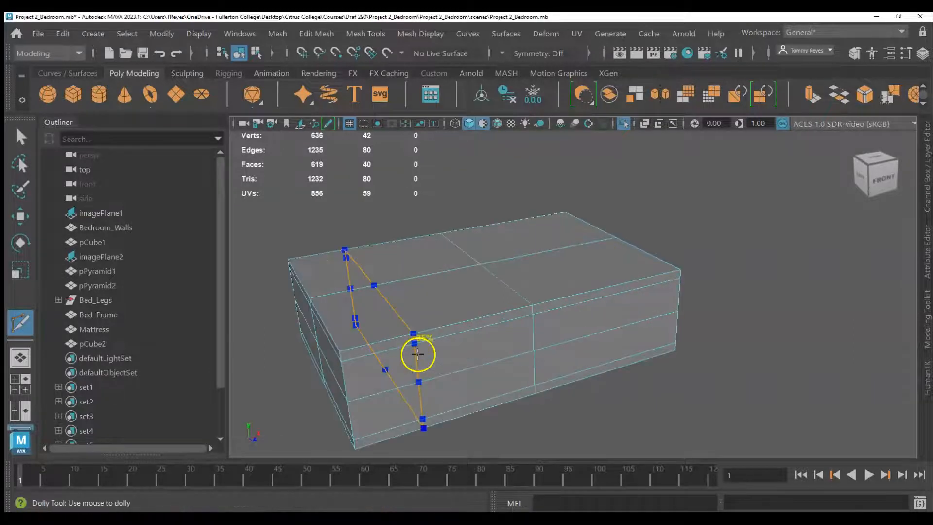
alt+drag(391, 388, 474, 307)
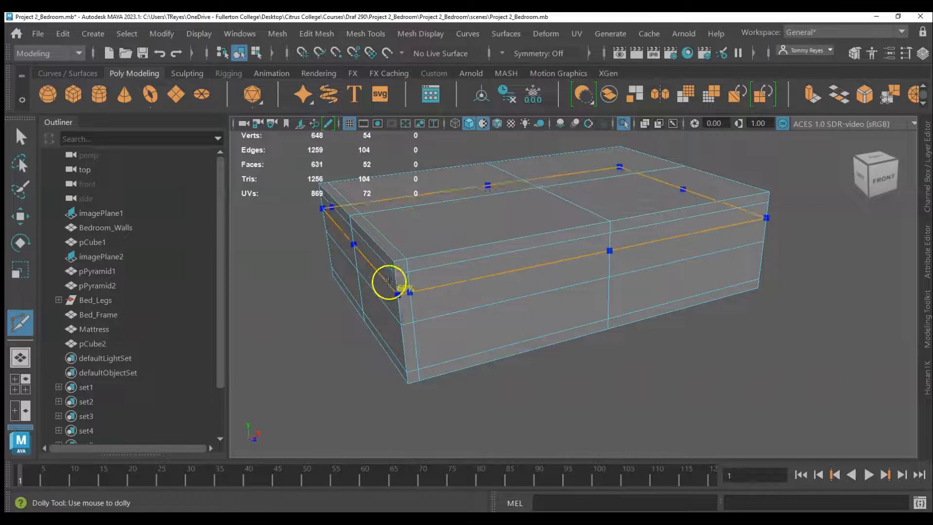
ctrl+click(386, 282)
Step: Insert lengthwise supporting edge loops close to the cube's front and back long sides
alt+drag(380, 293, 410, 330)
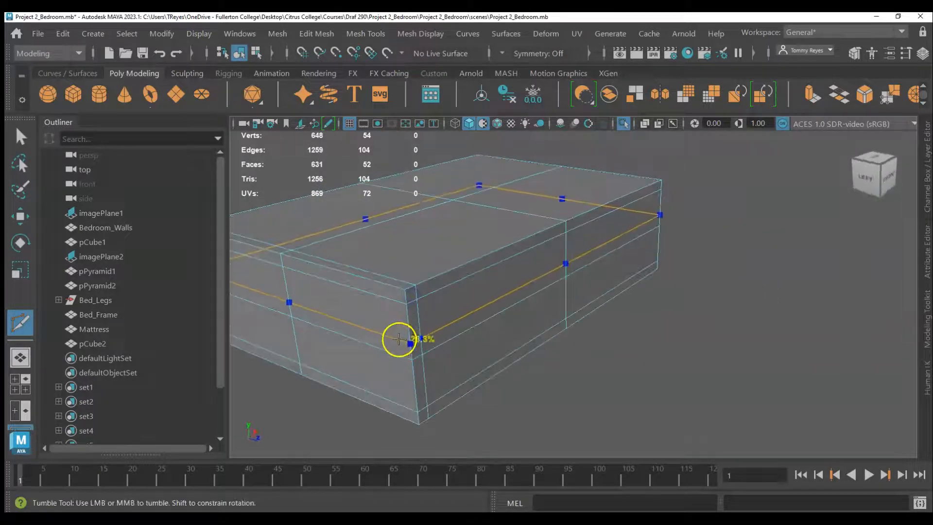
click(399, 299)
scroll(627, 340, down, 4)
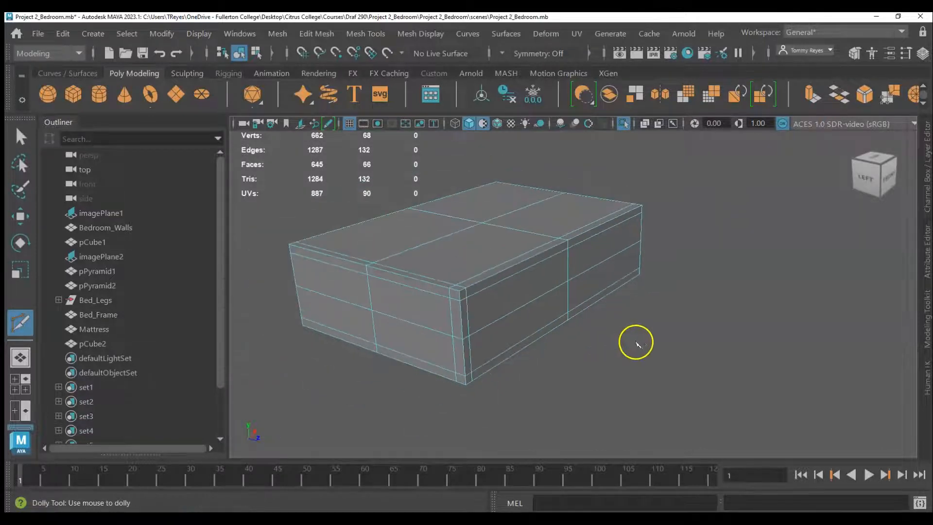
click(297, 248)
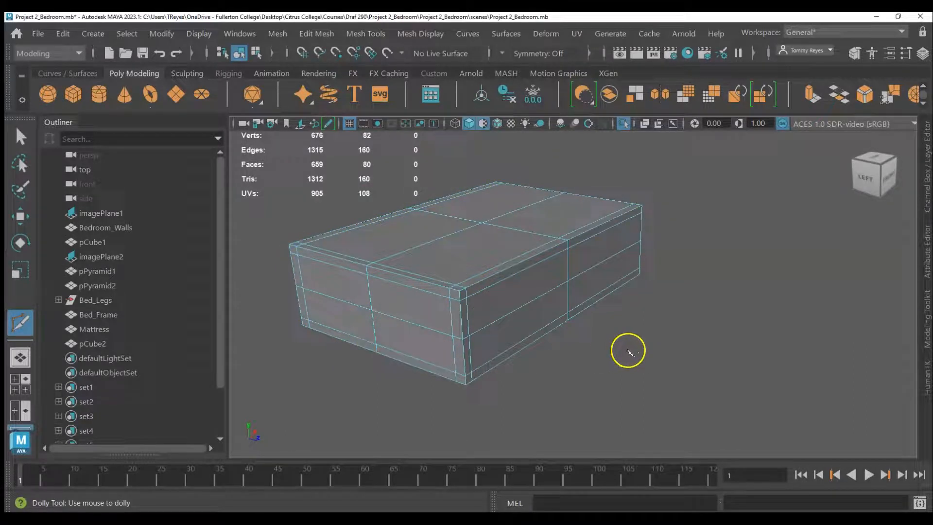
Step: Insert a supporting edge loop close to the cube's right end
alt+drag(623, 350, 524, 360)
alt+right_drag(524, 359, 483, 336)
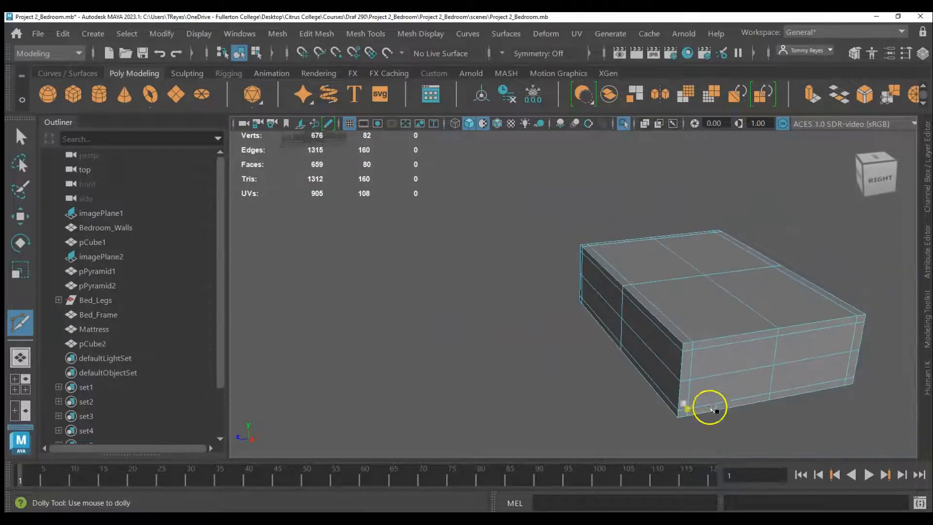
scroll(676, 415, up, 1)
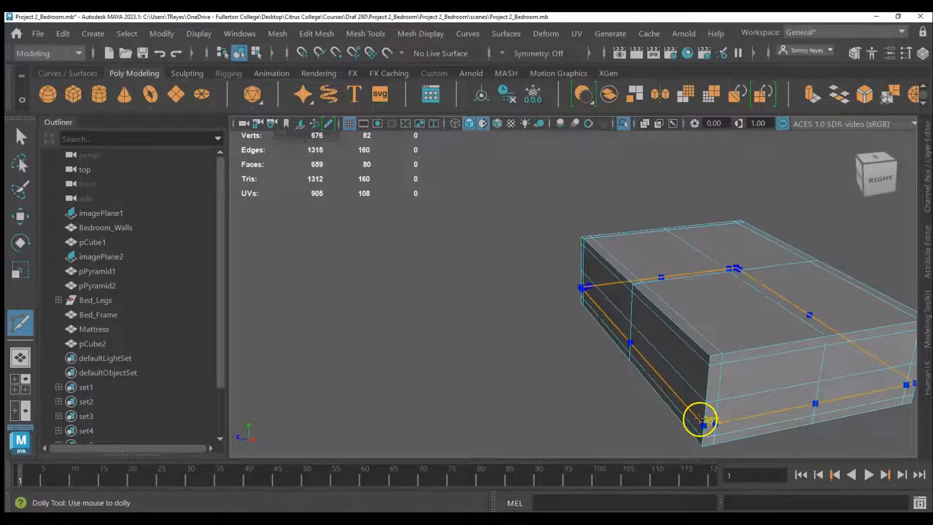
click(692, 428)
Step: Switch the cube to vertex editing and select the mid-height vertices along its front side up to the right corner
alt+drag(646, 423, 588, 406)
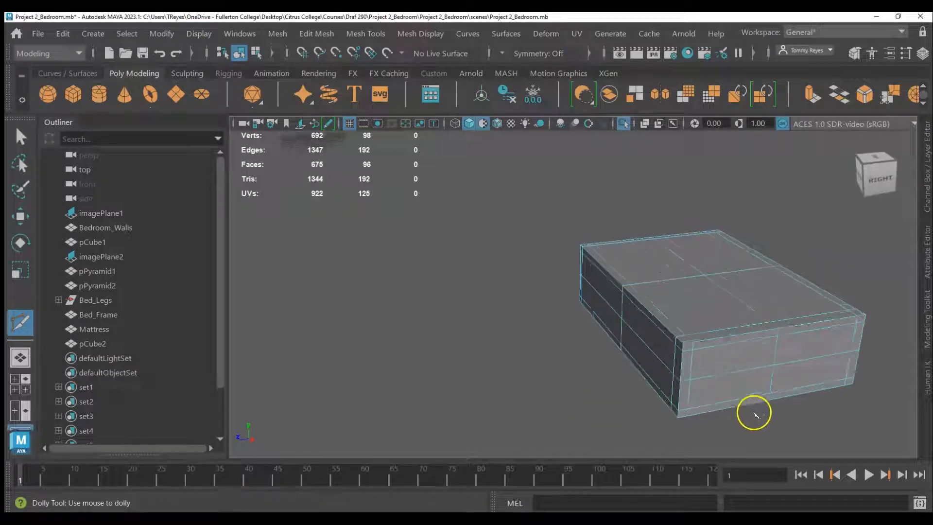
scroll(755, 414, up, 2)
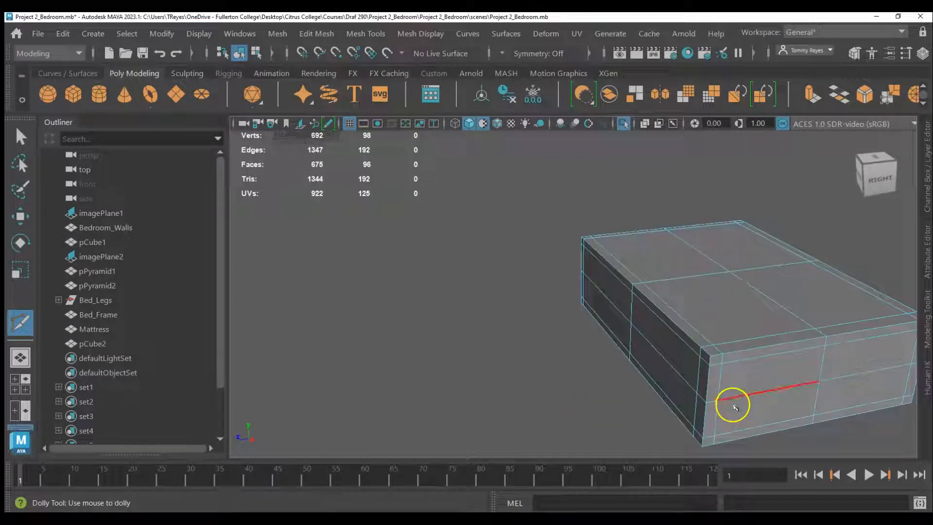
right_click(718, 353)
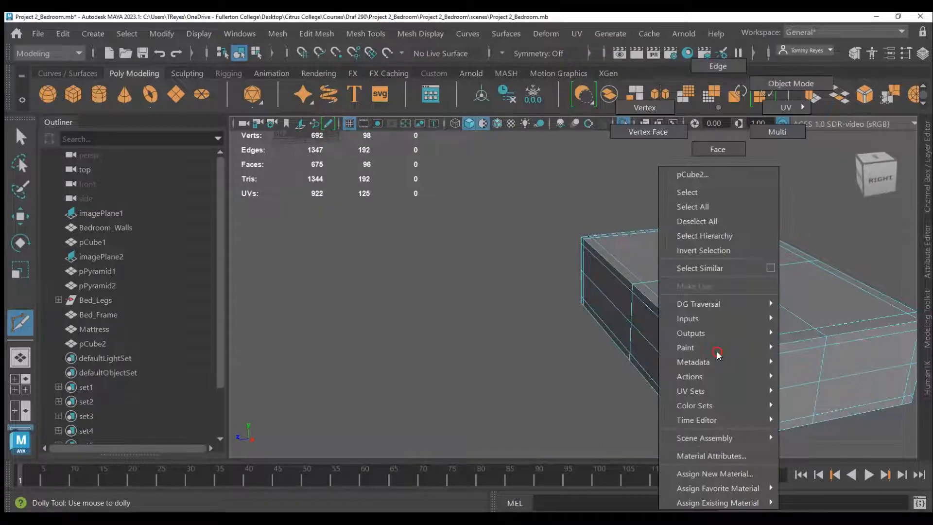
click(641, 109)
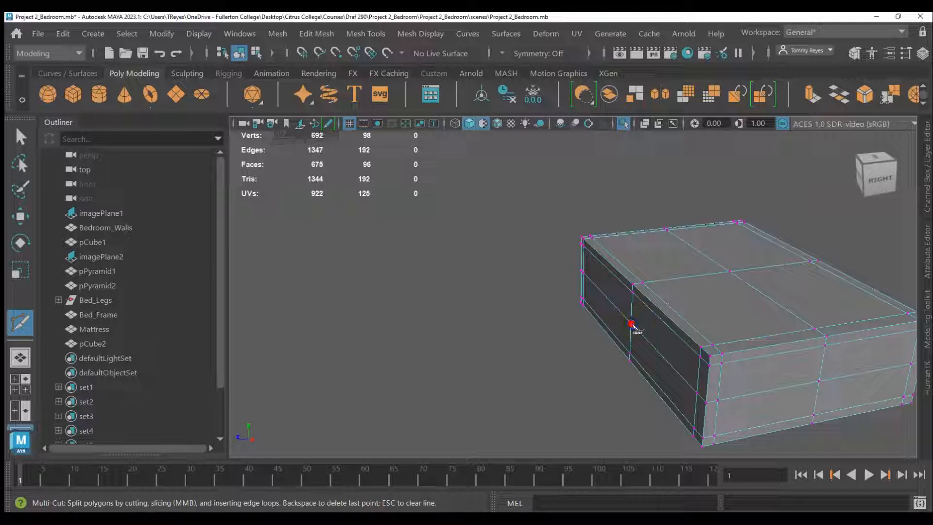
key(q)
click(560, 281)
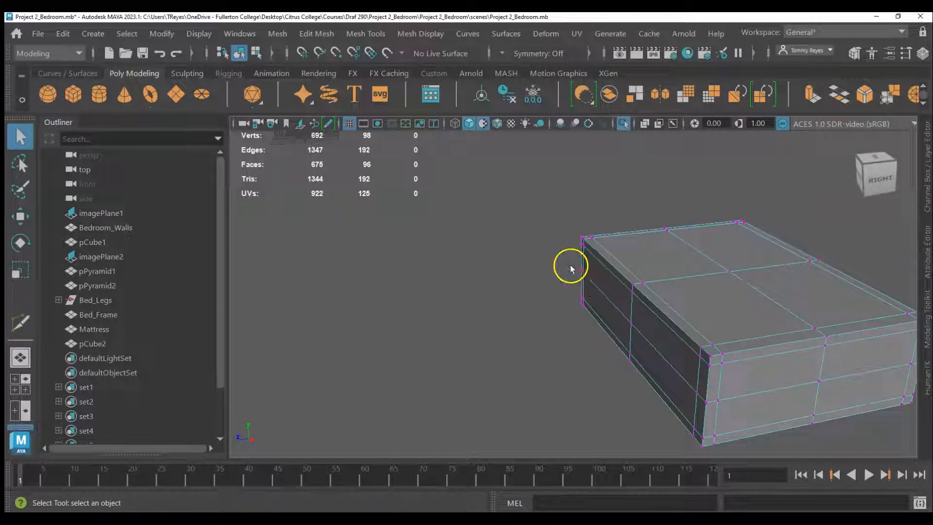
drag(586, 278, 586, 280)
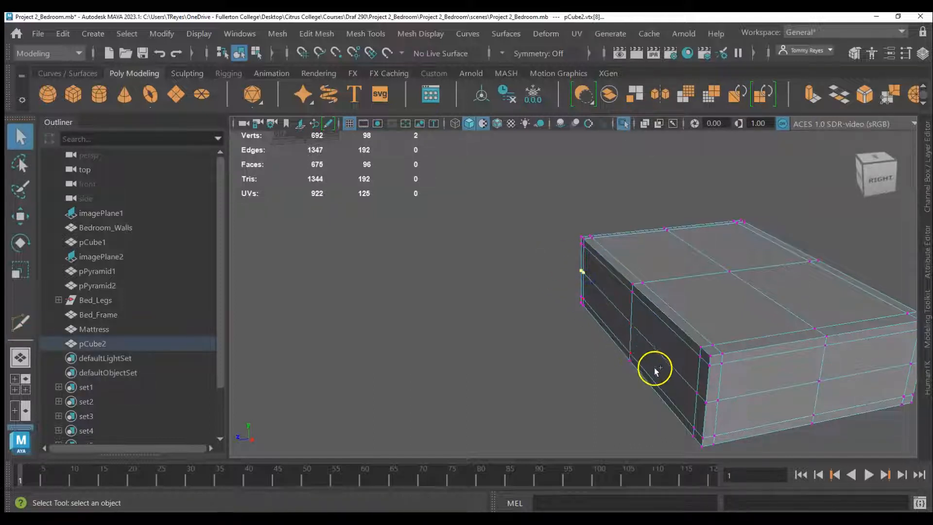
shift+click(630, 322)
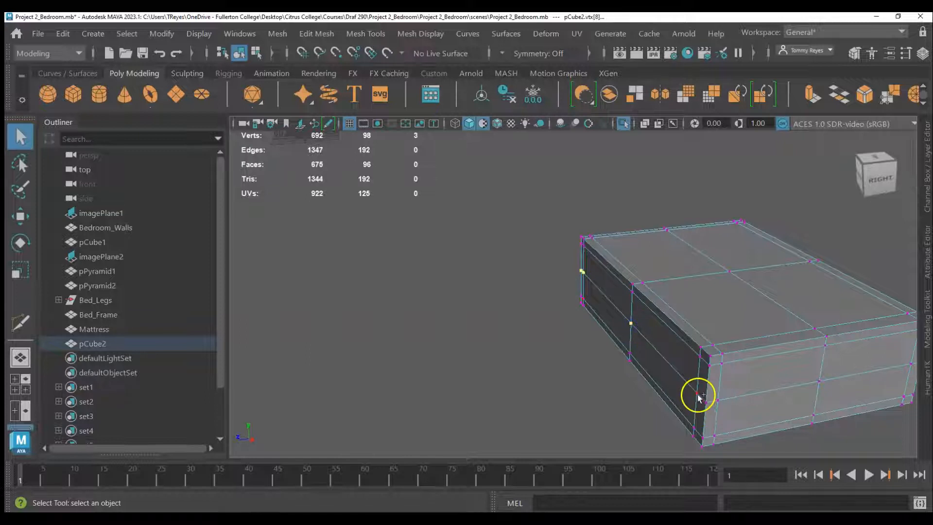
shift+click(717, 401)
Step: Extend the selection with the mid-height vertices around the right, back and left sides of the cube
alt+drag(854, 425, 753, 408)
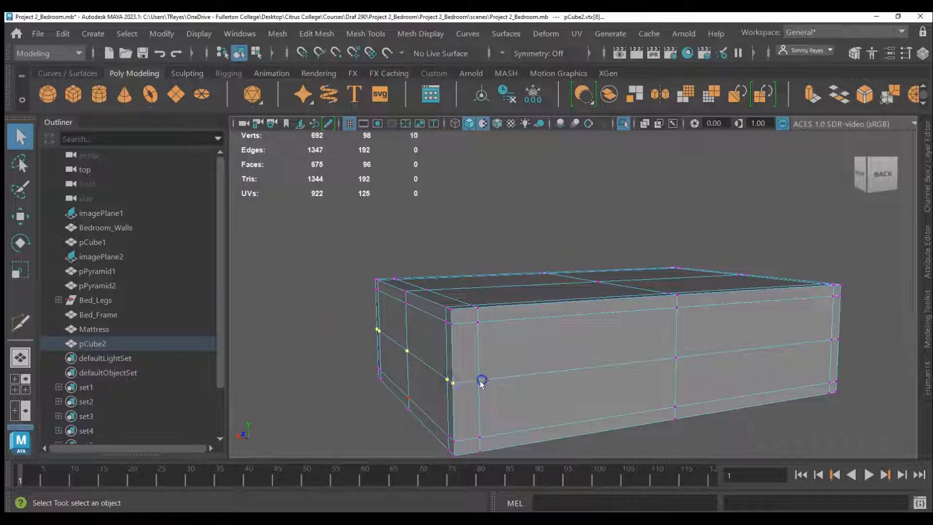
shift+click(832, 340)
alt+drag(850, 381, 762, 387)
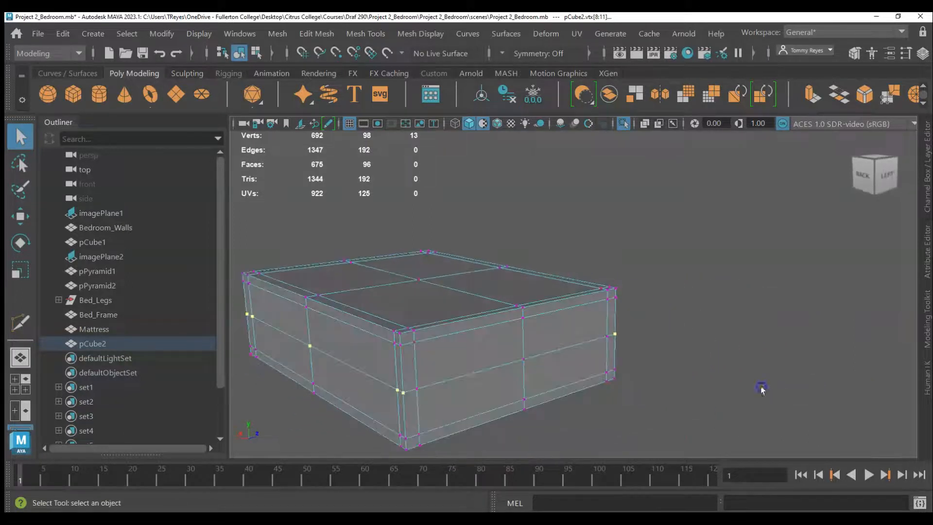
shift+click(417, 389)
Step: Try to scale the selected mid-height vertices outward in X and Z by about 1.04
key(r)
alt+drag(619, 350, 552, 377)
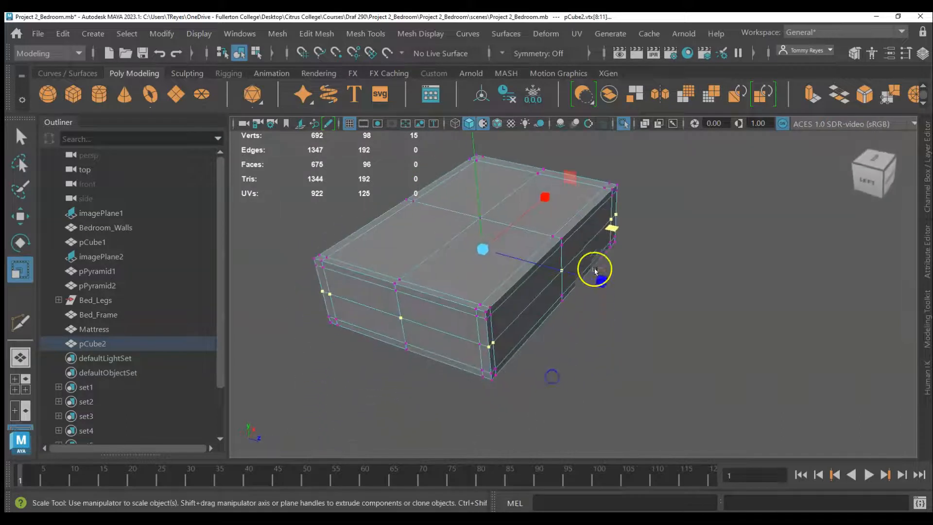
mouse_move(613, 236)
mouse_down()
mouse_move(629, 232)
mouse_move(602, 231)
mouse_move(615, 232)
mouse_up()
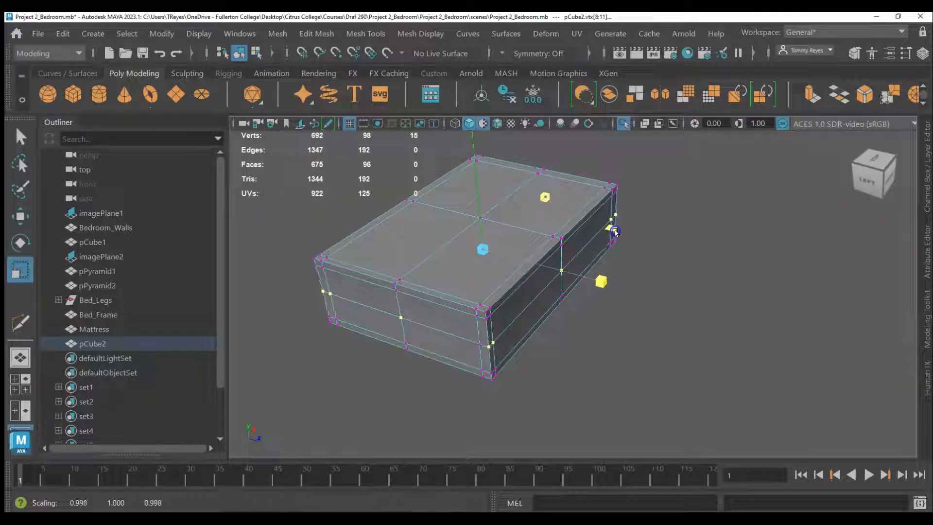
drag(615, 231, 616, 232)
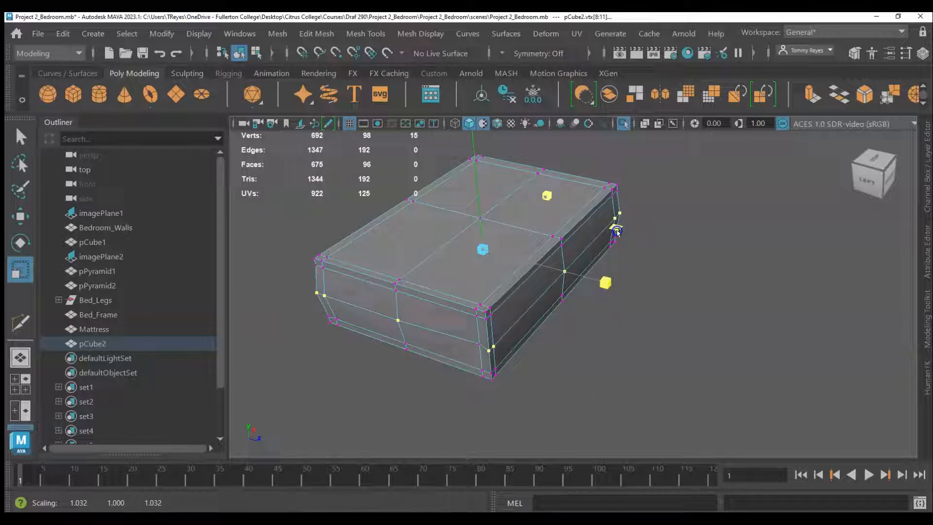
drag(617, 231, 617, 232)
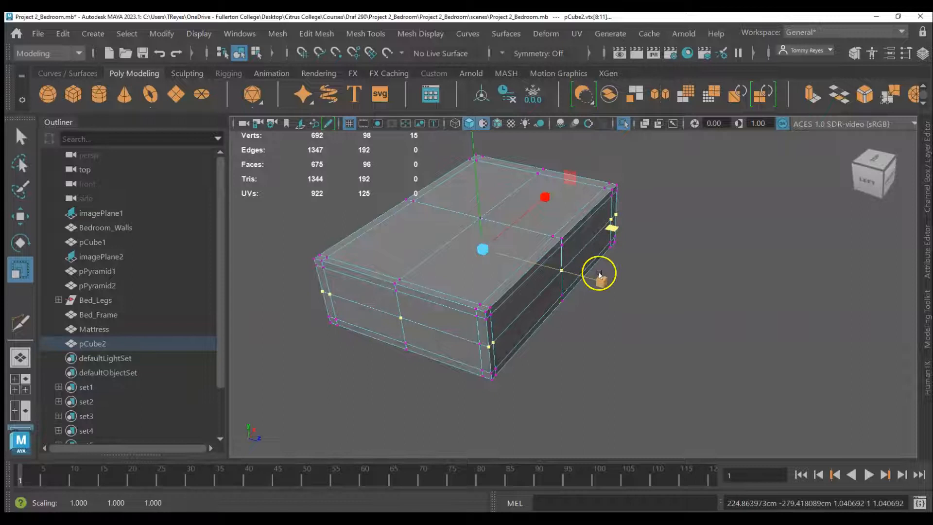
Step: Add the missed mid-height vertex on the left end near the front corner, and scale the whole ring outward in X and Z to bulge the sides
key(q)
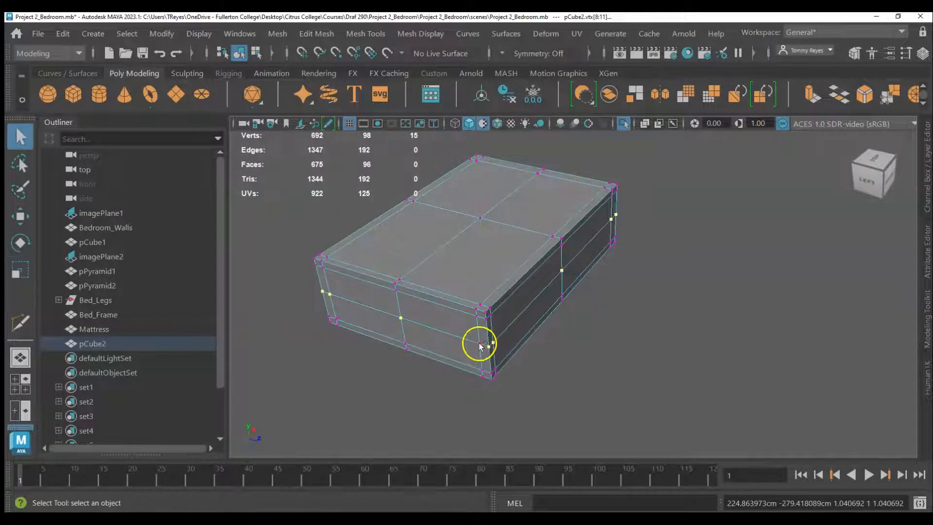
shift+click(479, 344)
key(r)
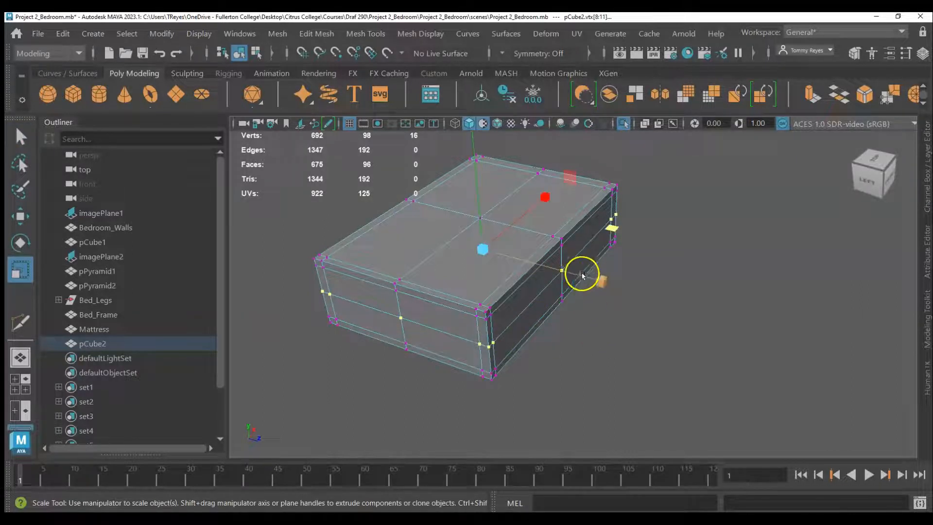
drag(614, 233, 621, 232)
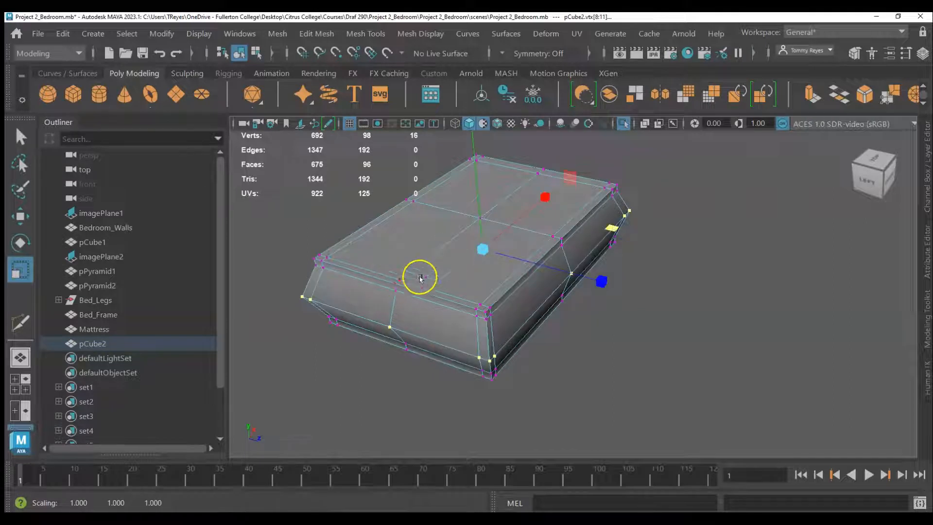
Step: Select the outer border vertices around the cube's top face, including all four corner clusters and the side midpoints
key(q)
click(416, 306)
click(394, 283)
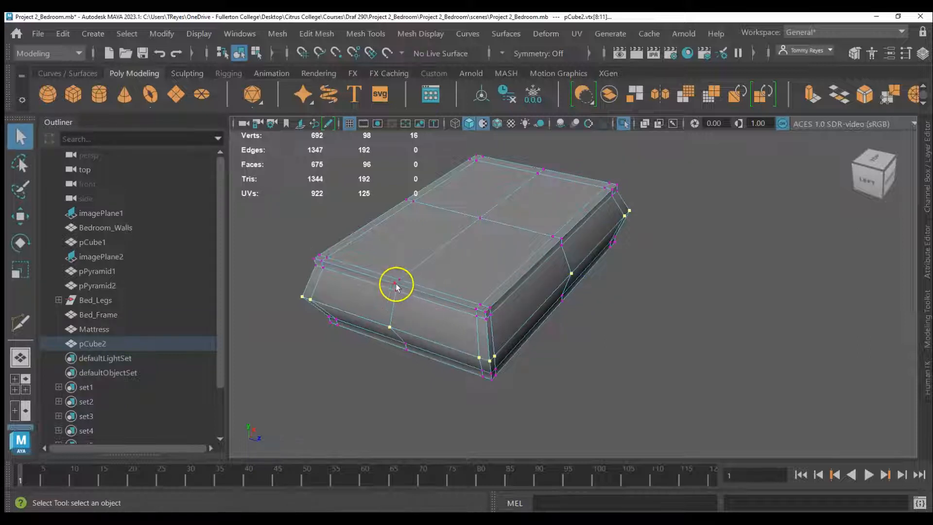
shift+click(324, 259)
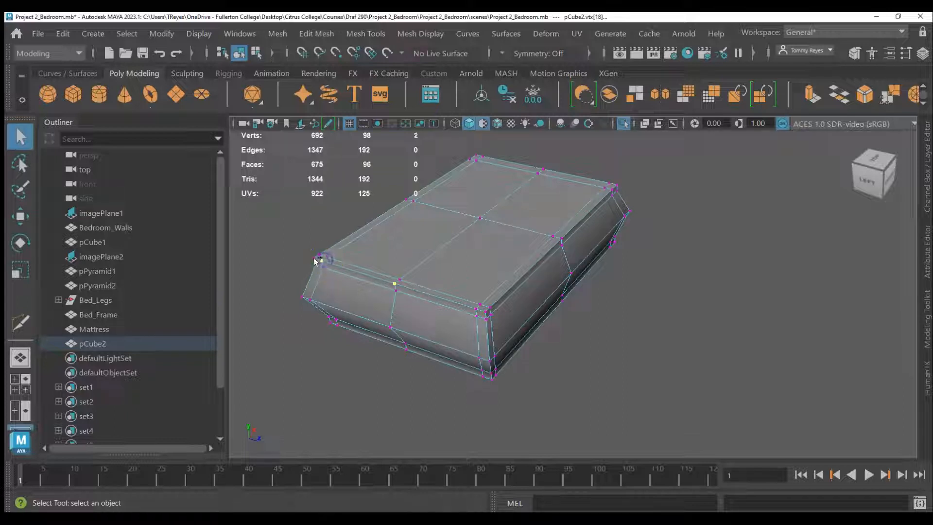
shift+click(478, 309)
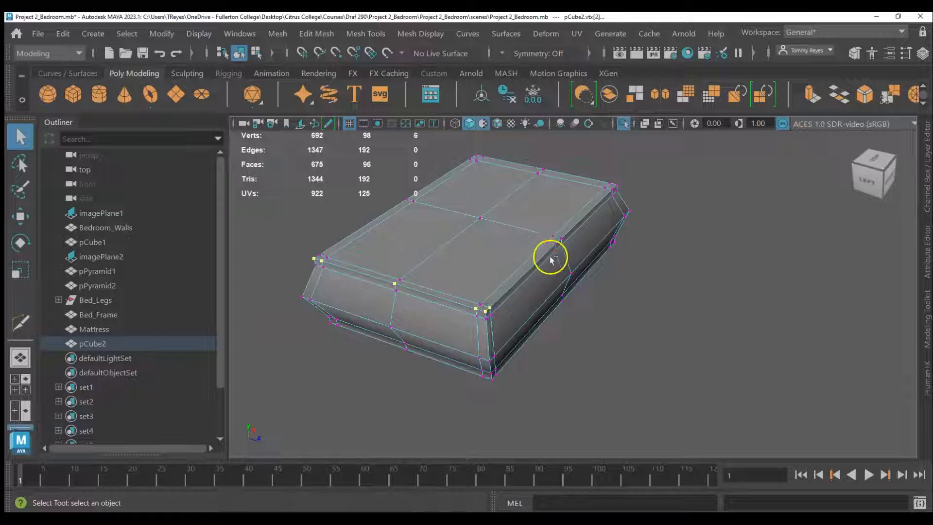
shift+click(561, 239)
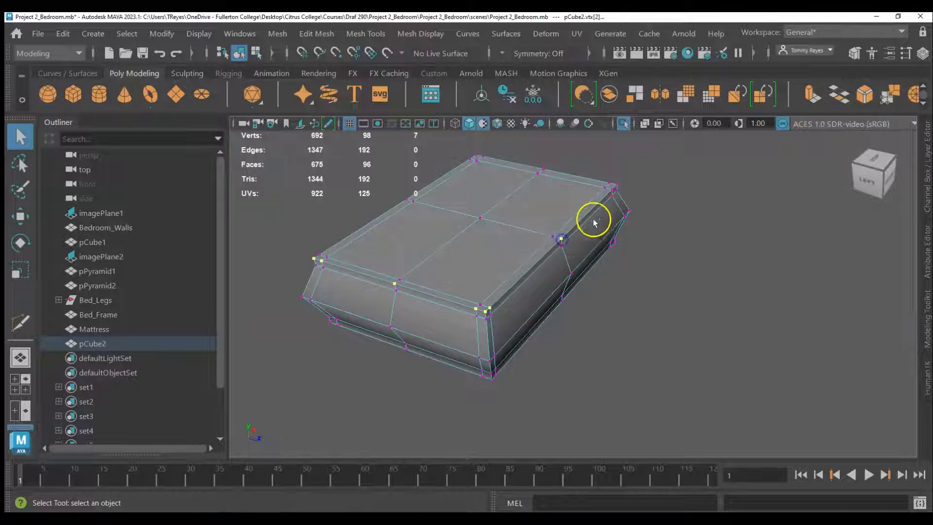
shift+click(611, 185)
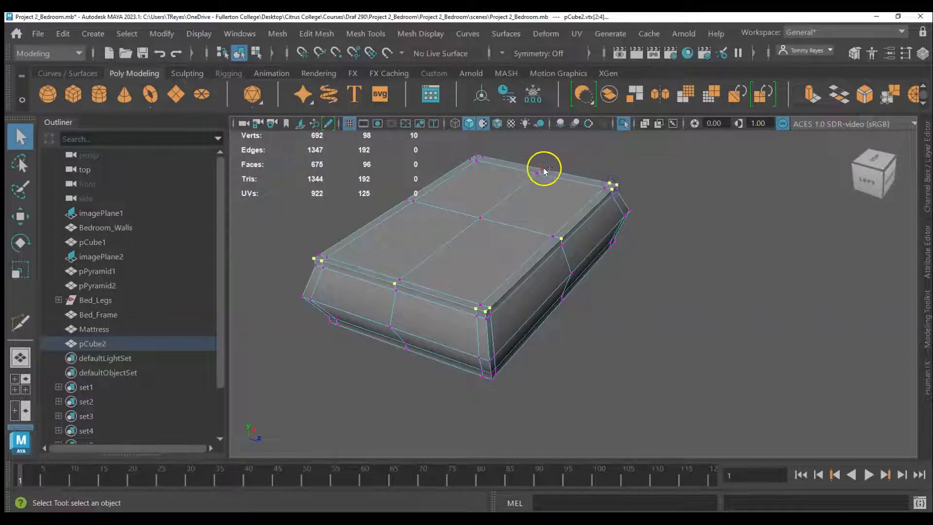
shift+click(482, 157)
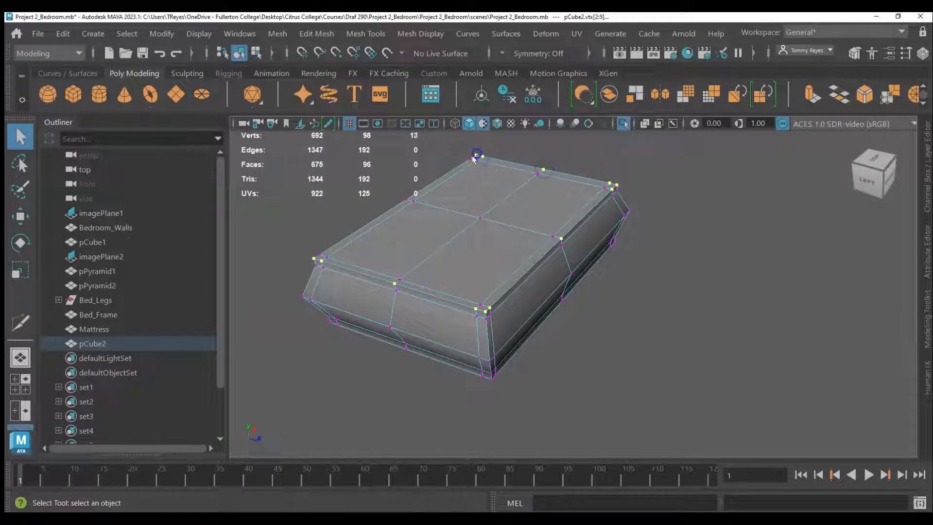
shift+click(407, 200)
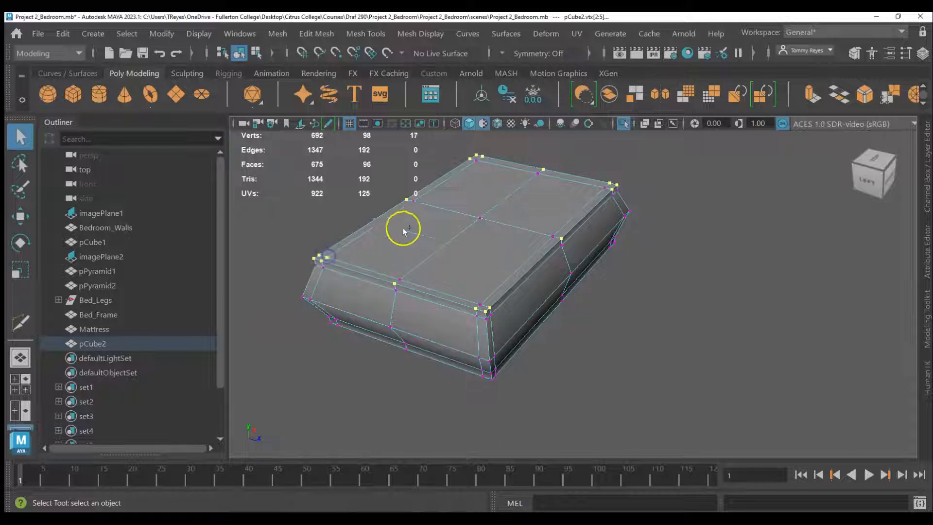
Step: Add the inner border vertices of the top face and scale the whole double ring inward in X and Z to taper the top
shift+click(397, 280)
shift+click(481, 305)
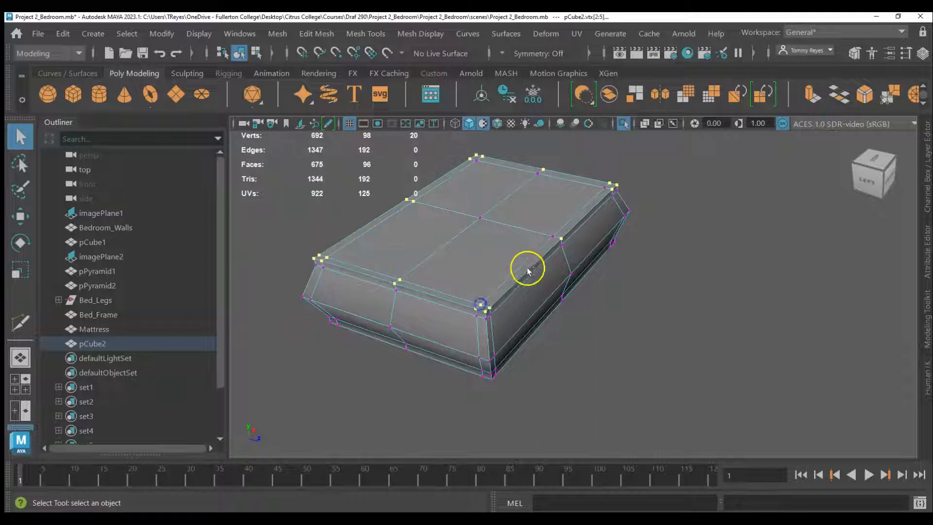
shift+click(554, 237)
shift+click(605, 187)
shift+click(475, 160)
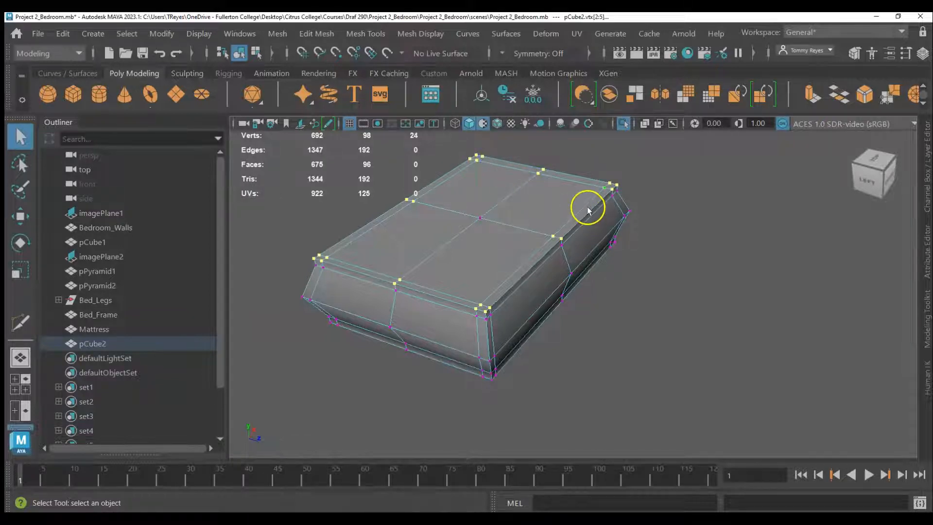
key(r)
mouse_move(608, 199)
mouse_down()
mouse_move(615, 203)
mouse_move(591, 203)
mouse_move(603, 203)
mouse_up()
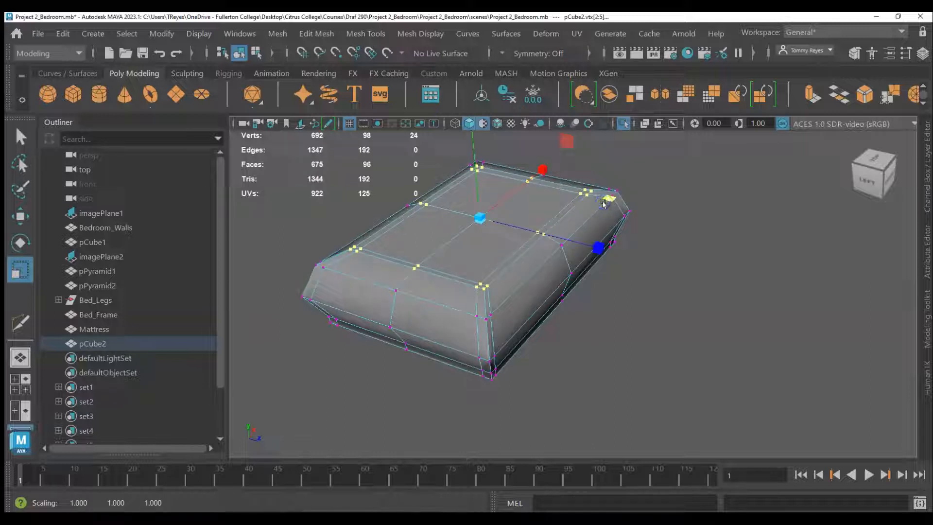
Step: Try to scale the innermost ring of top-face vertices inward in X and Z by about 0.86
key(q)
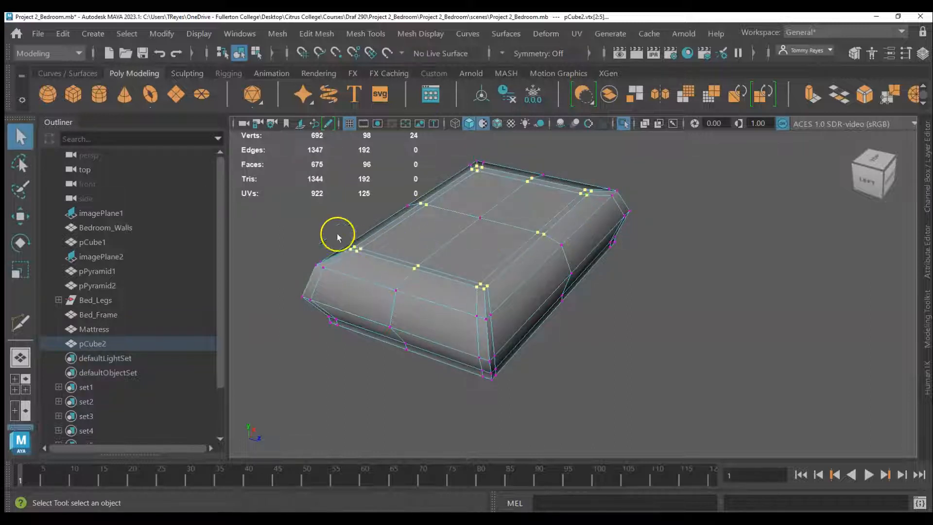
click(360, 249)
shift+click(419, 266)
shift+click(476, 171)
shift+click(581, 193)
shift+click(539, 233)
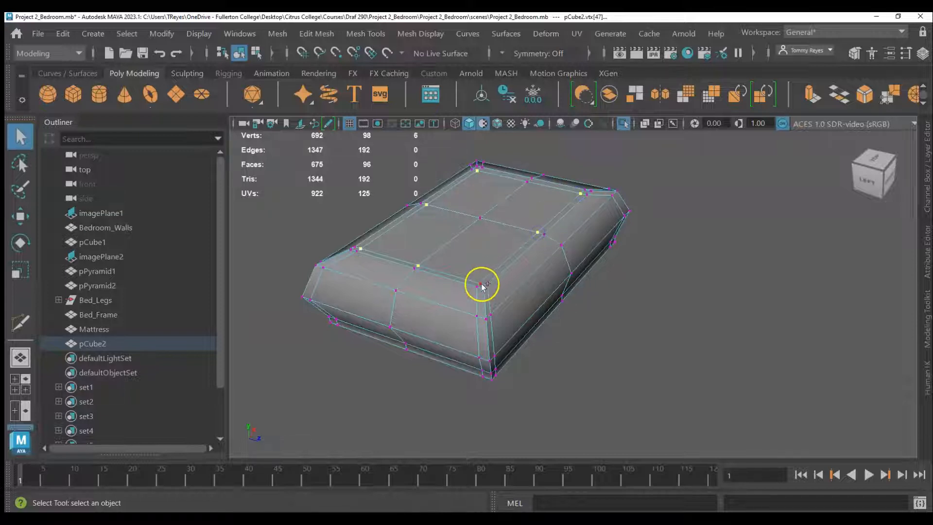
key(r)
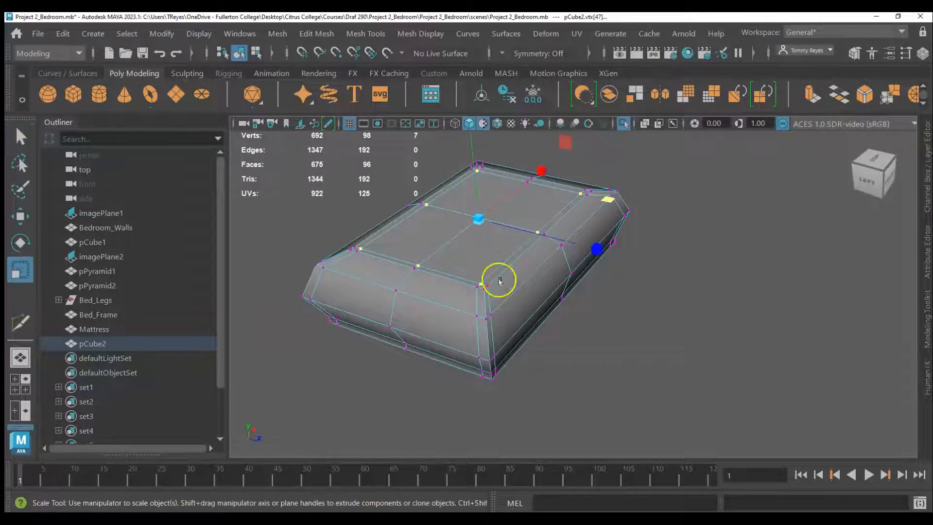
drag(610, 203, 604, 198)
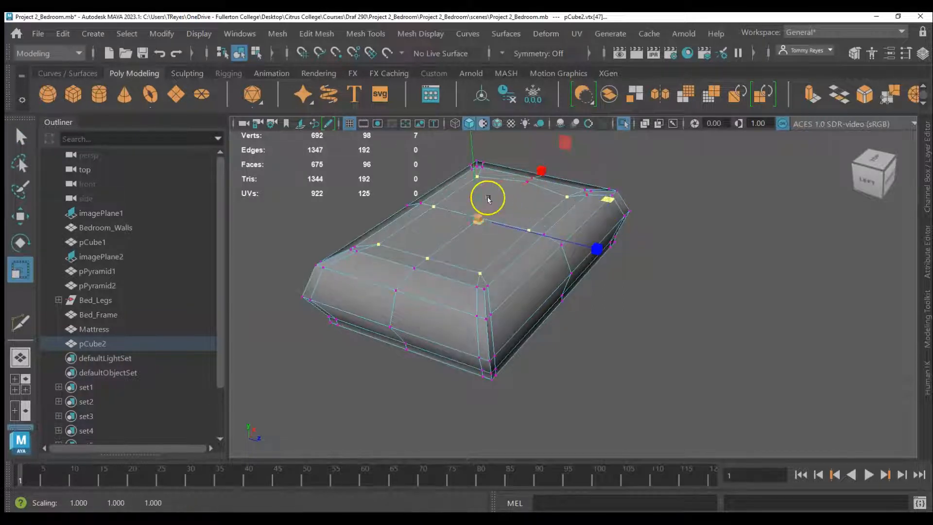
Step: Try to scale the innermost top vertices by about 1.03 in Y, and undo both scalings of that ring
click(477, 190)
click(476, 189)
drag(477, 189, 478, 187)
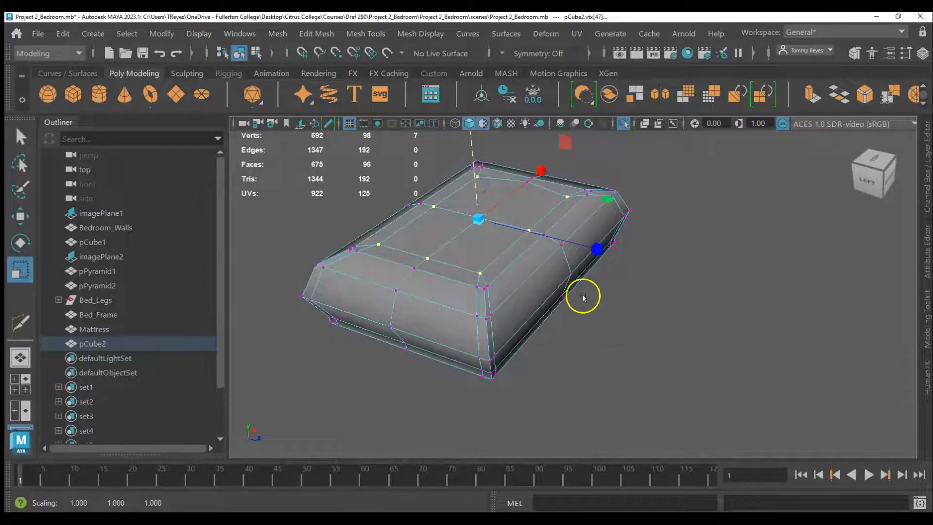
alt+drag(619, 331, 572, 336)
alt+drag(667, 296, 588, 391)
click(617, 347)
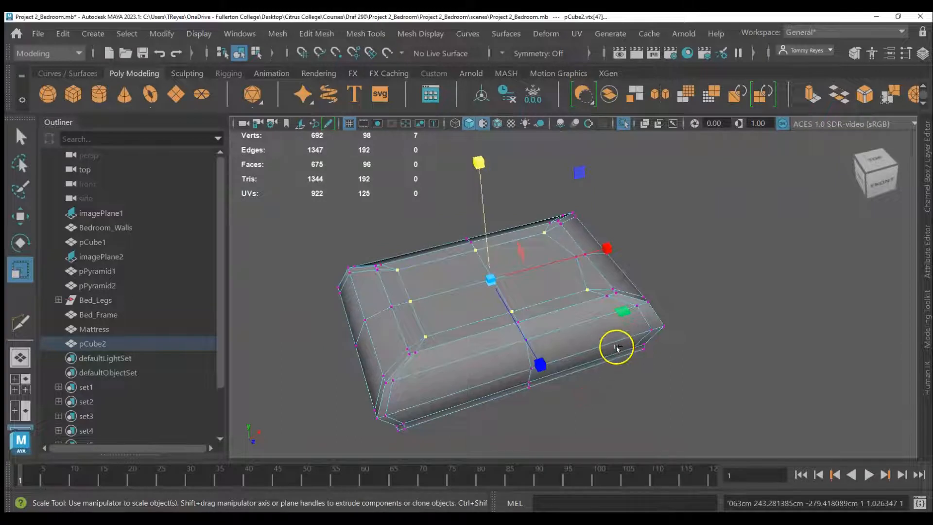
key(ctrl+z)
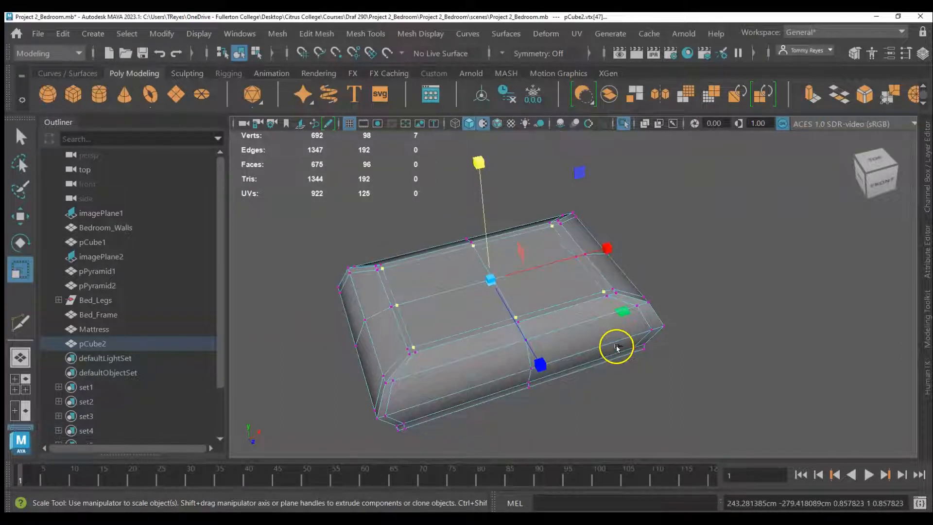
Step: Add the missed midpoint vertex to the innermost top ring, try to scale the ring, and undo the scaling and accidental extrusion
key(q)
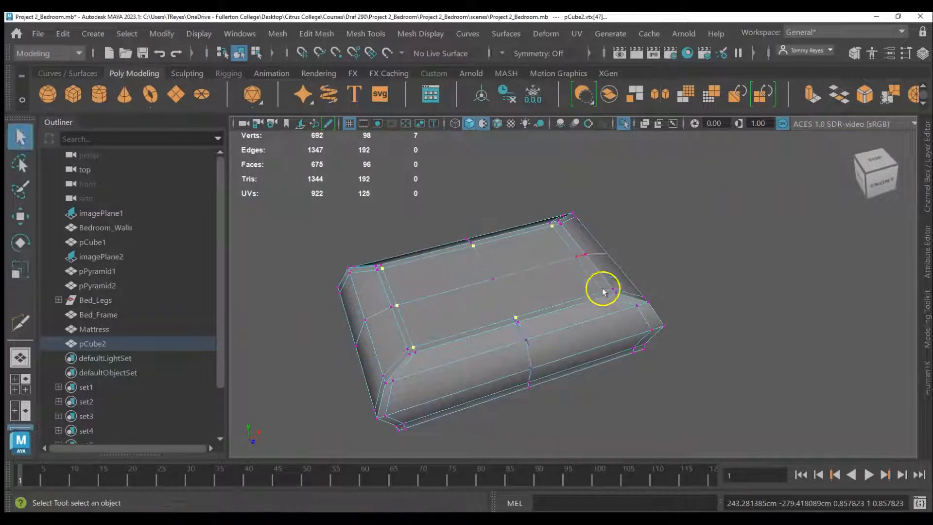
shift+click(576, 256)
key(r)
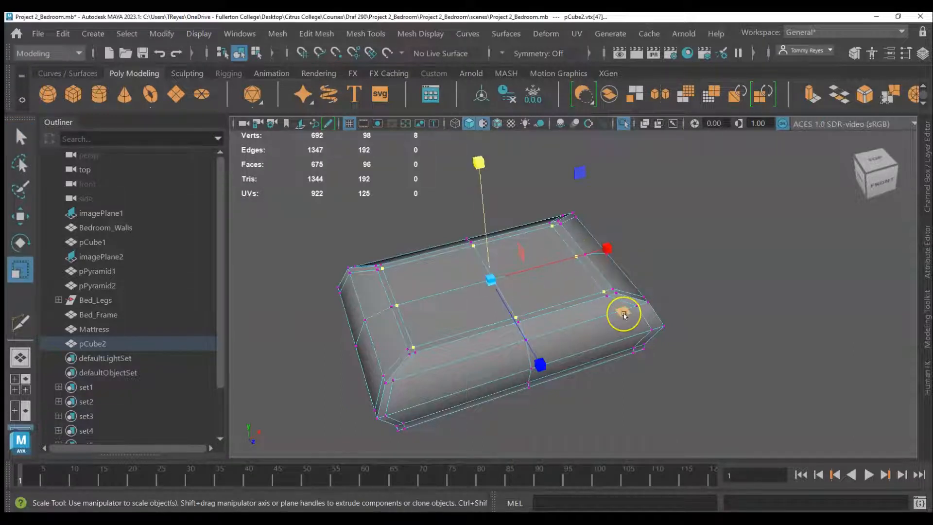
drag(479, 244, 485, 192)
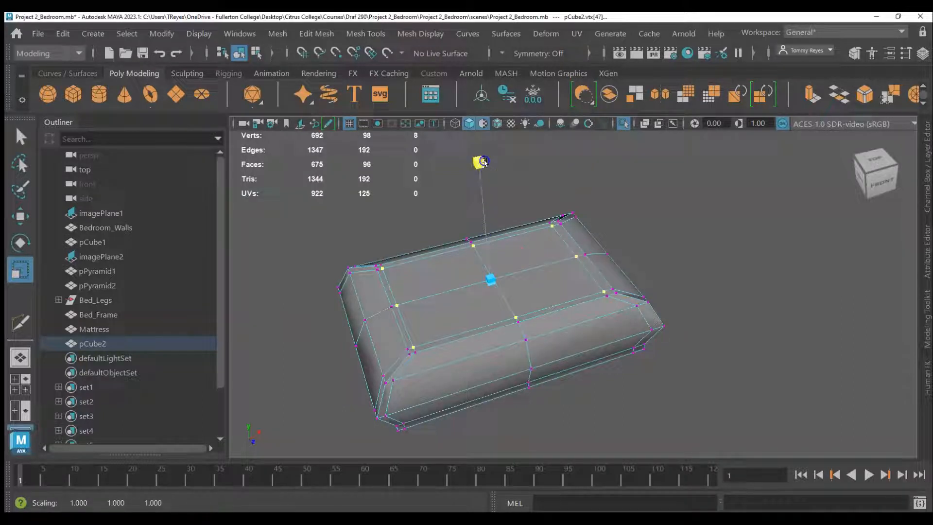
mouse_move(624, 313)
shift+mouse_down()
mouse_move(607, 312)
mouse_move(623, 313)
shift+mouse_up()
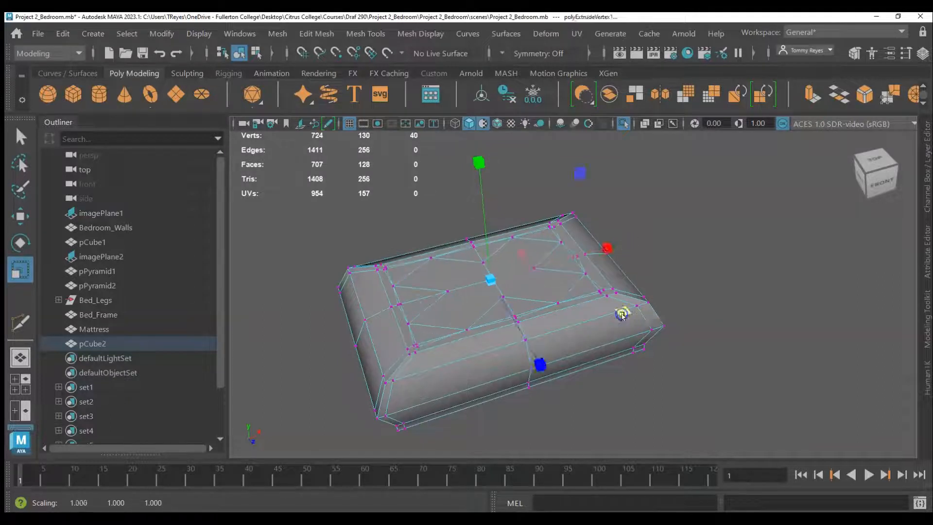
key(ctrl+z)
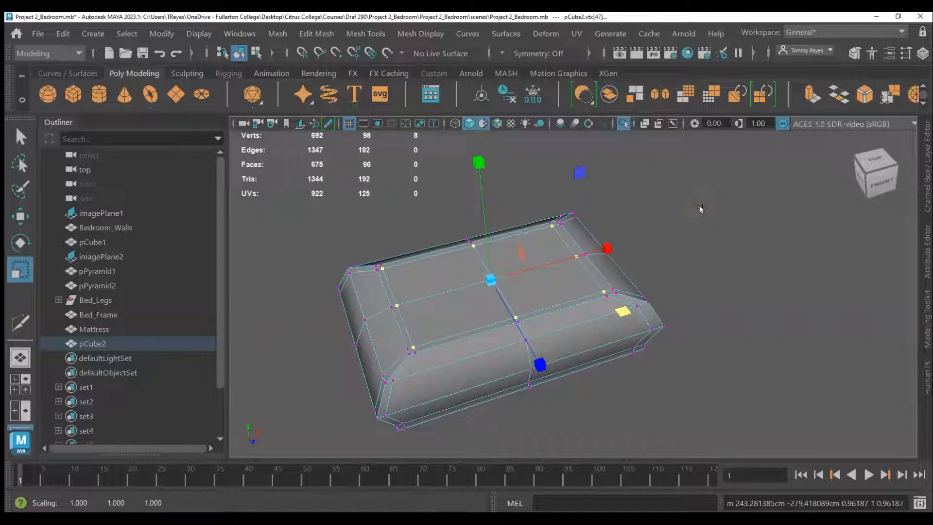
Step: Select the double row of border vertices along the near short end of the cube's underside, from corner to corner
alt+drag(754, 348, 715, 419)
key(q)
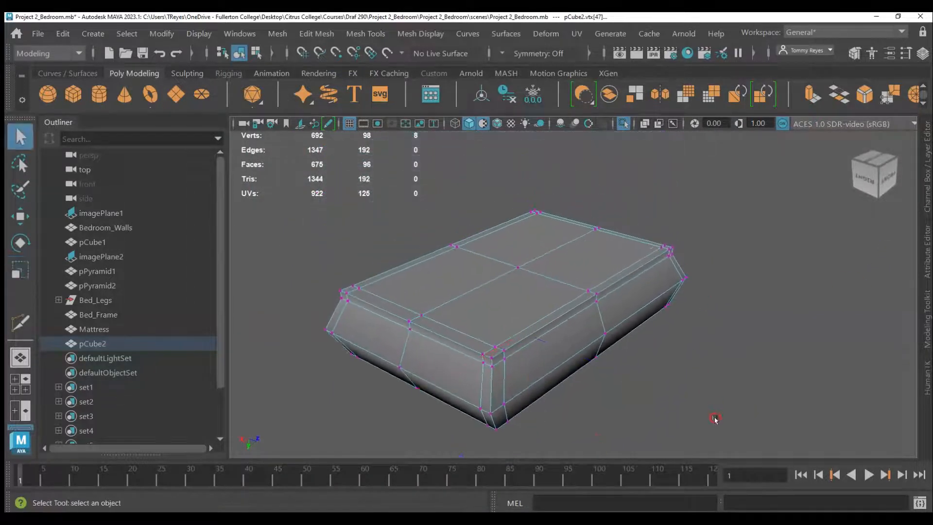
scroll(541, 221, up, 2)
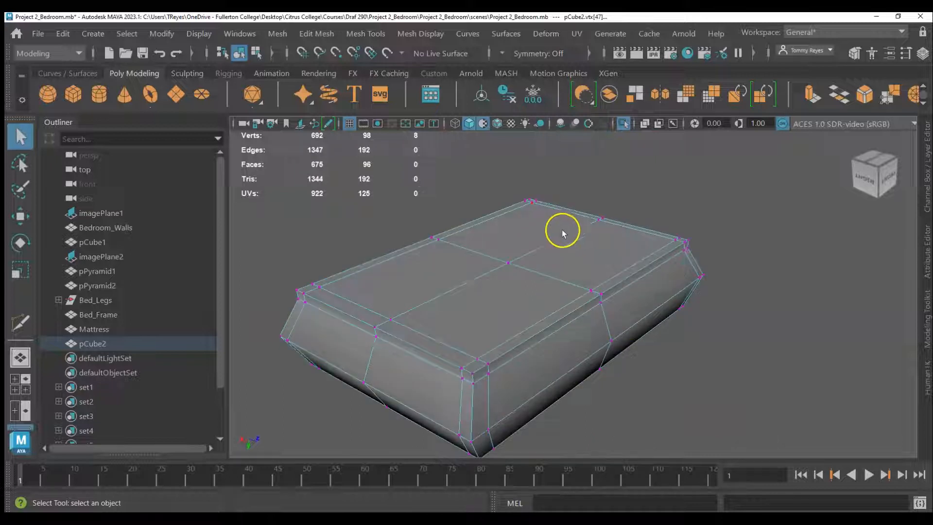
click(297, 292)
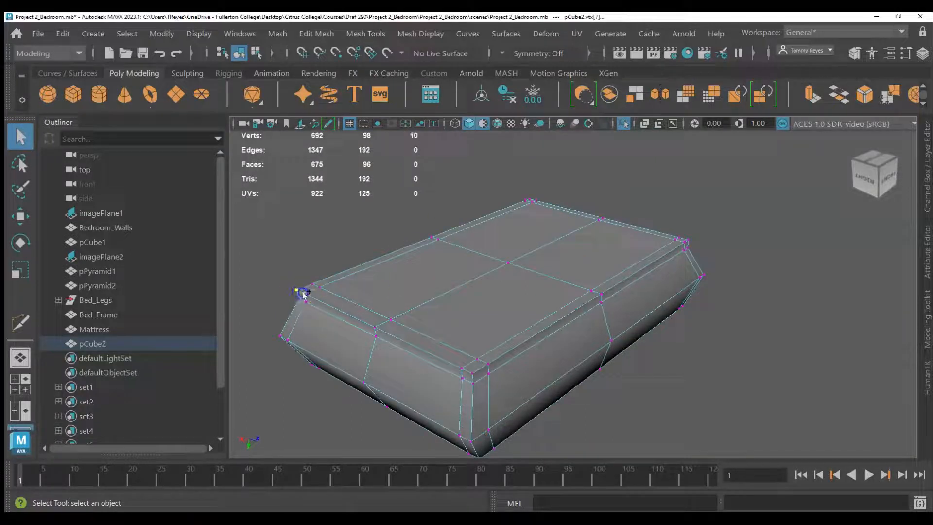
shift+click(320, 286)
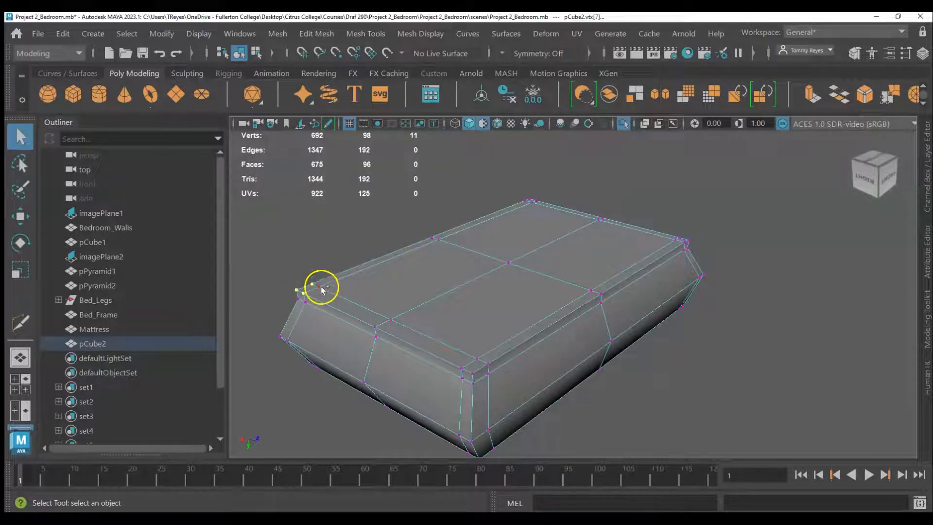
shift+click(375, 327)
shift+click(390, 319)
shift+click(461, 369)
shift+click(477, 359)
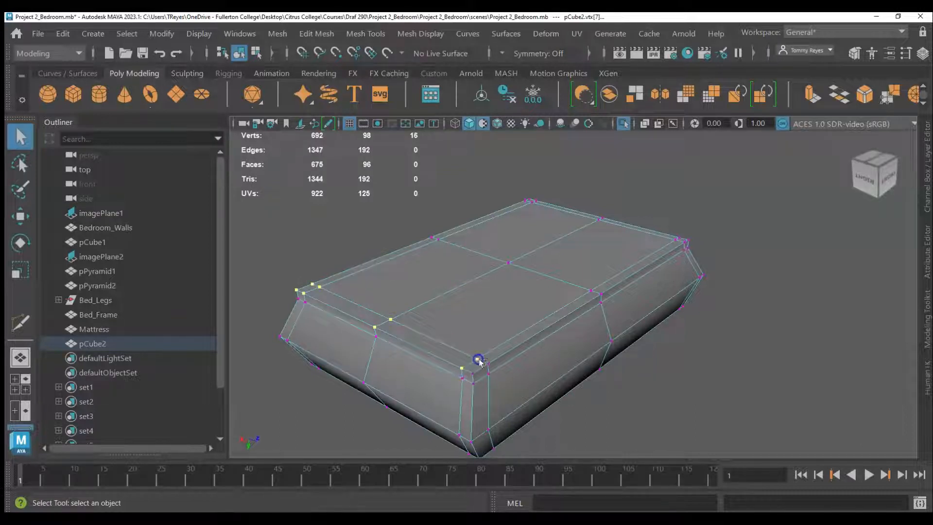
Step: Extend the selection with the underside border vertices along the near long side, the far short end and its corners
shift+click(473, 374)
shift+click(685, 241)
shift+click(606, 221)
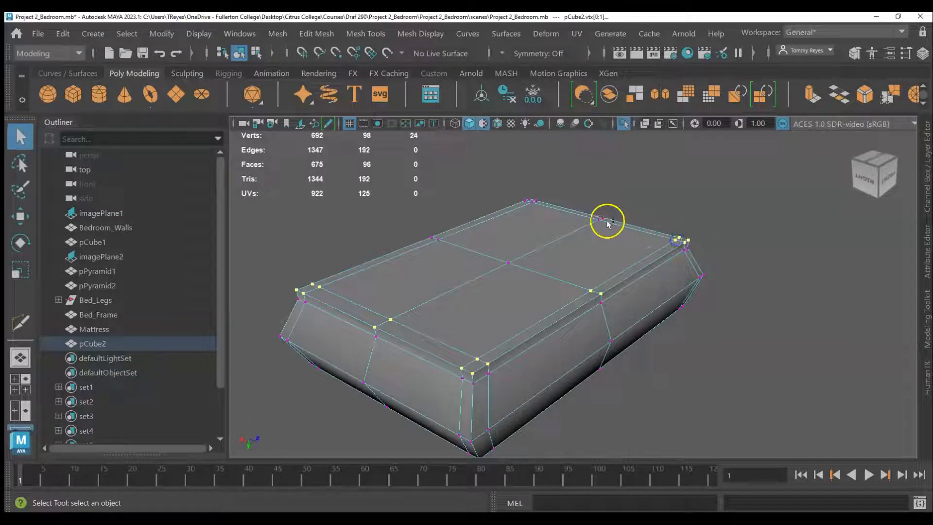
shift+click(602, 219)
shift+double_click(534, 202)
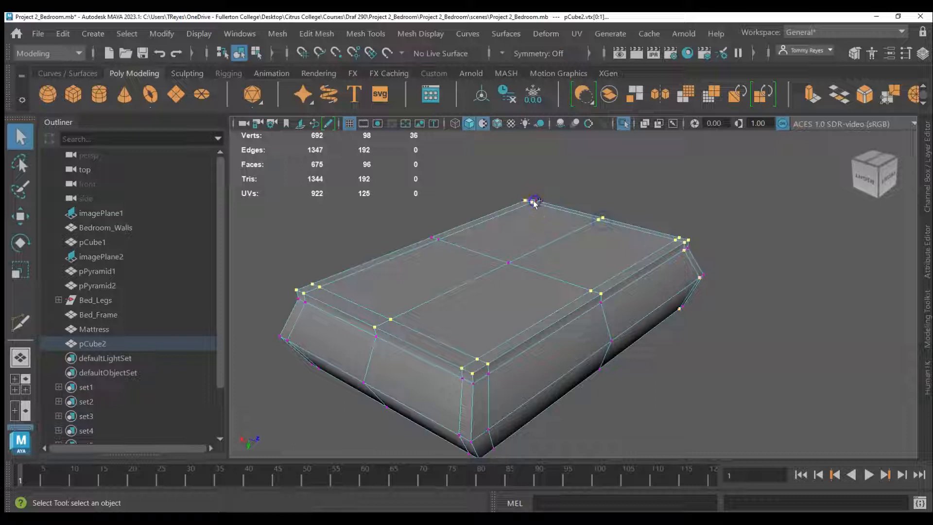
shift+click(531, 199)
shift+click(599, 228)
Step: Try to scale the selected underside vertices inward in X and Z by about 0.86, undo it, and clear the selection
key(r)
drag(527, 377, 529, 370)
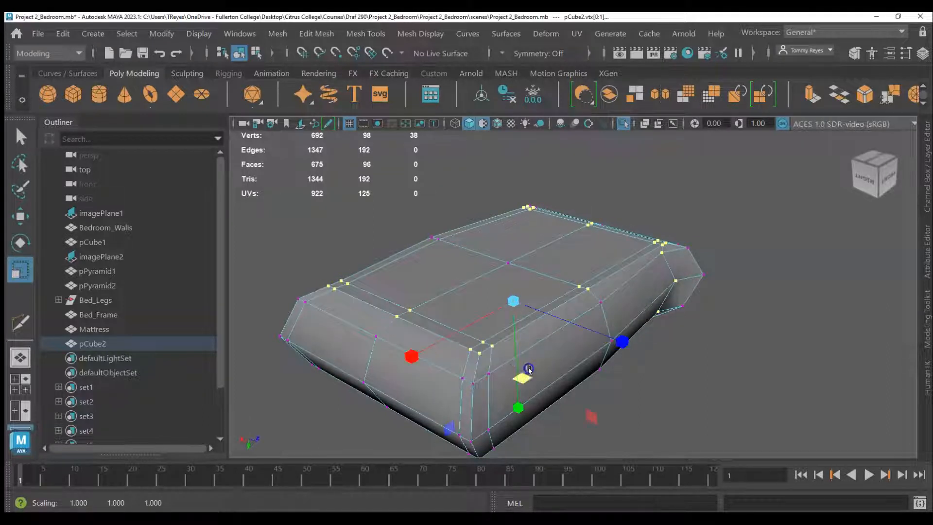
key(ctrl+z)
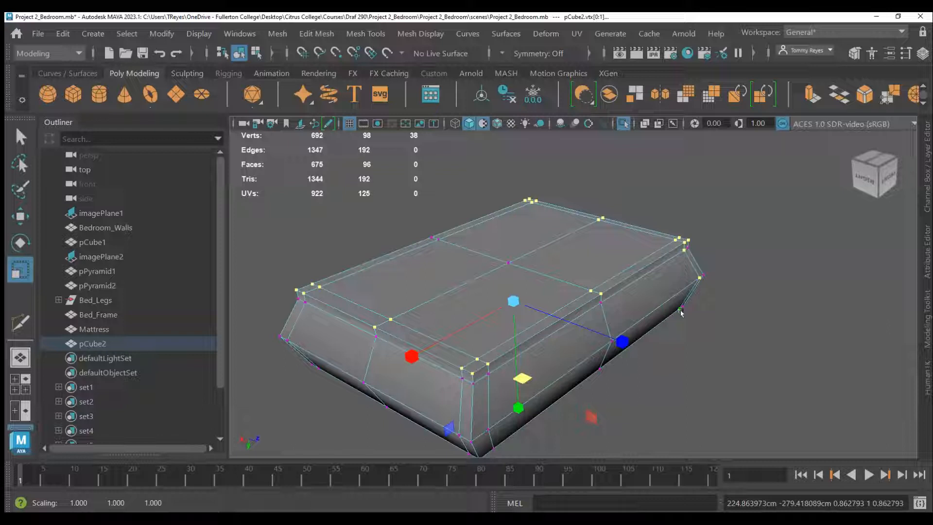
key(q)
click(761, 330)
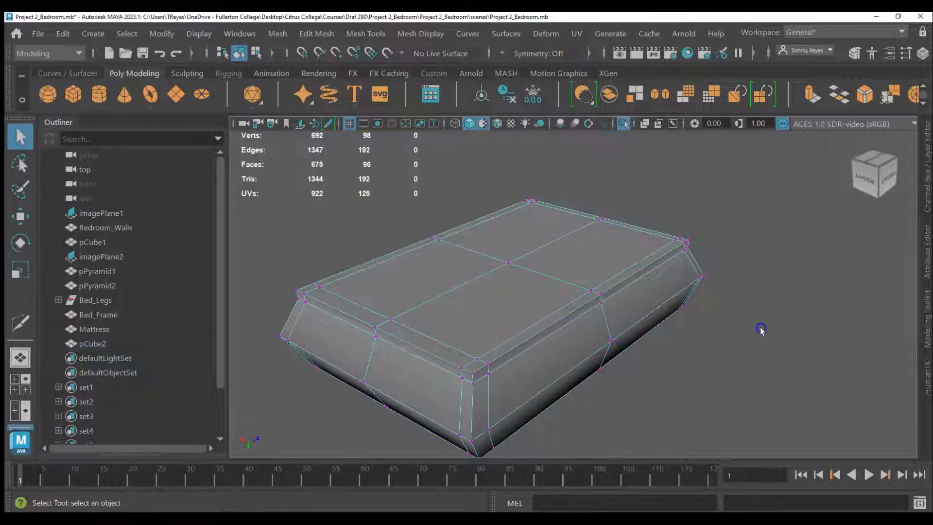
Step: Scale the double ring of border vertices on the pillow's underside inward in X and Z, and clear the selection
click(675, 241)
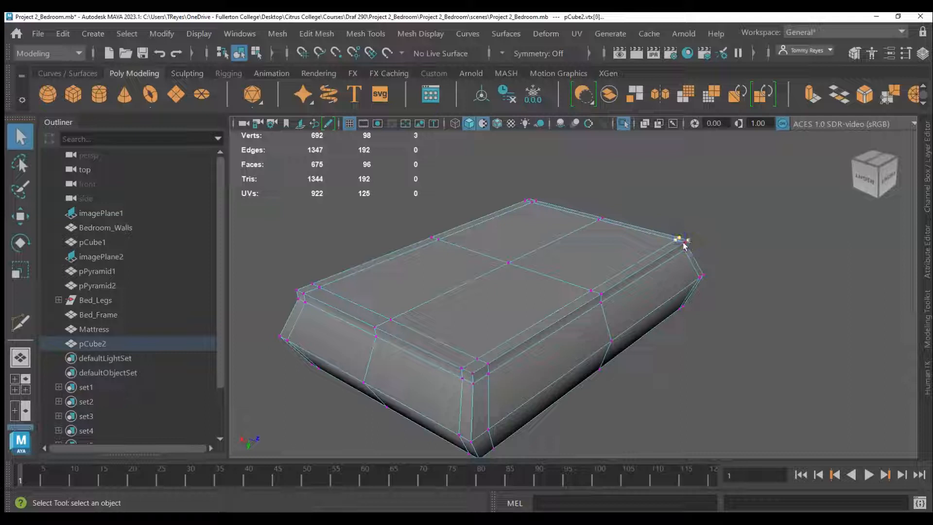
shift+click(604, 217)
shift+click(541, 201)
shift+click(531, 201)
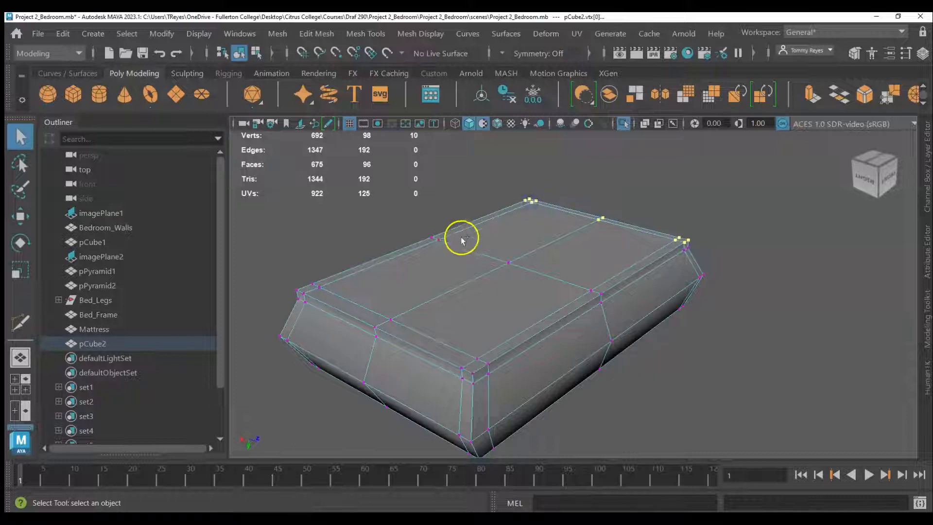
shift+click(433, 238)
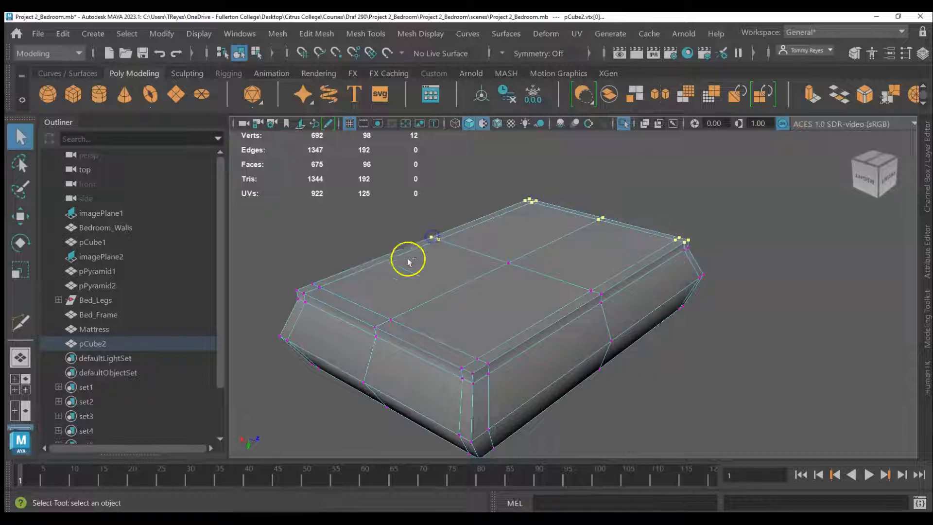
shift+click(319, 287)
shift+click(313, 283)
shift+click(374, 328)
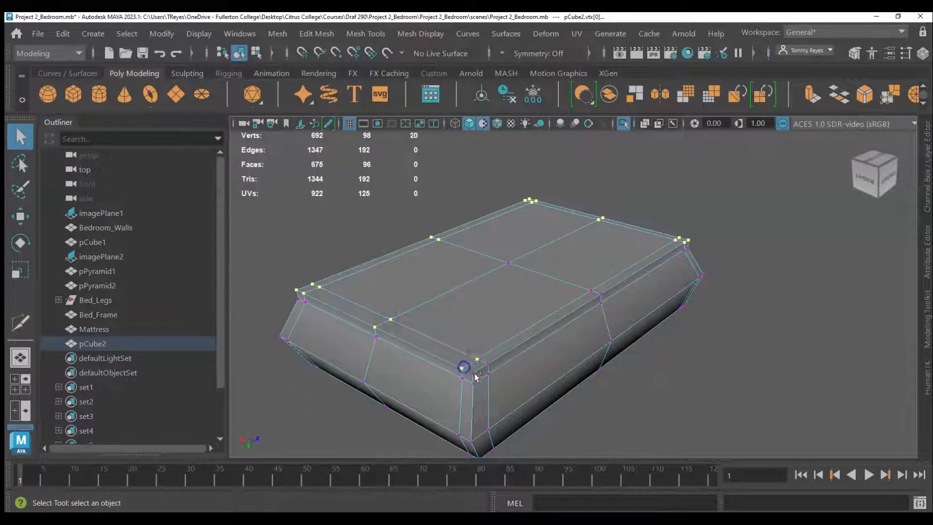
shift+click(591, 290)
key(r)
drag(518, 333, 524, 315)
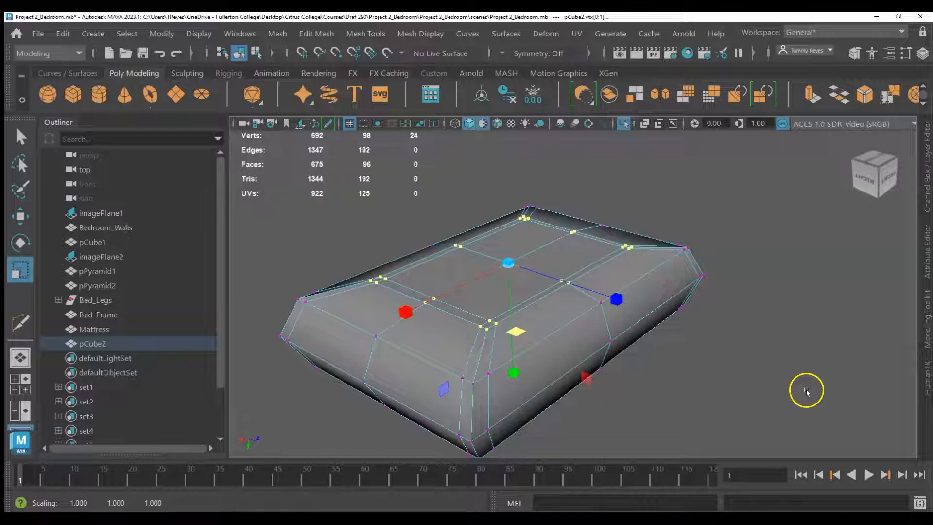
key(q)
click(829, 370)
Step: Raise the centre vertex of the pillow's top to a Y position of about 245.5 cm
scroll(632, 310, down, 5)
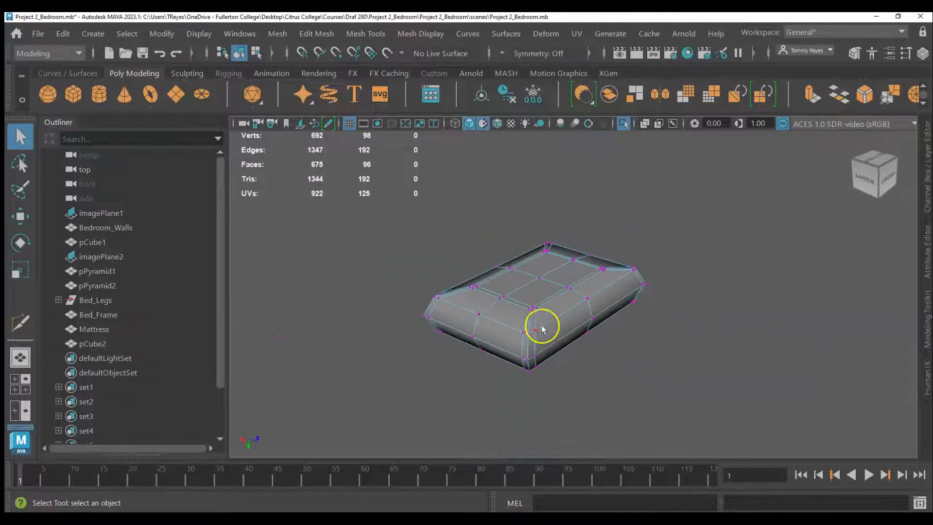
alt+drag(564, 392, 675, 344)
click(648, 344)
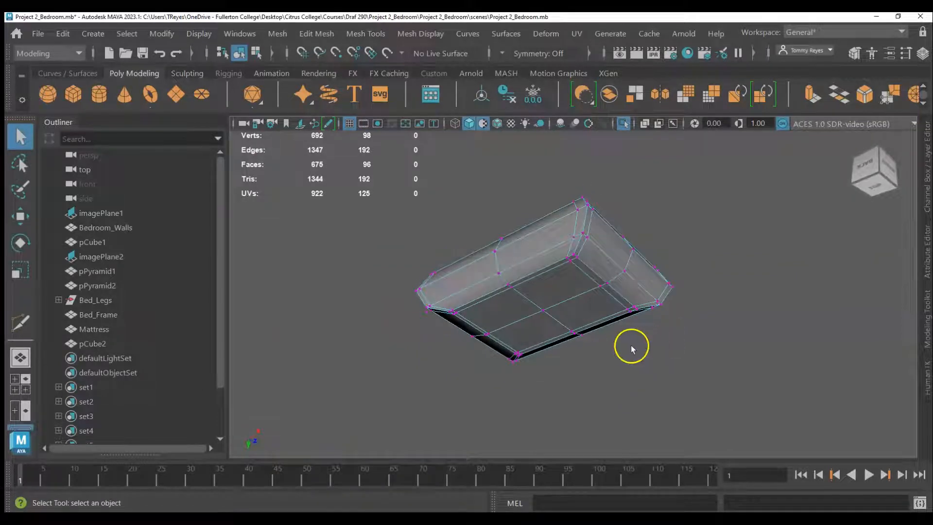
click(543, 313)
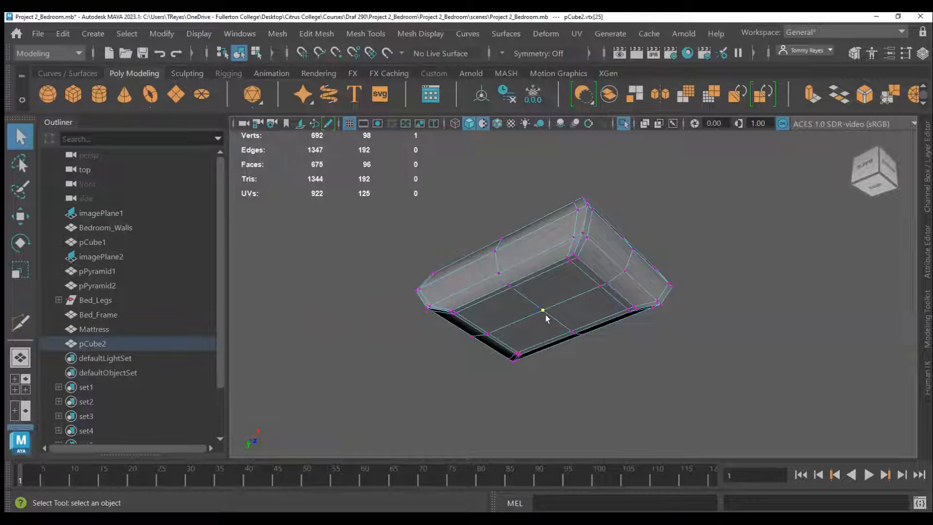
key(r)
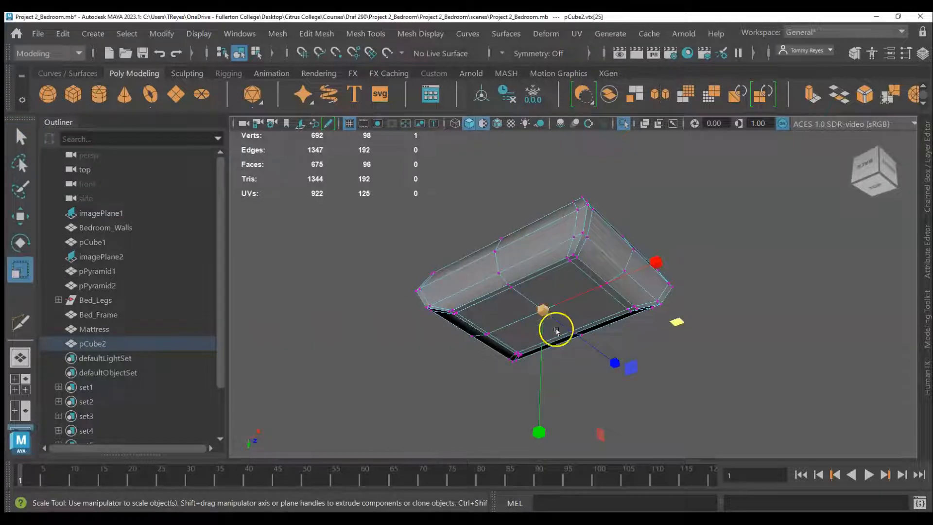
drag(540, 356, 542, 354)
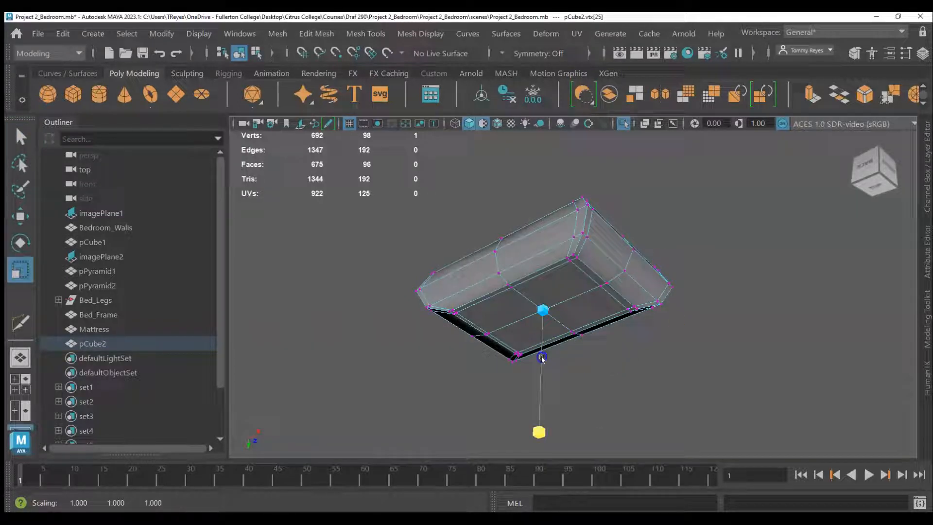
key(w)
click(544, 349)
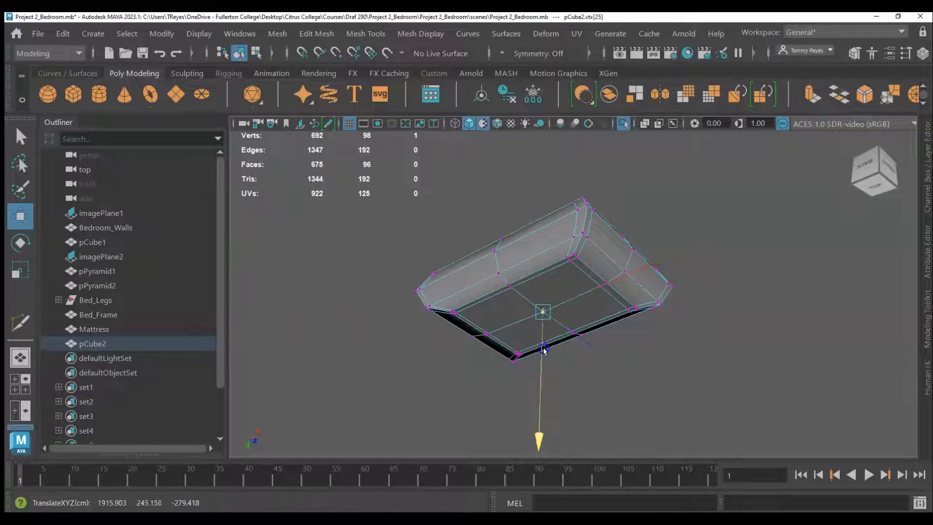
drag(544, 349, 545, 351)
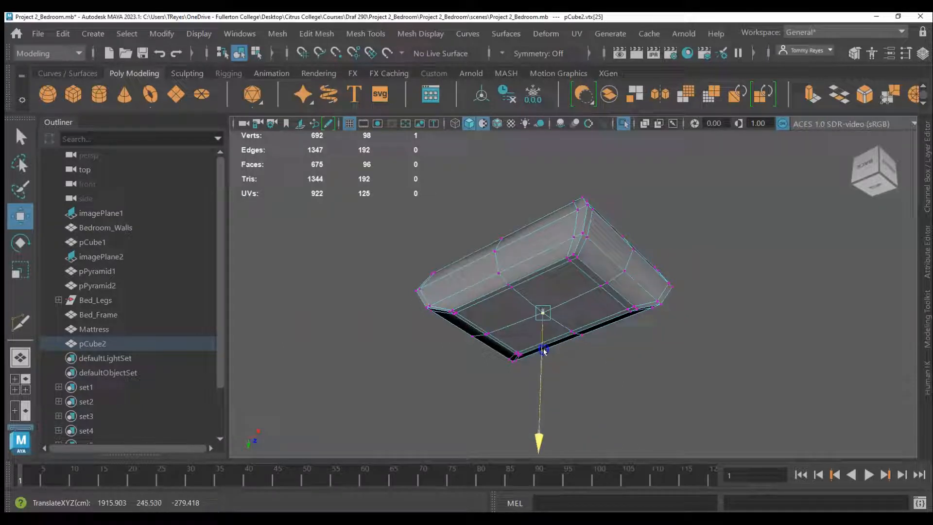
Step: Select the eight innermost ring vertices around the centre of the pillow's top and raise them to about Y 243.5 cm
alt+drag(605, 350, 572, 357)
click(488, 319)
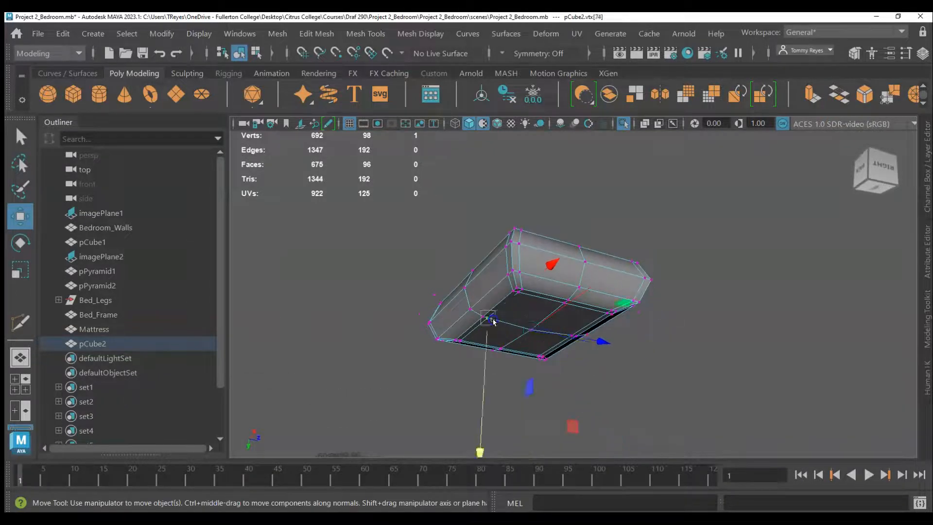
click(571, 340)
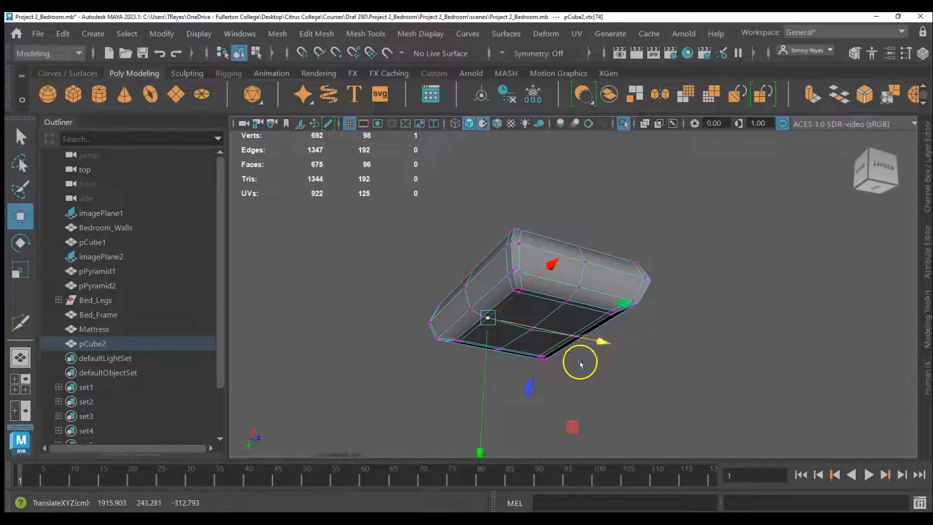
key(q)
shift+click(608, 313)
shift+click(564, 304)
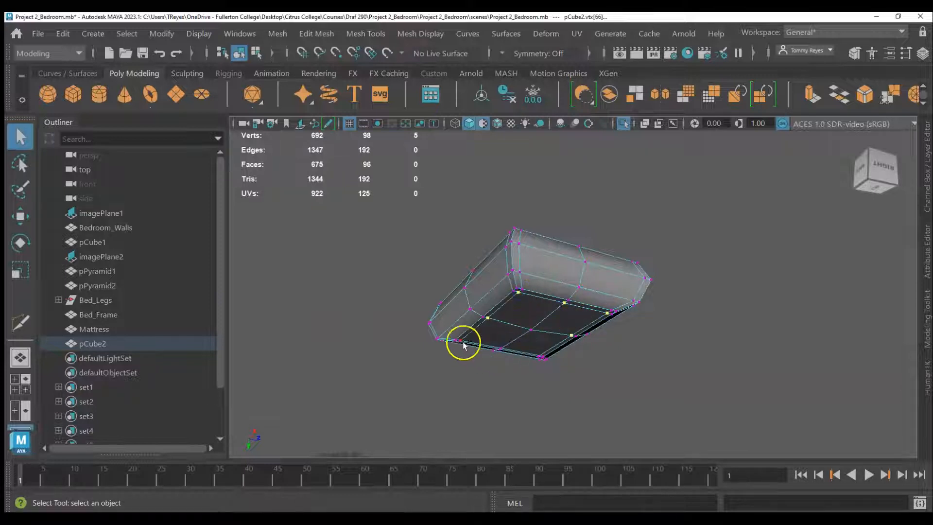
scroll(463, 346, up, 5)
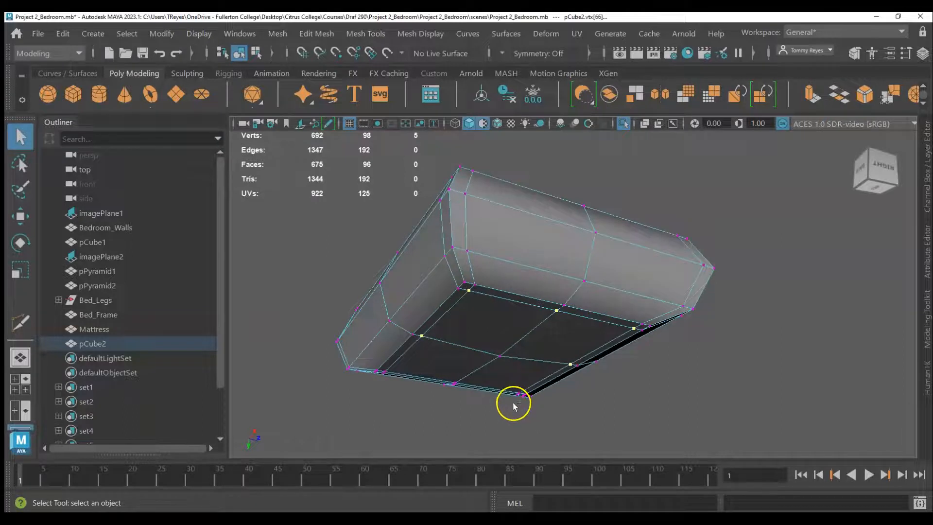
alt+drag(515, 414, 519, 391)
shift+click(509, 415)
shift+click(442, 385)
shift+click(372, 353)
alt+drag(483, 337, 488, 359)
key(w)
drag(502, 395, 501, 401)
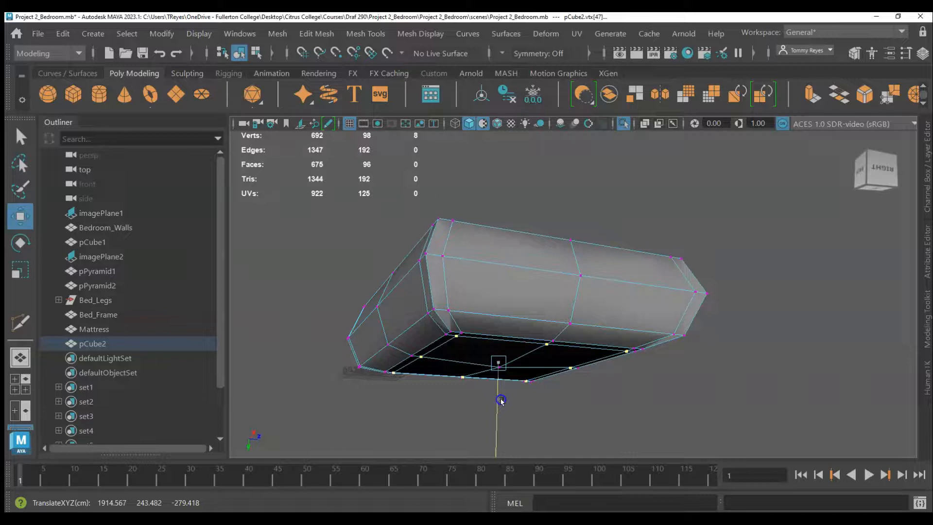
Step: Select the innermost ring and centre vertices on the pillow's underside and move them outward along Y to about 205.8 cm
alt+drag(588, 416, 523, 451)
scroll(410, 309, up, 2)
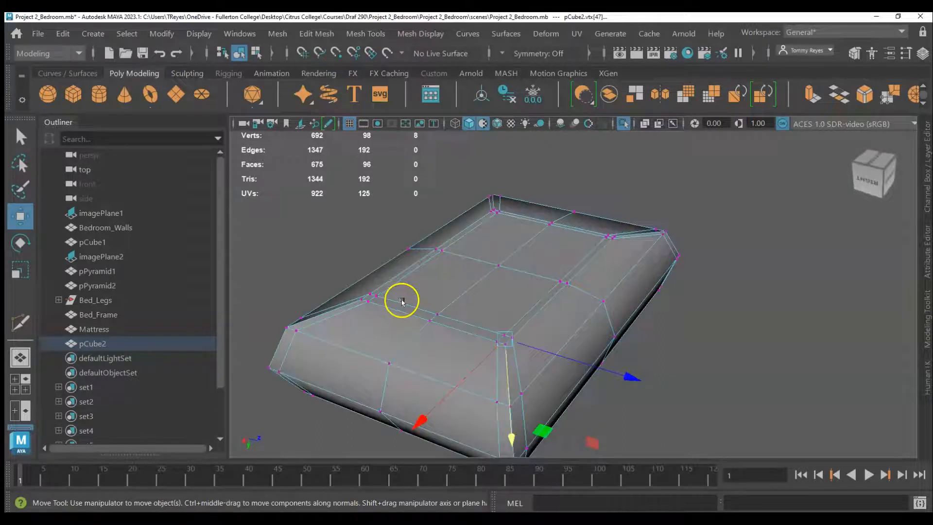
click(379, 299)
click(376, 296)
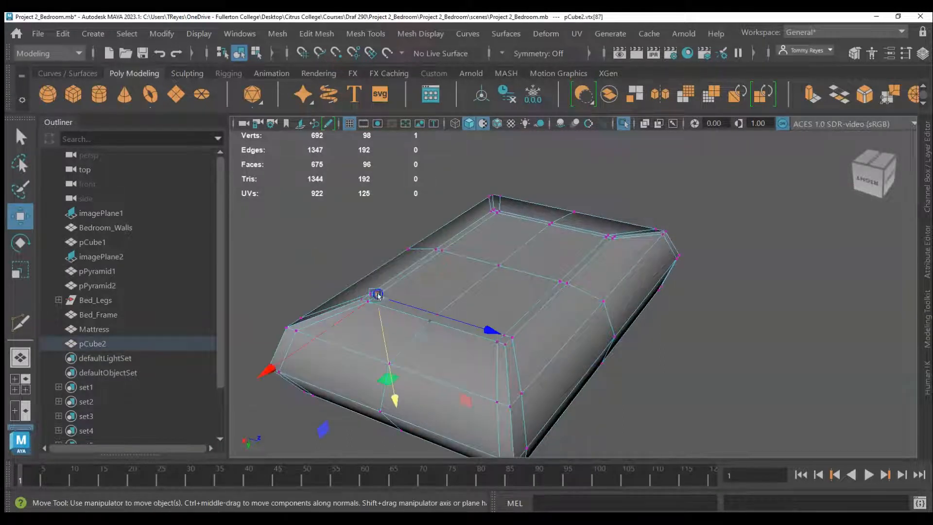
key(q)
shift+click(438, 316)
shift+click(505, 335)
shift+click(560, 282)
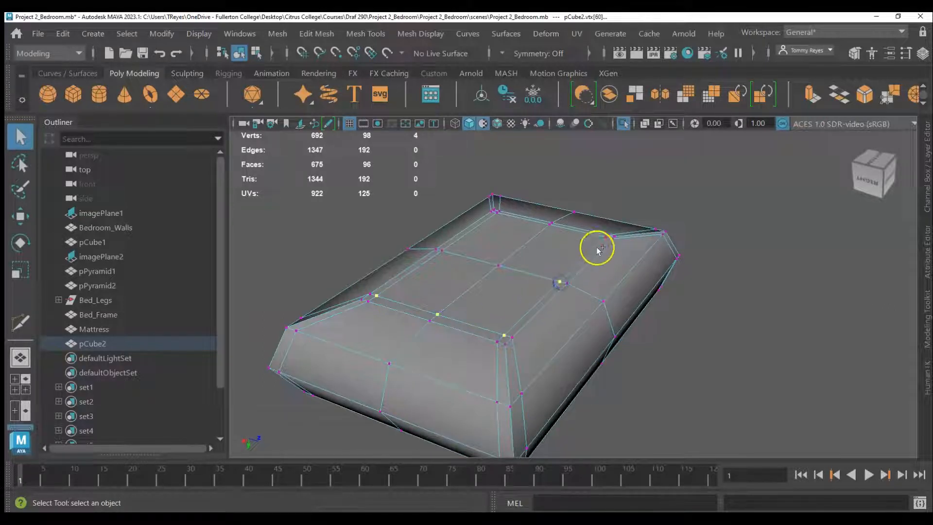
shift+click(606, 237)
shift+click(550, 224)
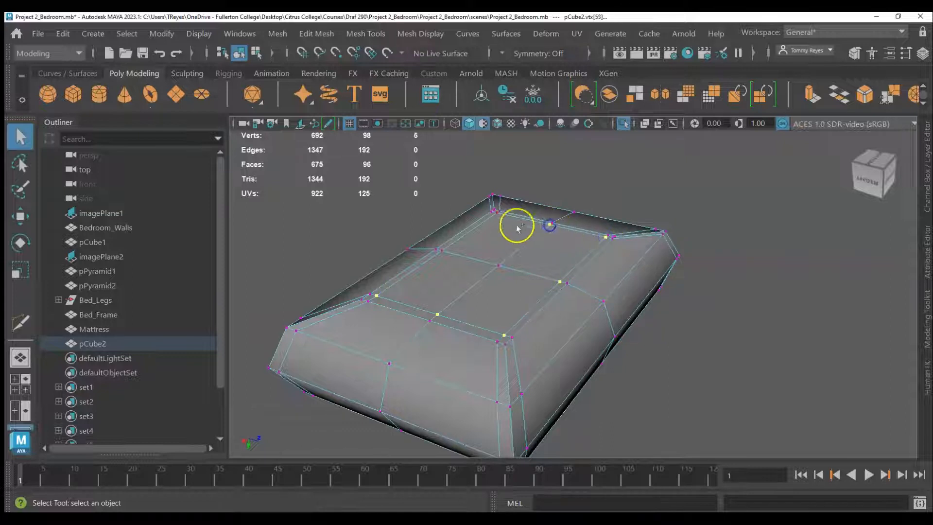
shift+click(497, 212)
shift+click(442, 250)
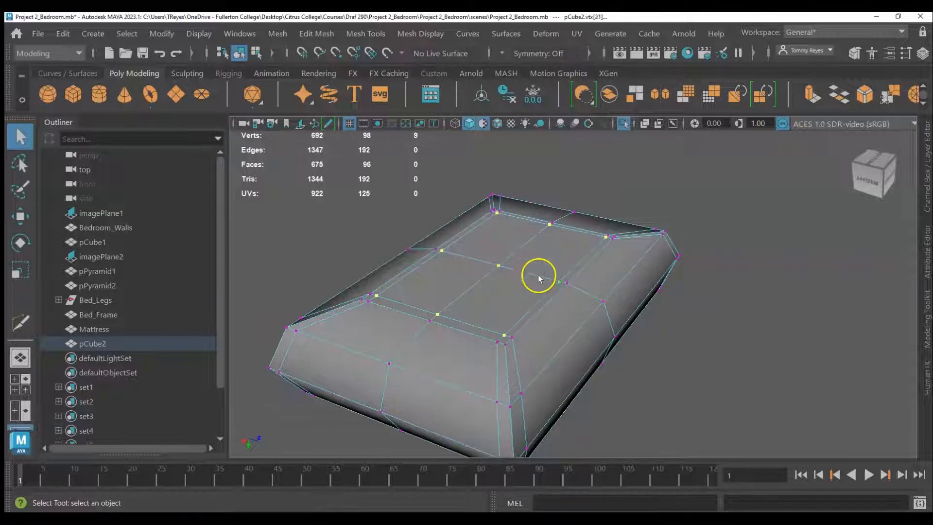
key(w)
drag(504, 291, 506, 291)
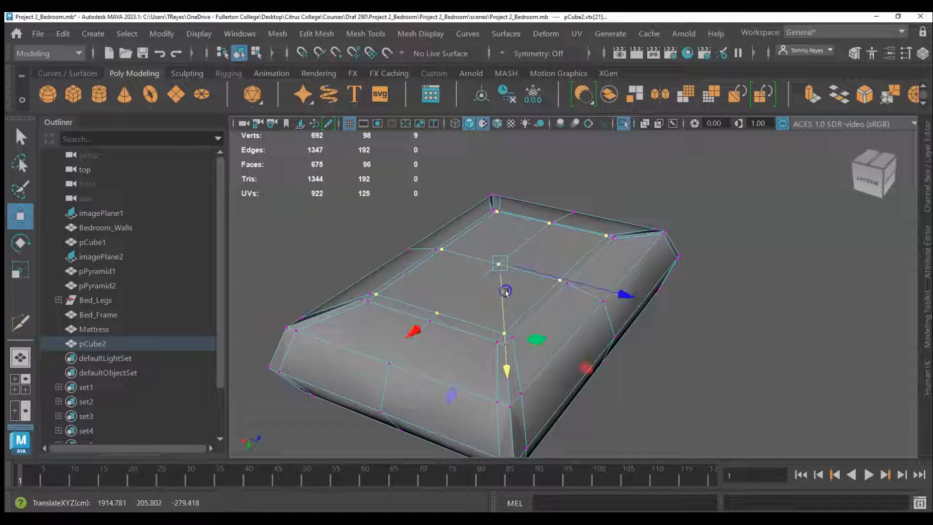
key(q)
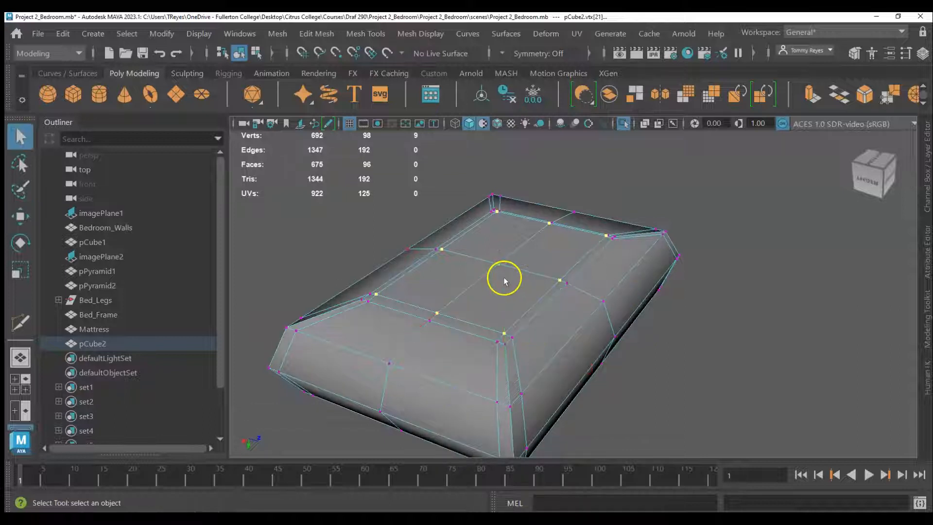
Step: Move only the underside's centre vertex further outward along Y to about 205.1 cm, and clear the selection
click(379, 213)
click(499, 266)
key(w)
drag(500, 280, 499, 286)
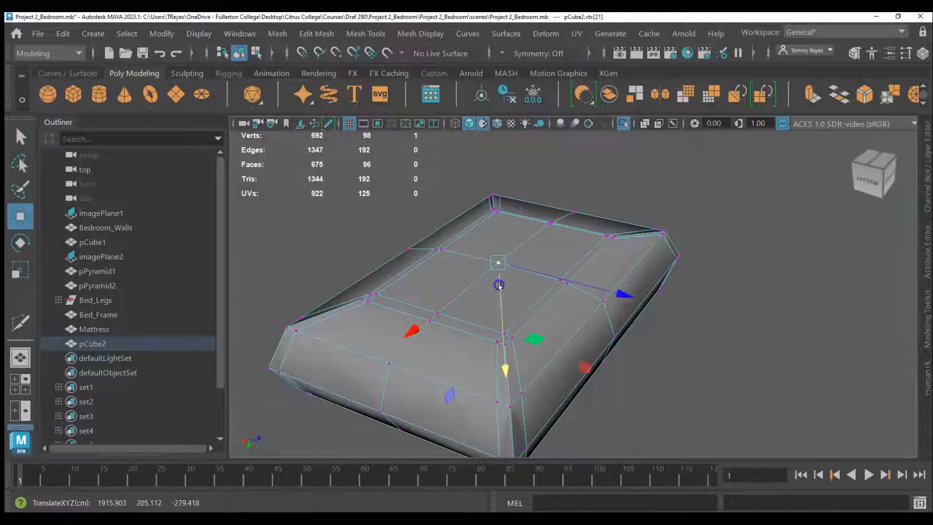
click(720, 308)
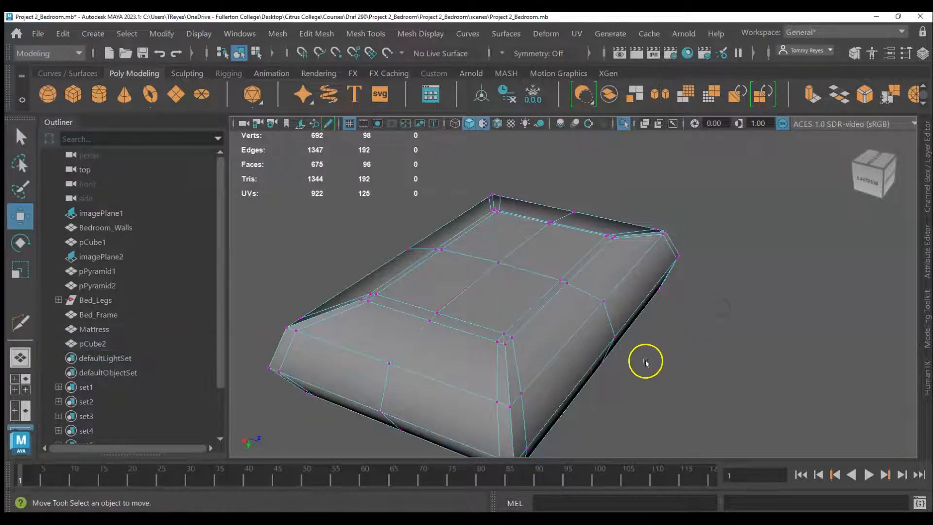
Step: Try to move the midpoint vertex on the pillow's long side inward along Z by about 7.5, and undo it
click(617, 339)
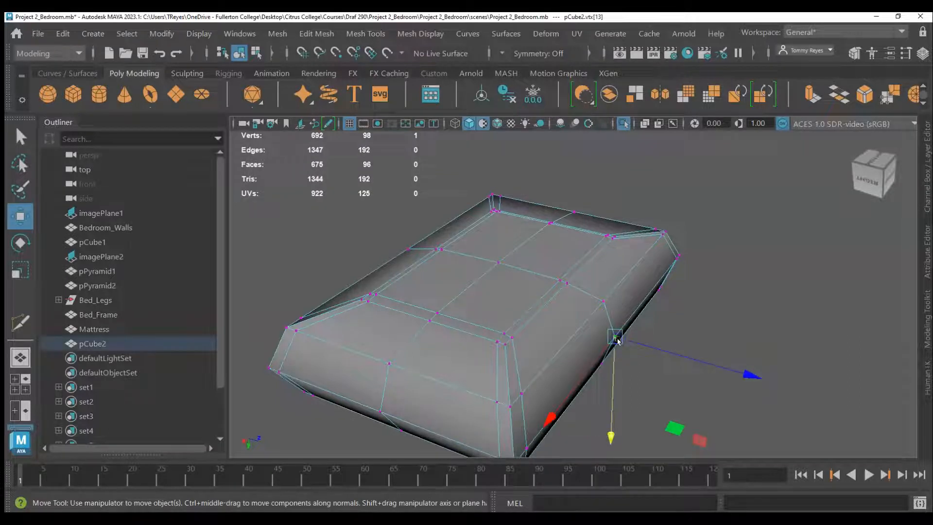
key(q)
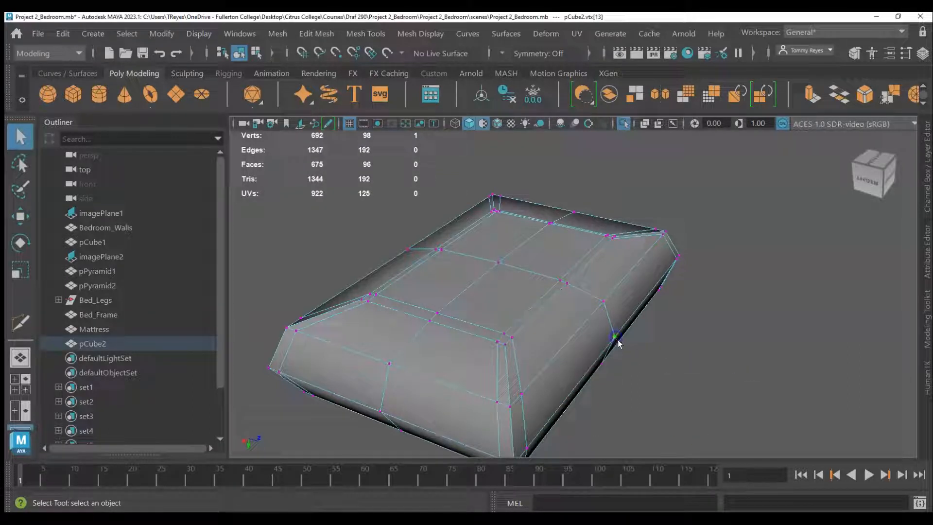
key(w)
drag(652, 354, 641, 346)
alt+drag(702, 388, 723, 342)
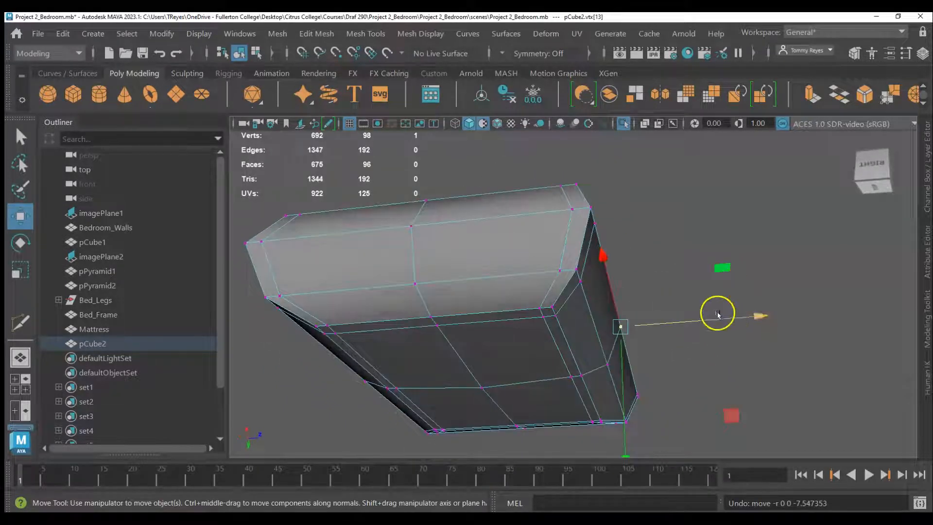
click(681, 253)
key(ctrl+z)
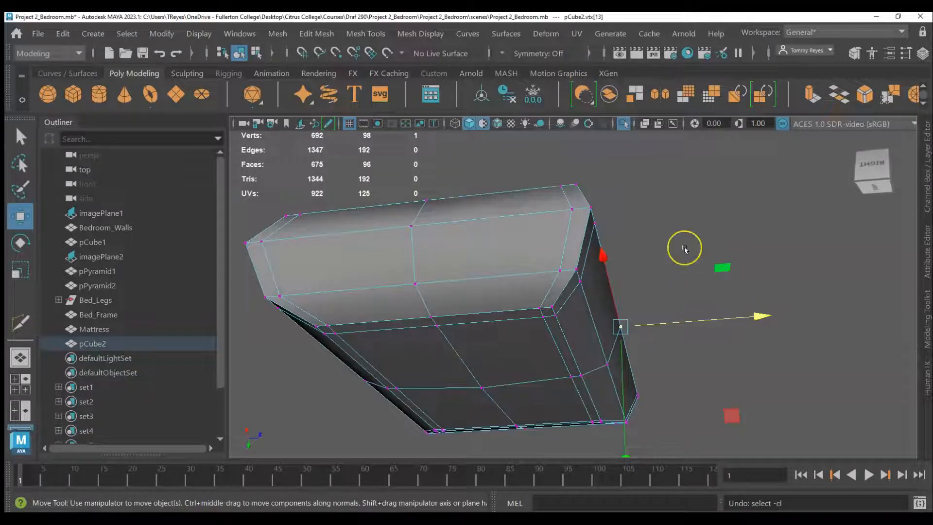
key(q)
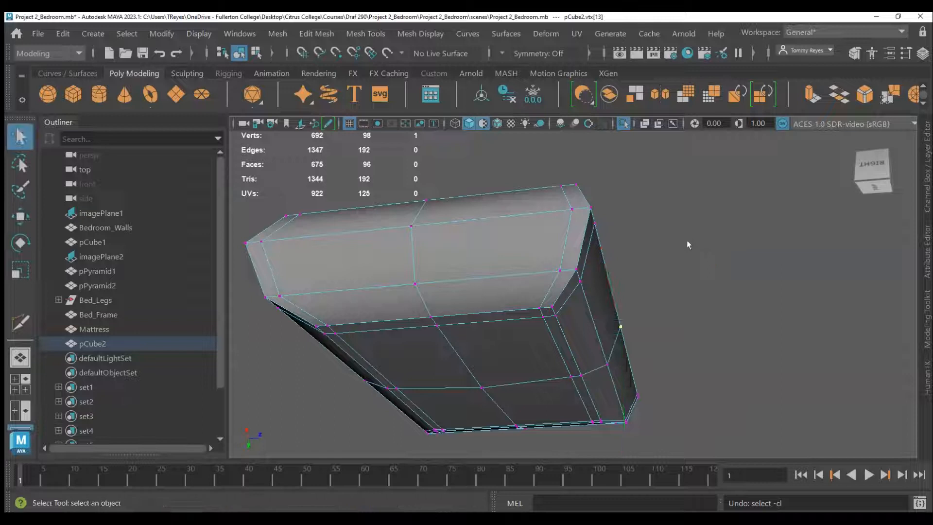
Step: Turn off isolate select to show the pillow together with the bed and the rest of the bedroom scene
alt+drag(687, 245, 681, 287)
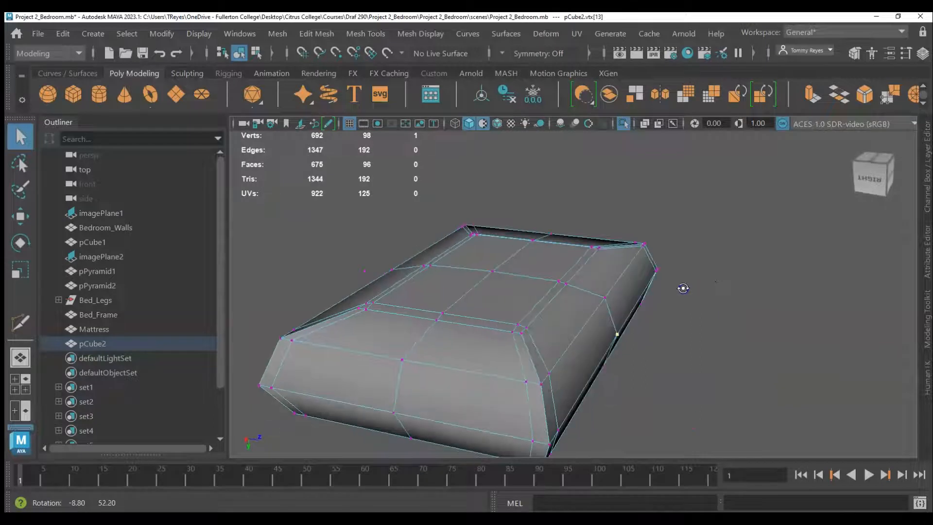
scroll(632, 300, down, 5)
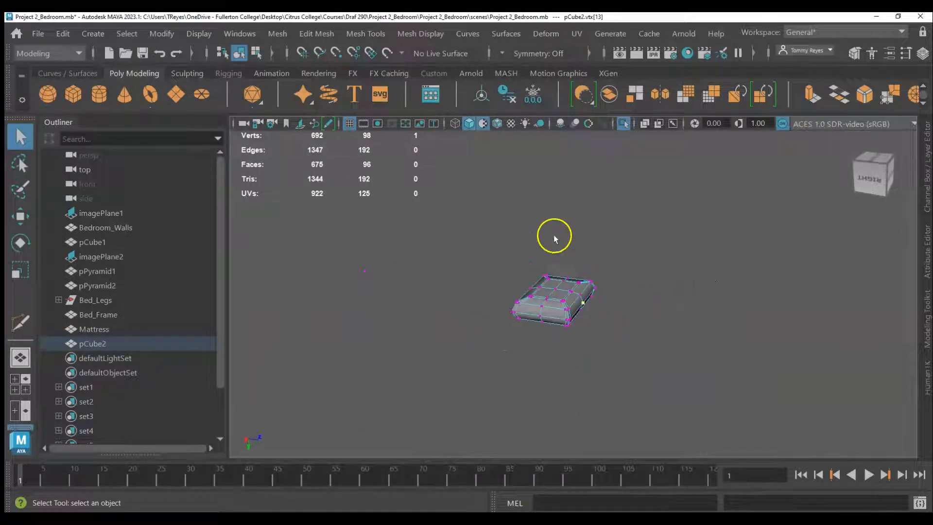
click(623, 125)
scroll(602, 300, down, 3)
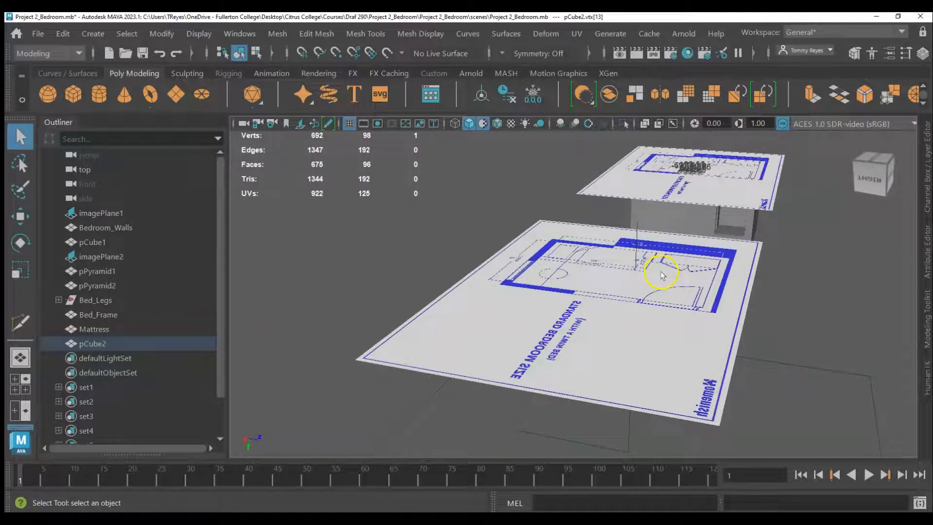
alt+drag(611, 399, 558, 301)
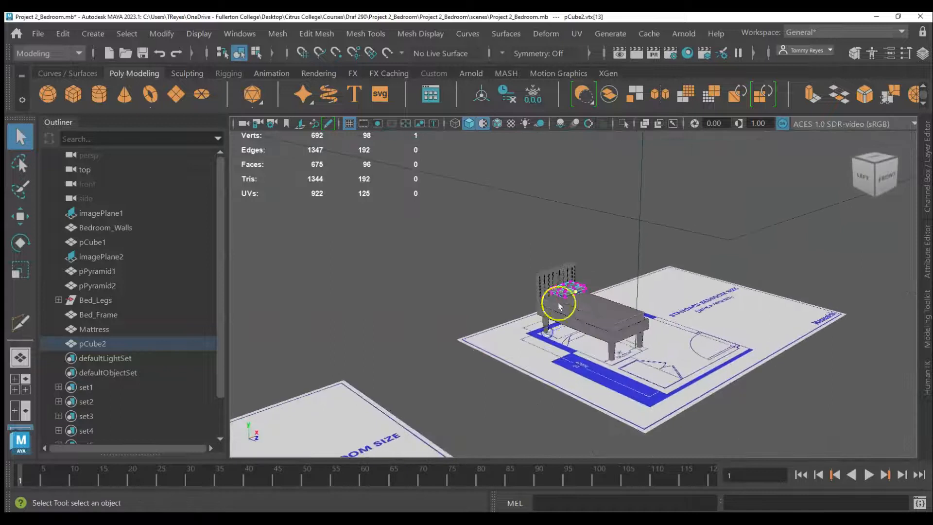
Step: Leave vertex editing on the pillow and lower the whole pillow along Y to about 195.0 cm, onto the mattress
scroll(558, 301, up, 6)
click(707, 241)
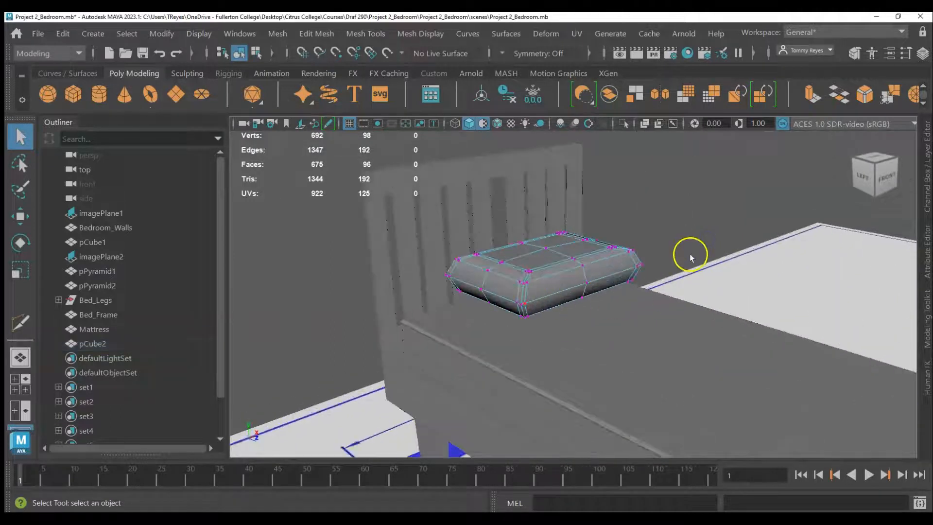
right_drag(558, 267, 636, 83)
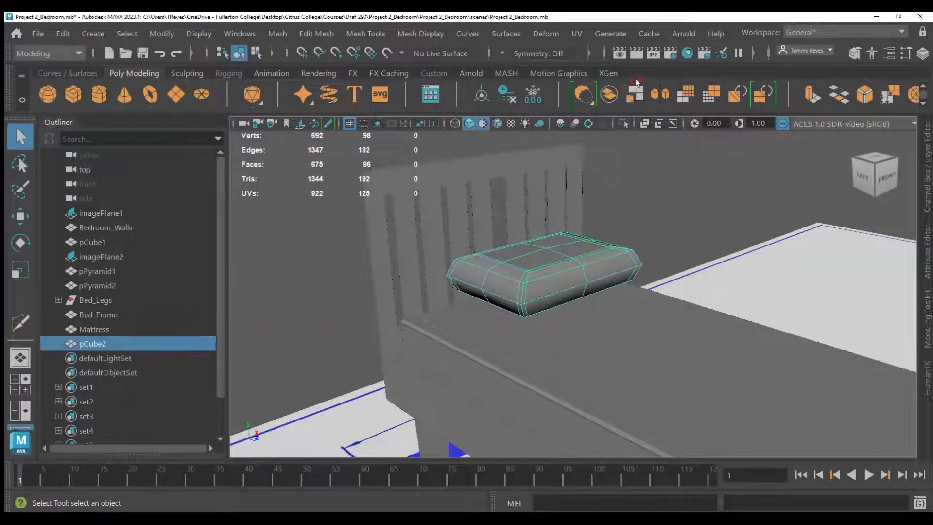
scroll(544, 287, up, 3)
alt+middle_drag(530, 344, 637, 325)
key(w)
drag(665, 189, 658, 235)
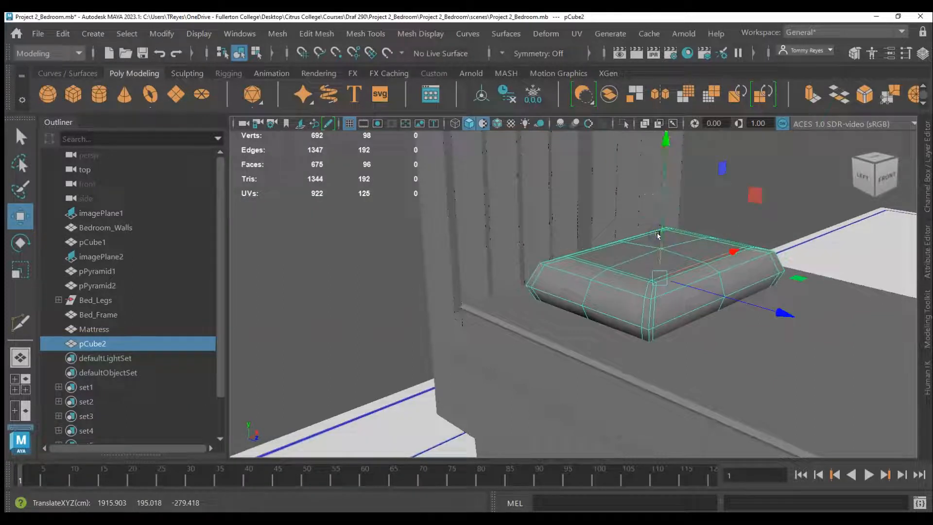
Step: Tilt the pillow about 6.7° around X, then raise it slightly and shift it toward the headboard
key(e)
drag(714, 167, 721, 180)
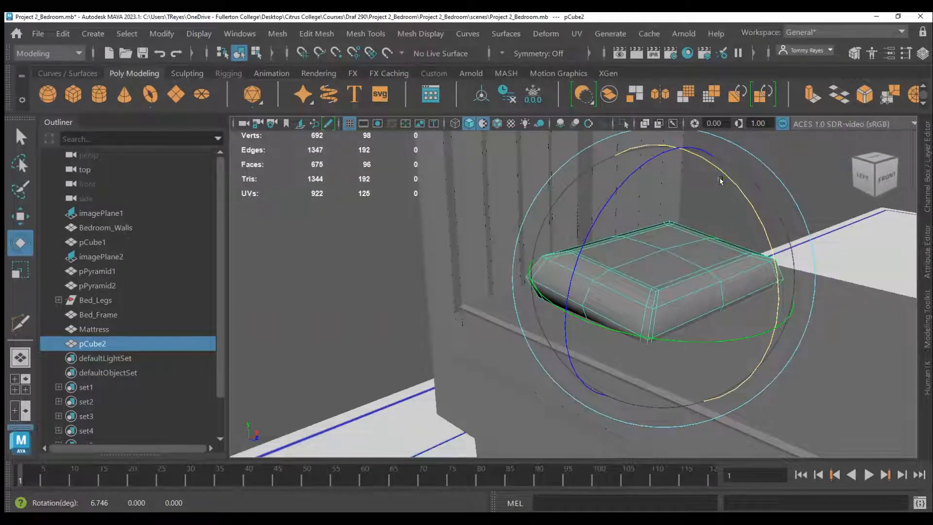
key(w)
drag(663, 204, 666, 202)
drag(706, 286, 675, 268)
drag(633, 202, 636, 191)
key(q)
click(745, 192)
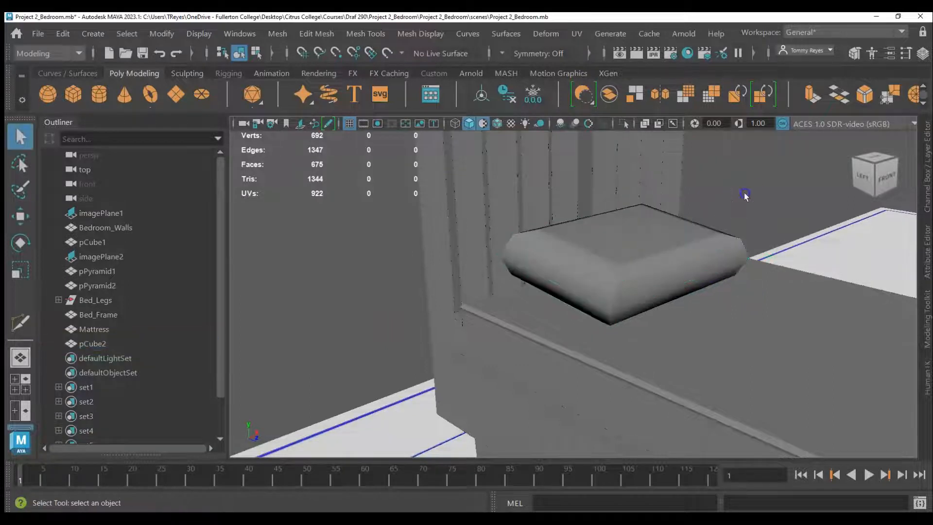
Step: Rename the pillow object pCube2 as Pillow
scroll(475, 378, down, 8)
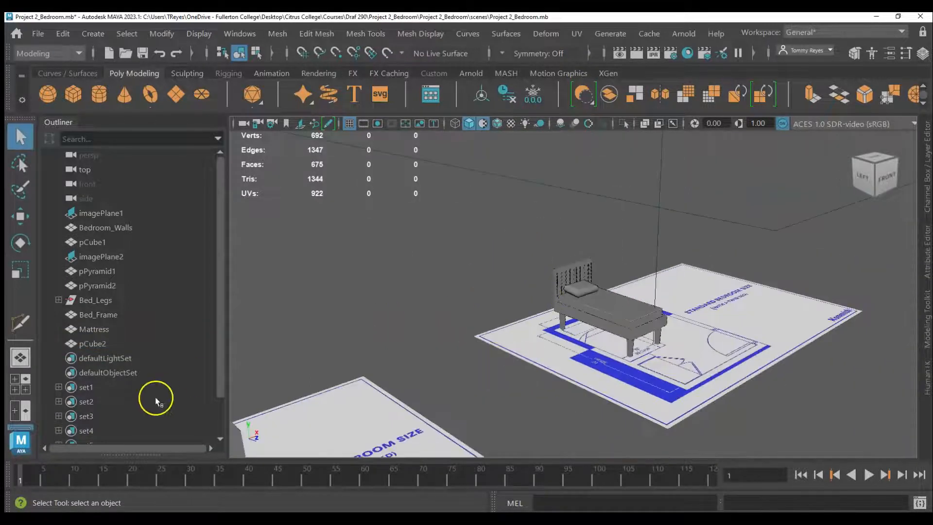
click(586, 293)
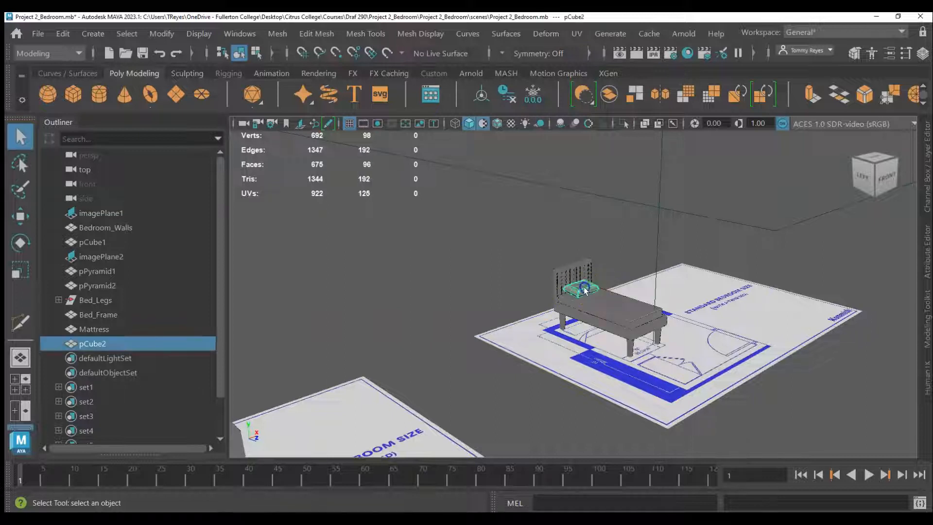
double_click(129, 344)
text(Pillow)
click(410, 335)
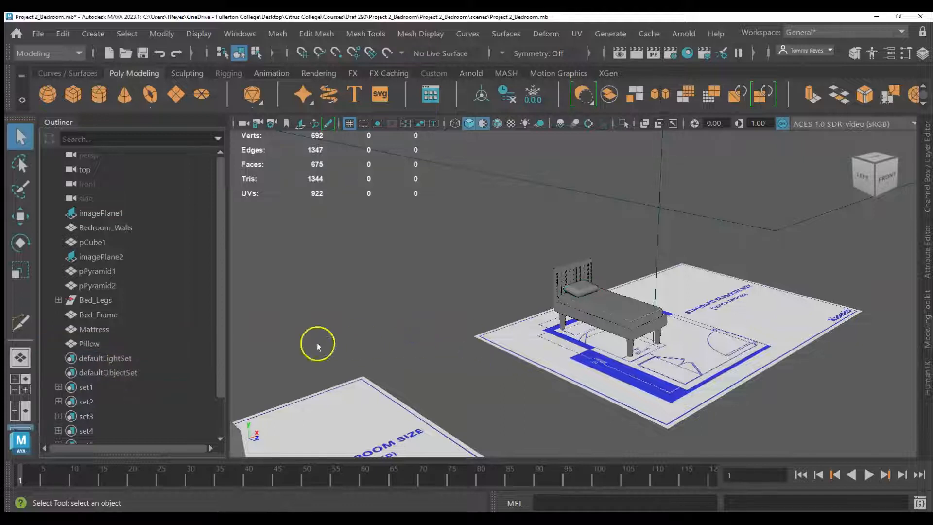
Step: Parent Mattress, Pillow and Bed_Legs under Bed_Frame, and check the resulting hierarchy
click(95, 329)
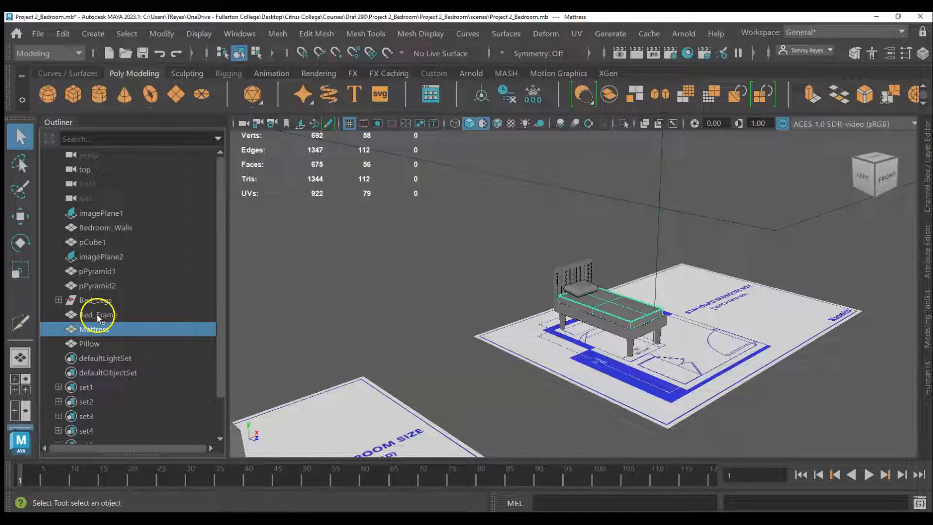
click(98, 316)
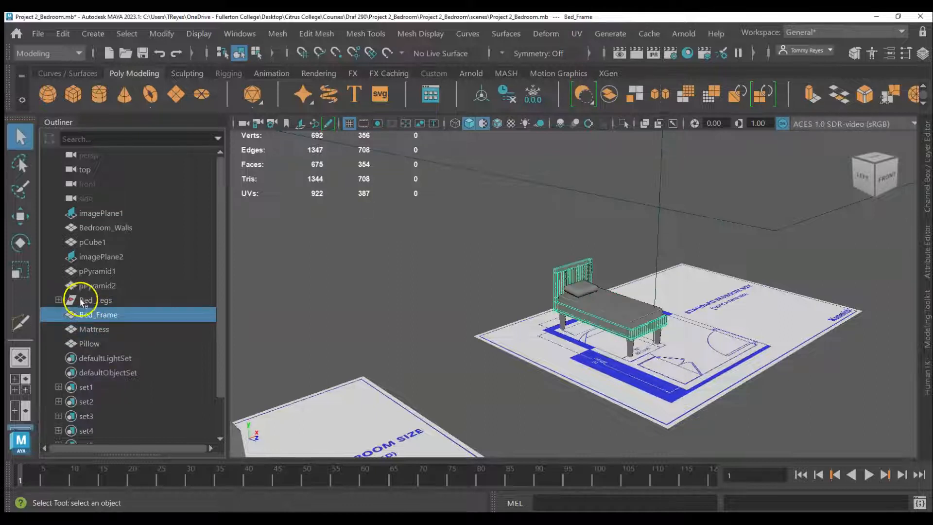
drag(80, 300, 104, 318)
click(91, 303)
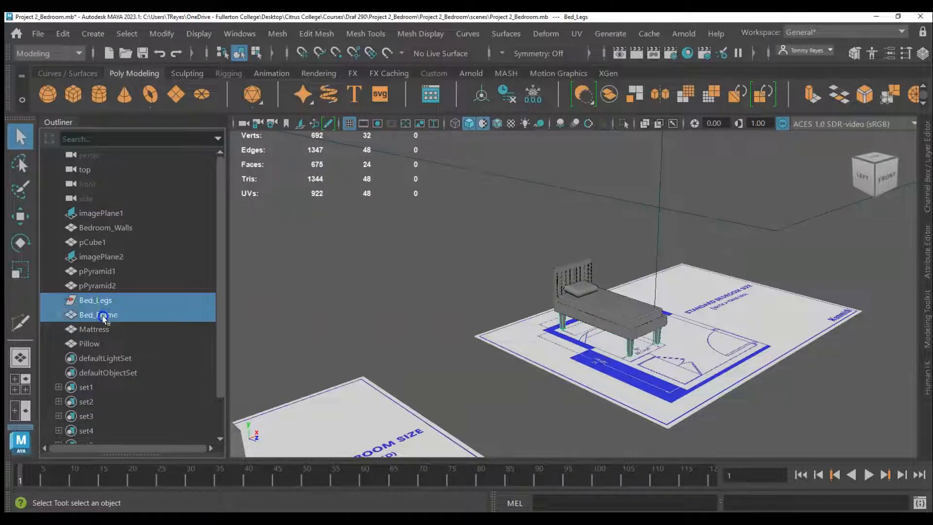
click(95, 331)
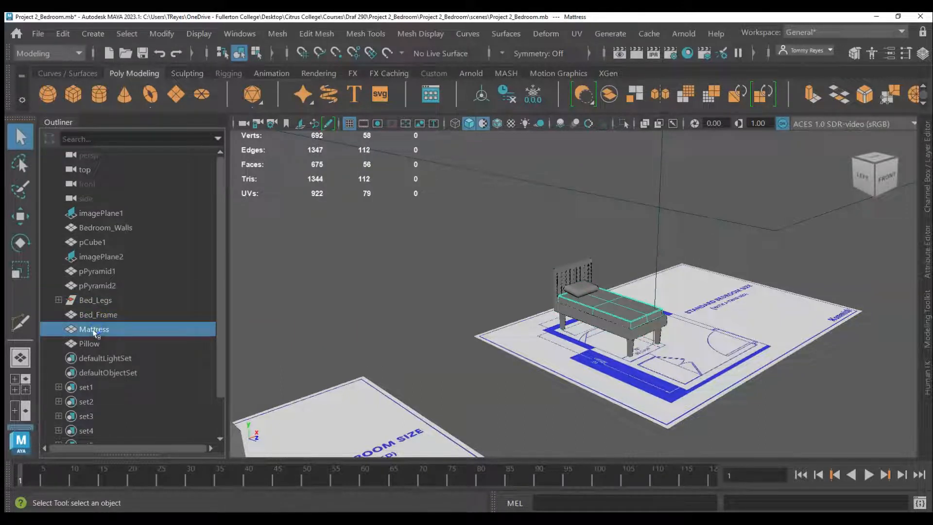
ctrl+click(98, 316)
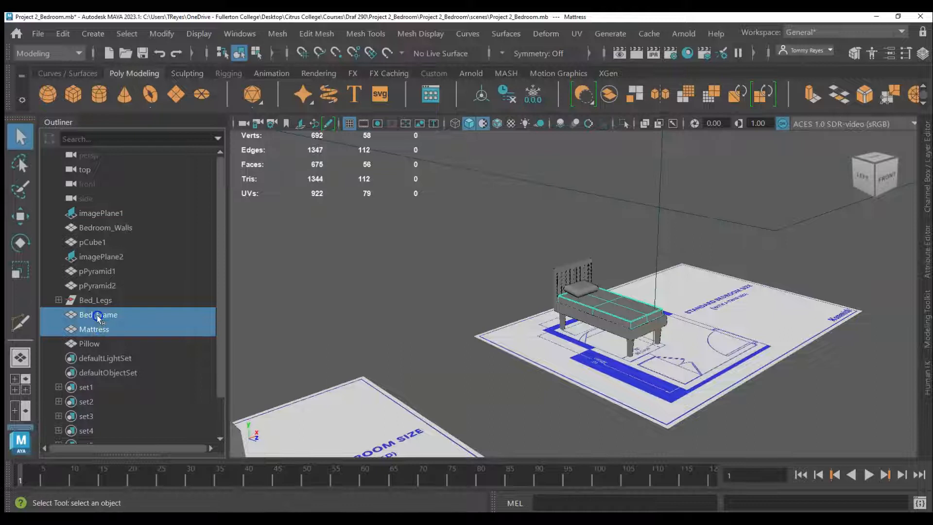
click(93, 344)
click(90, 344)
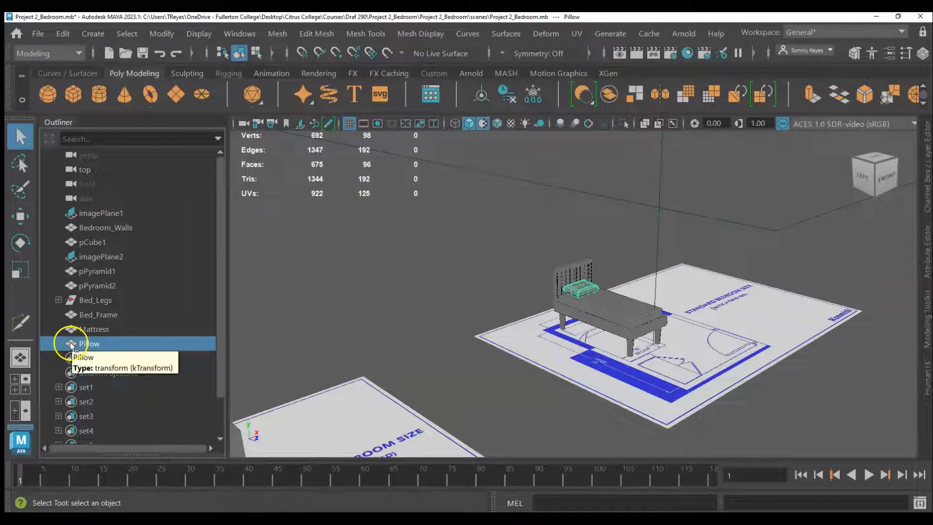
middle_drag(71, 330, 74, 314)
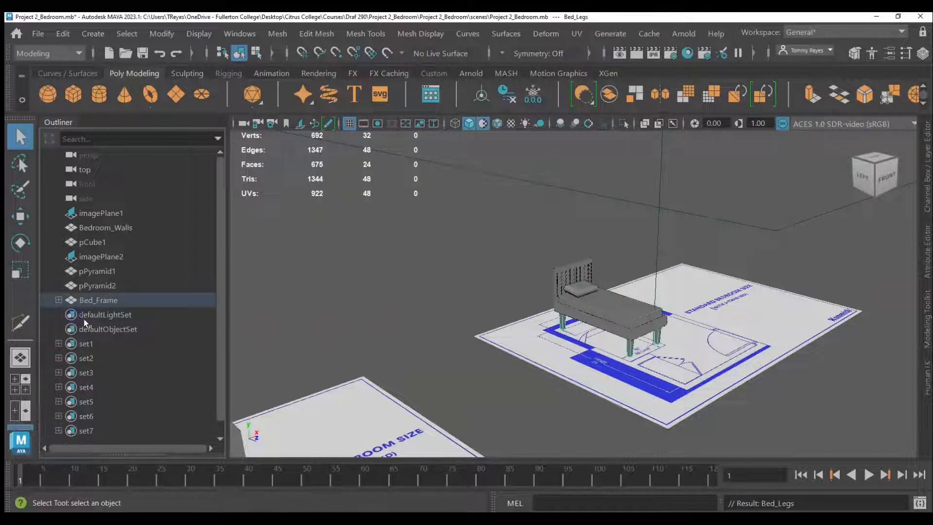
click(58, 301)
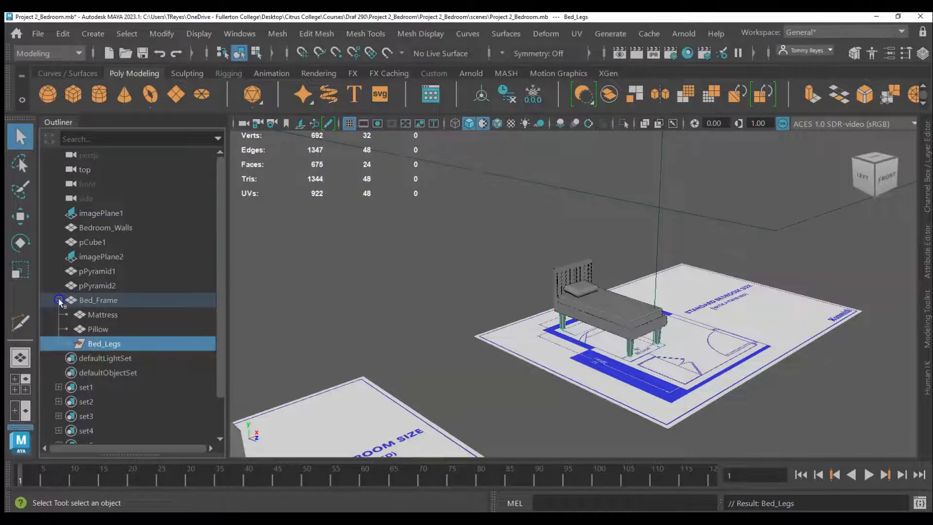
click(58, 300)
Step: Select the Bed_Frame parent and move the whole bed along X into the bedroom walls, to about -374.2 cm
scroll(652, 324, down, 3)
click(623, 260)
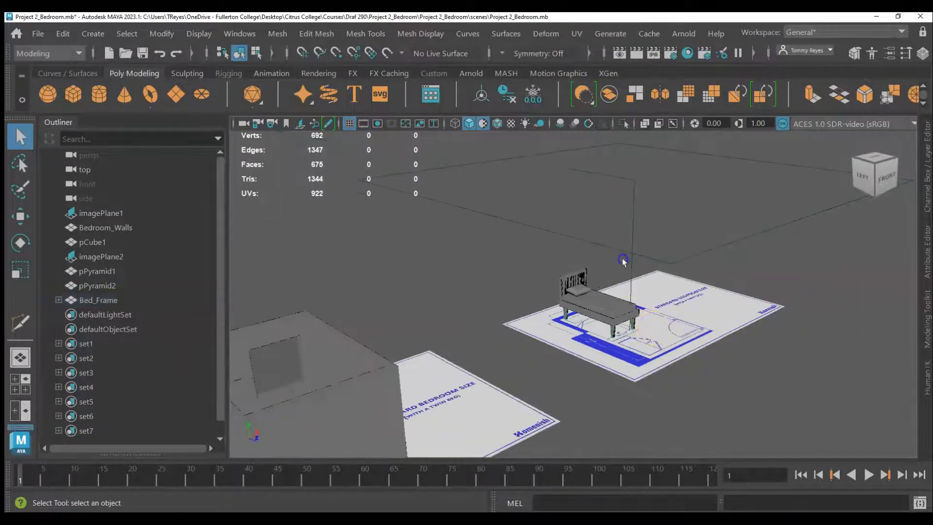
click(619, 323)
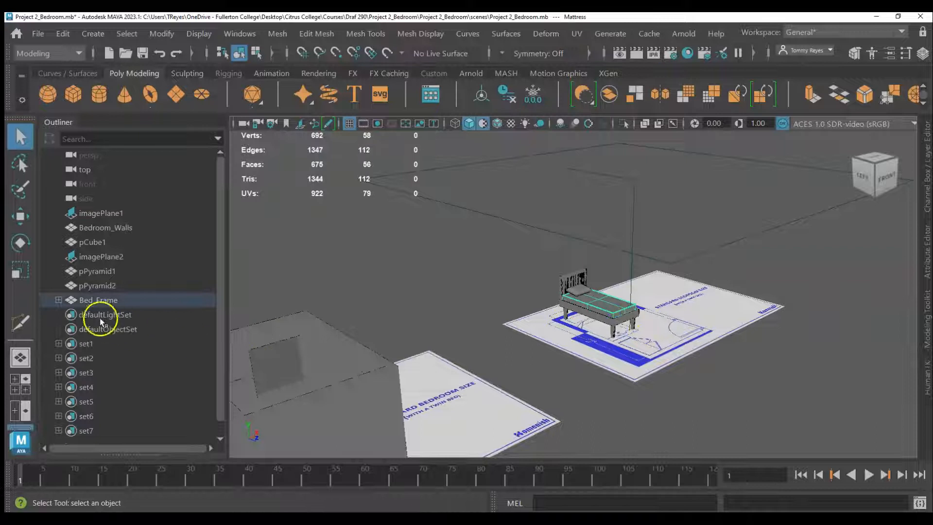
click(77, 300)
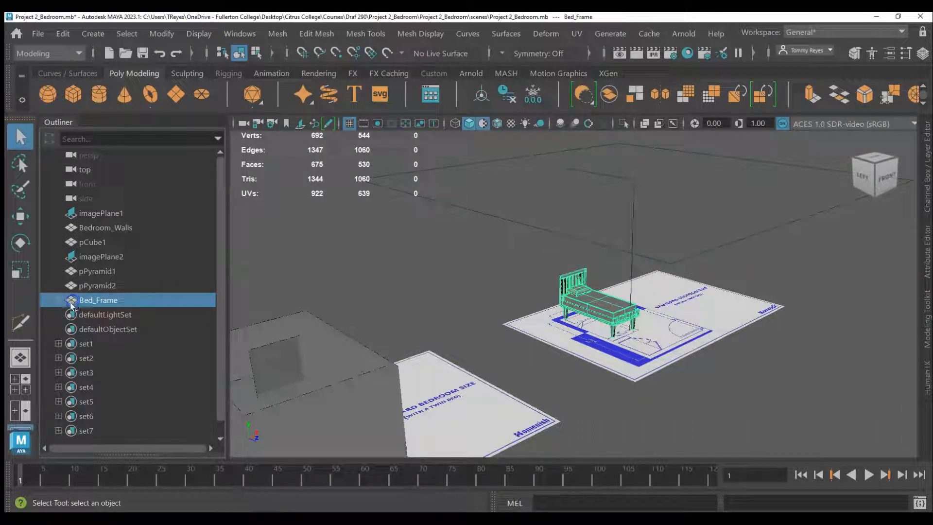
click(89, 301)
key(w)
mouse_move(663, 297)
mouse_down()
mouse_move(595, 324)
mouse_move(657, 296)
mouse_up()
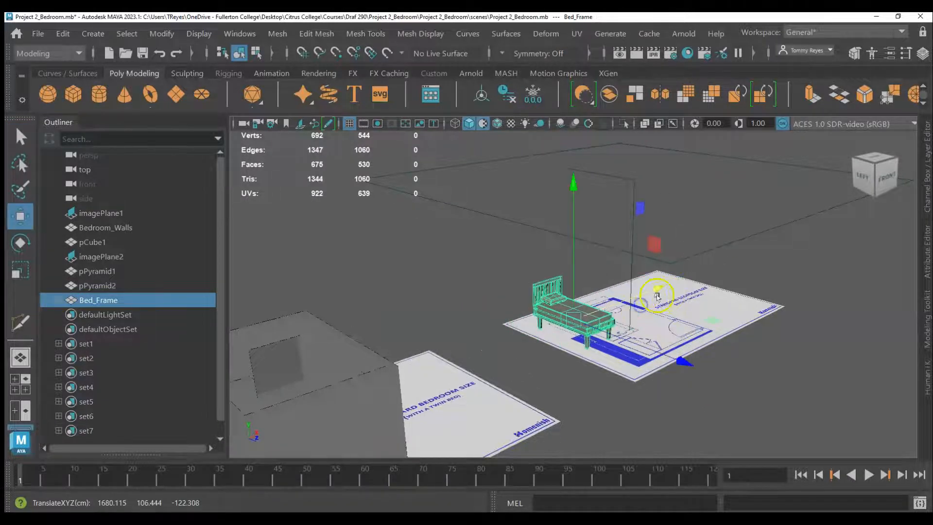
scroll(720, 328, up, 2)
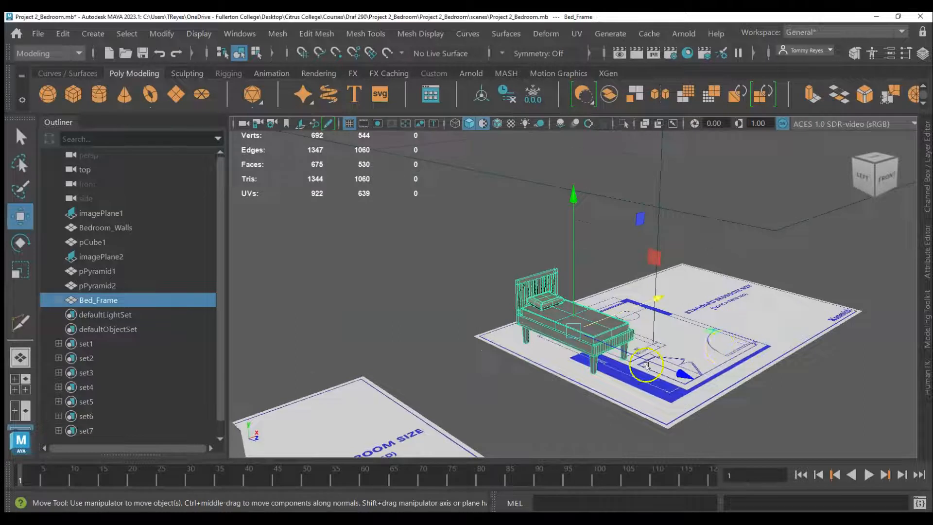
scroll(646, 365, down, 4)
alt+drag(647, 400, 624, 428)
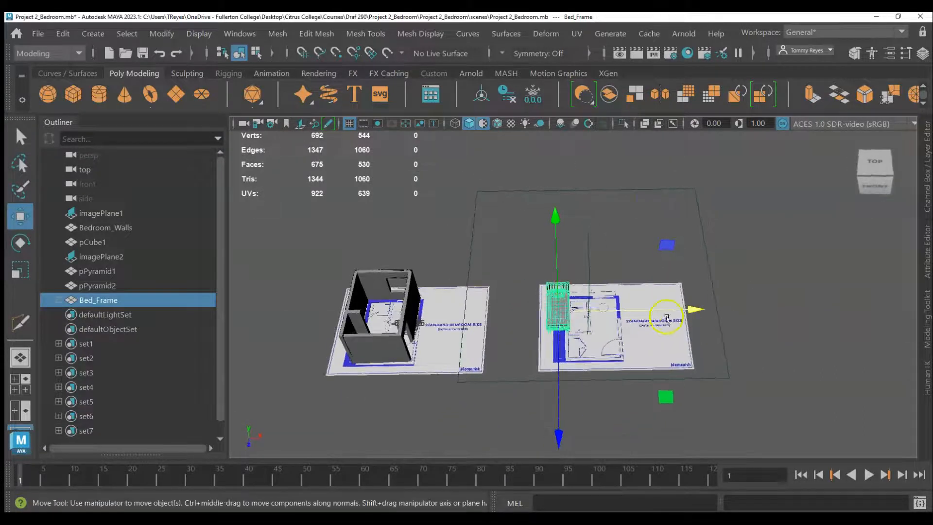
drag(672, 313, 489, 313)
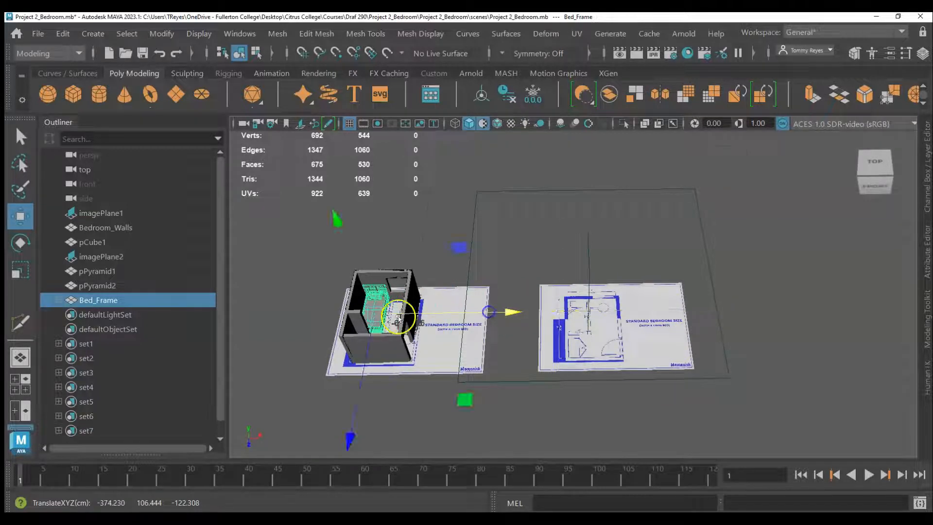
Step: Fine-tune the bed's position so it fits in the room's corner with the headboard against the back wall
scroll(365, 330, up, 5)
alt+middle_drag(387, 317, 822, 319)
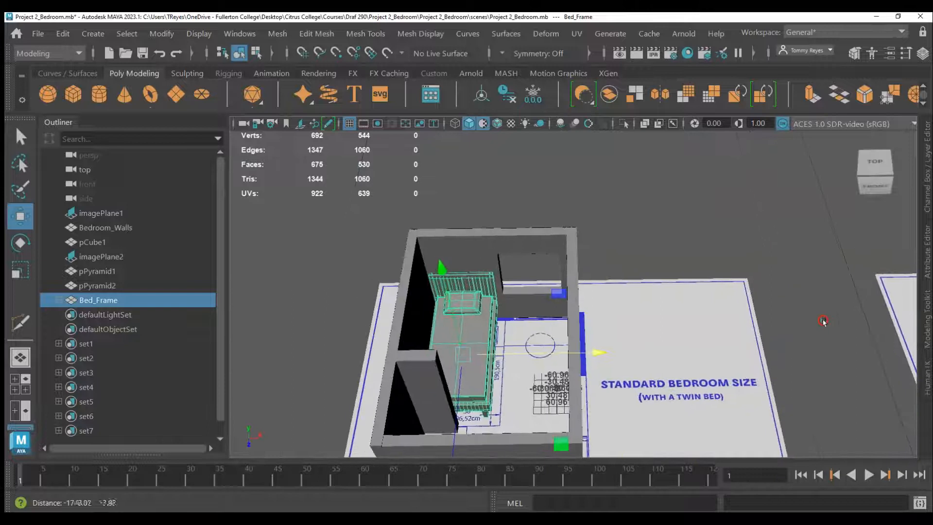
scroll(573, 415, up, 4)
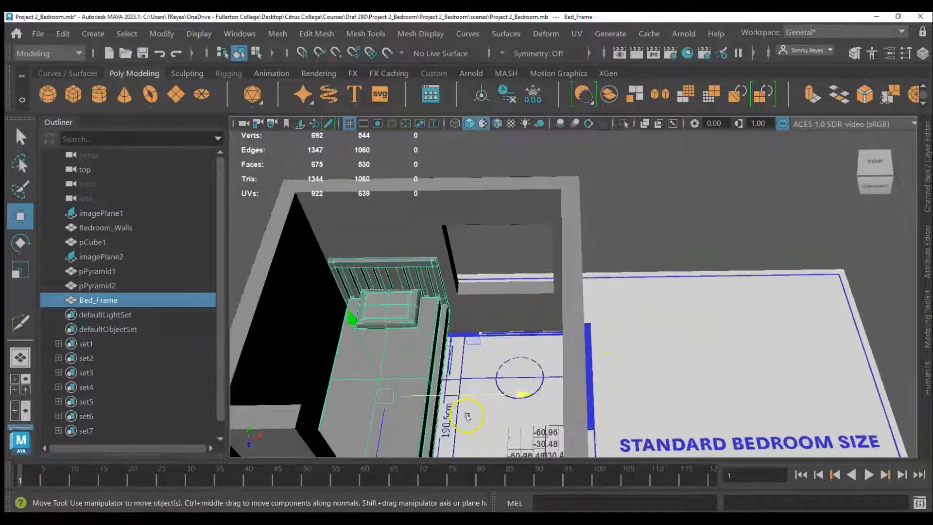
drag(475, 396, 746, 445)
drag(306, 373, 309, 376)
Step: Examine the bed's placement inside the room from several angles, and select Bedroom_Walls
alt+drag(650, 456, 764, 435)
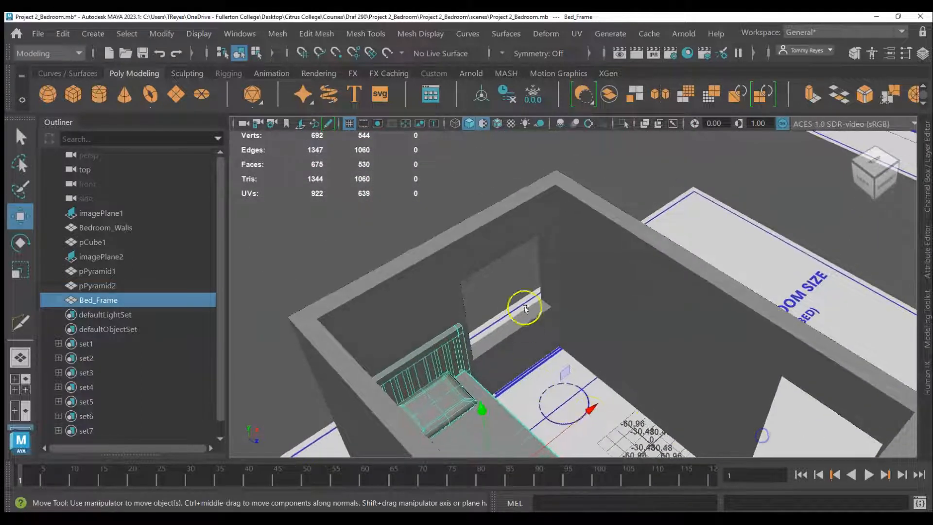
scroll(379, 254, down, 5)
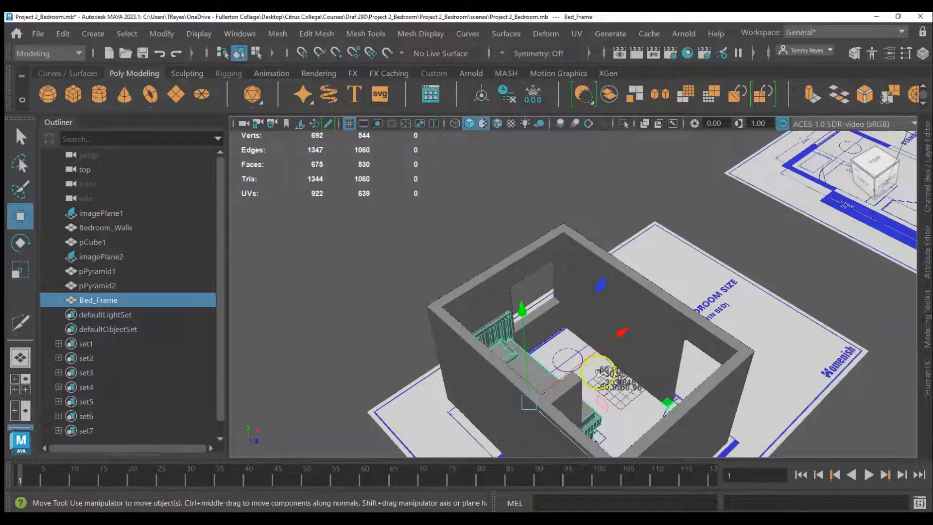
alt+drag(584, 345, 437, 352)
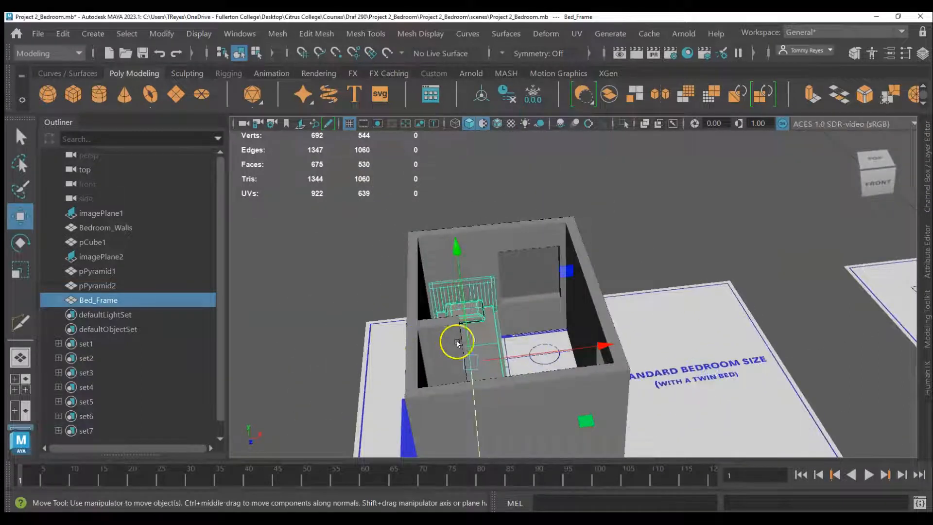
key(Caps_Lock)
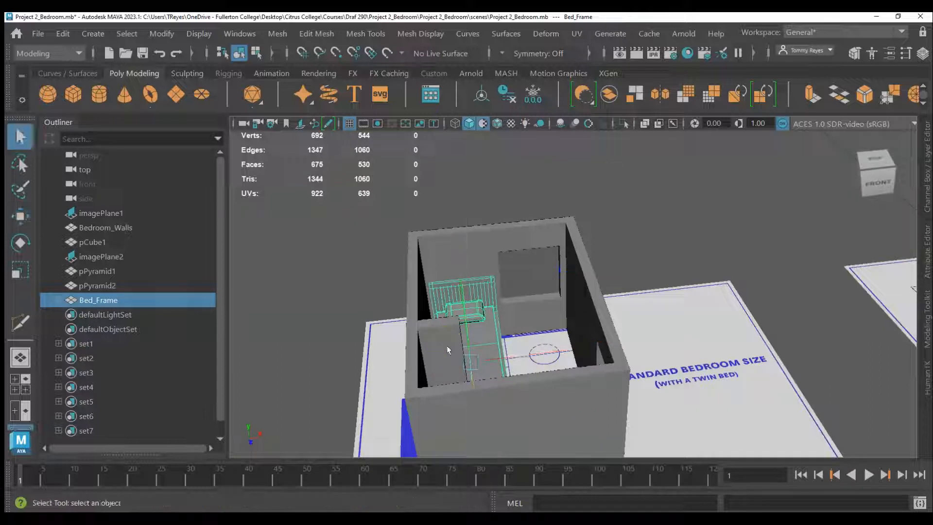
key(q)
click(447, 349)
scroll(445, 357, up, 3)
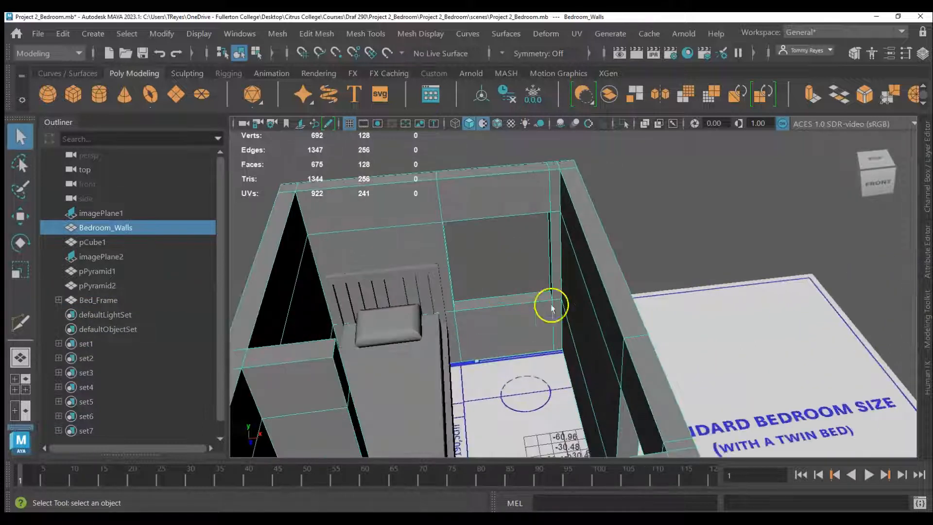
scroll(549, 304, down, 3)
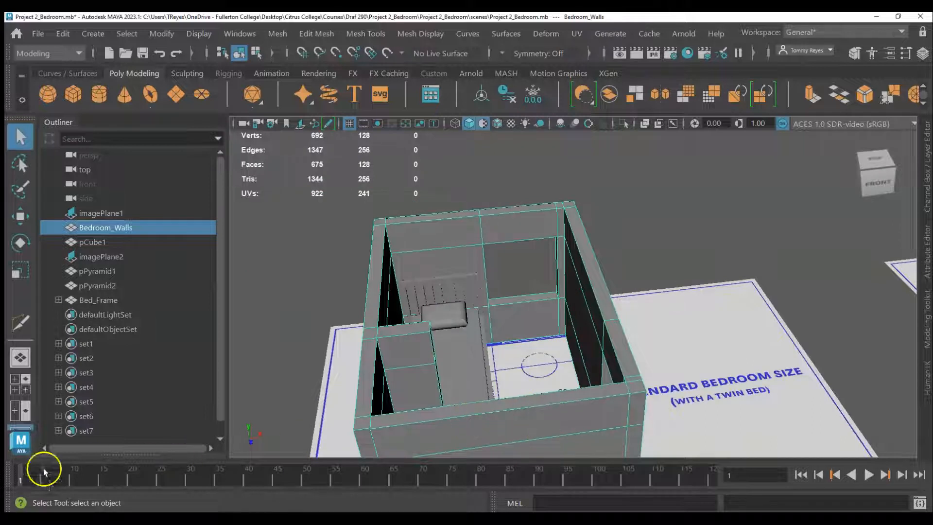